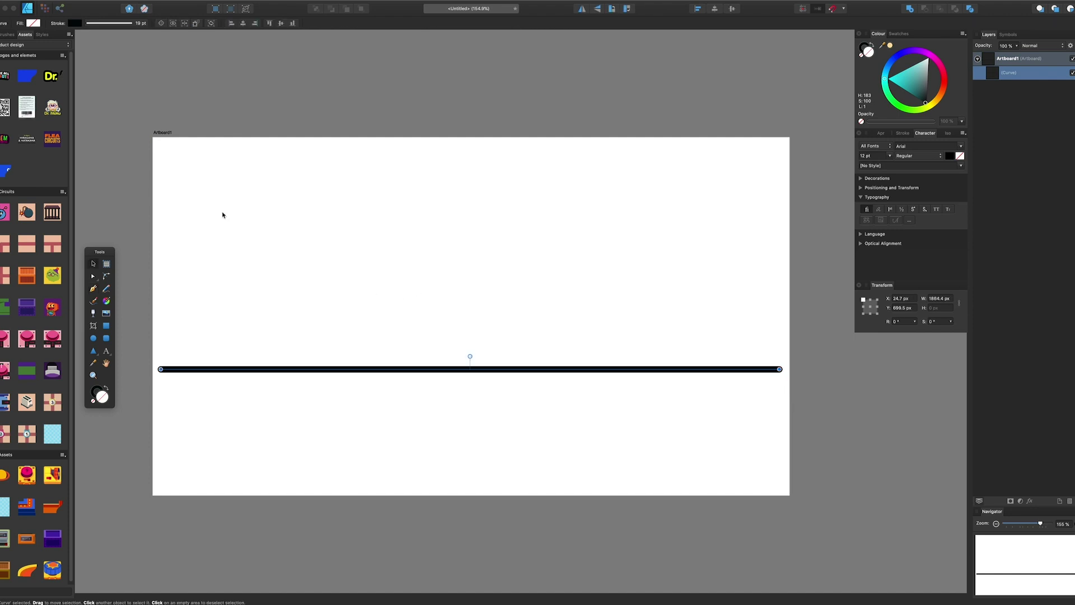
Bend the thick horizontal line into a gentle arch and lower its ends to form a curved horizon
drag(487, 368, 476, 346)
drag(154, 317, 237, 429)
shift+click(777, 369)
drag(776, 370, 776, 443)
Draw a closed outline of a figure's torso with two legs at the middle of the horizon using the Pen tool
key(p)
drag(435, 461, 456, 312)
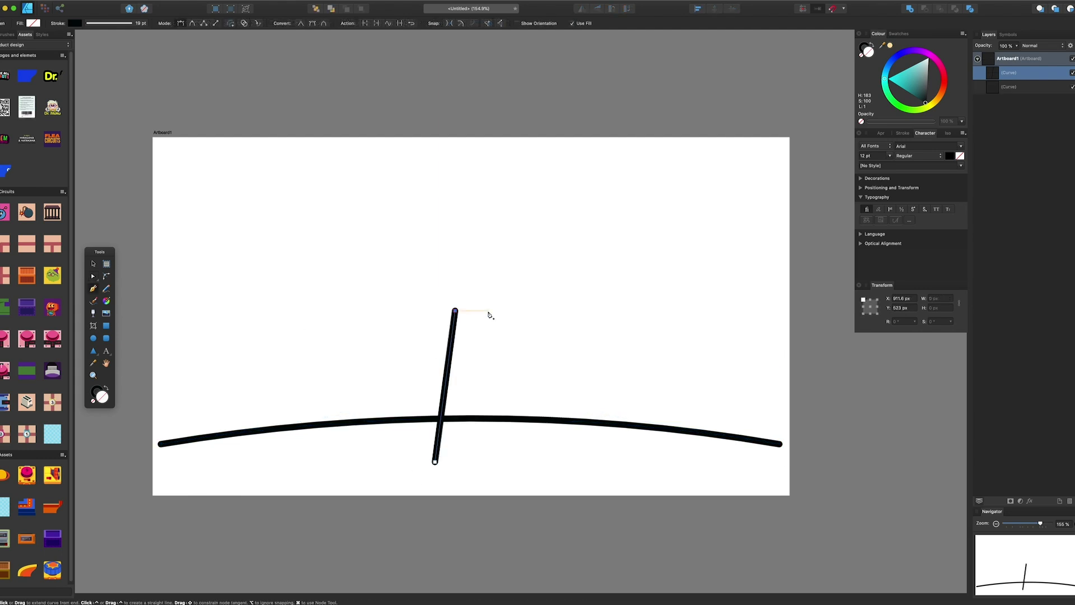
click(509, 463)
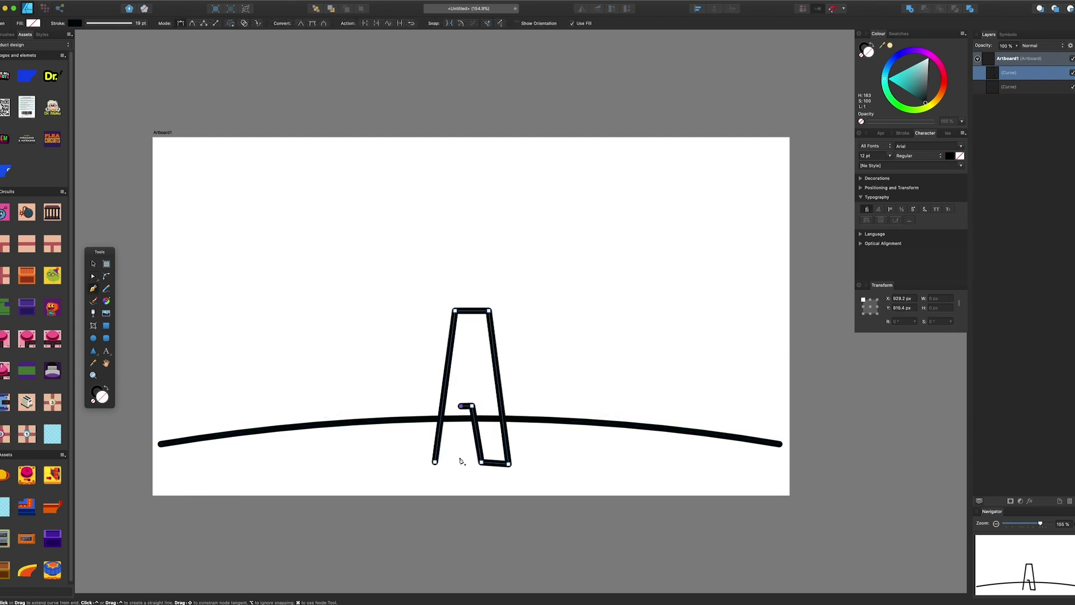
click(435, 463)
Swap stroke and fill to make the body solid black and add a small ellipse on top as its head
key(shift+x)
click(95, 339)
mouse_move(465, 287)
mouse_down()
mouse_move(497, 319)
mouse_move(487, 286)
mouse_move(473, 297)
mouse_up()
click(476, 340)
Draw an arm on one side of the torso, duplicate it to the other side and flip the copy horizontally
key(p)
click(403, 361)
click(460, 304)
click(417, 371)
key(v)
drag(433, 342, 519, 355)
click(582, 9)
Adjust the body and arm nodes to spread the figure's legs wider and reshape the arms
click(456, 428)
key(a)
drag(413, 437, 467, 470)
drag(457, 463, 430, 463)
mouse_move(531, 450)
mouse_down()
mouse_move(449, 472)
mouse_move(538, 463)
mouse_up()
click(435, 347)
drag(390, 353, 432, 382)
drag(417, 371, 411, 364)
Group all parts of the figure and name the group Girl
scroll(414, 371, up, 3)
scroll(443, 343, down, 2)
key(v)
drag(614, 524, 387, 201)
key(super+g)
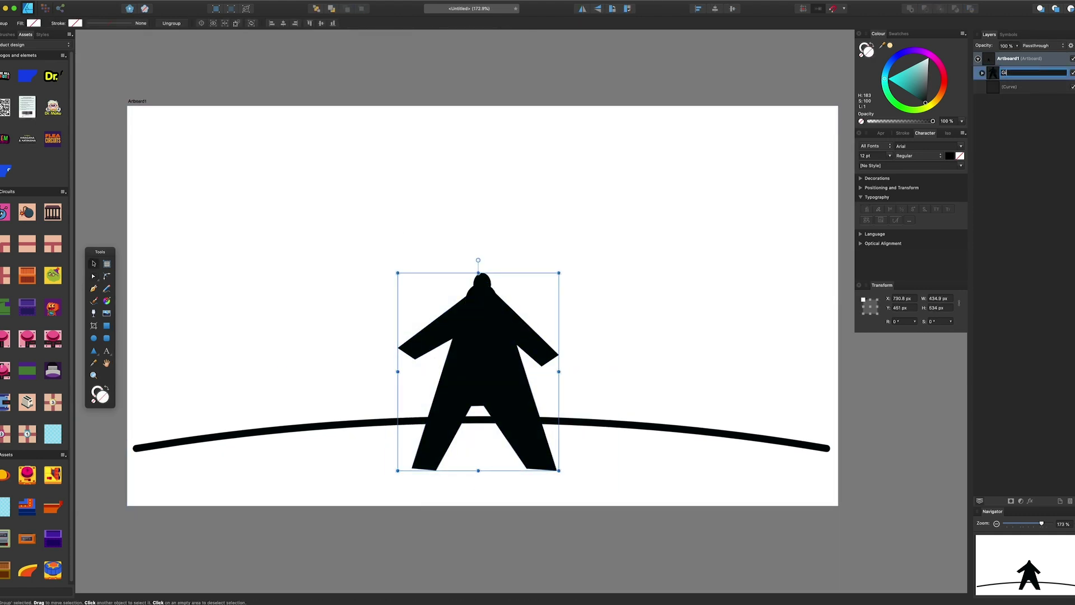
Scale the Girl group down and place it low in the middle of the artboard
drag(559, 273, 488, 359)
drag(439, 423, 476, 434)
click(171, 115)
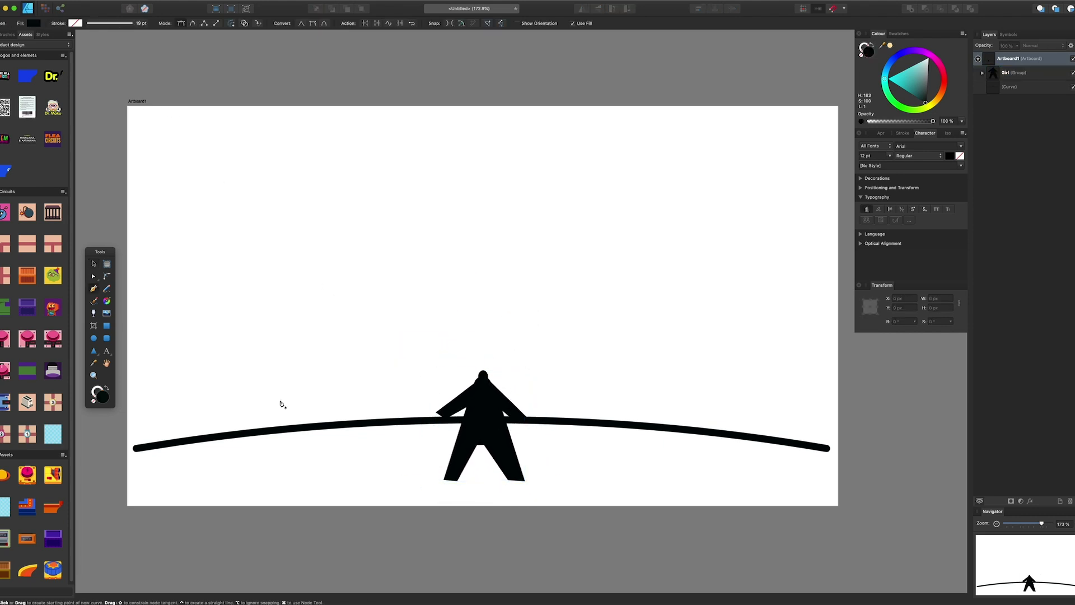
Replace the arched line with a teal ground rectangle of about 1936 × 261 px across the artboard's lower part, behind the girl
click(366, 422)
key(BackSpace)
key(m)
drag(128, 401, 904, 515)
mouse_move(923, 94)
mouse_down()
mouse_move(931, 100)
mouse_move(903, 88)
mouse_up()
click(317, 9)
drag(128, 400, 125, 416)
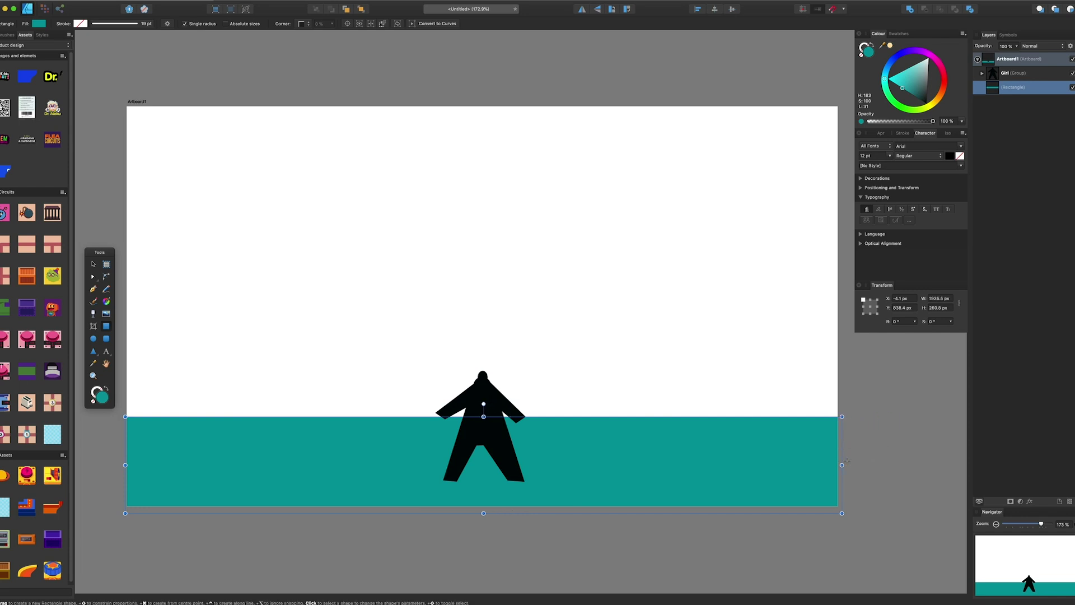
Curve the upper edge of the teal ground into a gentle arch
key(a)
mouse_move(480, 416)
mouse_down()
mouse_move(476, 384)
mouse_move(485, 438)
mouse_move(485, 417)
mouse_up()
key(v)
click(487, 382)
click(245, 195)
Draw a tall four-sided building front at the left of the artboard and fill it with mid grey
key(p)
click(159, 133)
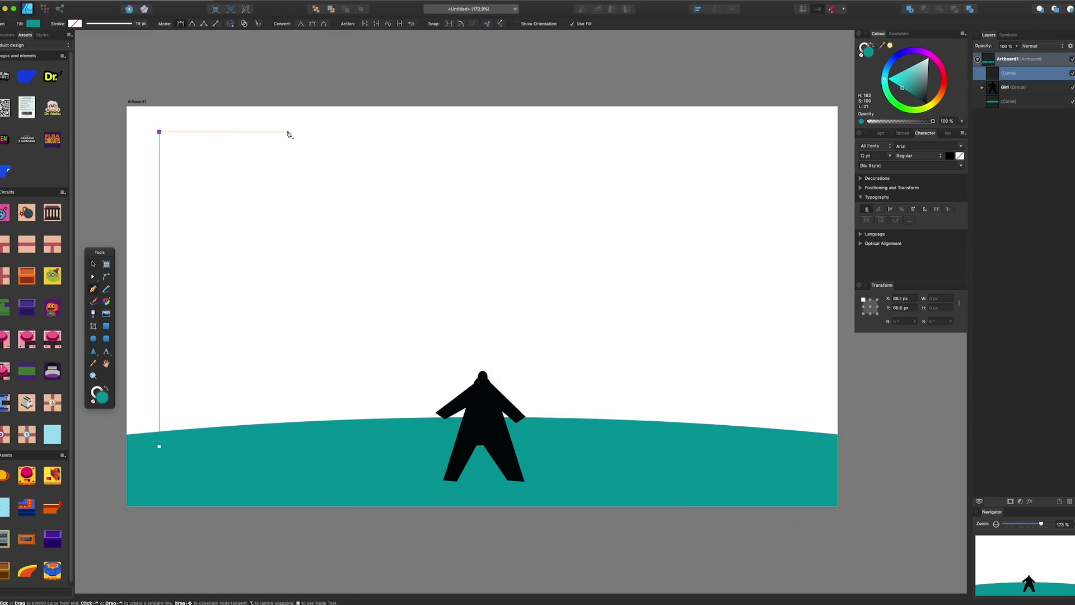
click(286, 131)
click(286, 451)
drag(919, 80, 929, 82)
Draw the building's receding side face next to the front and fill it with a darker grey-green
click(350, 181)
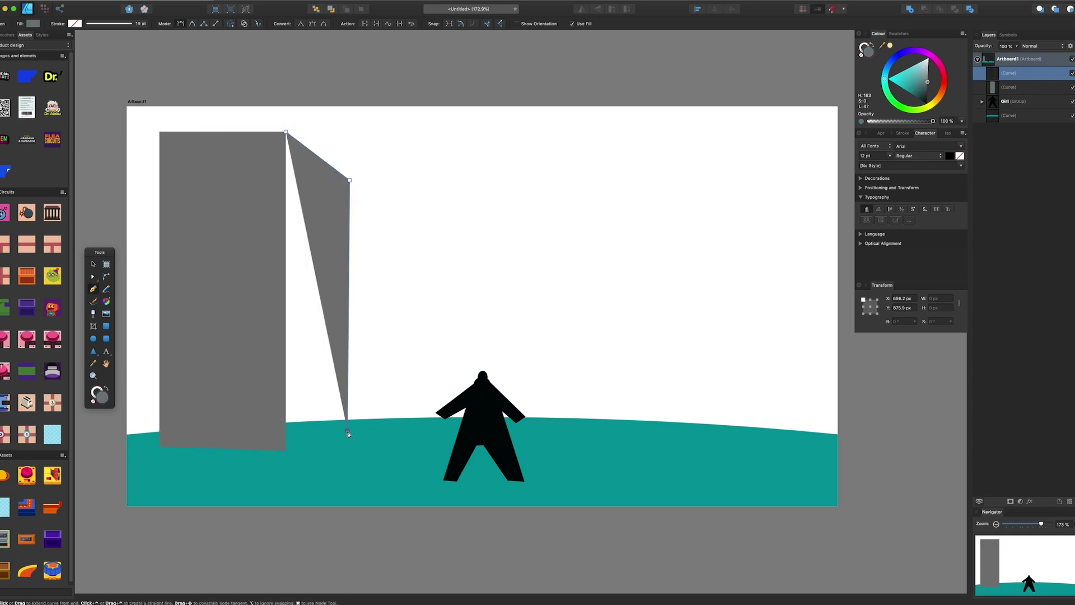
click(347, 430)
click(283, 448)
drag(924, 82, 926, 91)
Adjust the side face's nodes and group both faces into one building
key(a)
drag(390, 136, 335, 430)
key(v)
drag(133, 63, 415, 514)
key(super+g)
Duplicate the building, scale the copy to about 346 × 564 px and place it behind and beside the large one
mouse_move(300, 330)
mouse_down()
mouse_move(286, 306)
mouse_move(290, 333)
mouse_up()
mouse_move(310, 152)
mouse_down()
mouse_move(439, 153)
mouse_move(407, 243)
mouse_up()
drag(375, 292, 439, 268)
drag(410, 305, 372, 306)
key(ctrl+shift+bracketleft)
drag(210, 172, 206, 176)
click(1011, 73)
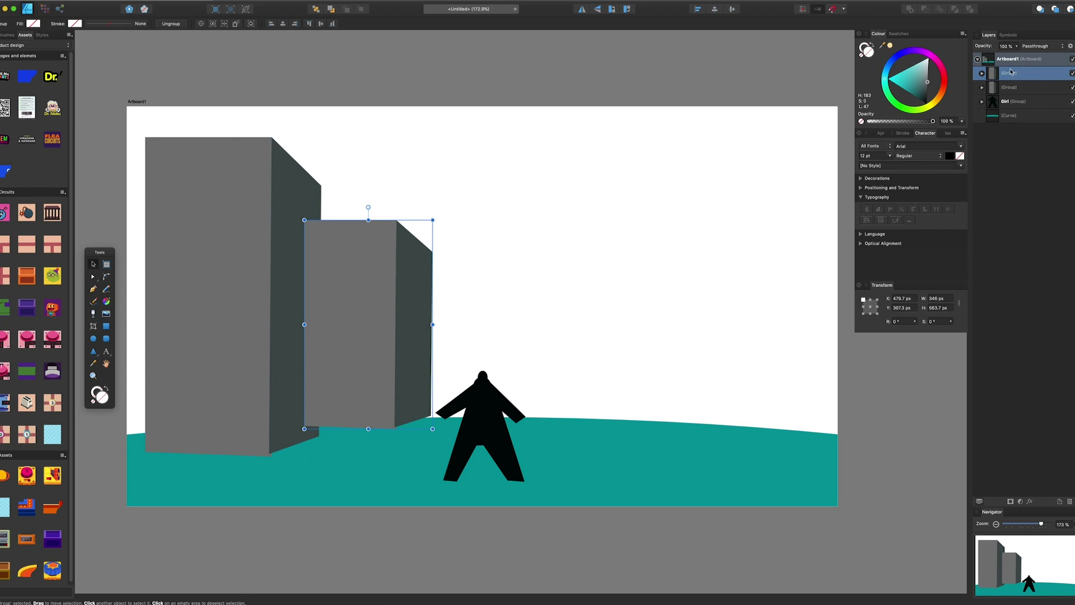
drag(990, 95, 990, 94)
Duplicate both buildings, flip the copies horizontally and move them to the right side of the artboard
shift+click(1008, 72)
drag(294, 163, 513, 124)
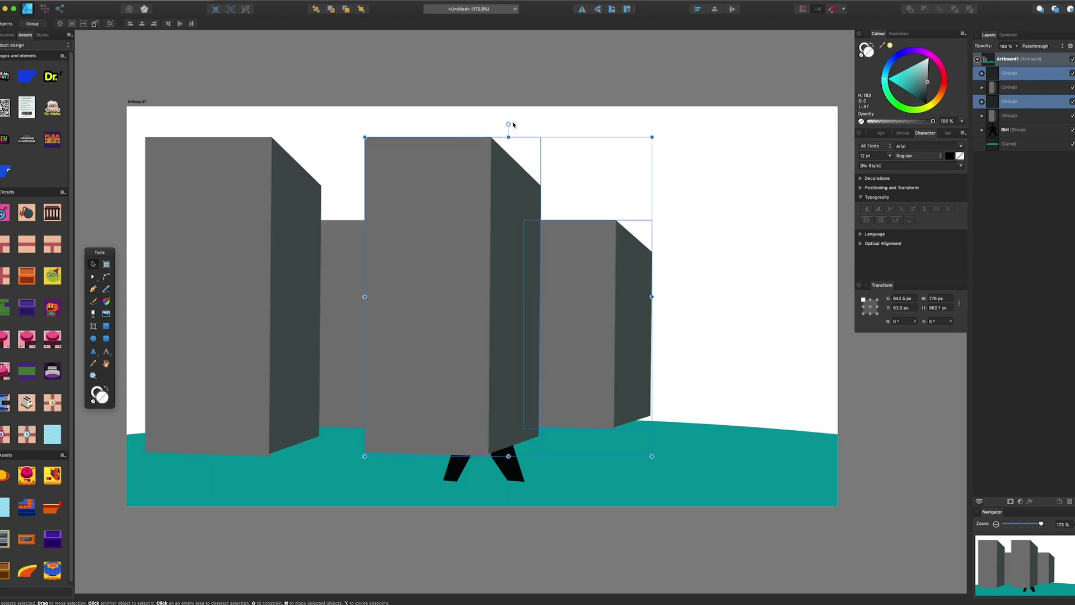
click(582, 9)
drag(511, 269, 713, 268)
Shift the original pair of buildings further toward the artboard's left edge
click(358, 265)
shift+click(244, 264)
drag(272, 265, 225, 266)
Raise the ground's upper edge and shorten the right-hand back building to about 523 px high
click(431, 423)
drag(485, 416, 488, 408)
click(612, 278)
mouse_move(631, 221)
mouse_down()
mouse_move(630, 251)
mouse_move(631, 235)
mouse_up()
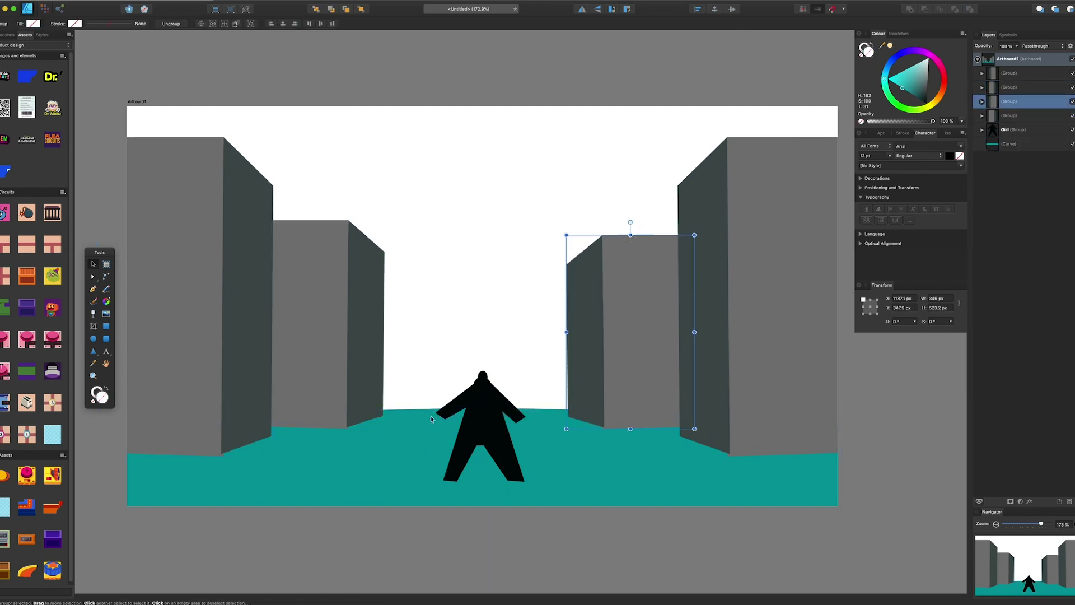
Scale the Girl group down much smaller so it stands on the ground between the buildings
click(488, 403)
drag(523, 372, 471, 437)
click(647, 398)
Draw a sloping snowbank across the artboard's lower right corner and recolour it
key(p)
click(552, 502)
click(872, 499)
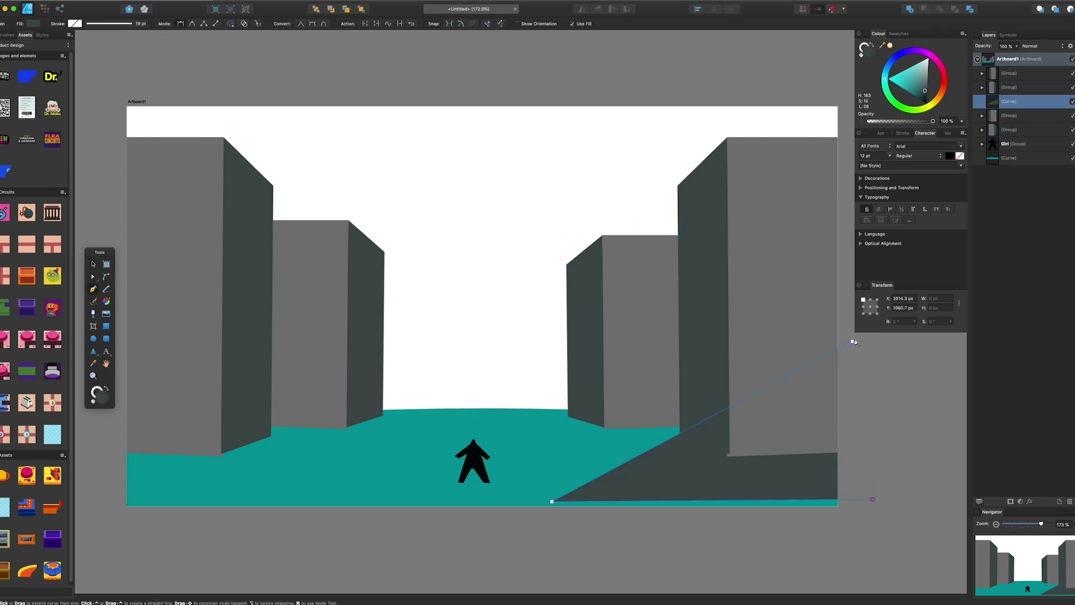
drag(907, 78, 896, 87)
click(943, 87)
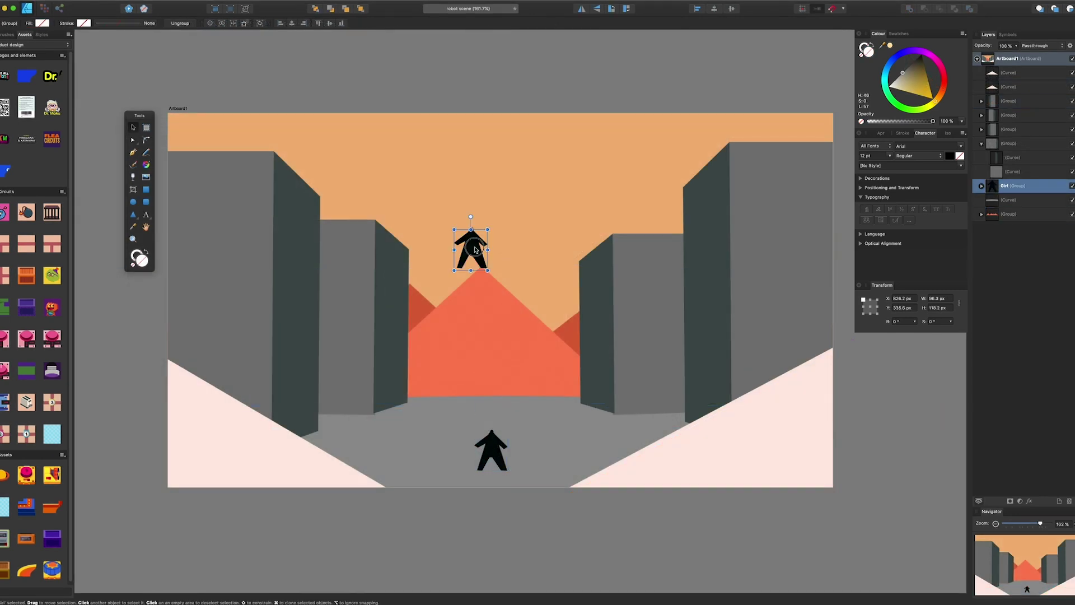
Enlarge the duplicated figure into a big robot silhouette and position it between the buildings
drag(470, 250, 369, 408)
drag(479, 308, 526, 317)
drag(576, 199, 616, 148)
drag(537, 213, 512, 224)
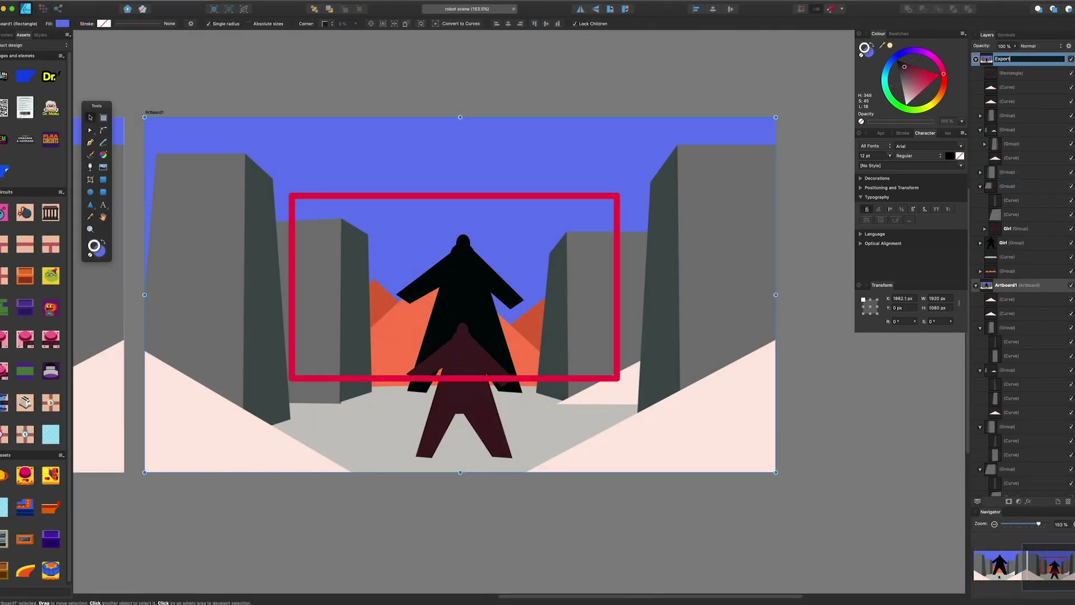
Rename the artboard as Export test
text(test)
click(977, 163)
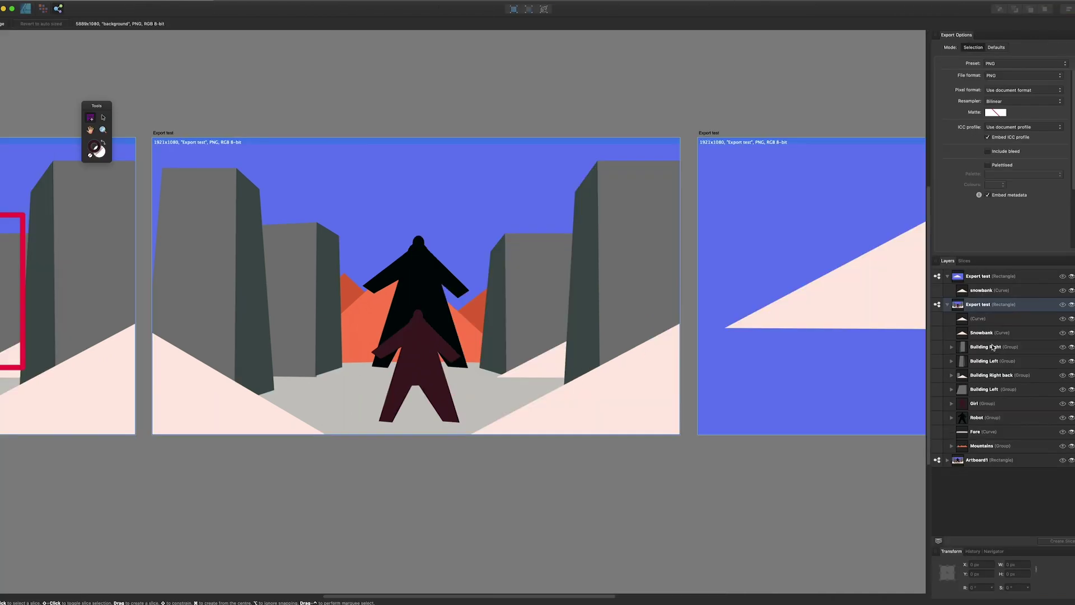
Select all layers of the Export test artboard, from the upper snowbank curve down to Mountains, for slicing
click(996, 334)
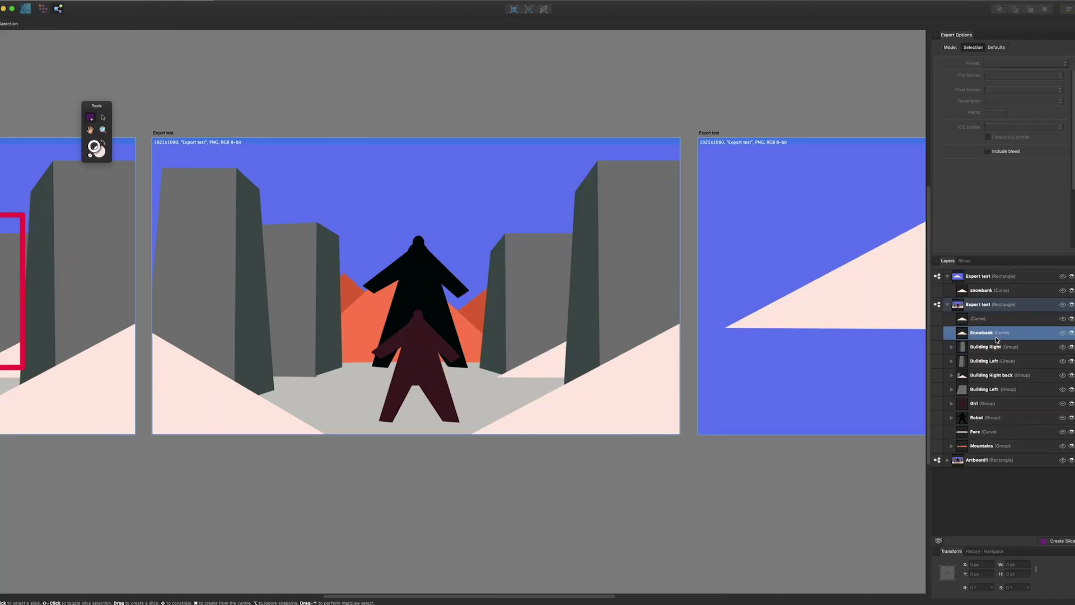
shift+click(989, 348)
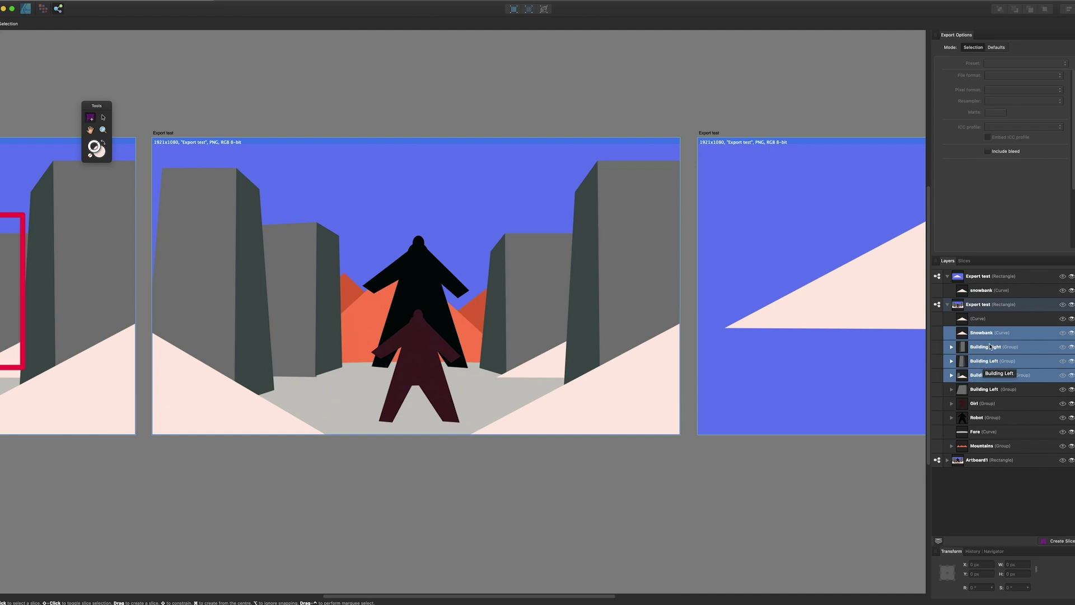
click(985, 390)
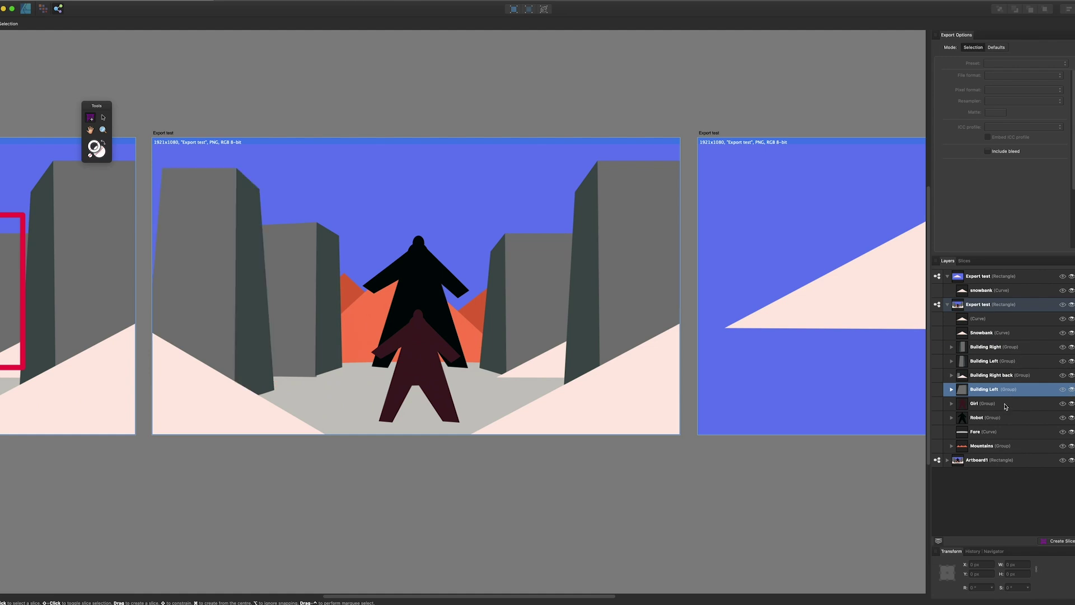
click(1006, 445)
shift+click(986, 318)
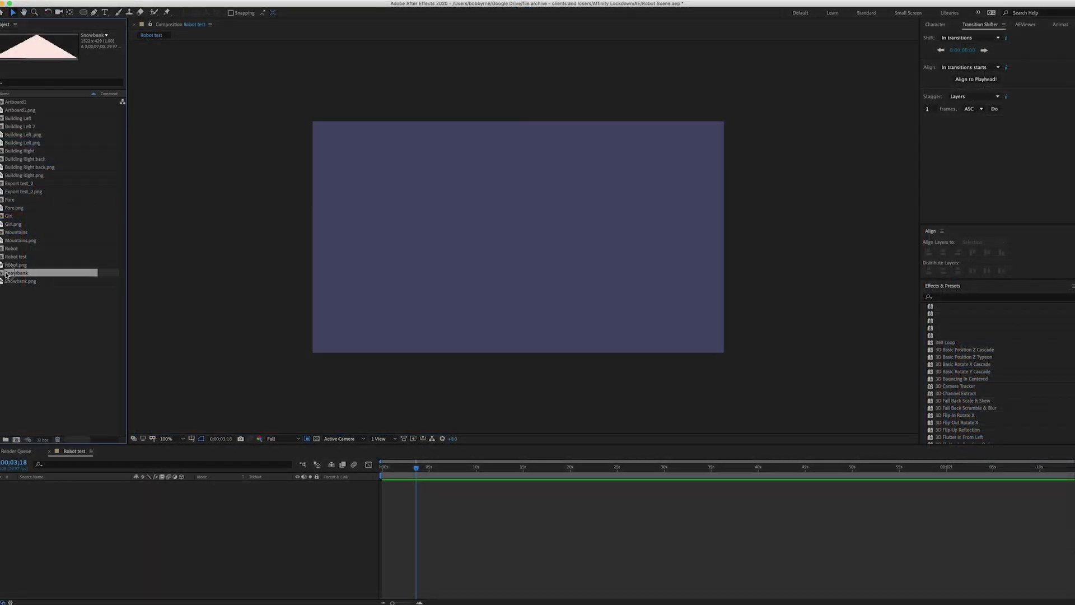
In After Effects, add Snowbank at the lower right of the Robot test composition and Fore across its bottom
drag(17, 273, 723, 324)
click(9, 249)
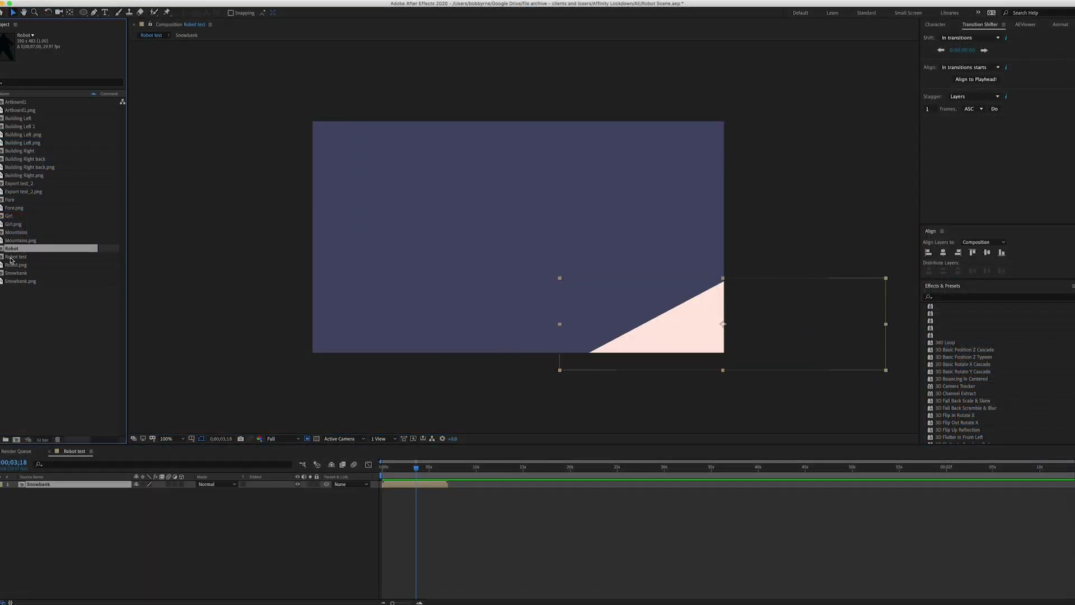
drag(11, 197, 521, 328)
Add Building Left and Building Left 2 to the right part of the Robot test composition
click(25, 119)
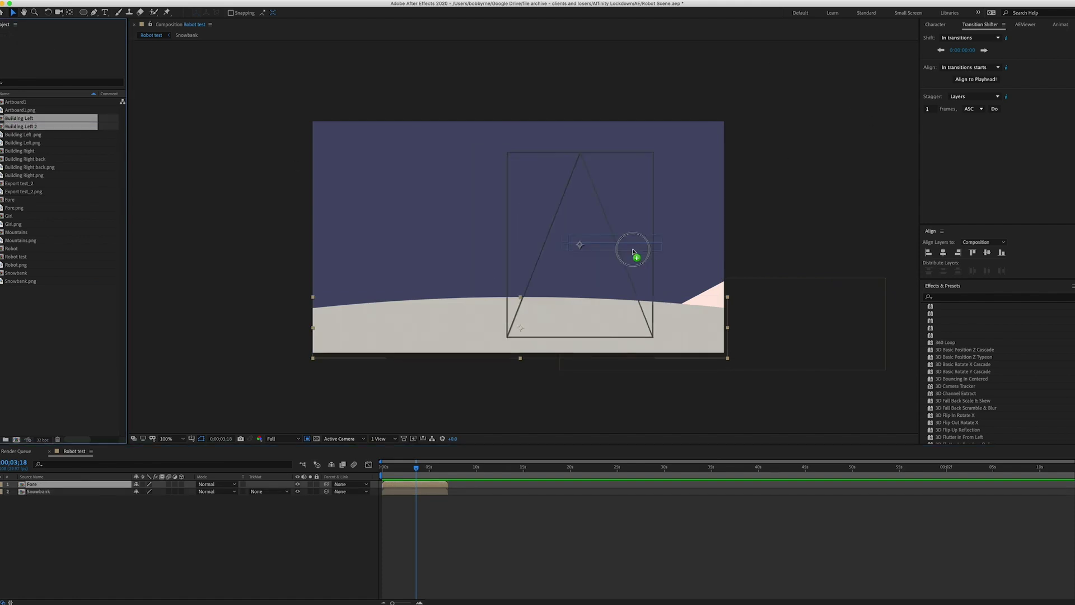
drag(554, 241, 656, 244)
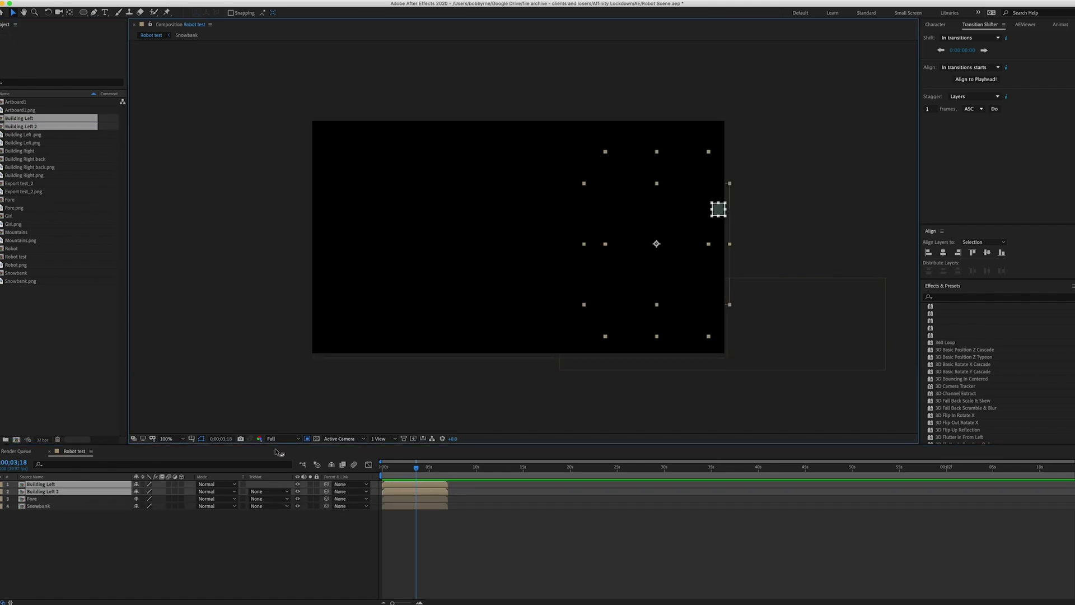
click(306, 440)
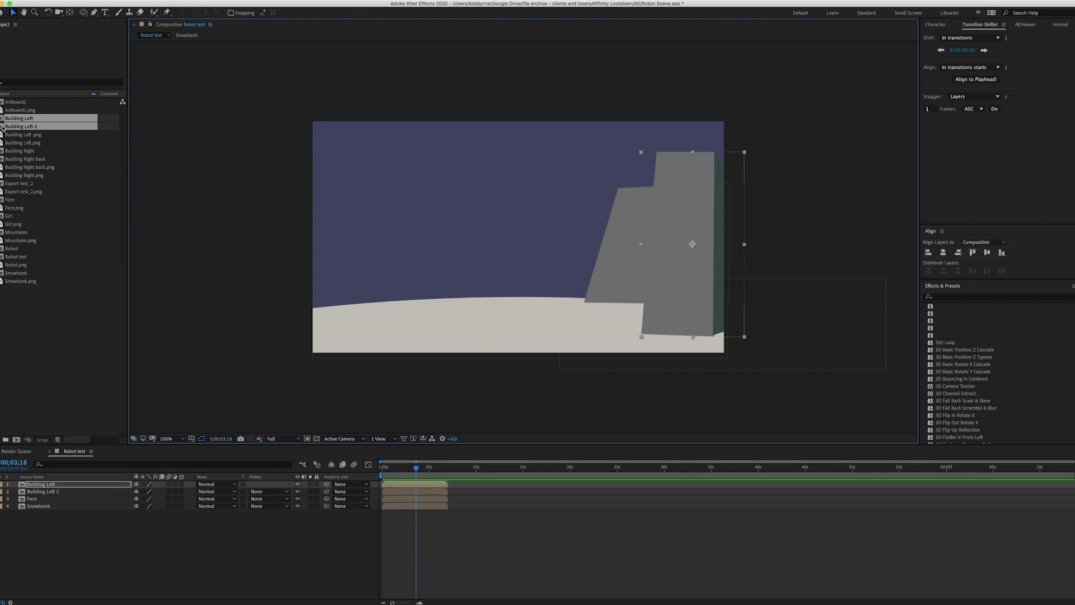
Add Building Right and Building Right back to the Robot test composition
click(20, 151)
shift+click(25, 159)
drag(26, 159, 480, 236)
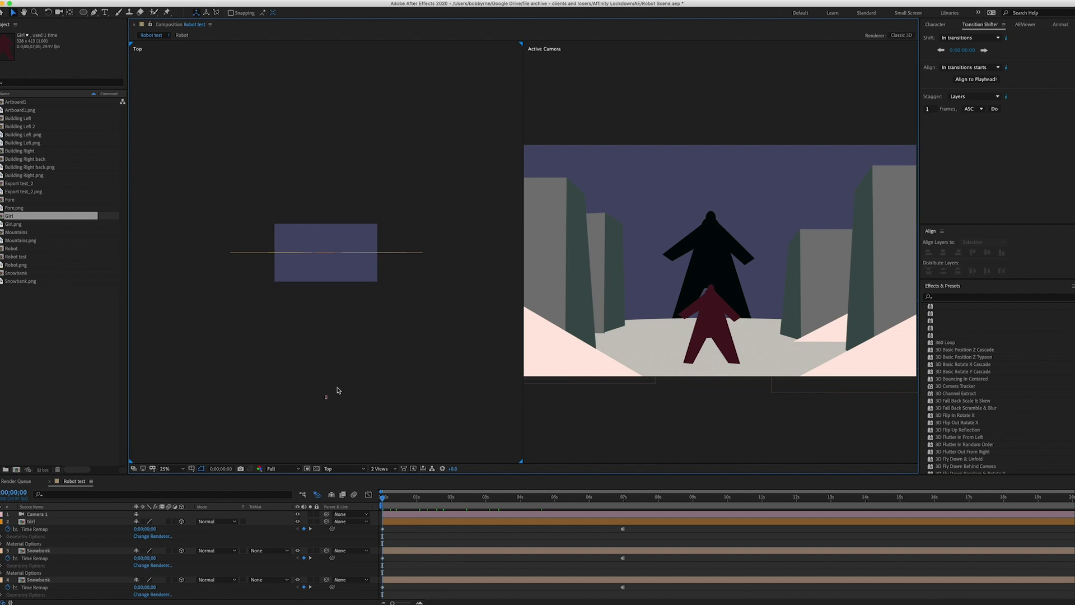
Select Camera 1 in the Top view and pull it back away from the scene
click(327, 396)
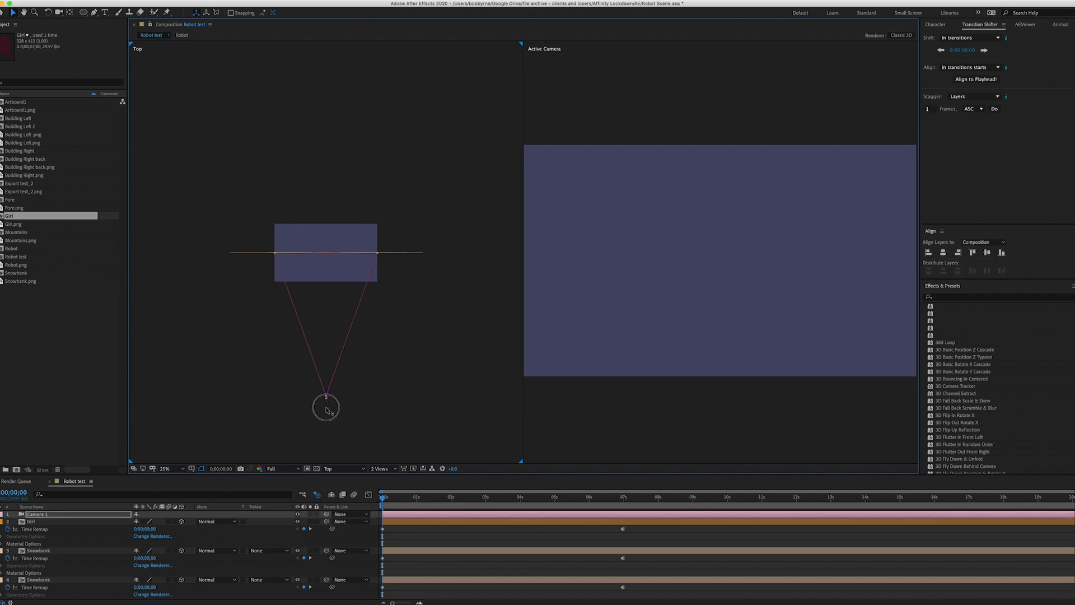
drag(327, 399, 327, 408)
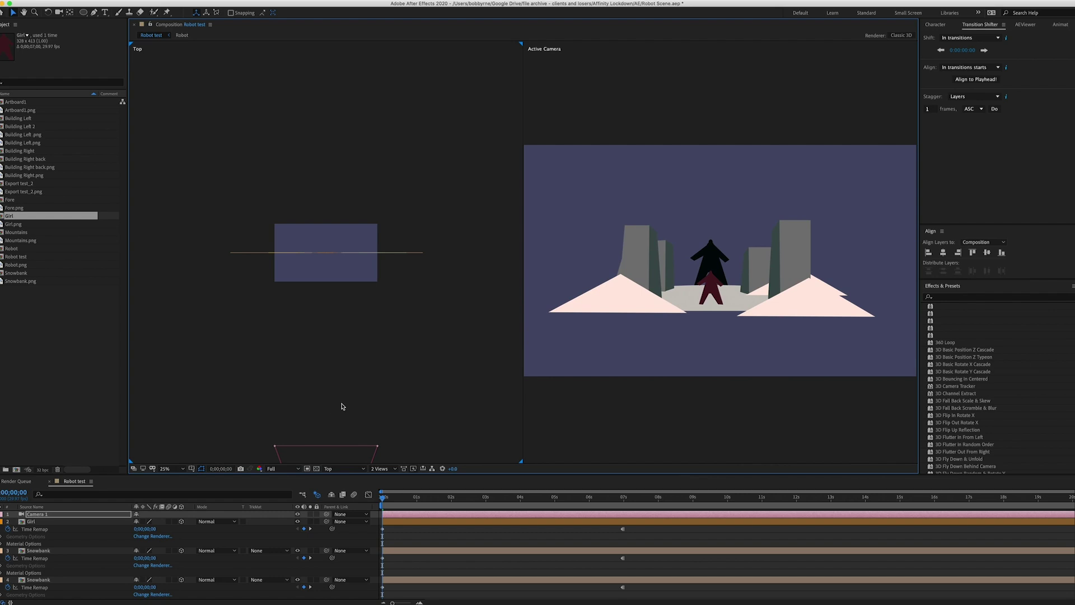
key(space)
Space the snowbanks, figures and buildings at different depths in front of the camera
drag(624, 390, 615, 389)
click(799, 315)
click(732, 321)
click(341, 253)
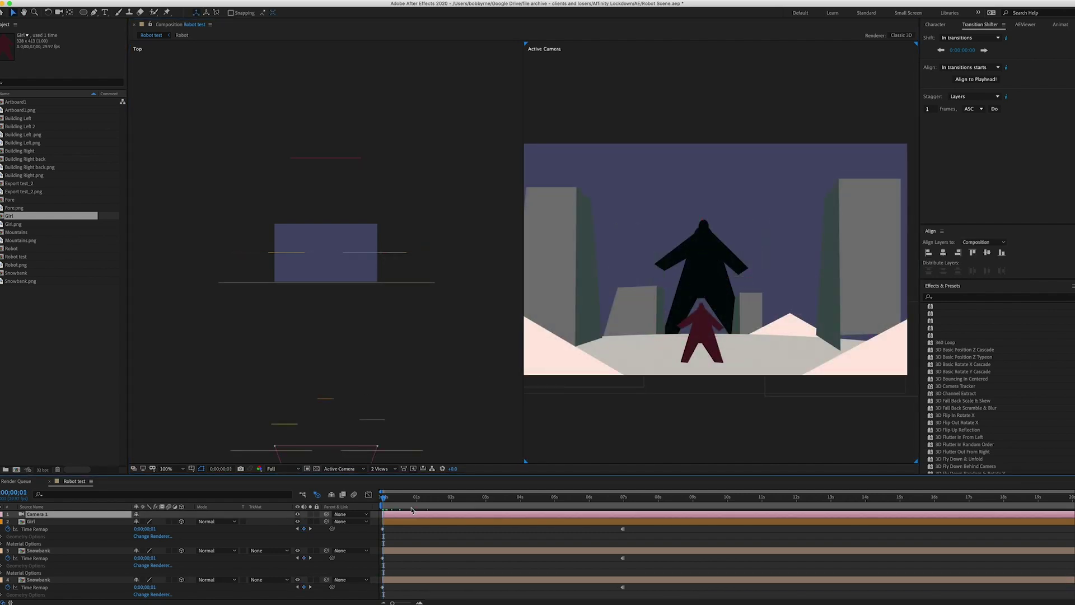
Keyframe Camera 1's position and move the camera in the Top view at 0;00;06;29
key(p)
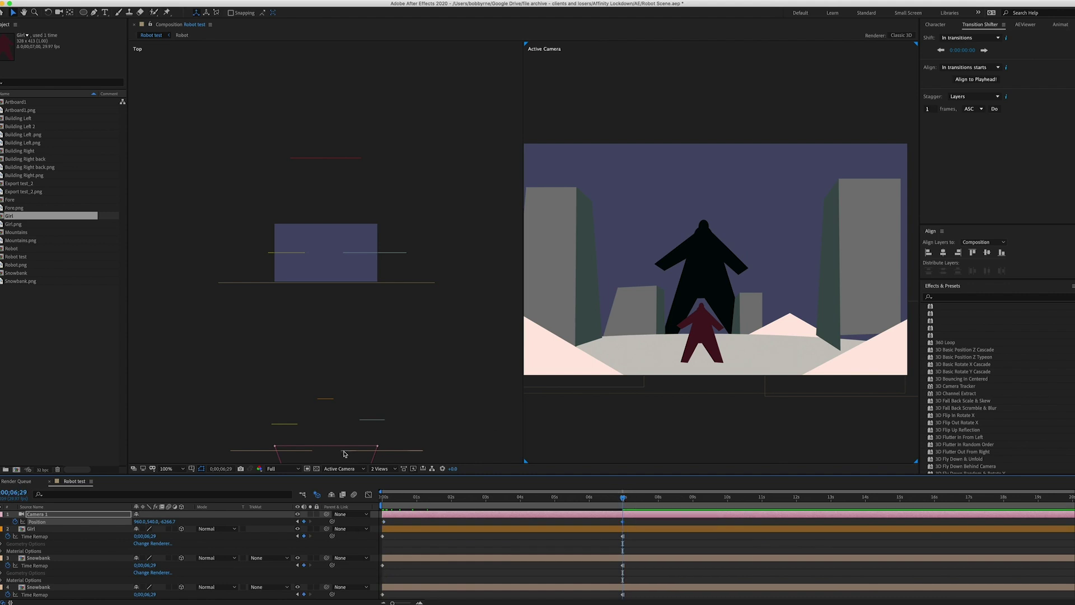
click(461, 414)
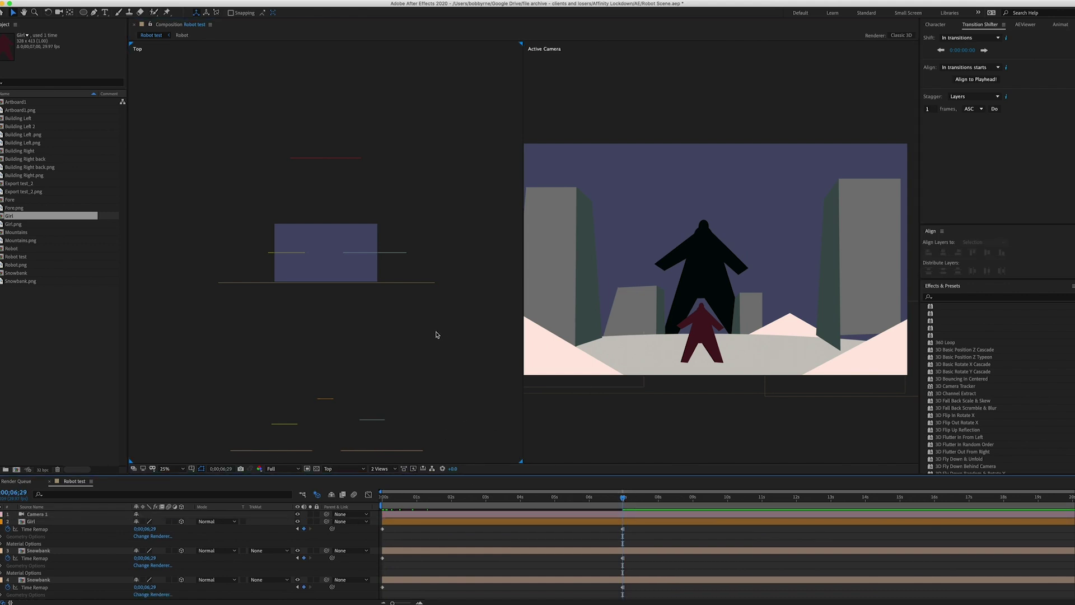
scroll(436, 333, down, 1)
click(381, 461)
mouse_move(382, 460)
mouse_down()
mouse_move(382, 446)
mouse_move(383, 460)
mouse_up()
drag(446, 384, 402, 165)
scroll(377, 216, up, 1)
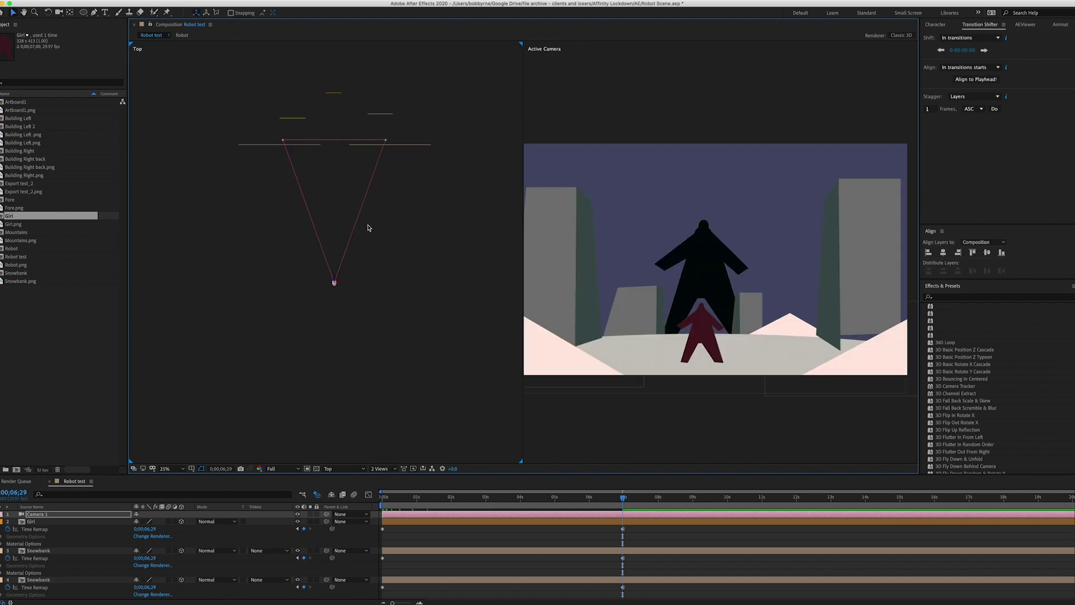
mouse_move(334, 282)
mouse_down()
mouse_move(334, 269)
mouse_move(338, 295)
mouse_move(335, 274)
mouse_move(338, 283)
mouse_up()
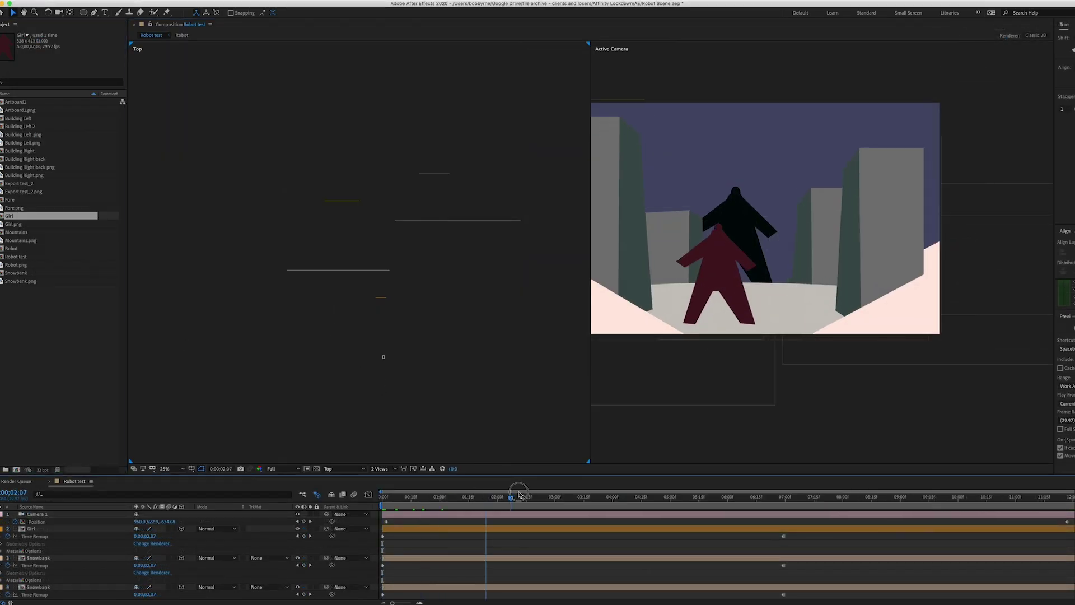
Return to the timeline's start, switch to a single view, and scale the Girl layer down below the robot
drag(522, 496, 1040, 497)
key(Home)
click(735, 285)
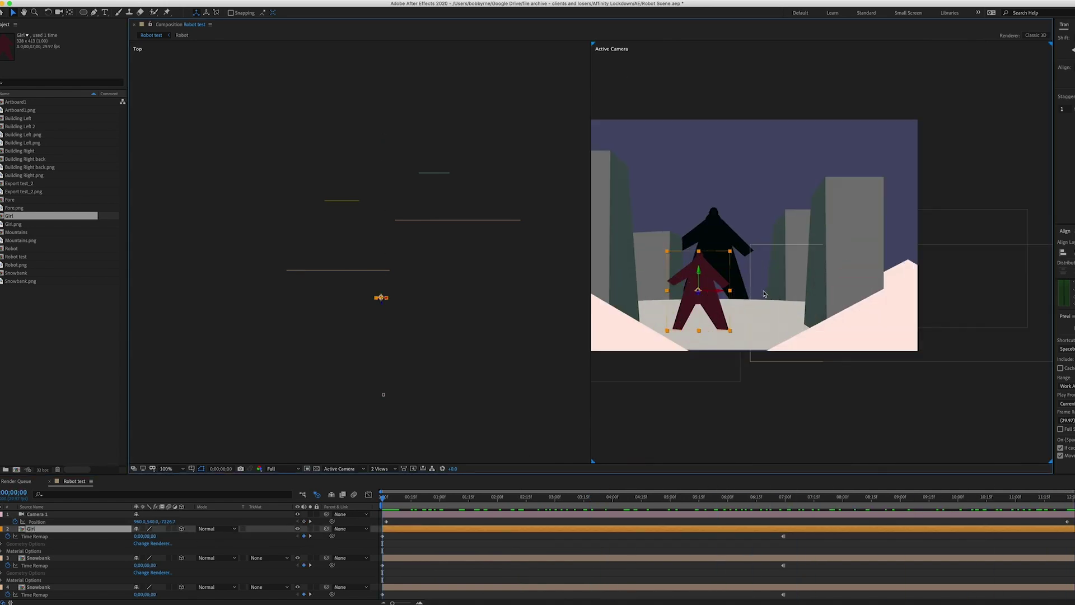
click(381, 470)
click(382, 457)
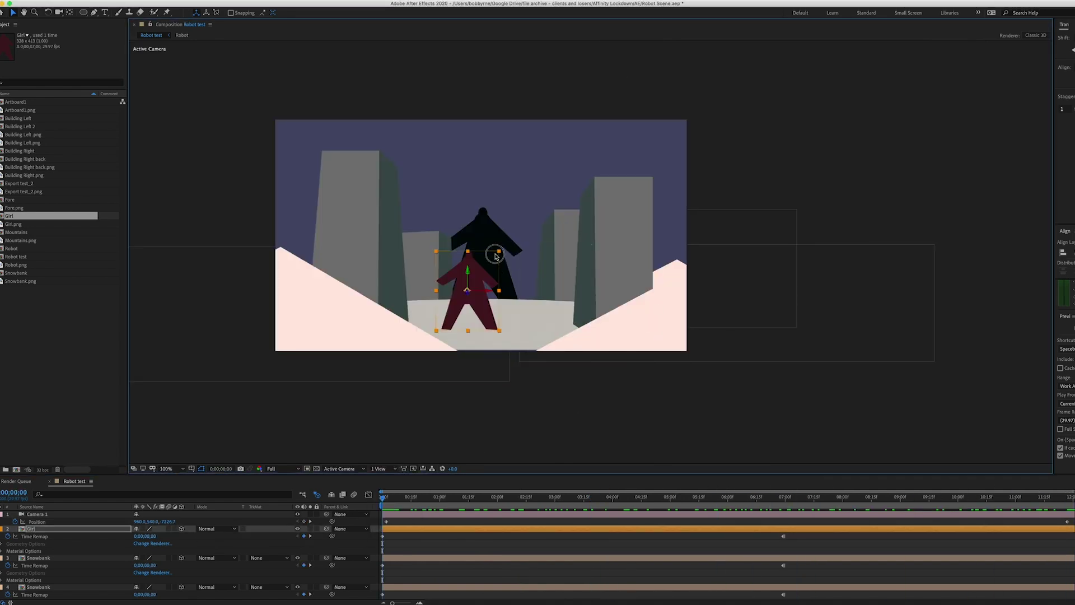
drag(472, 279, 488, 310)
drag(392, 500, 405, 521)
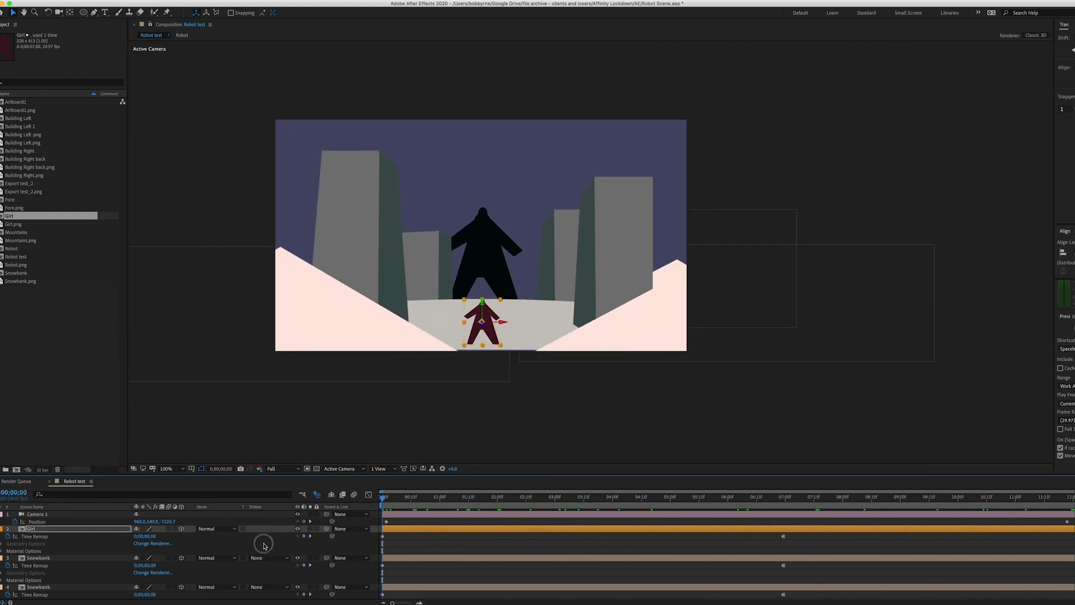
Scale the robot layer up so it towers behind the girl between the buildings
click(486, 219)
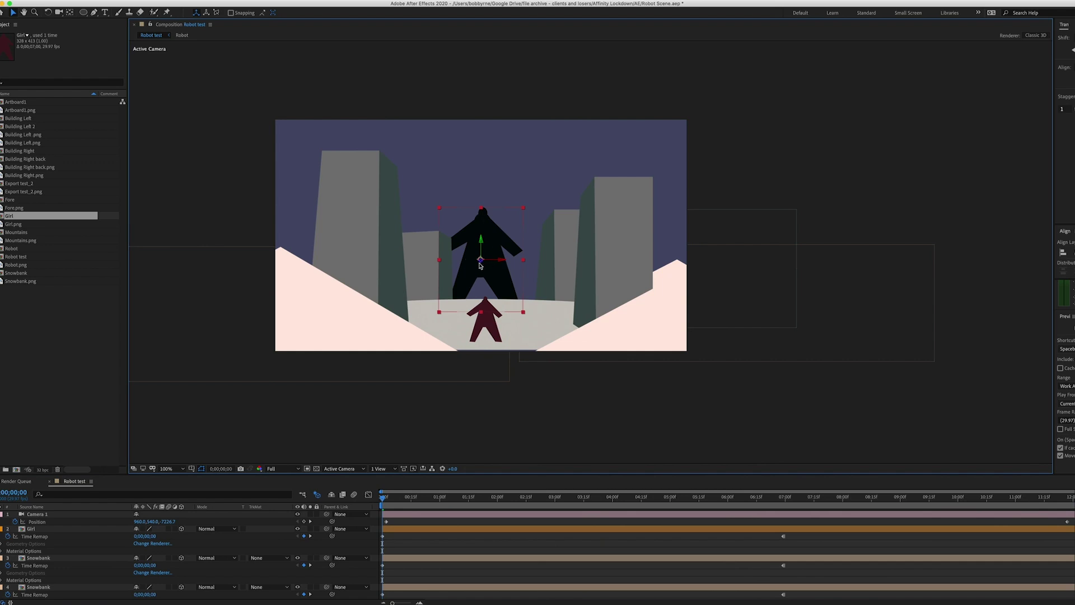
drag(547, 188, 545, 179)
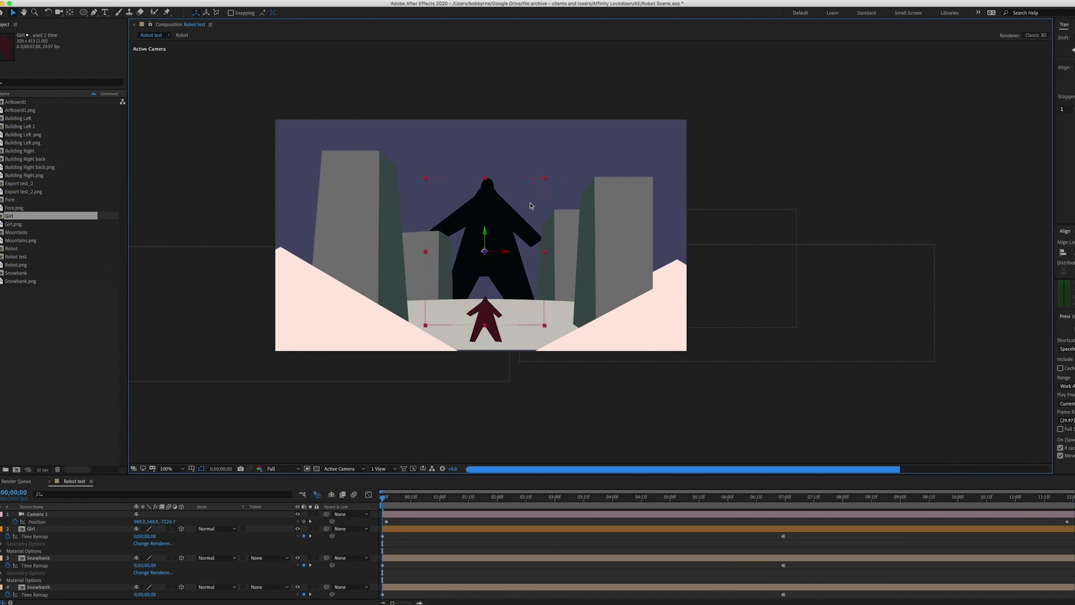
Raise the robot layer slightly behind the girl and play back the camera move
drag(500, 229, 503, 216)
key(space)
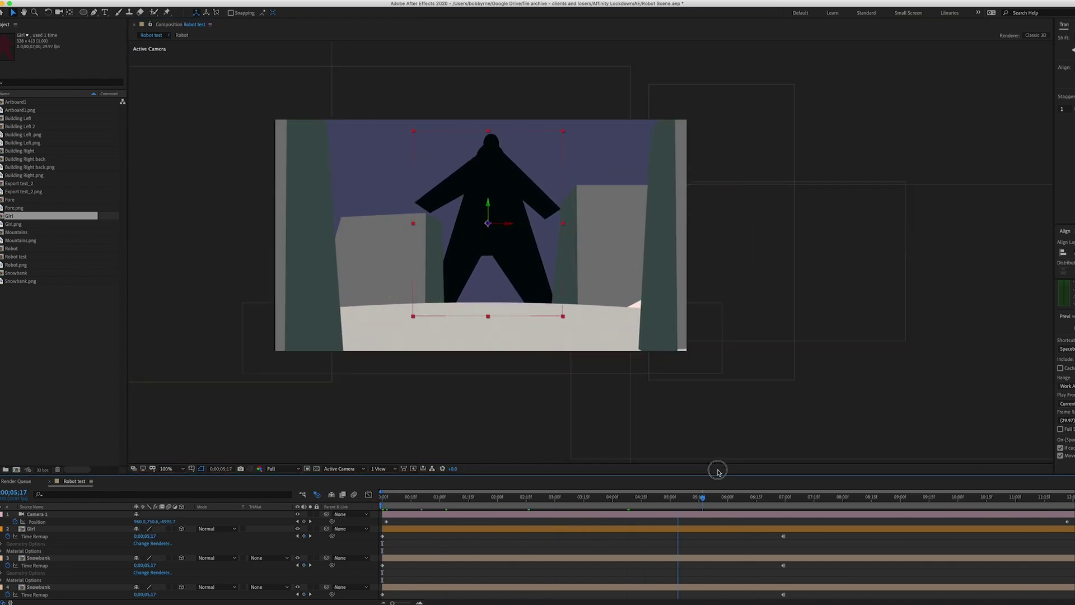
key(space)
Reposition the front left and right buildings and lower the right snowbank, scrubbing the timeline to check the camera move
click(323, 196)
drag(573, 177, 551, 152)
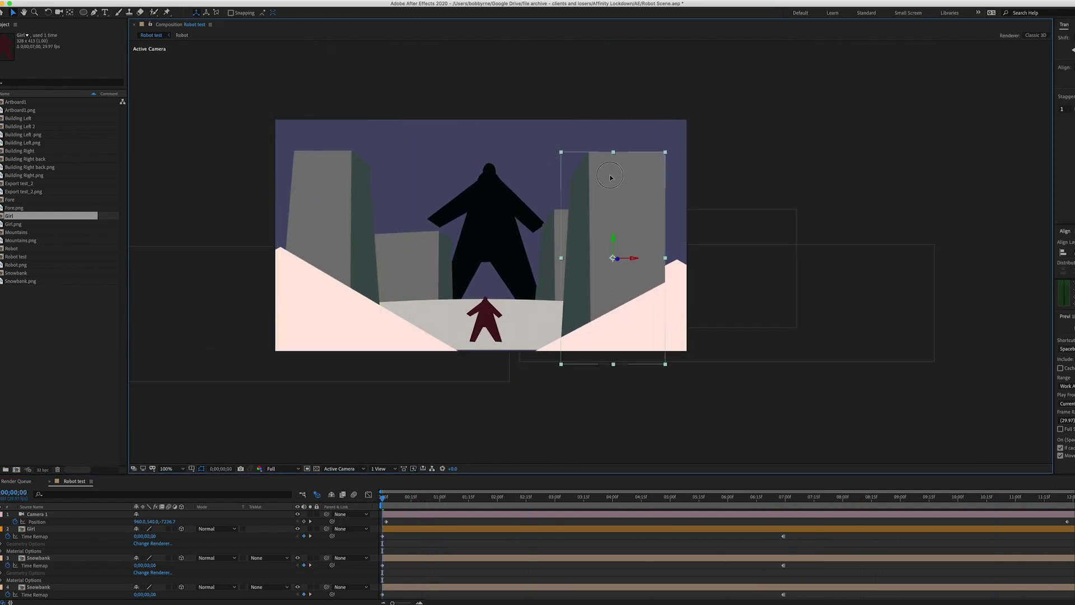
drag(613, 177, 628, 178)
click(558, 348)
drag(736, 309, 751, 341)
drag(420, 499, 898, 508)
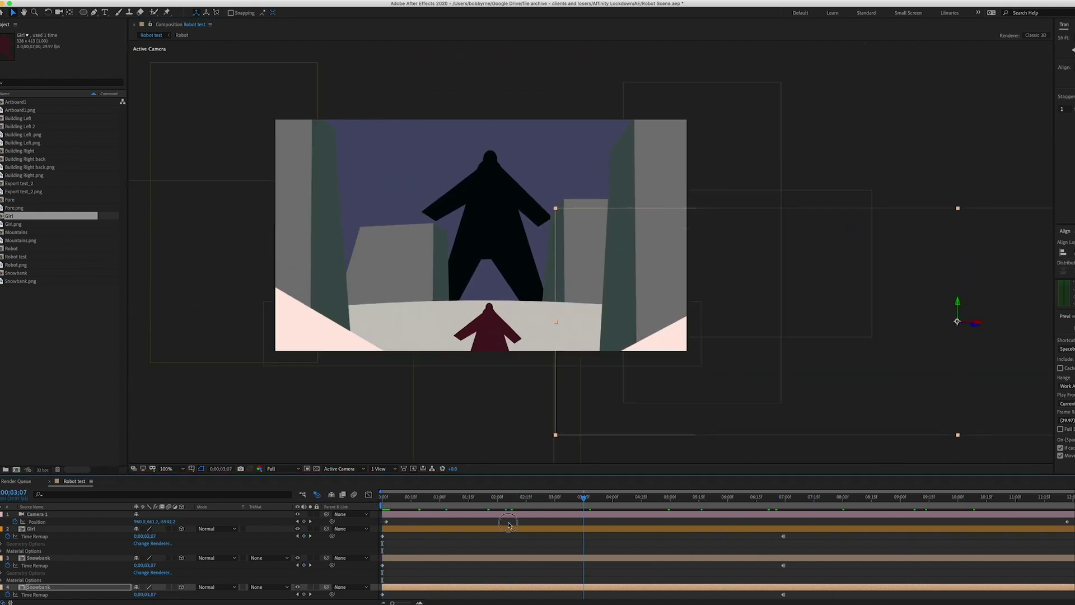
drag(446, 497, 520, 506)
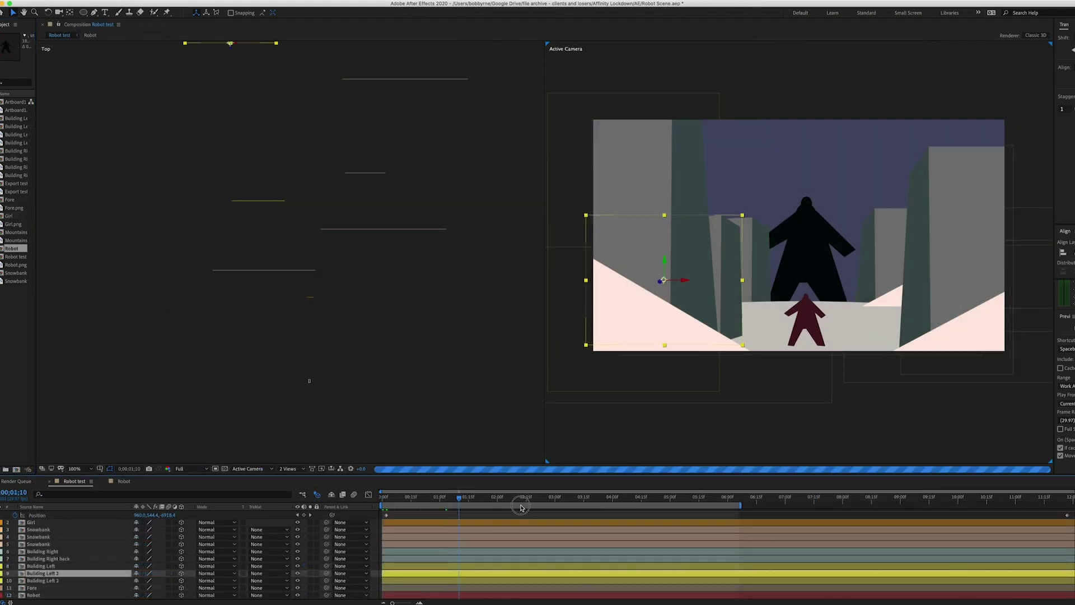
Shift the Building Left 2 layer outward to the left, and lower the Girl layer on the snow at the timeline's start
drag(683, 283, 661, 285)
drag(732, 207, 744, 192)
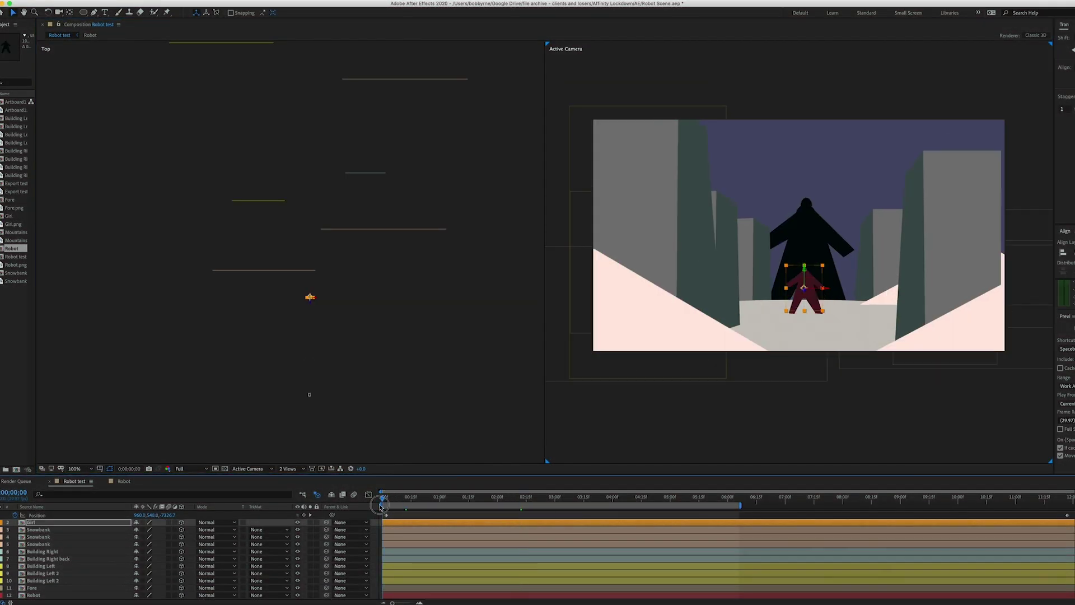
mouse_move(381, 507)
mouse_down()
mouse_move(480, 488)
mouse_move(768, 490)
mouse_move(1045, 542)
mouse_move(386, 521)
mouse_move(584, 511)
mouse_move(382, 497)
mouse_up()
drag(818, 285, 818, 305)
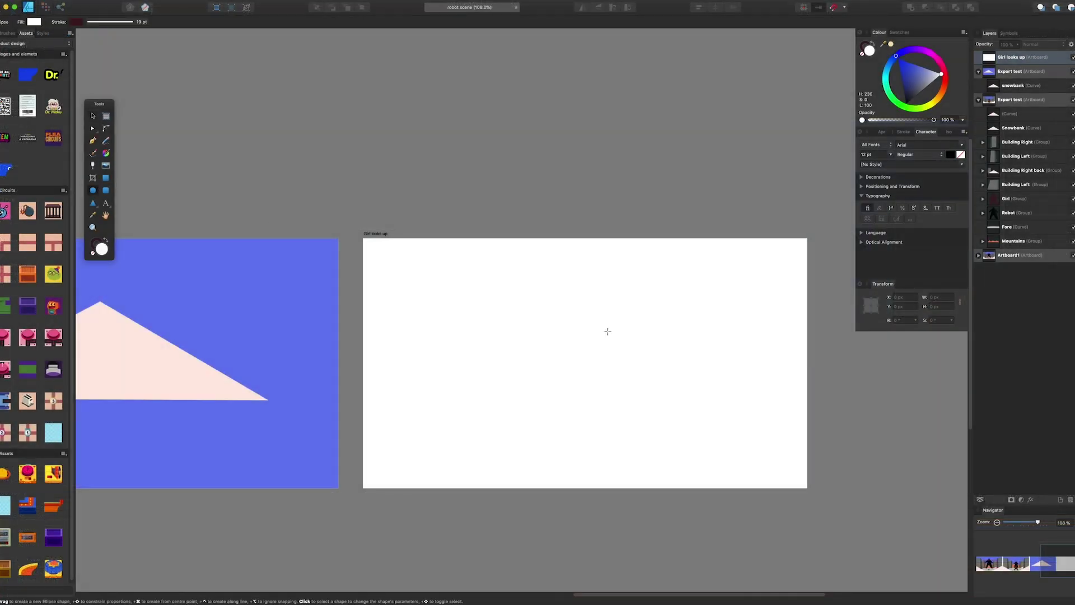
Draw a circular head about 268.5 px wide on the Girl looks up artboard, with a wide body ellipse behind it
drag(562, 309, 629, 366)
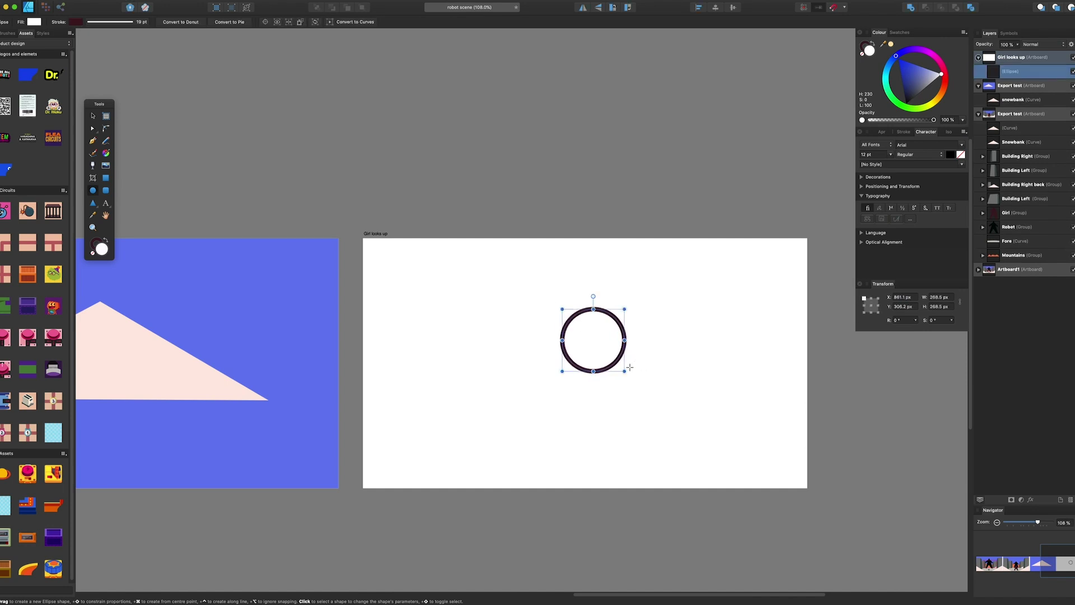
scroll(629, 367, right, 2)
mouse_move(533, 302)
mouse_down()
mouse_move(508, 326)
mouse_move(579, 299)
mouse_move(606, 319)
mouse_move(582, 337)
mouse_move(511, 282)
mouse_move(525, 295)
mouse_up()
shift+click(542, 289)
Add two dark feet of about 94.6 × 168.9 px behind the body, tilting the right one about 14.9°
click(472, 355)
drag(472, 355, 481, 377)
drag(597, 335, 513, 348)
click(876, 45)
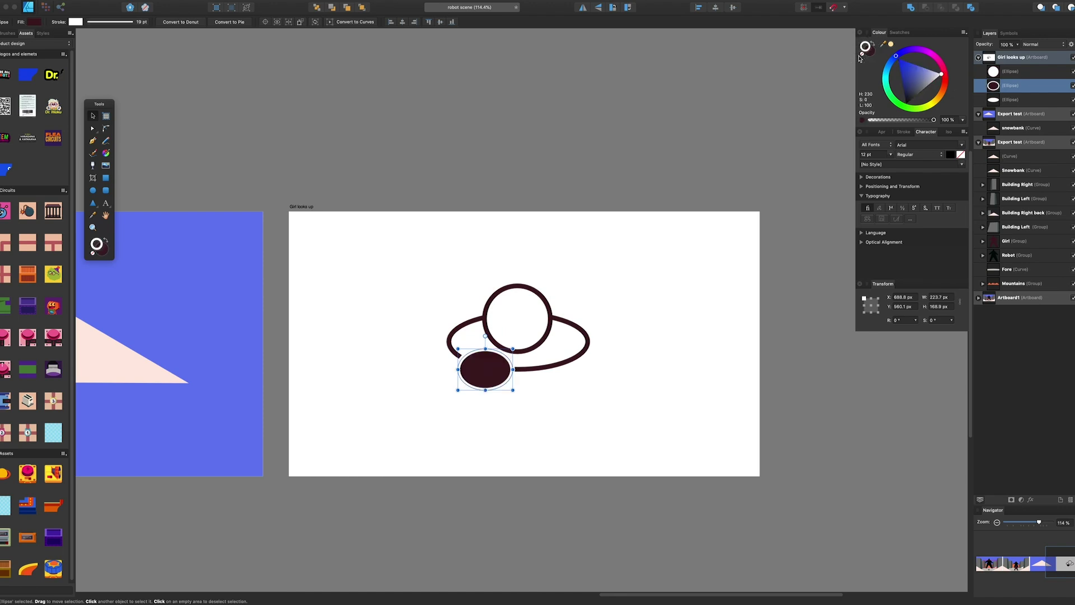
click(316, 8)
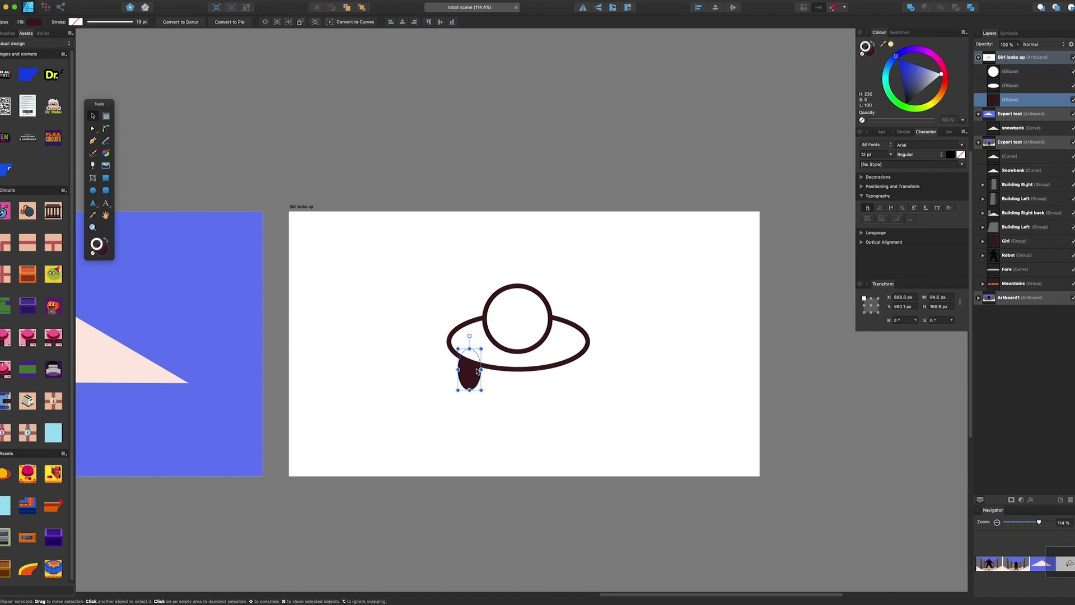
drag(551, 372, 557, 370)
drag(556, 335, 550, 335)
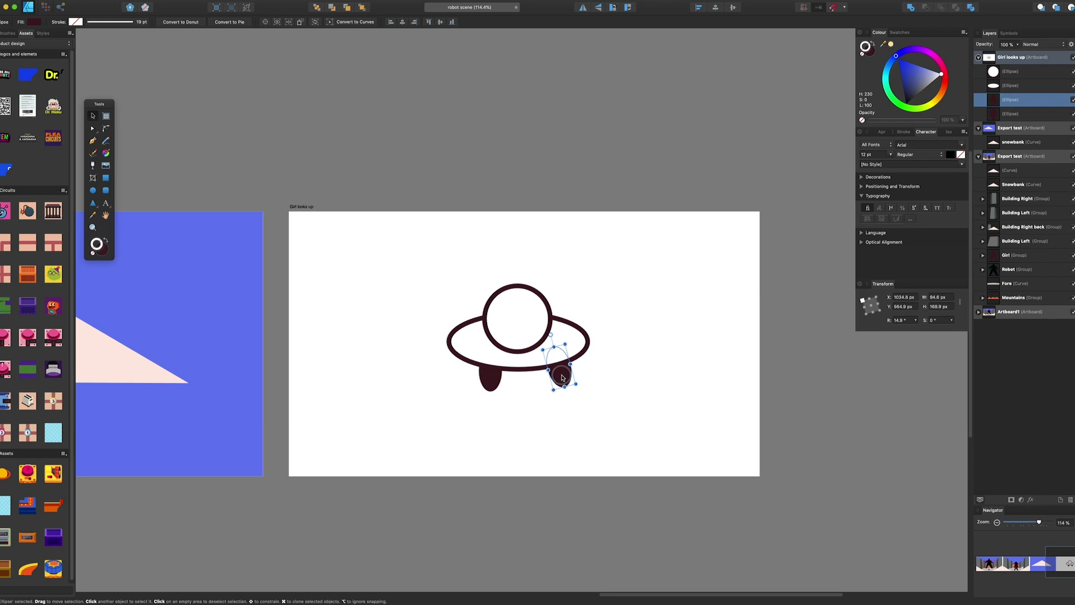
Add two outlined arm ellipses of about 213.8 × 107.4 px behind the body, tilted about 31.7° in mirrored directions
drag(453, 348, 424, 361)
click(318, 7)
drag(561, 328, 474, 358)
drag(457, 371, 469, 350)
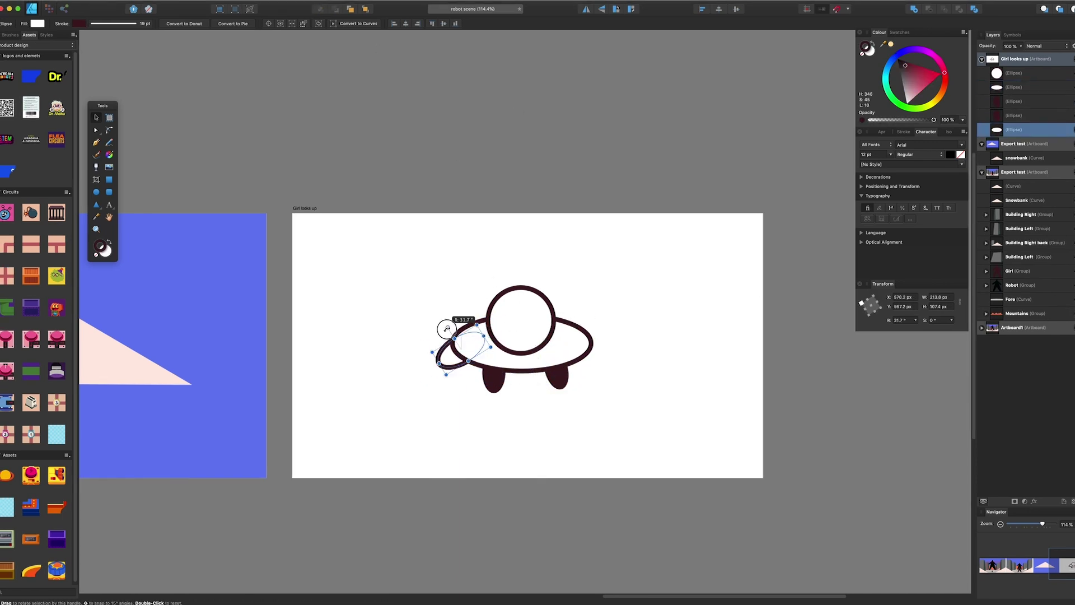
drag(547, 363, 594, 364)
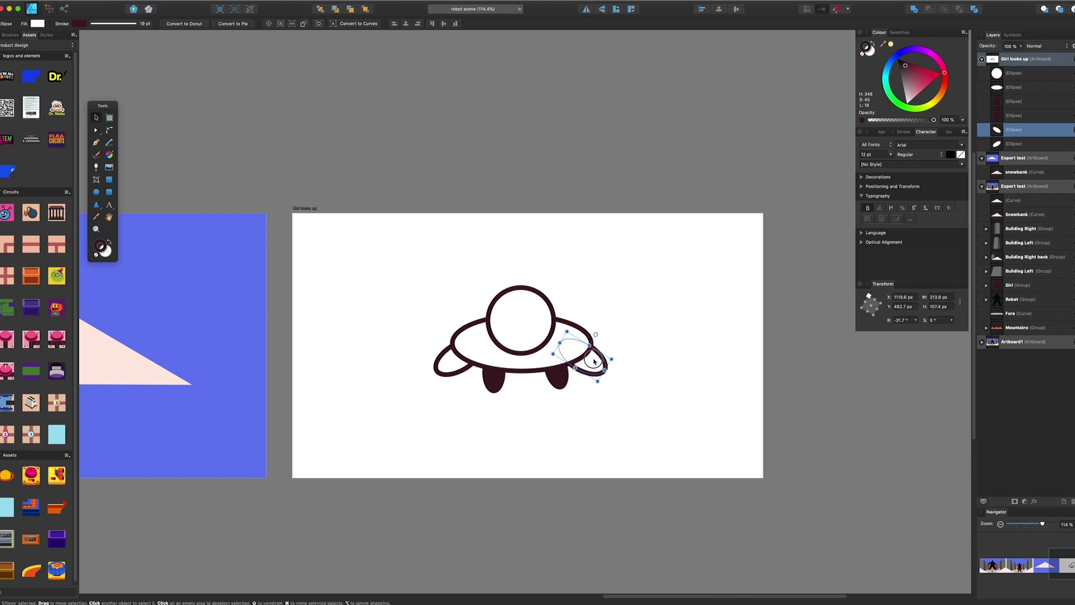
Duplicate the head circle slightly lower, place it behind the head, and fill it dark as a shadow
drag(523, 317, 523, 328)
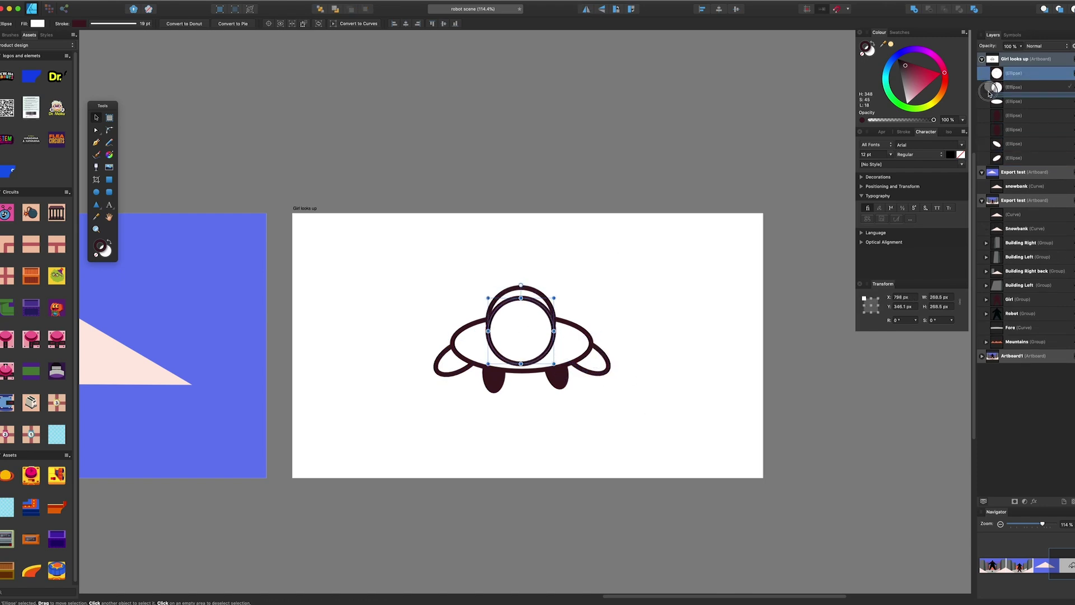
drag(990, 91, 990, 94)
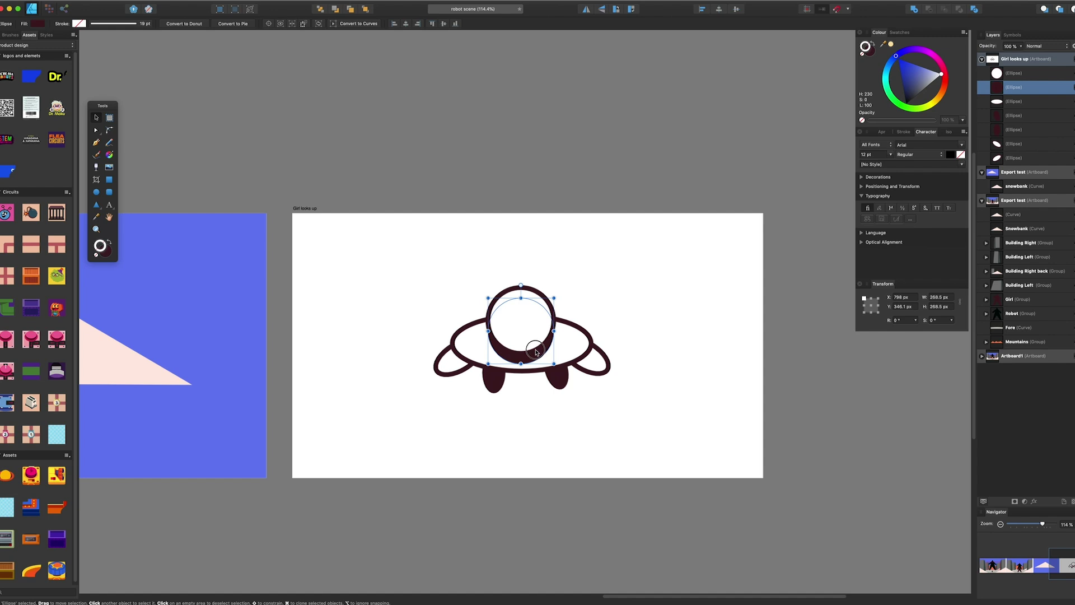
shift+click(528, 333)
drag(528, 330, 532, 326)
Add two small outlined circles as eyes and reshape a third into a frowning mouth on the girl's face
drag(668, 241, 438, 384)
scroll(543, 307, up, 5)
click(543, 307)
drag(543, 307, 529, 331)
drag(550, 285, 458, 370)
mouse_move(521, 298)
mouse_down()
mouse_move(533, 298)
mouse_move(531, 359)
mouse_up()
key(a)
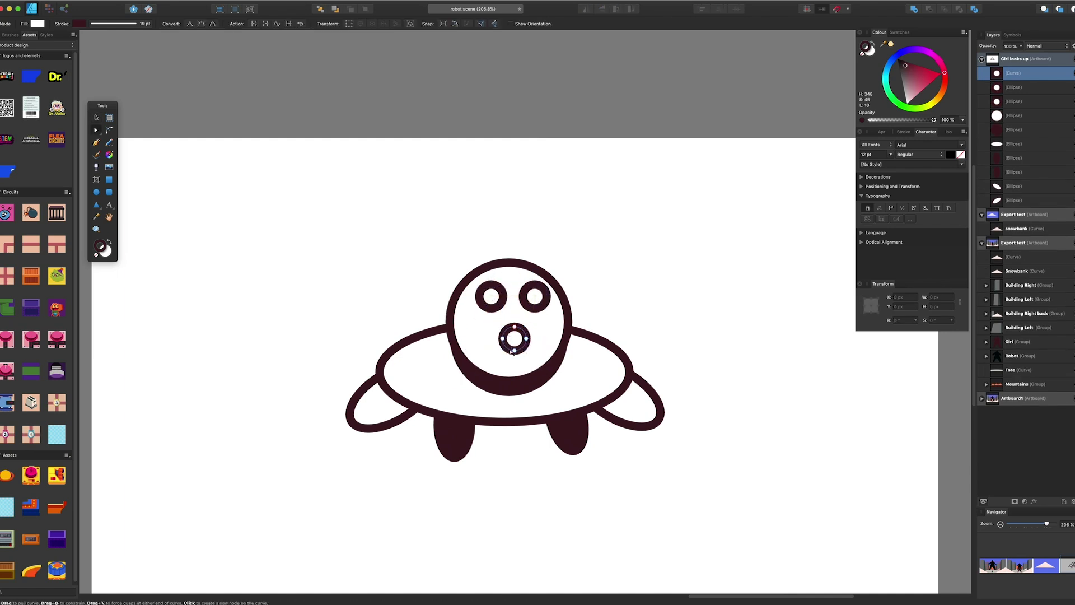
key(v)
Scale the head, shadow and face together to about 229.6 × 258.8 px and move them slightly down on the body
drag(622, 199, 400, 412)
mouse_move(513, 333)
mouse_down()
mouse_move(508, 345)
mouse_move(517, 332)
mouse_up()
drag(572, 260, 555, 279)
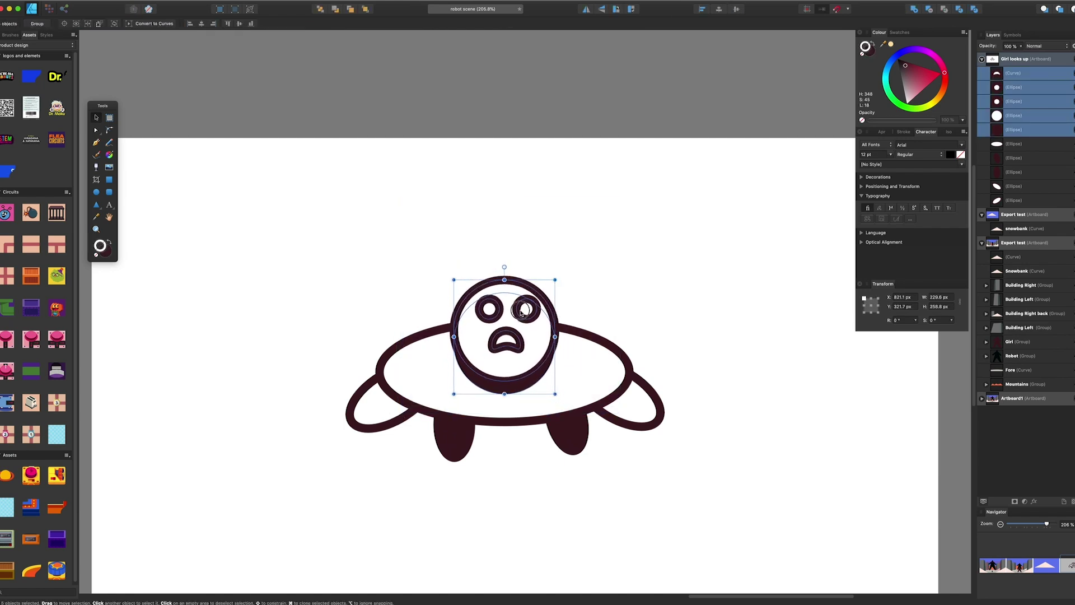
drag(521, 313, 515, 323)
Duplicate the body ellipse and narrow the copy into a shoulder ellipse around the head
click(425, 358)
drag(425, 358, 439, 331)
drag(646, 296, 554, 289)
drag(439, 327, 465, 338)
drag(438, 228, 561, 434)
drag(525, 340, 525, 295)
key(super+z)
Select all parts of the girl, place them near the centre of the artboard, and group them
drag(218, 219, 742, 521)
scroll(604, 394, down, 2)
drag(584, 358, 581, 427)
click(568, 335)
drag(318, 291, 806, 596)
drag(552, 437, 562, 390)
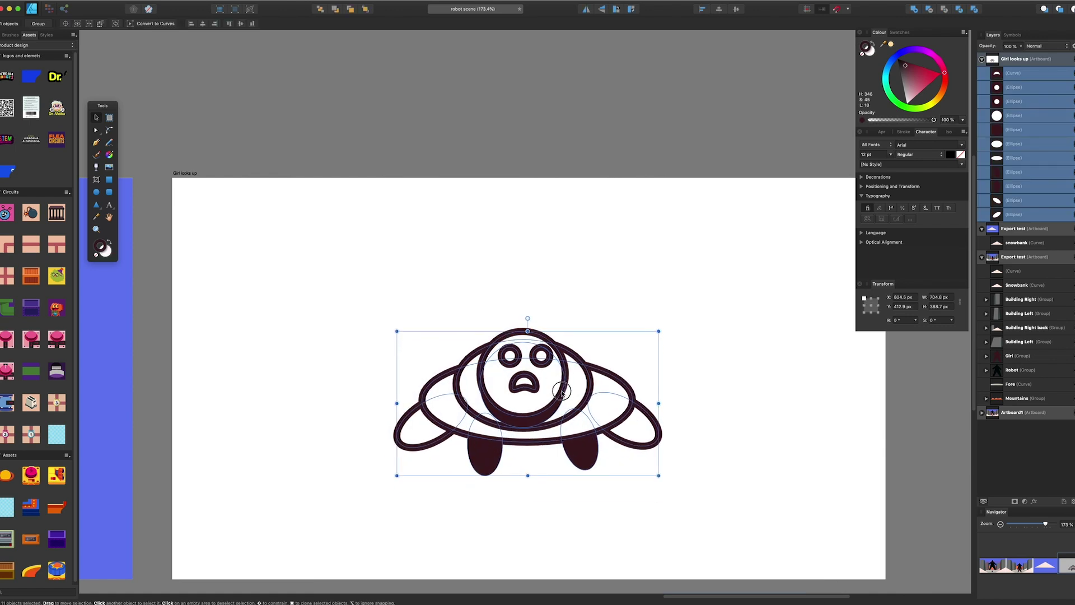
key(super+g)
Switch to the Export Persona, select the girl group under Girl looks up, and open its name for editing
scroll(603, 281, down, 3)
scroll(602, 281, right, 2)
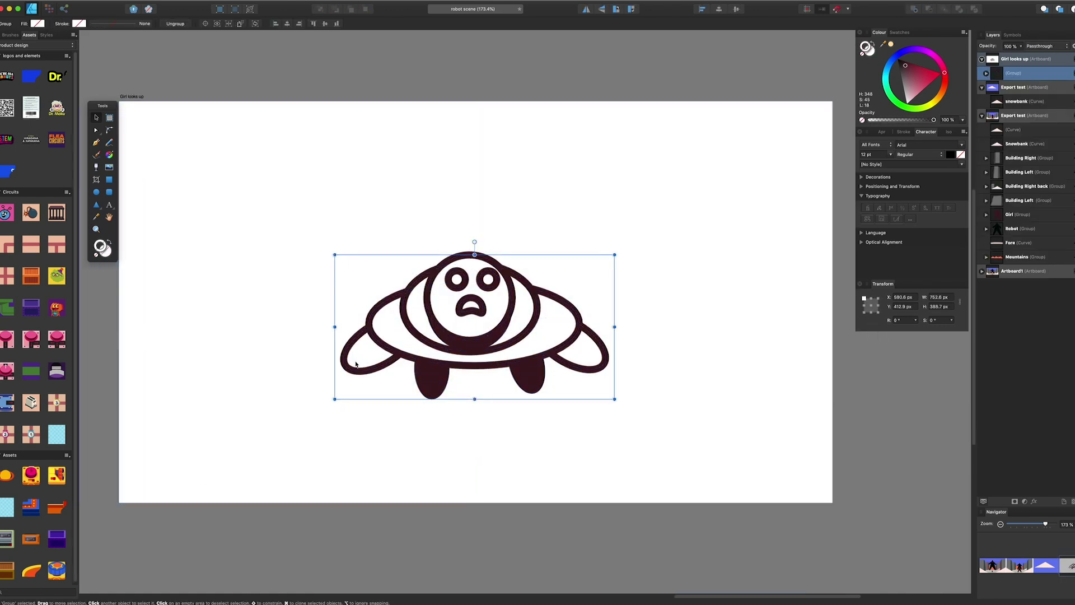
click(63, 9)
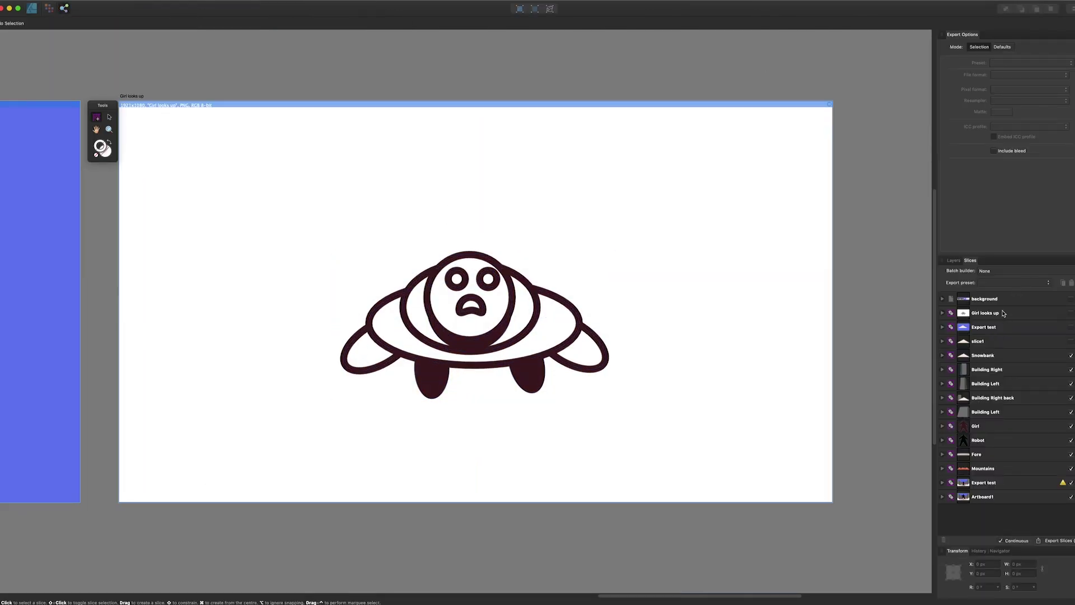
click(1004, 314)
click(957, 261)
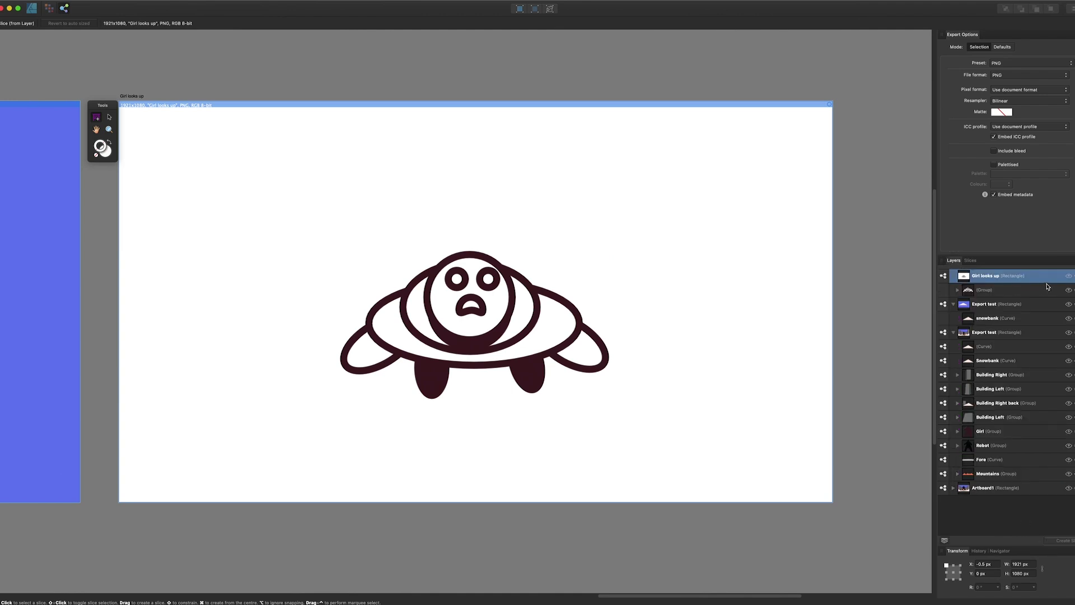
click(992, 291)
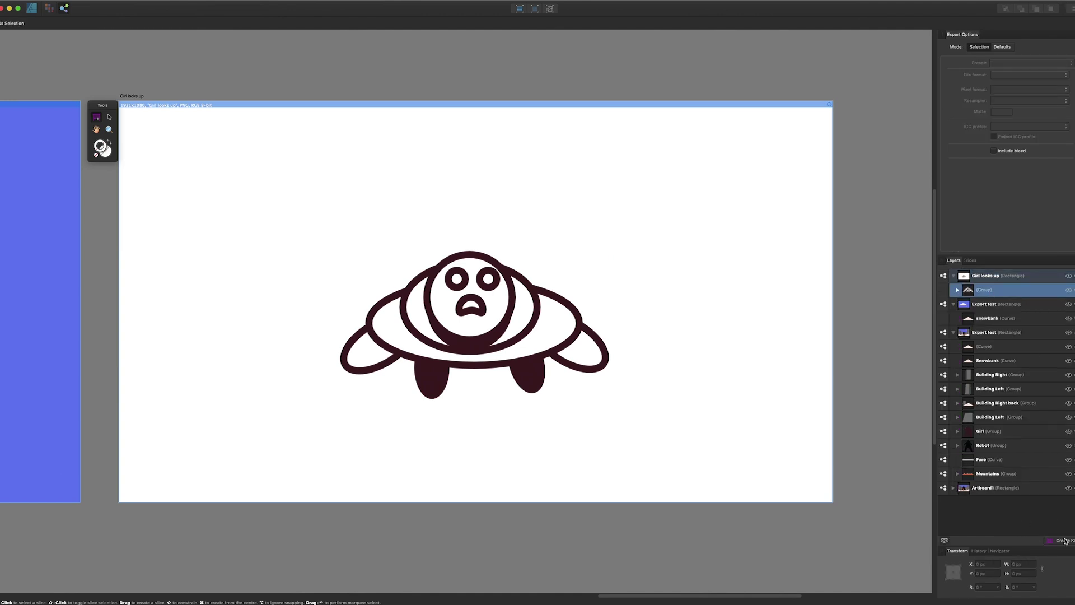
double_click(986, 292)
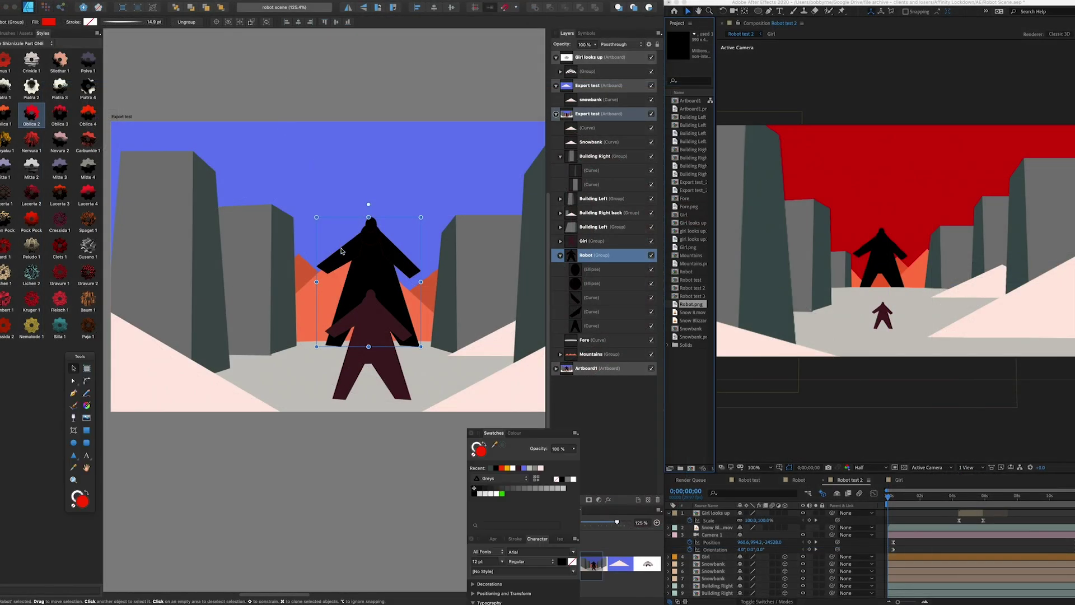
Add two black shoulder circles to the robot in the Export test scene and move its arms outward
click(343, 255)
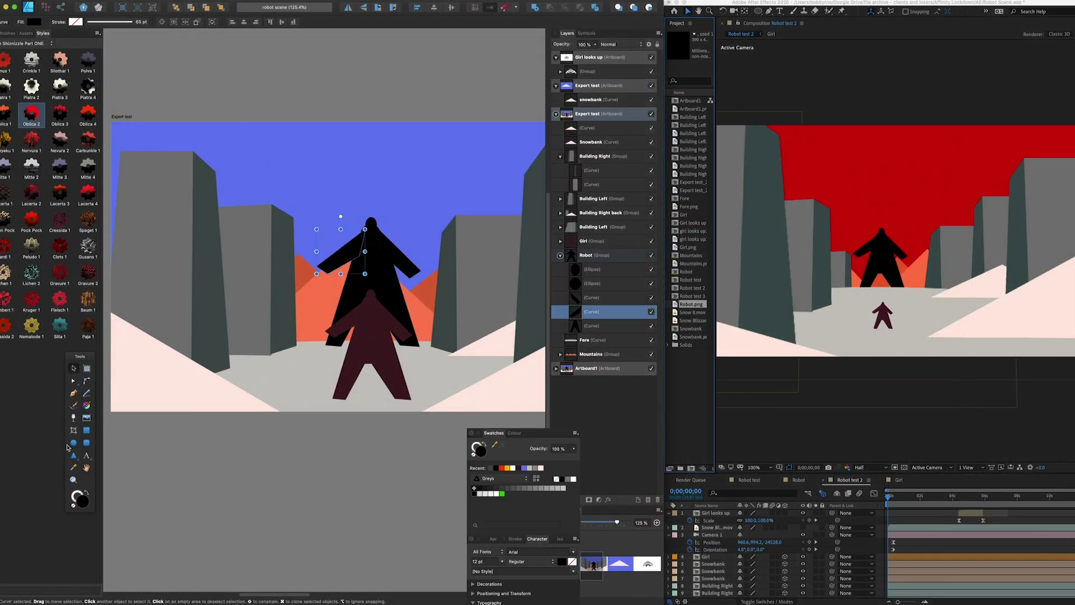
drag(365, 269, 368, 267)
click(496, 469)
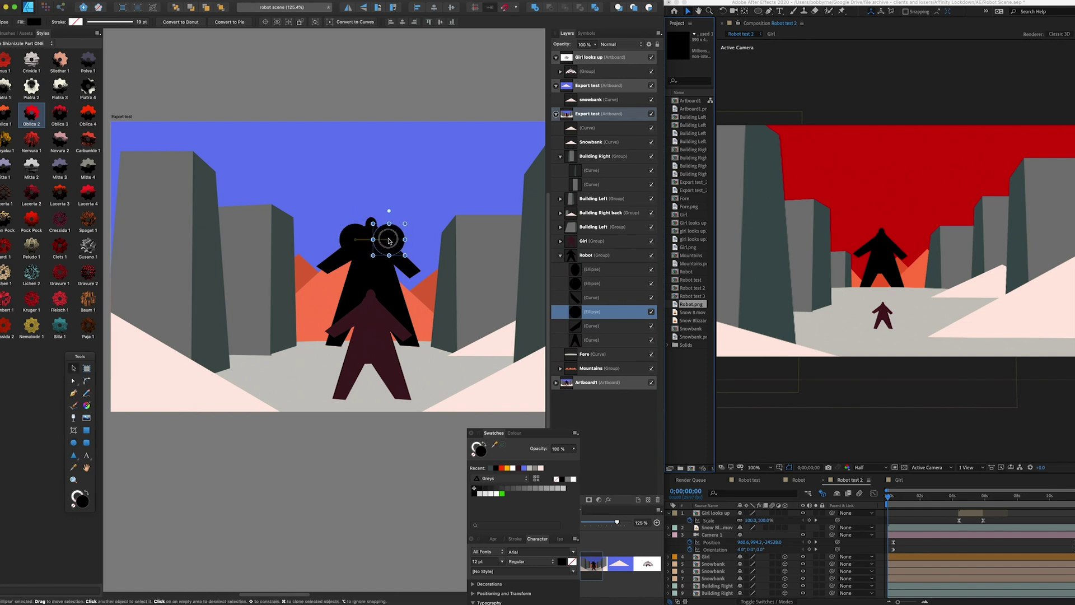
drag(390, 241, 387, 240)
click(336, 266)
Reduce the robot's head to one slightly larger circle set lower between the shoulders, and spread the shoulder circles outward
click(372, 224)
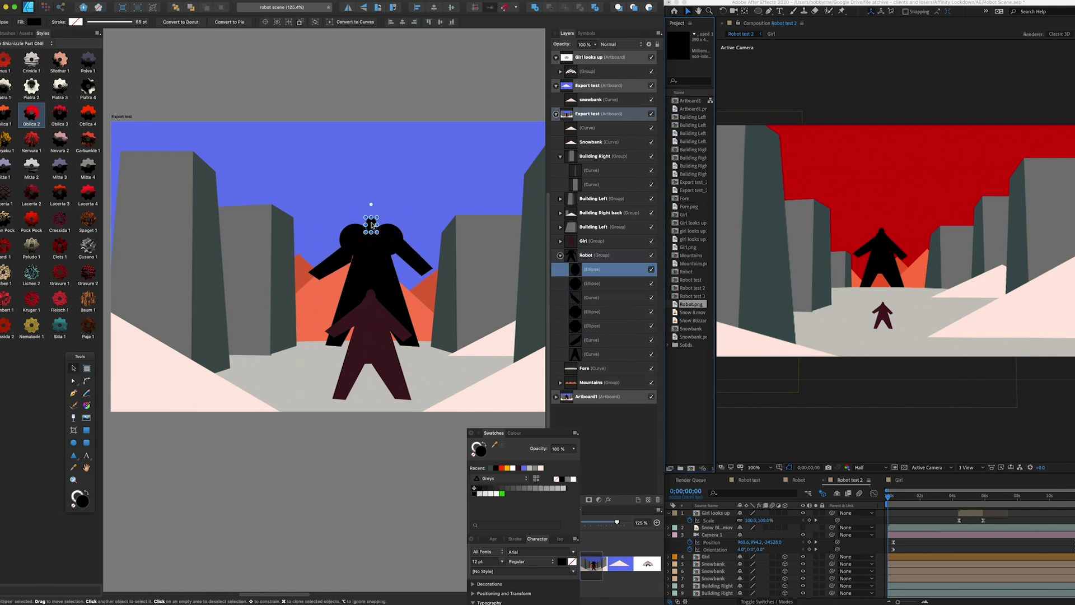
key(super+z)
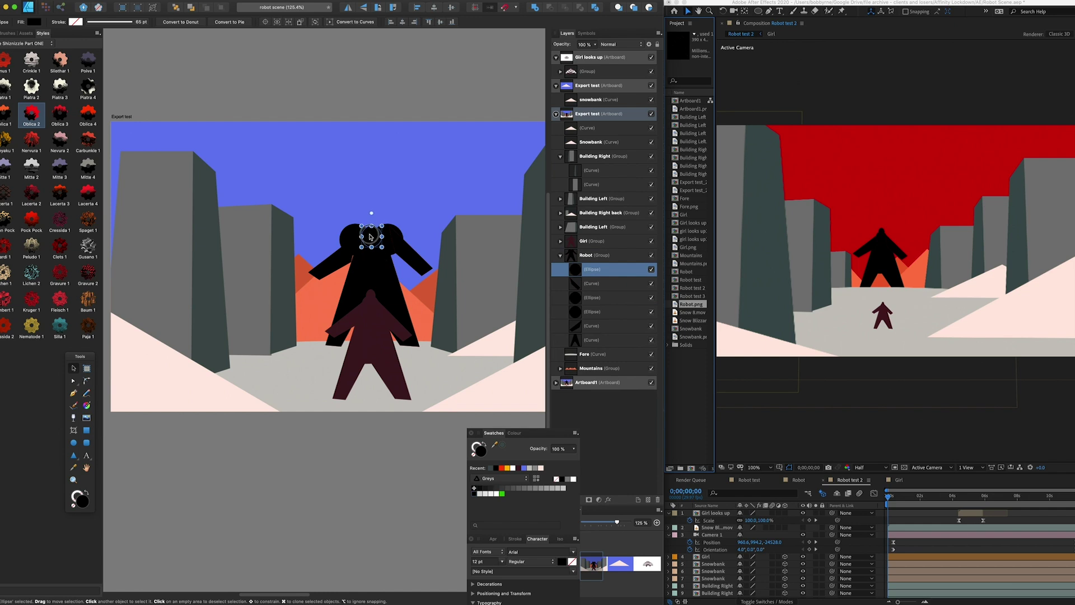
click(353, 241)
click(386, 243)
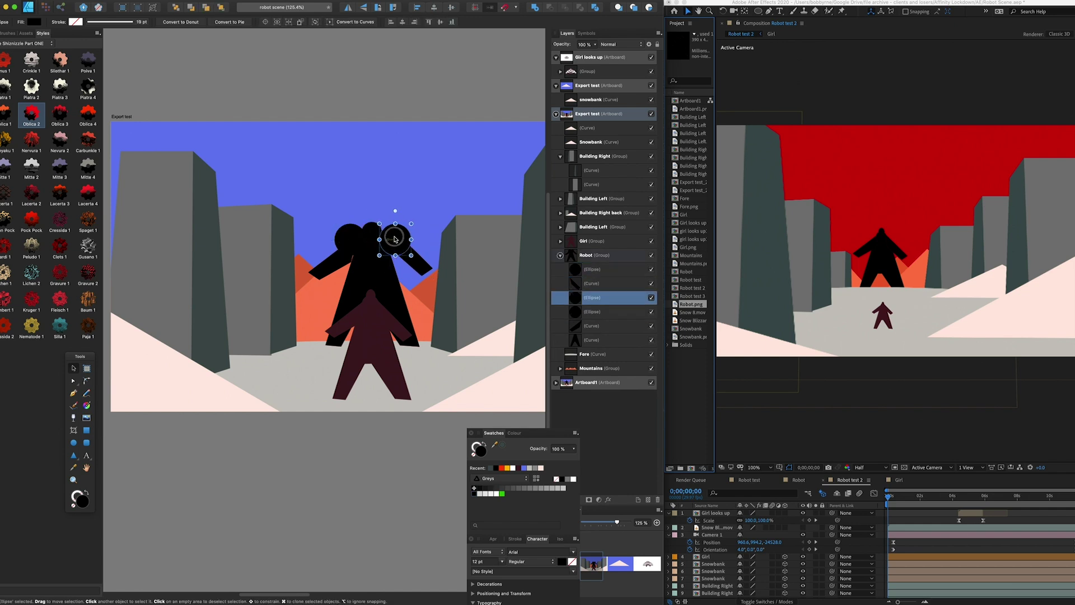
click(363, 308)
Texture the front right building's side face with the Piatra 3 style over a dark teal base, and switch to After Effects
double_click(191, 236)
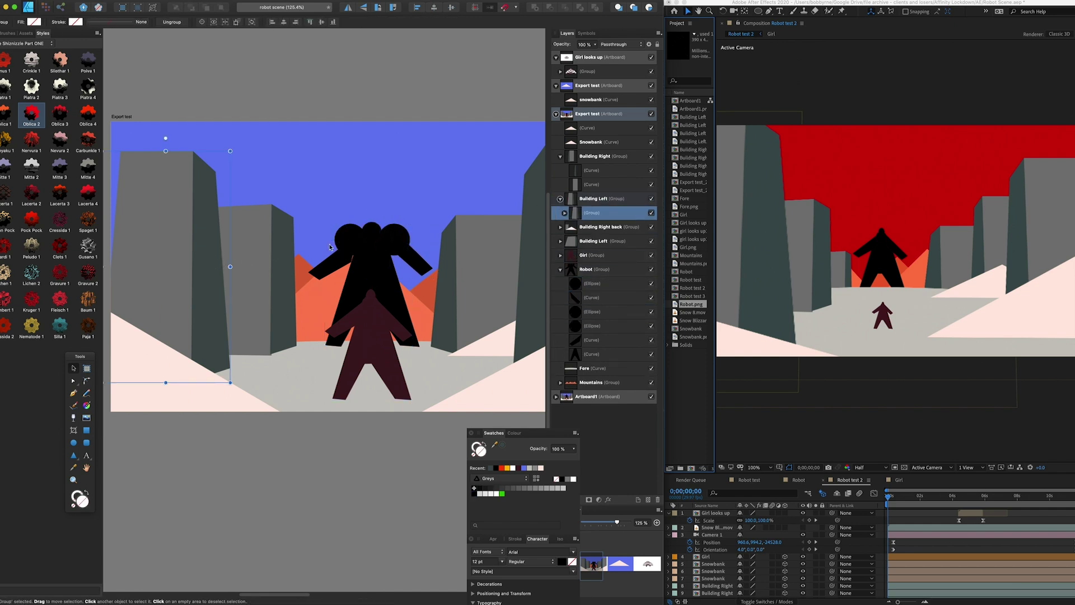
scroll(362, 241, right, 2)
double_click(485, 215)
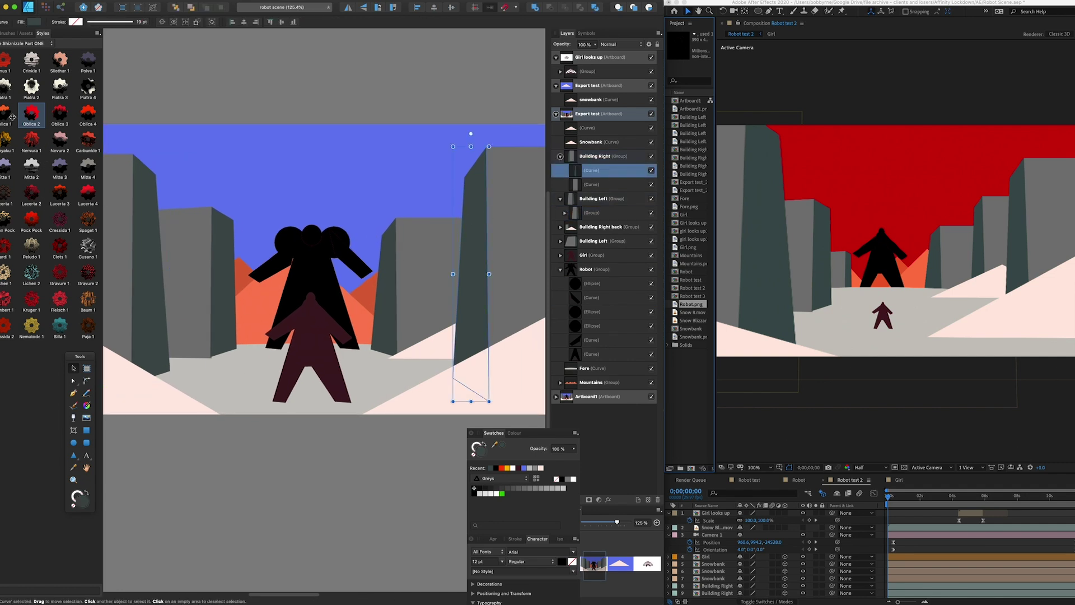
click(32, 61)
click(58, 89)
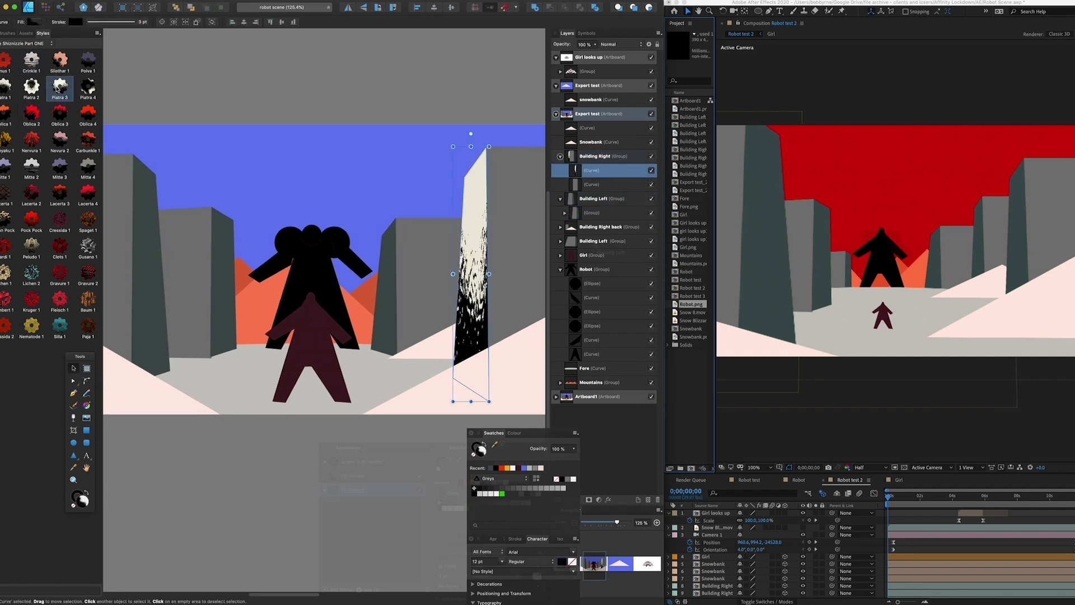
click(688, 144)
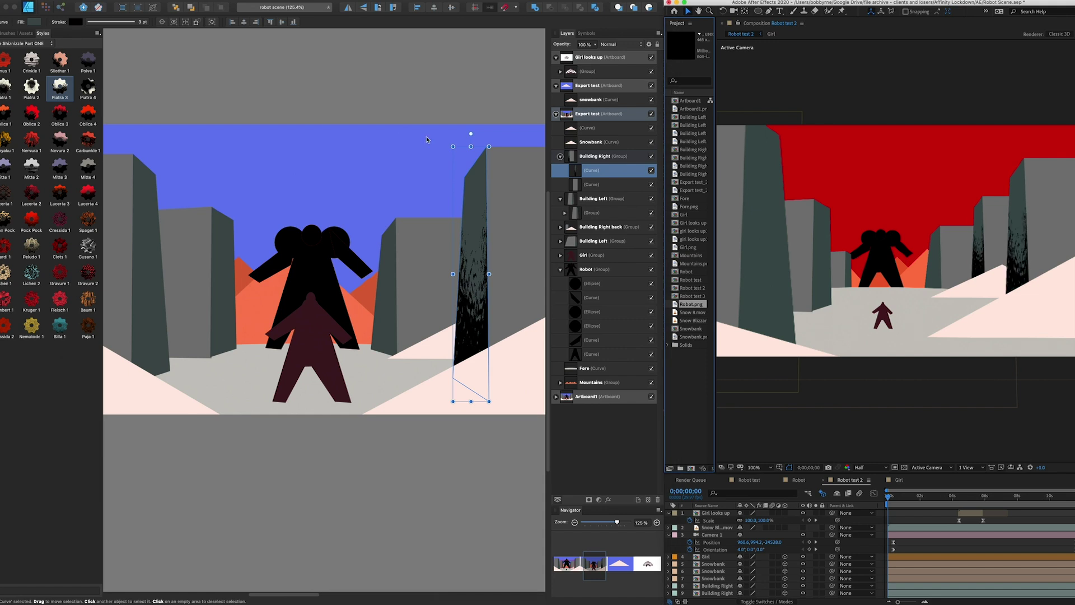
Apply the Piatra 3 style to the front left building's side face and recolour its base fill dark teal
click(134, 249)
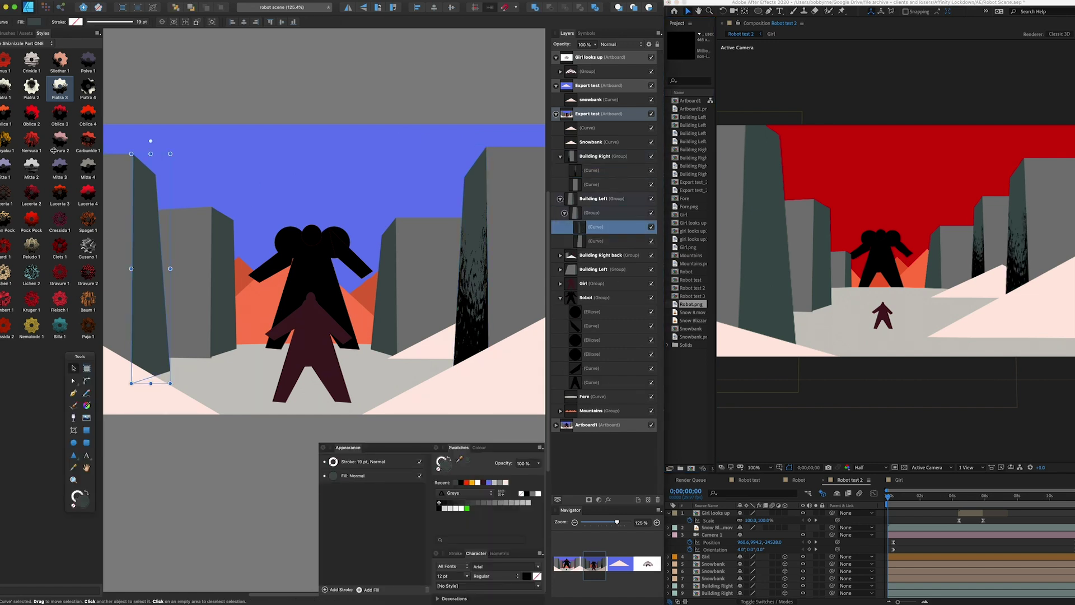
click(65, 93)
click(466, 459)
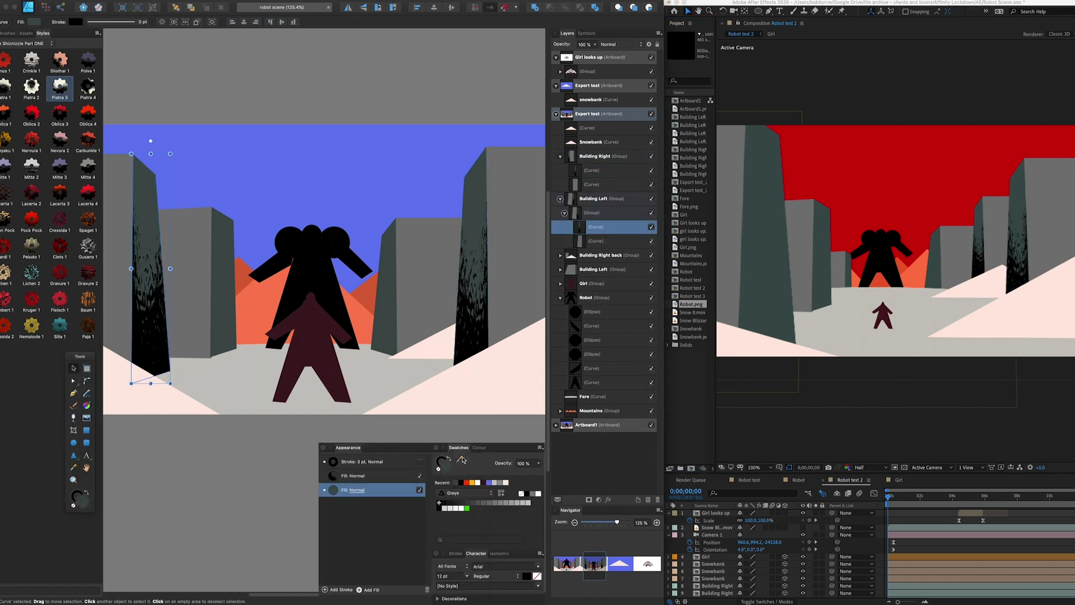
Reposition the texture fill on the left building's side face with the Fill tool, then select the robot group
key(g)
click(344, 477)
drag(174, 163, 186, 138)
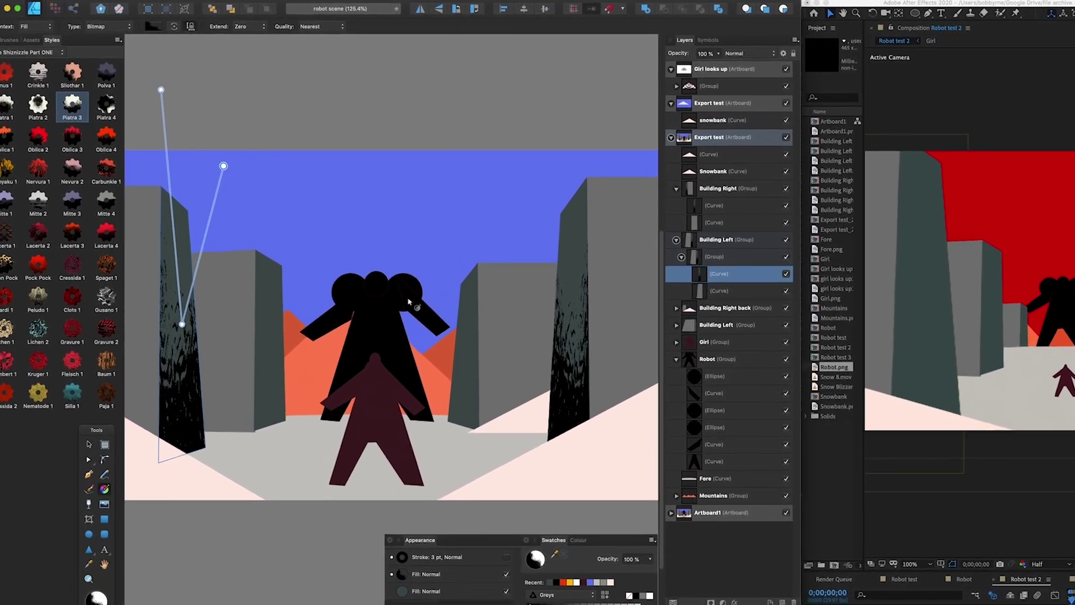
click(408, 301)
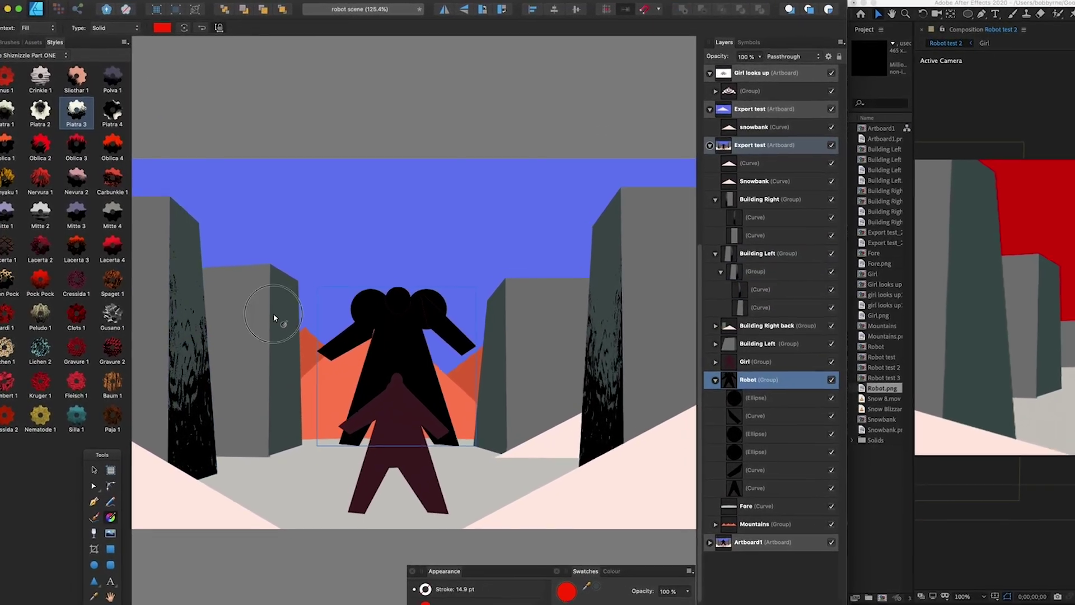
Draw a black four-sided window panel near the upper edge of the front left building's front face with the Pen tool
double_click(250, 300)
scroll(265, 277, left, 8)
double_click(350, 260)
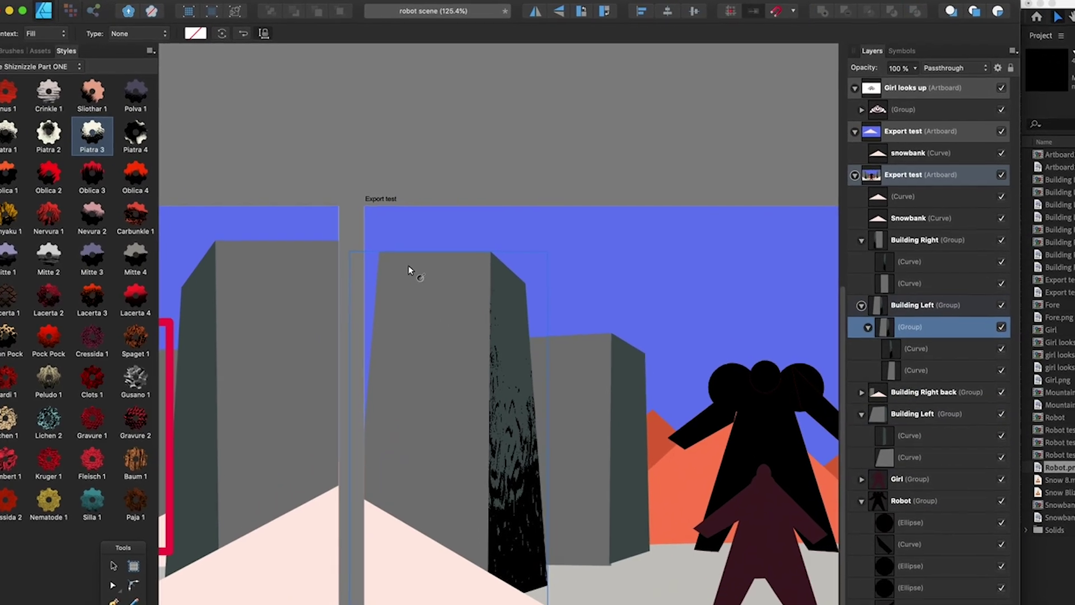
key(p)
click(369, 260)
click(367, 282)
click(458, 286)
click(459, 261)
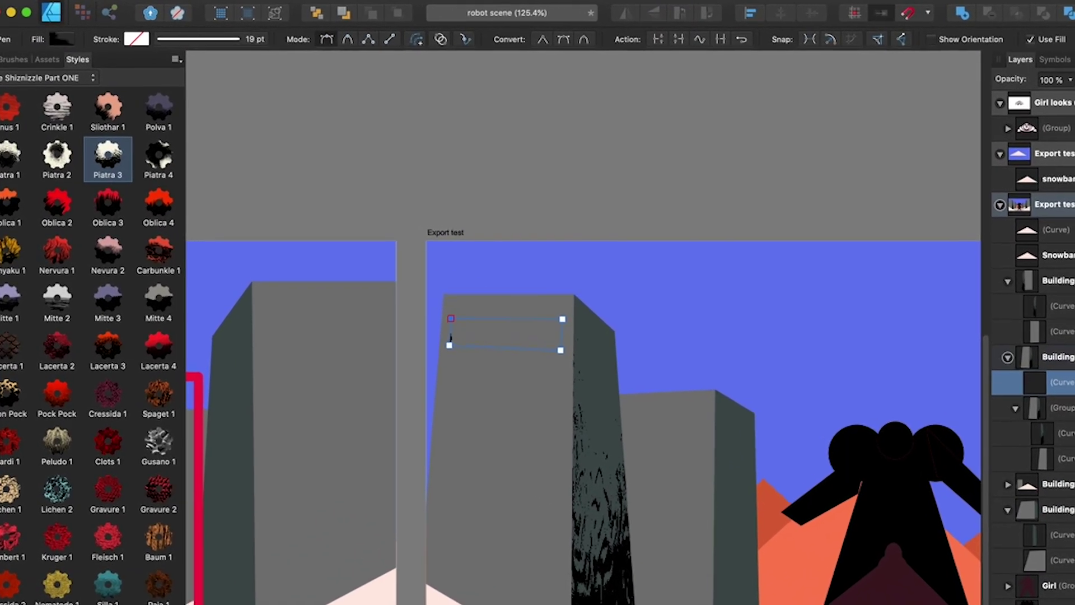
click(434, 305)
Extend the window panel's lower corners down the building face so it covers nearly the full height
key(a)
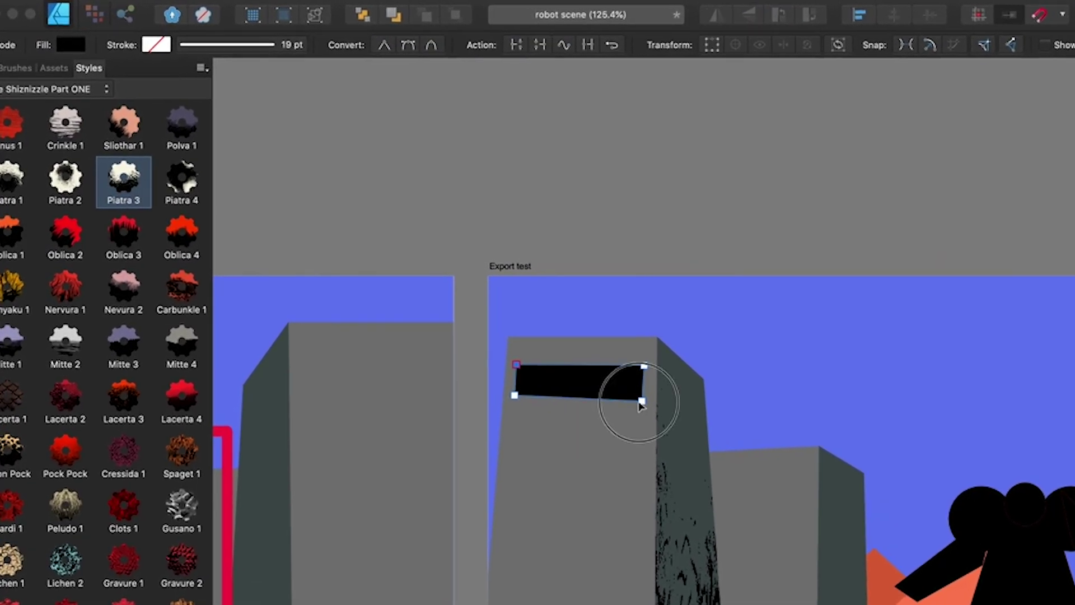
drag(620, 387, 622, 604)
drag(498, 382, 480, 604)
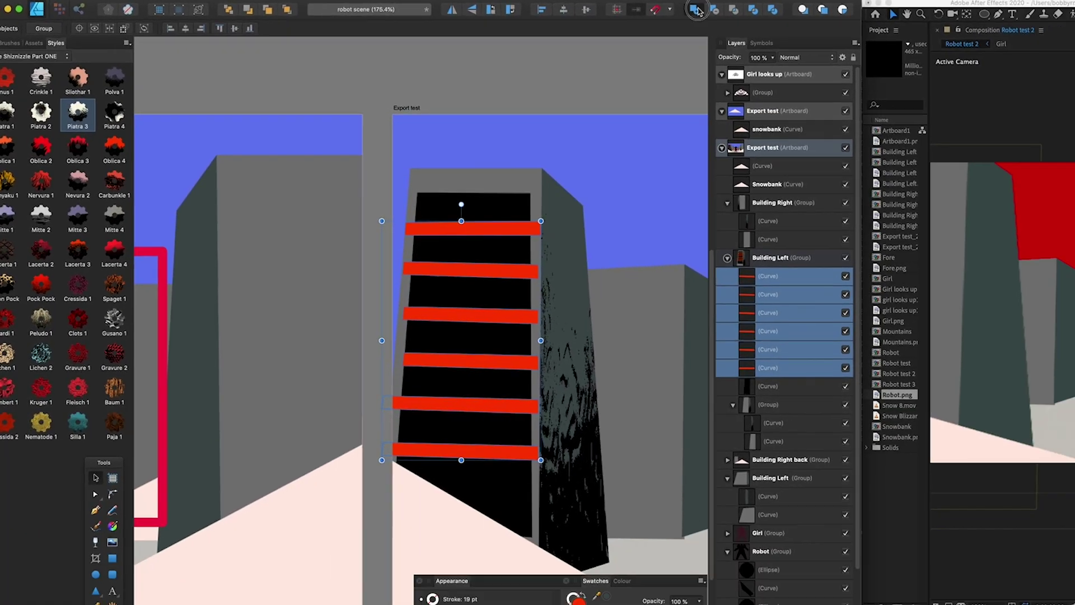
Subtract the merged red bars from the black panel and fill the resulting windows dark teal
click(697, 10)
shift+click(508, 209)
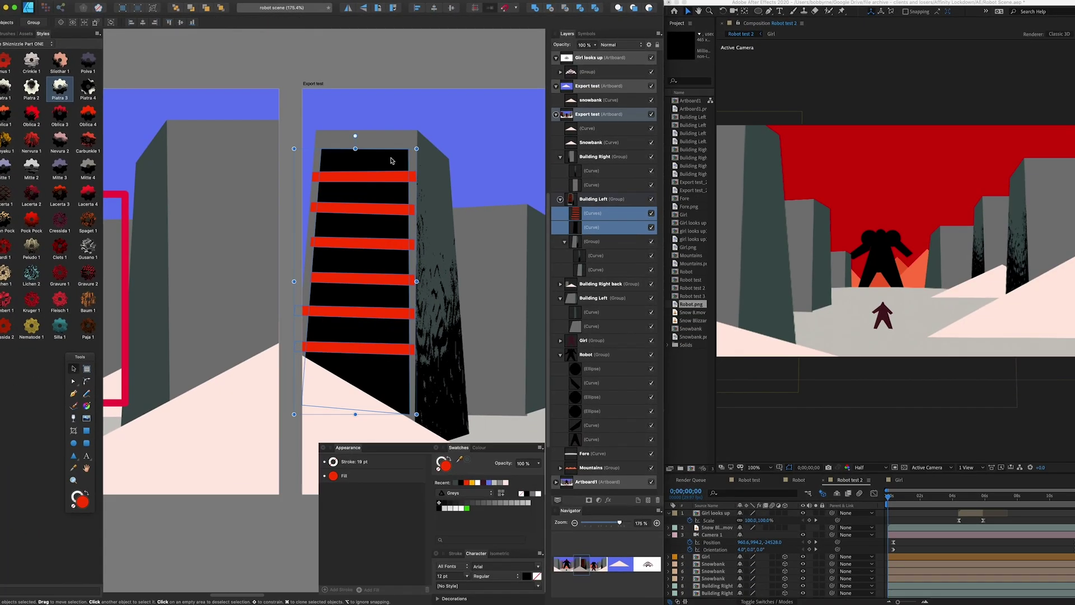
click(550, 8)
click(457, 482)
scroll(473, 265, down, 2)
drag(473, 265, 244, 241)
scroll(840, 336, down, 1)
drag(888, 501, 865, 512)
click(370, 600)
key(super+d)
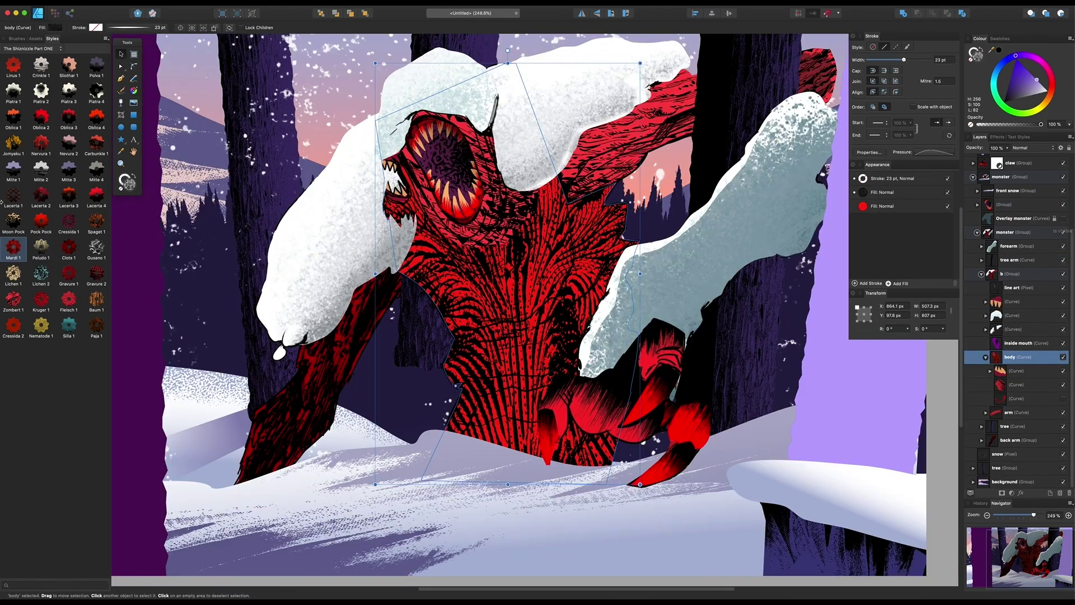
In the After the fall document, apply Style 20 to the tall central rock and Style 27 to the creature's curved jaw piece
click(1062, 220)
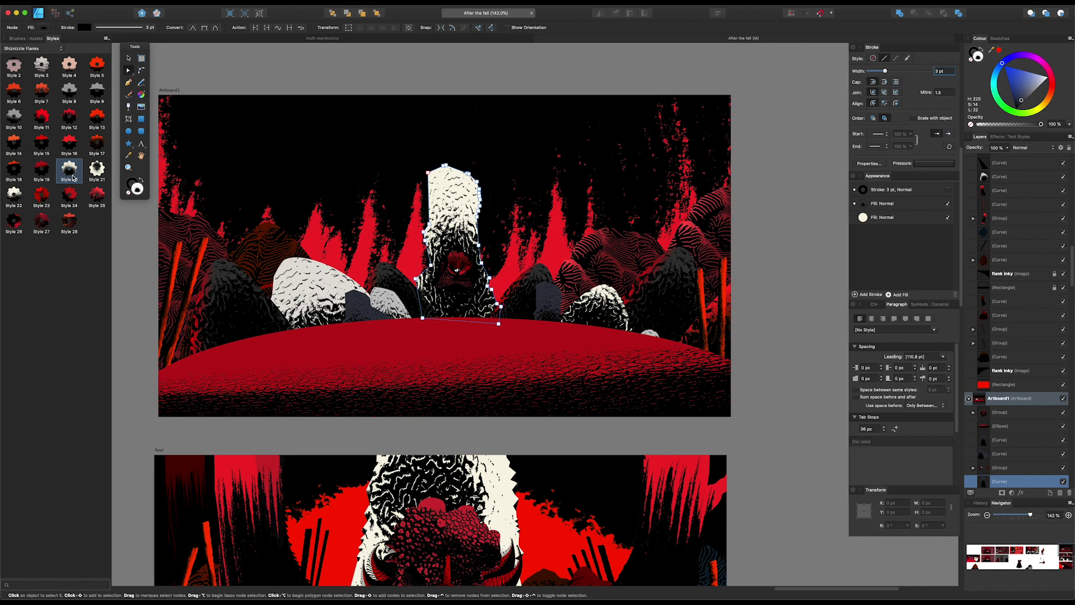
click(71, 178)
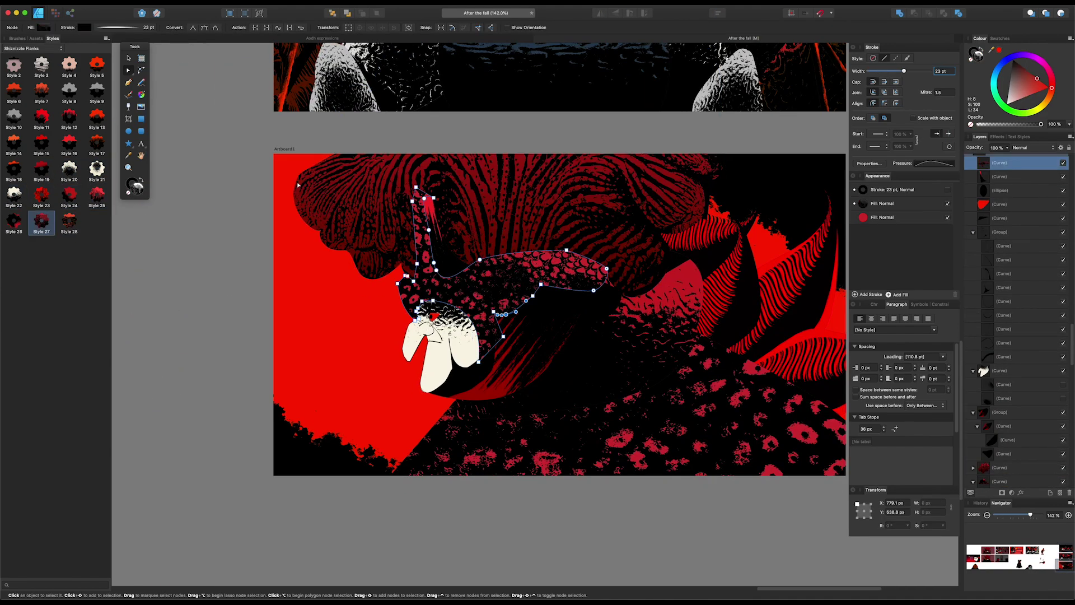
click(43, 224)
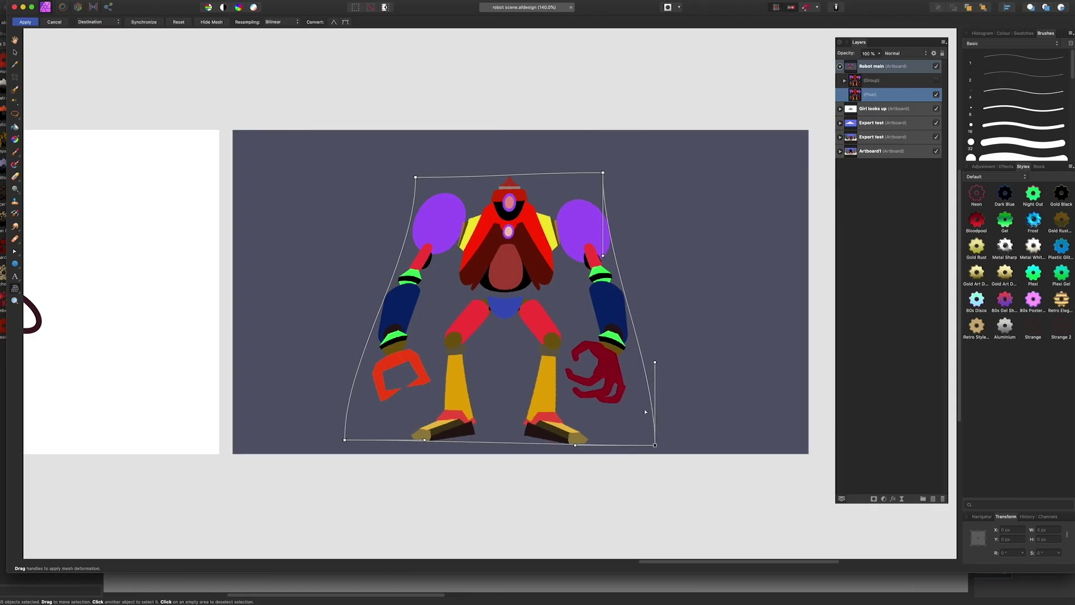
In Affinity Photo, warp the robot pixel layer with the mesh deformation handles to reshape its shoulders and outline
drag(644, 409, 619, 252)
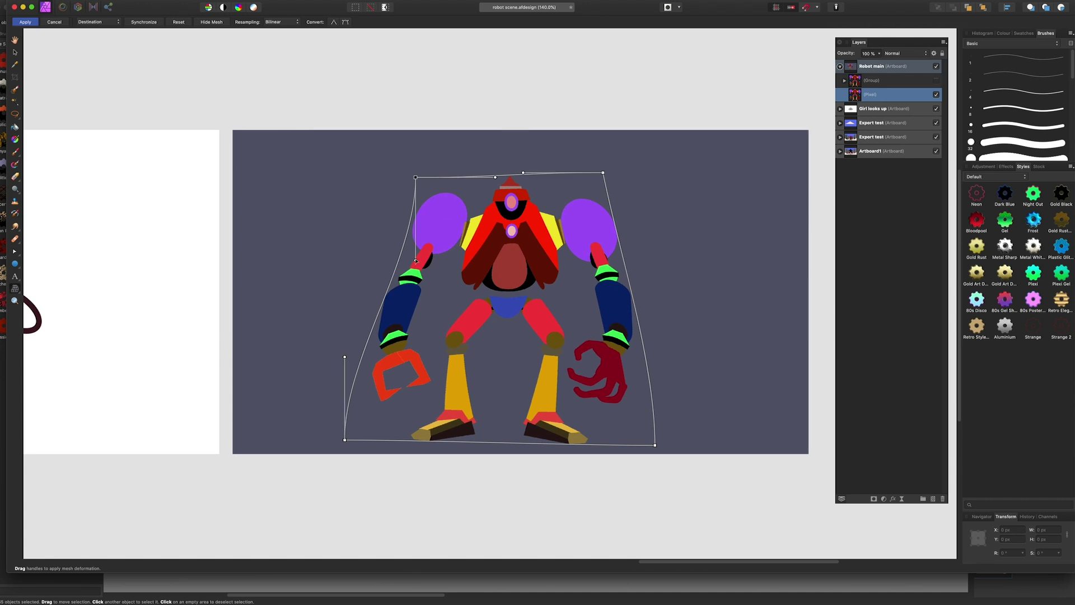
drag(415, 261, 399, 246)
drag(523, 173, 540, 189)
mouse_move(604, 173)
mouse_down()
mouse_move(631, 177)
mouse_move(587, 171)
mouse_up()
drag(419, 177, 452, 158)
key(super+z)
drag(525, 185, 597, 169)
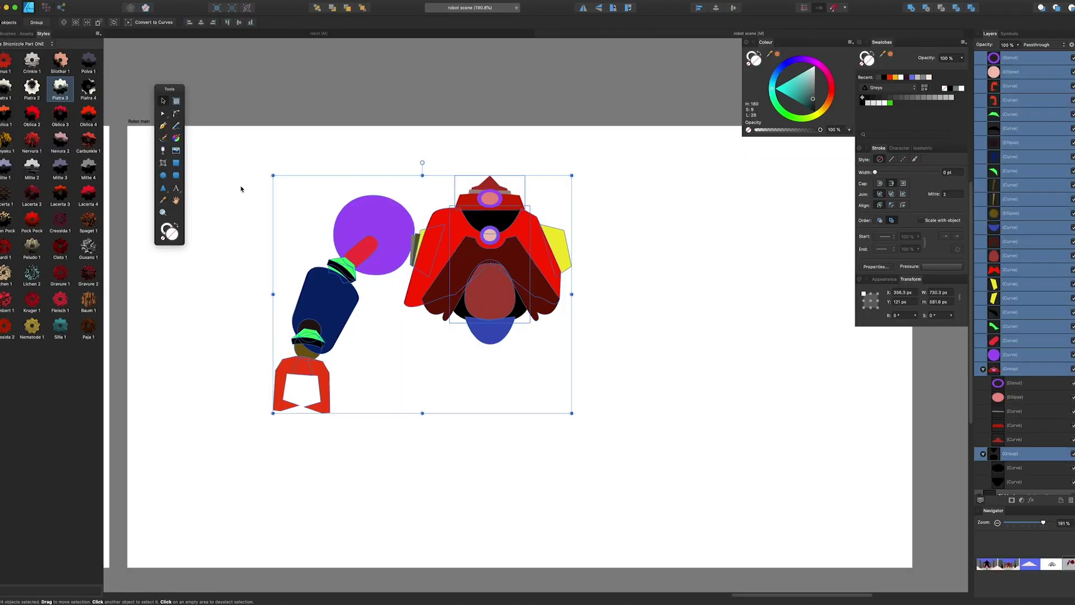
Rotate the robot's claw hand and wrist and reposition them below the blue forearm
click(326, 323)
drag(302, 306, 244, 331)
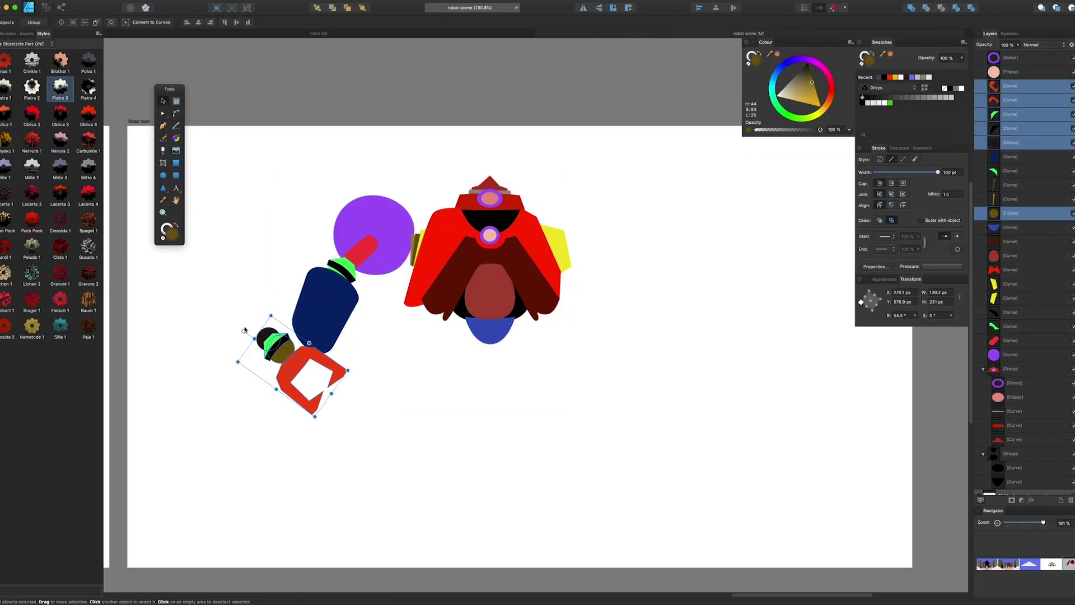
click(256, 321)
drag(229, 291, 417, 483)
drag(303, 353, 327, 360)
Adjust the blue forearm's outline with the Node tool and select the purple shoulder circle
drag(329, 315, 336, 314)
double_click(319, 289)
mouse_move(309, 270)
mouse_down()
mouse_move(303, 254)
mouse_move(299, 268)
mouse_up()
drag(253, 212, 420, 319)
drag(359, 300, 359, 304)
click(374, 217)
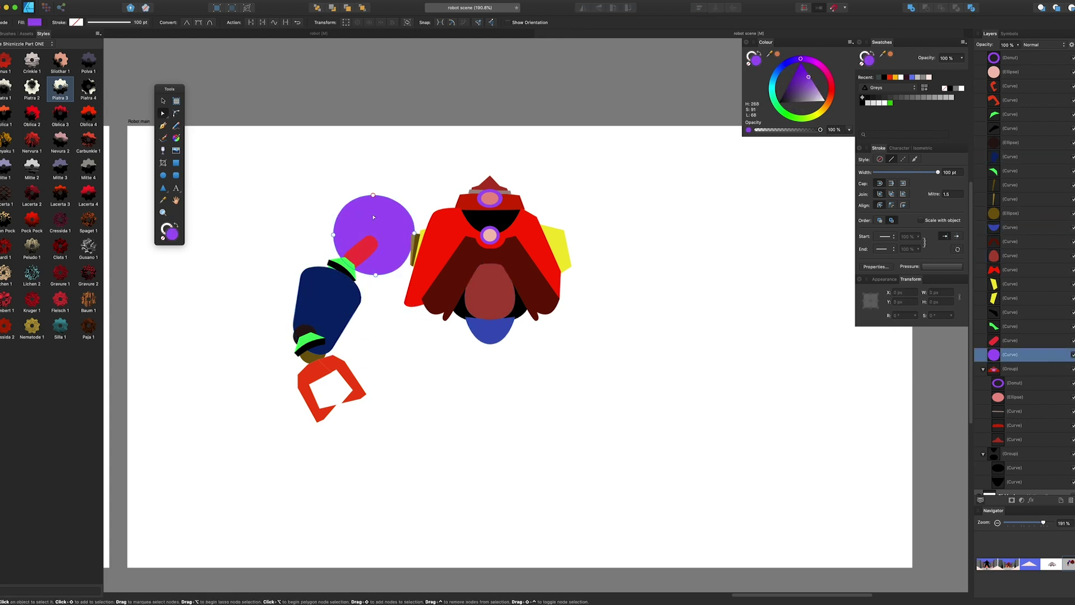
Draw a dark oval hip under the torso and a flared leg shape extending down from it with the Pen tool
click(162, 178)
drag(435, 317, 482, 354)
key(p)
drag(444, 322, 407, 389)
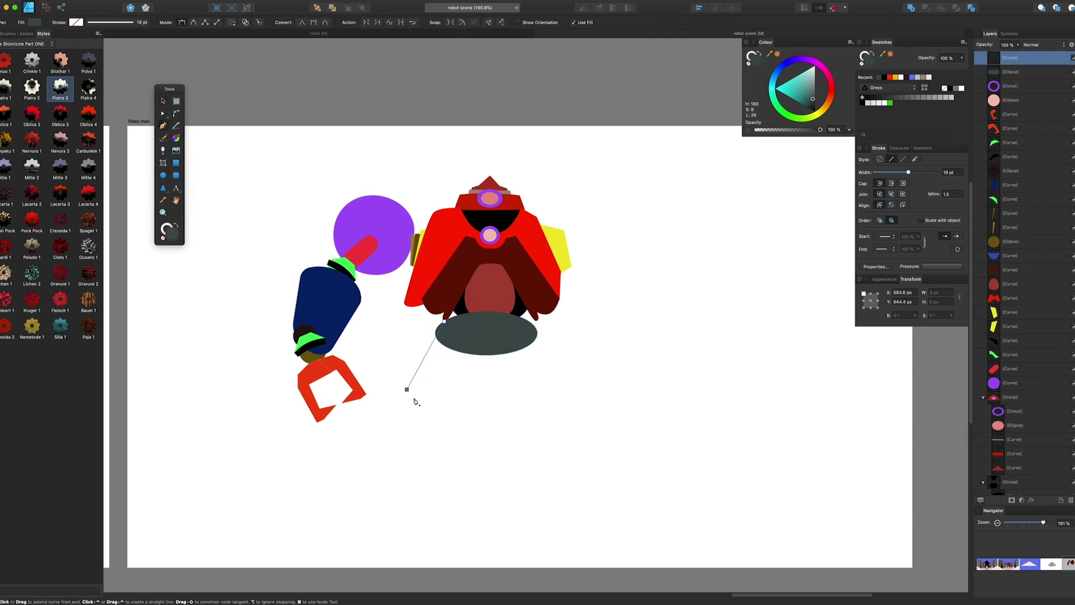
click(331, 525)
click(438, 521)
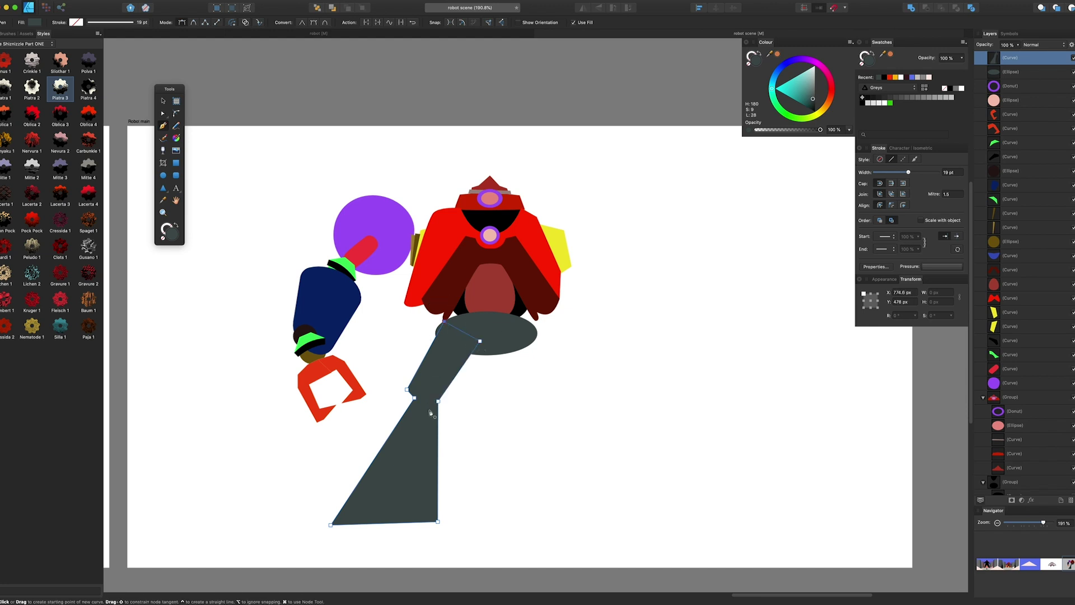
Recolour the leg bright red behind the robot's body and curve its outer lower edge
click(832, 95)
key(v)
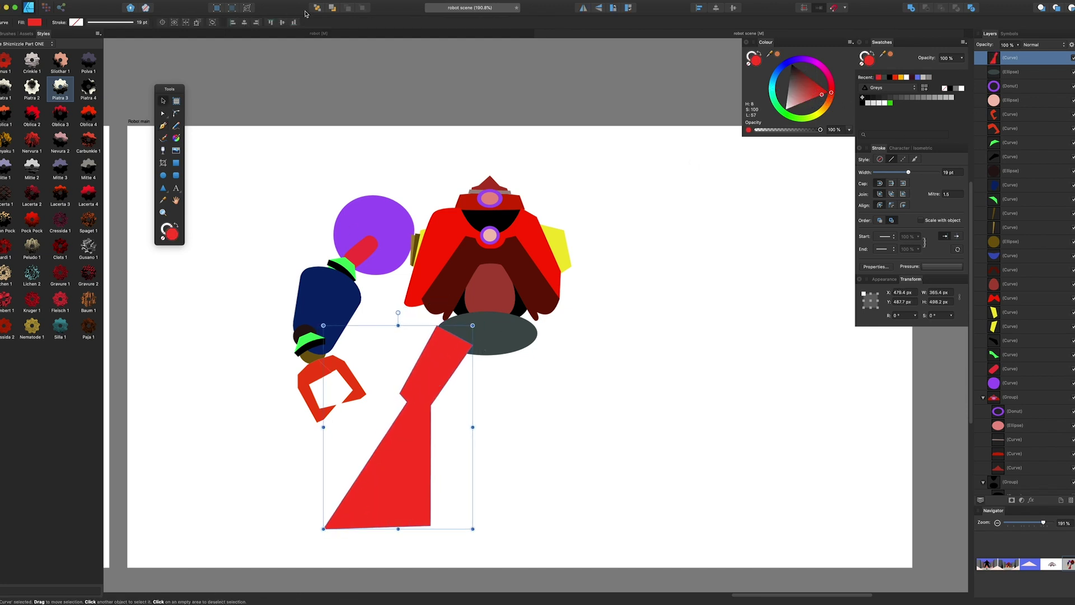
key(a)
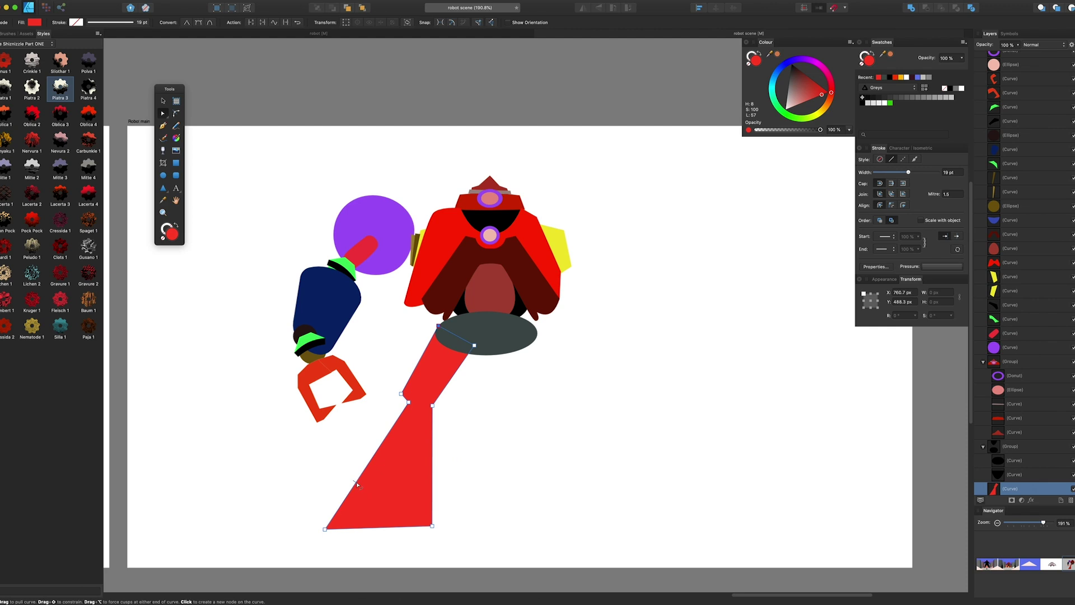
Duplicate the leg and the arm and mirror the copies horizontally onto the robot's other side
key(v)
drag(401, 449, 561, 450)
click(583, 9)
drag(196, 124, 434, 488)
drag(294, 196, 266, 160)
mouse_move(313, 211)
mouse_down()
mouse_move(316, 242)
mouse_move(711, 243)
mouse_move(708, 220)
mouse_move(622, 221)
mouse_up()
click(583, 9)
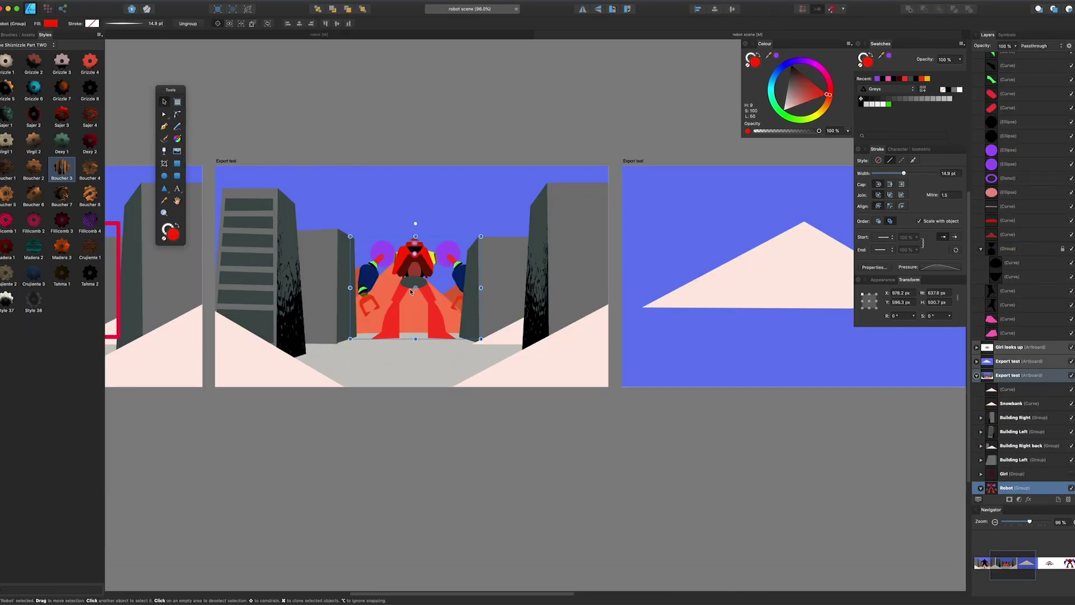
Apply the Grizzle 5 style to the side face of the back left building
scroll(335, 259, up, 3)
click(334, 260)
double_click(352, 261)
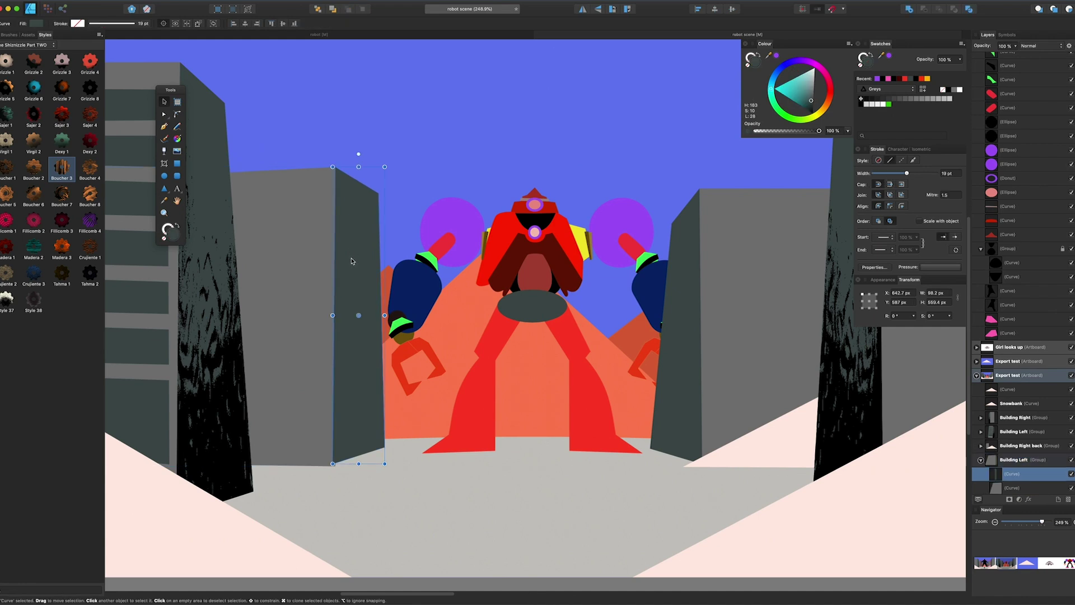
scroll(448, 230, left, 5)
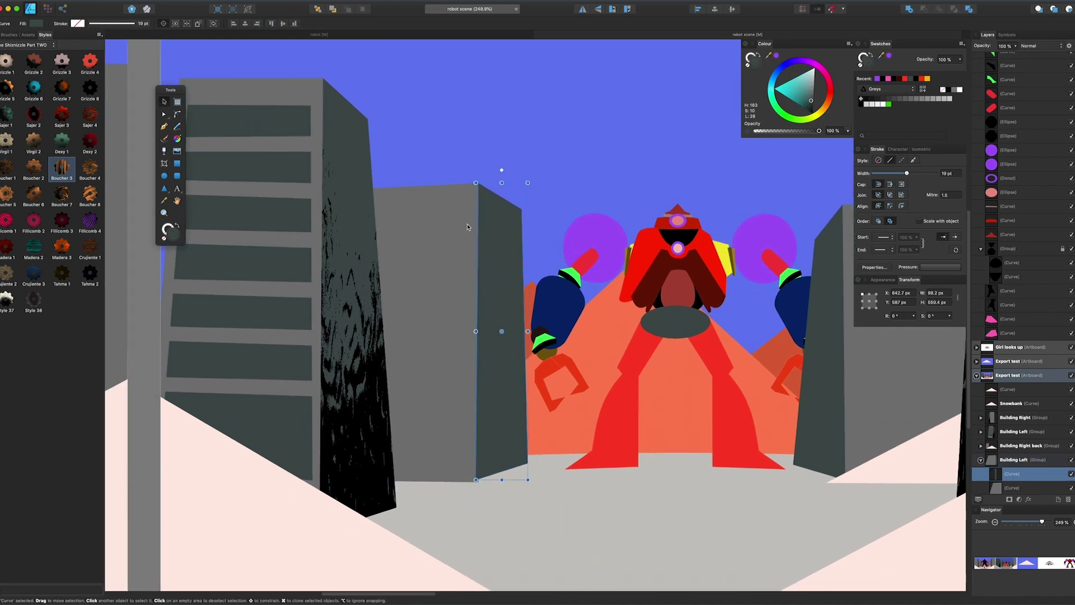
click(39, 91)
click(14, 91)
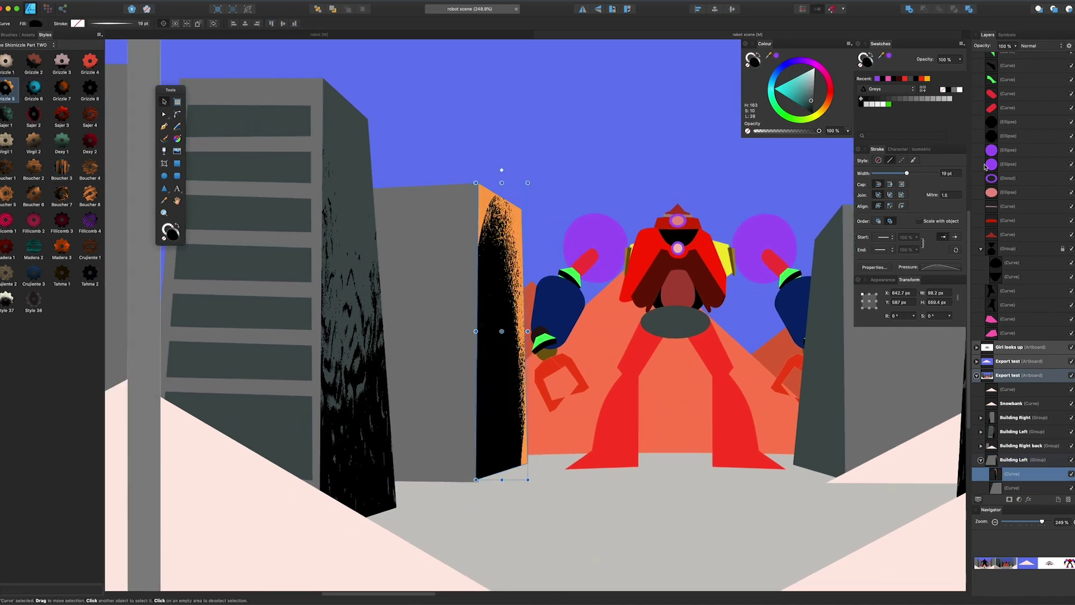
Show the Appearance settings separately and recolour the side face's orange base fill dark grey
click(206, 0)
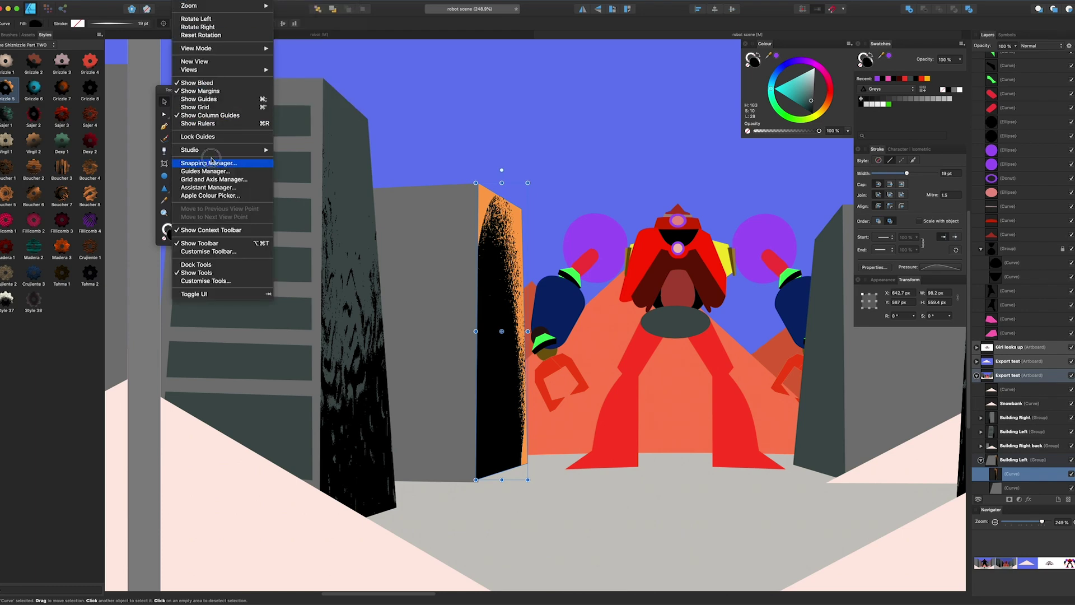
mouse_move(224, 149)
click(307, 159)
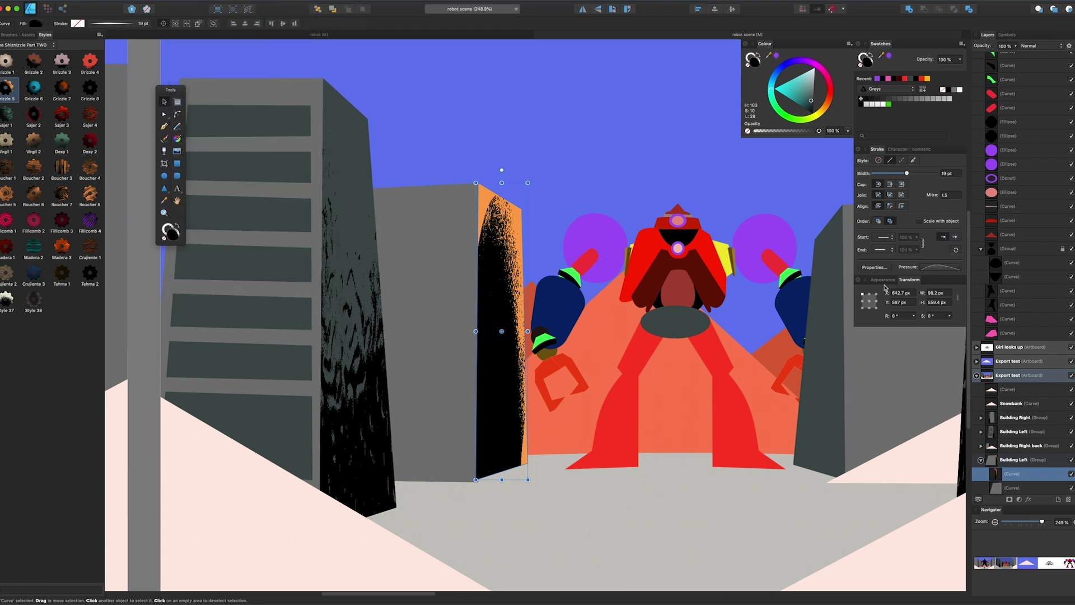
drag(883, 280, 888, 327)
click(887, 370)
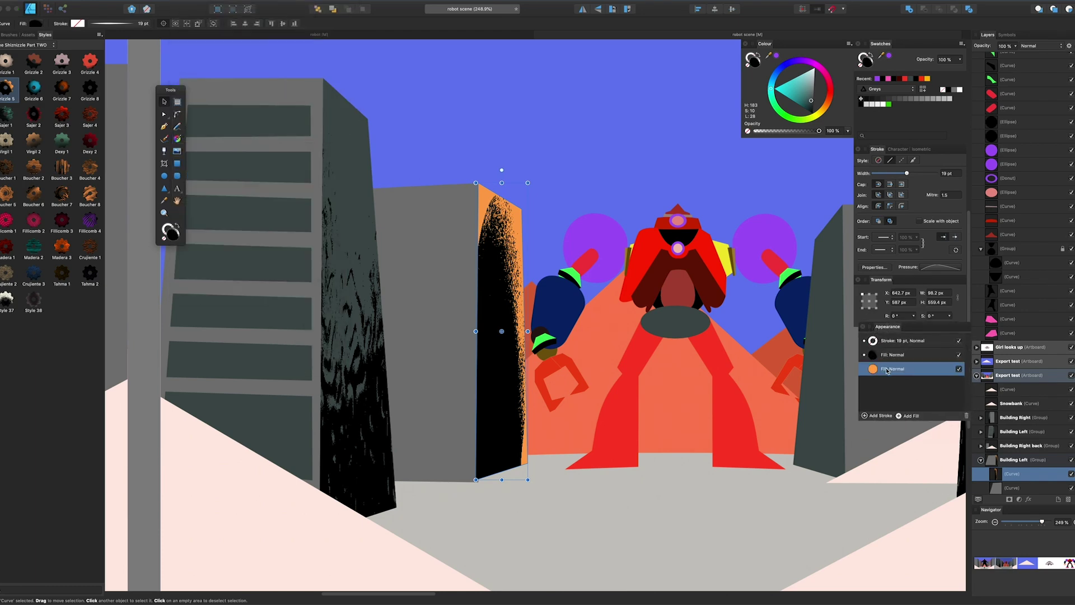
click(900, 99)
Reposition and scale the black texture fill on the back left building's side face with the Fill tool
click(894, 355)
key(g)
drag(500, 357, 530, 387)
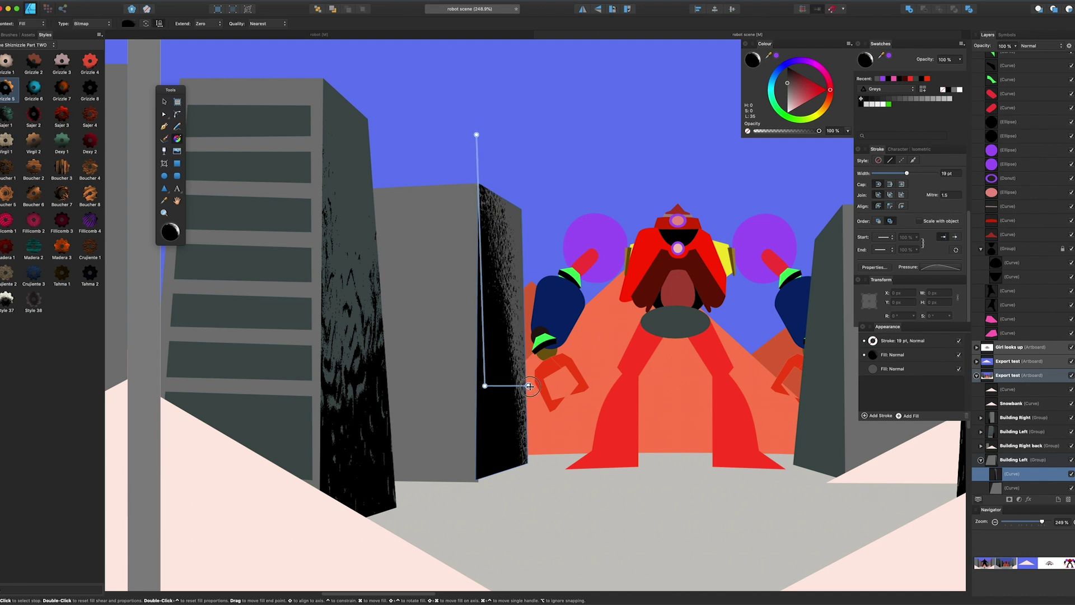
click(444, 299)
click(521, 284)
scroll(541, 302, up, 1)
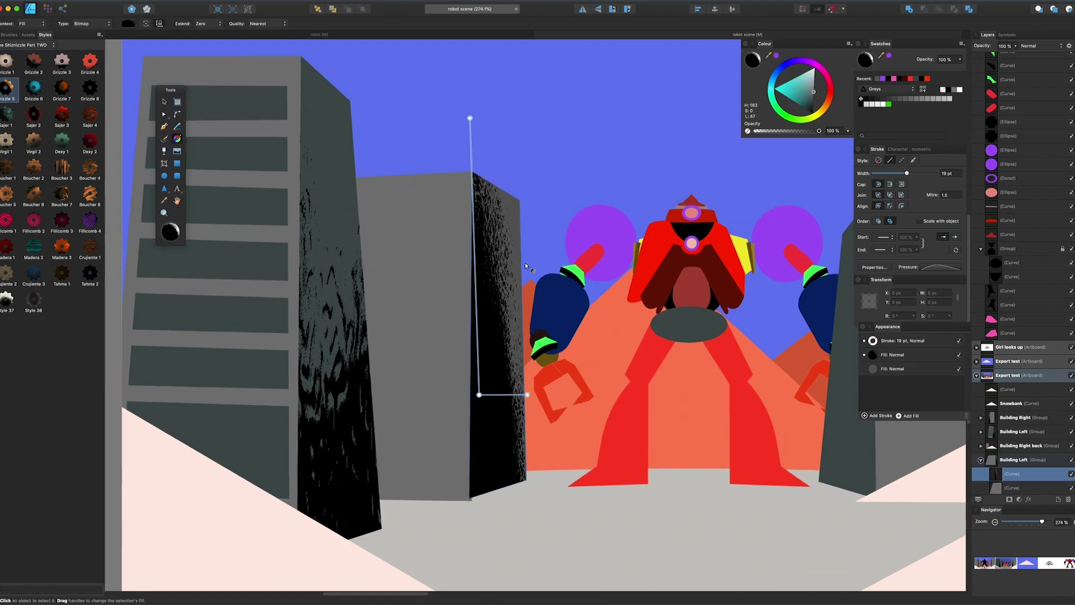
Break the side face's outer edge into jagged notches and place copies of a black chip shape in them
key(a)
click(520, 305)
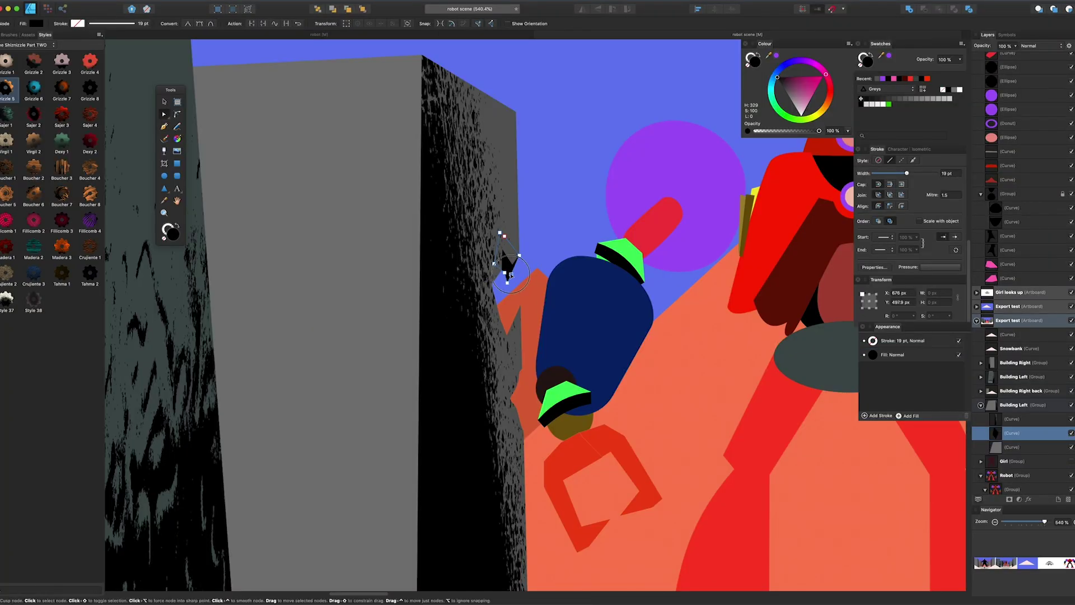
key(v)
scroll(510, 272, up, 2)
drag(513, 342, 507, 360)
key(a)
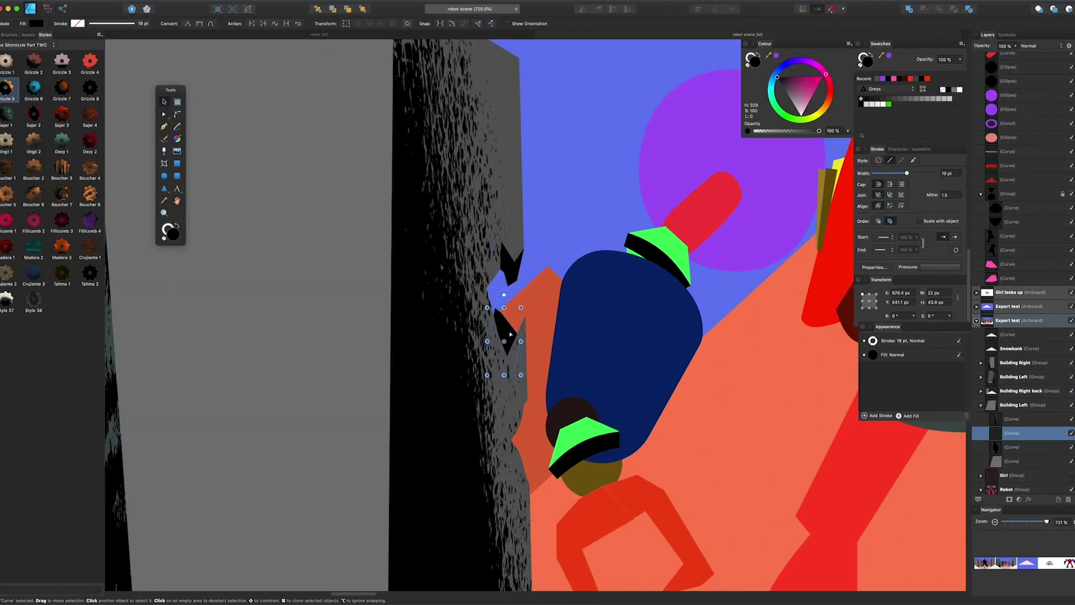
key(v)
drag(522, 317, 520, 398)
key(a)
Draw a small black beam sticking out of the upper notch with the Pen tool and add a second one beside it
key(p)
click(527, 295)
click(502, 321)
click(511, 325)
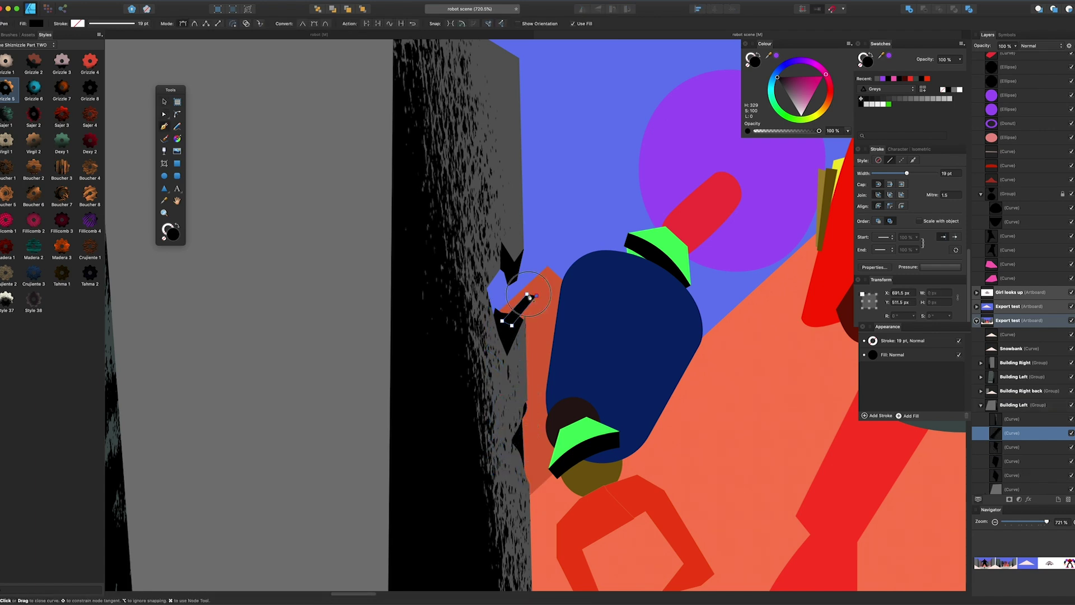
key(v)
drag(515, 280, 497, 307)
Draw a long thin black crack above the notch, raise it over the side face, and place copies along the wall
key(p)
click(509, 254)
click(503, 248)
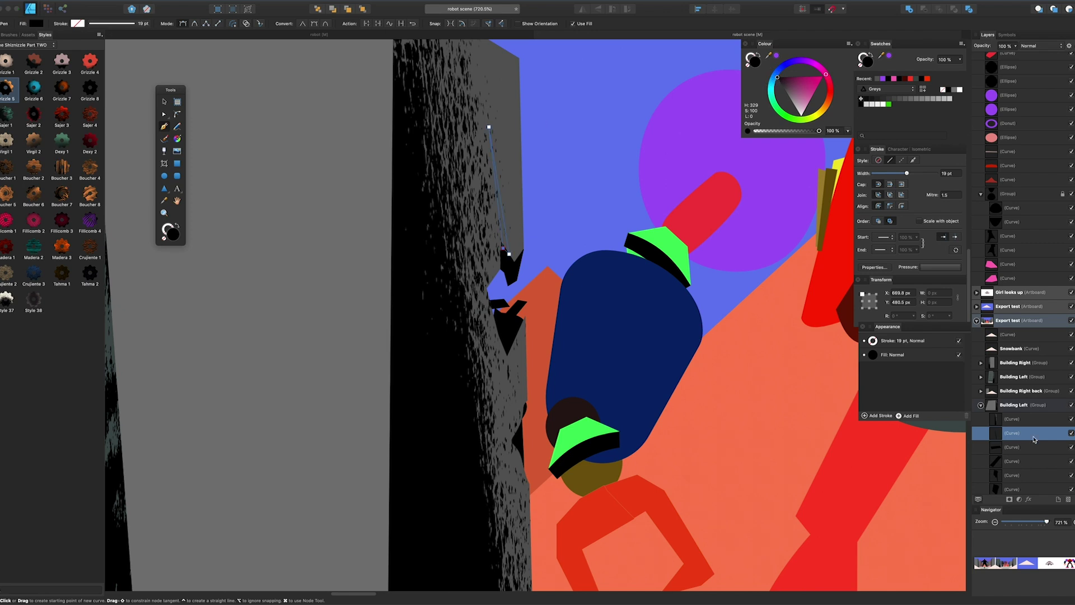
drag(1008, 431, 1007, 413)
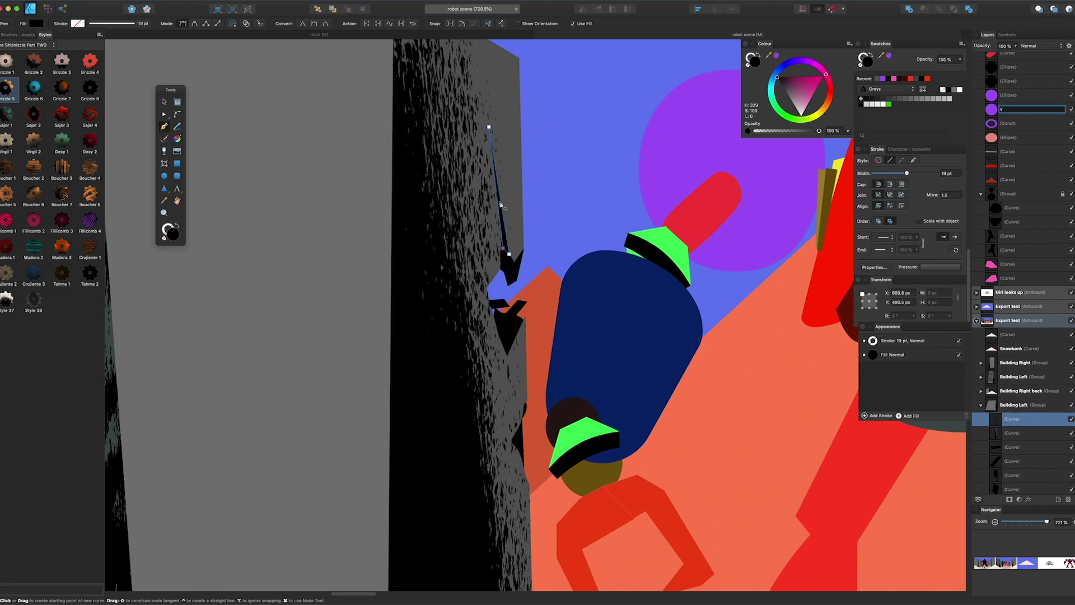
click(164, 102)
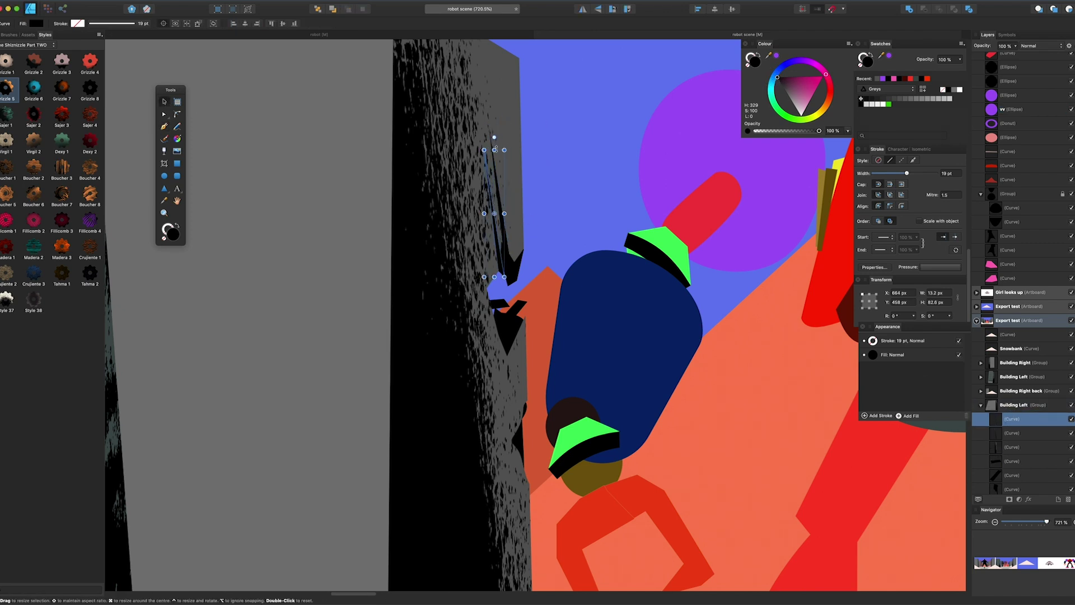
drag(473, 302, 457, 402)
drag(474, 331, 505, 361)
Draw a black four-sided window panel over the back left building's front face with the Pen tool
scroll(504, 360, down, 3)
scroll(505, 359, down, 3)
click(441, 202)
drag(420, 181, 464, 183)
key(p)
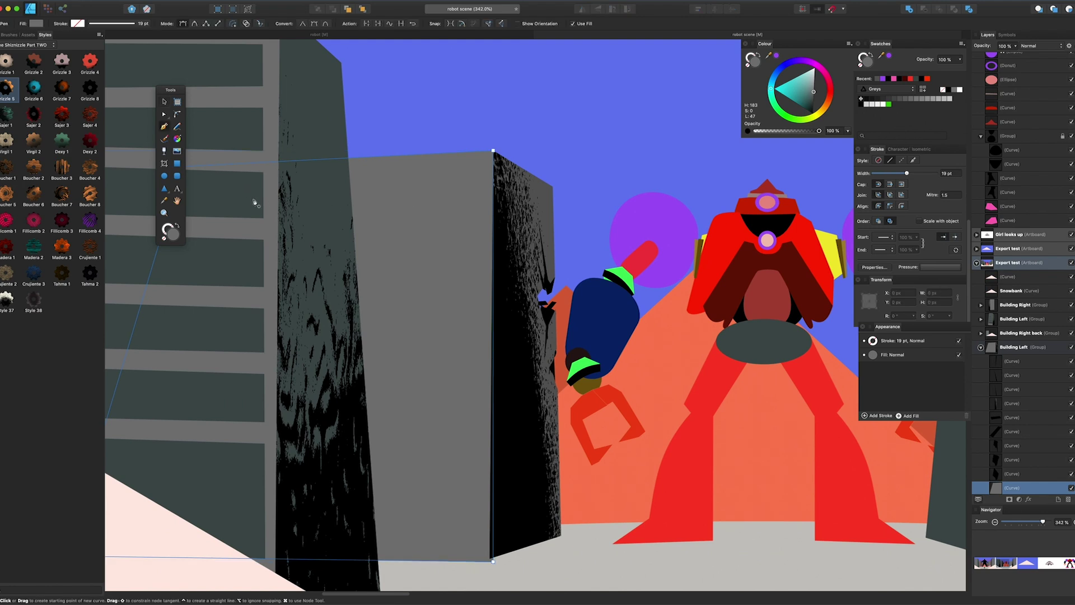
click(482, 190)
click(480, 542)
click(190, 539)
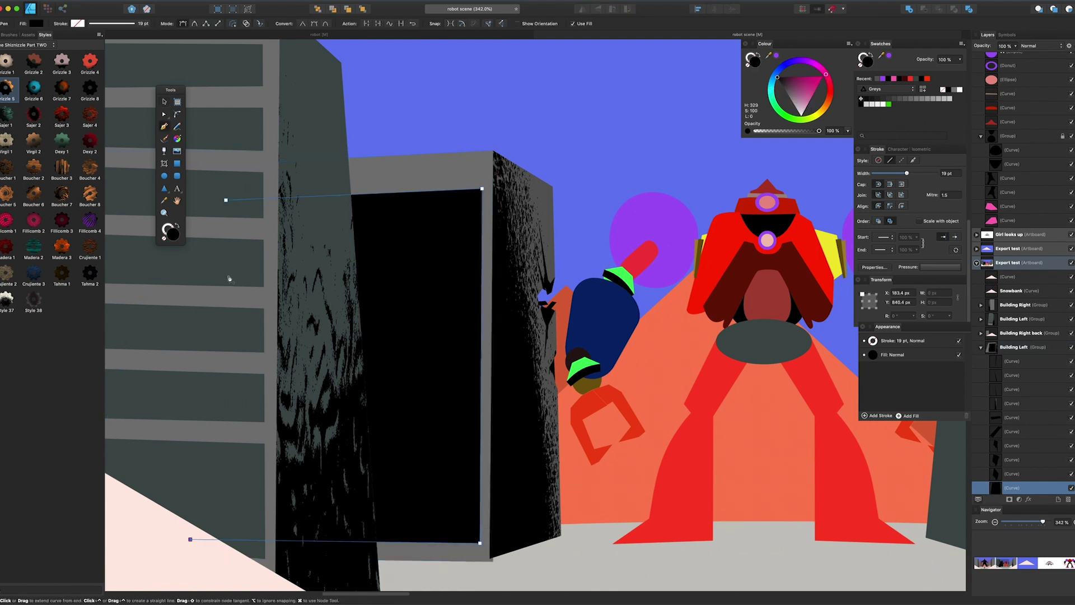
click(233, 206)
Draw a horizontal bar across the upper part of the black panel and fill it pink
click(490, 237)
click(489, 271)
click(204, 278)
click(206, 251)
click(813, 92)
Place three copies of the pink bar down the black window panel, spacing them toward the base
key(v)
mouse_move(450, 260)
mouse_down()
mouse_move(449, 250)
mouse_move(446, 314)
mouse_up()
drag(446, 311, 446, 452)
Merge the four pink bars into one shape and subtract it from the black panel to leave separate window strips
shift+click(462, 383)
shift+click(463, 315)
shift+click(465, 247)
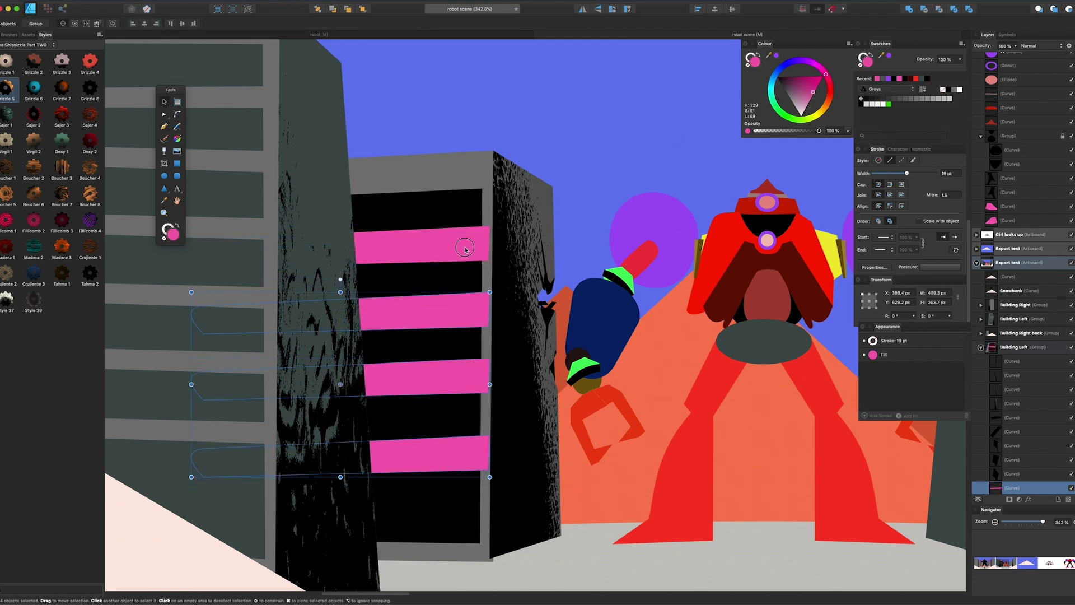
click(910, 9)
shift+click(469, 204)
click(925, 9)
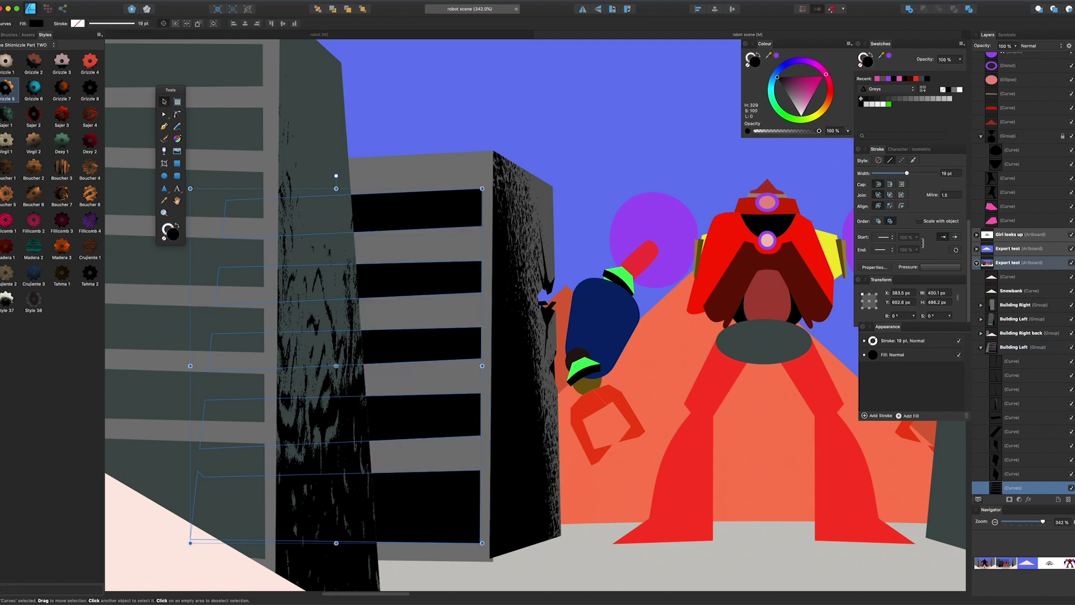
click(61, 116)
key(super+z)
click(177, 162)
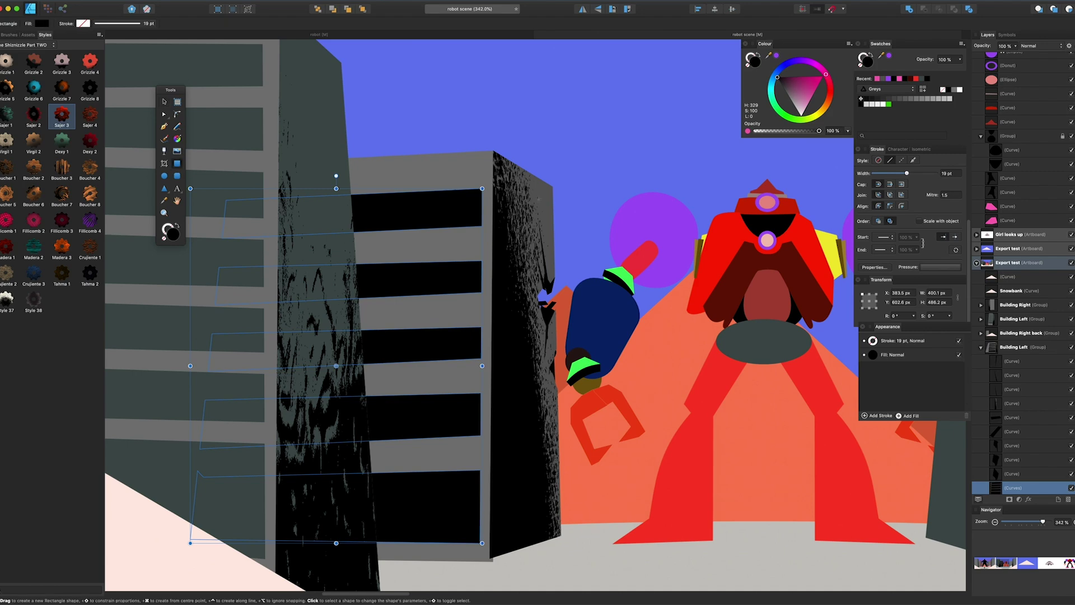
key(super+z)
click(93, 1)
click(116, 14)
key(super+shift+z)
Try the Grizzle 7, Boucher 4, Style 37 and Grizzle 1 styles on the back left building's front face
click(61, 91)
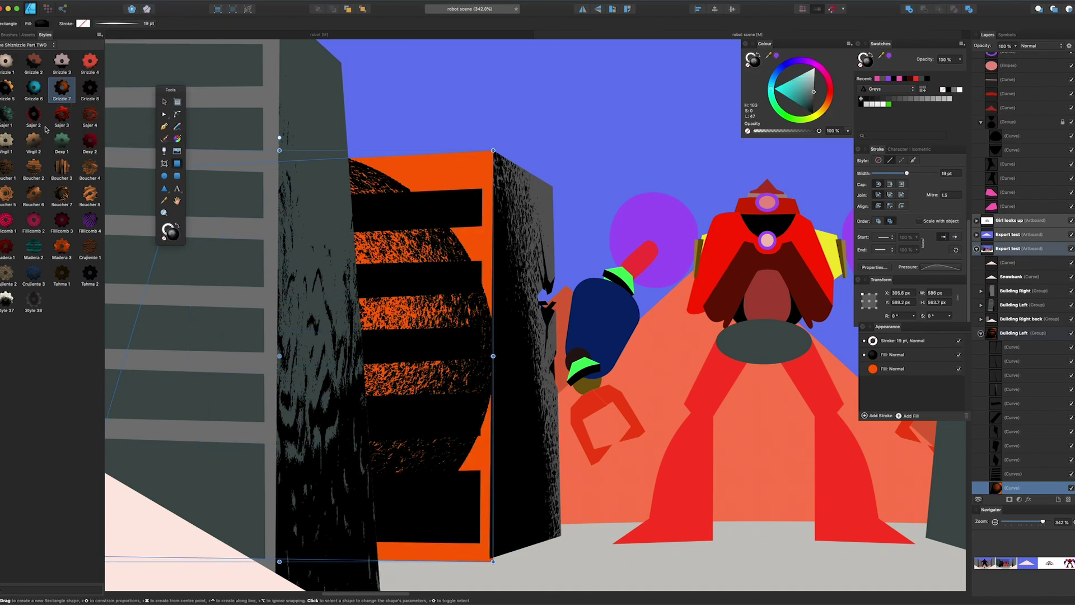
click(88, 169)
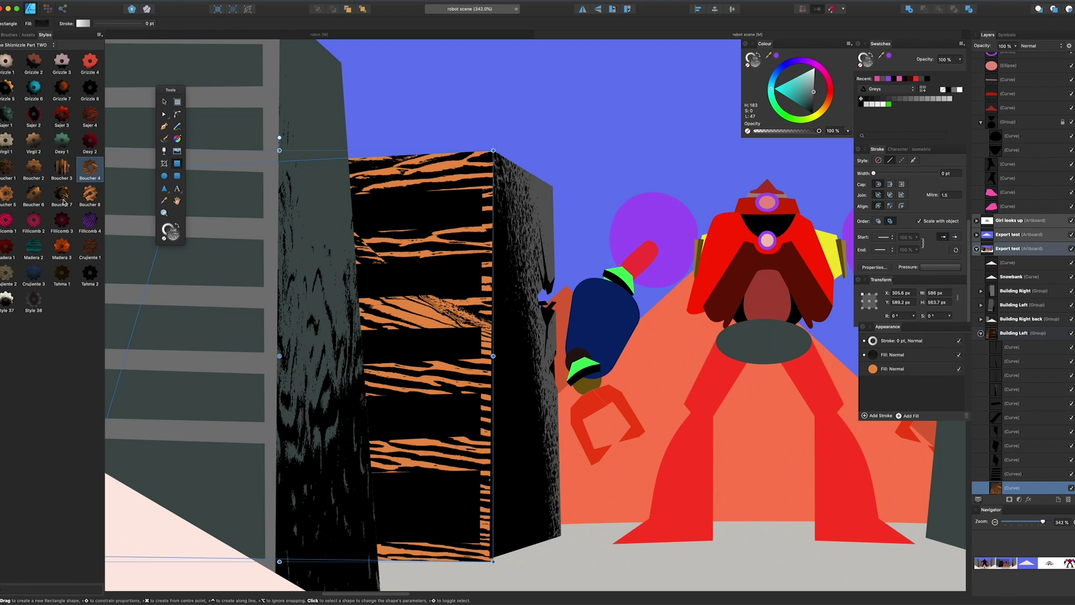
click(8, 301)
click(7, 61)
Load the Part ONE style set, try its Mitte and Piatra styles, and apply Crinkle 1 to the back building's front face
click(27, 45)
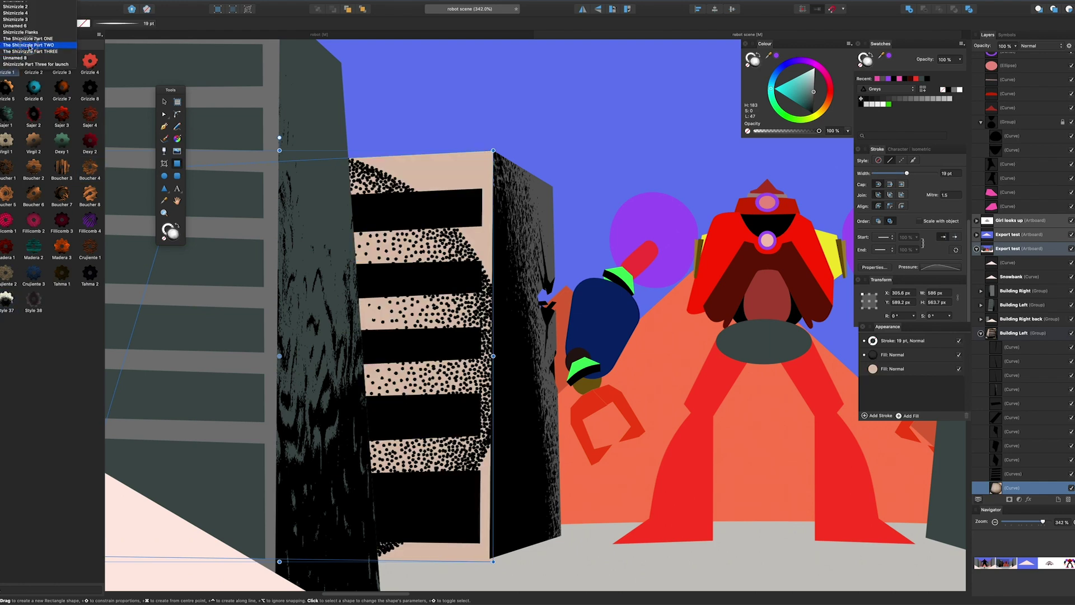
click(27, 37)
click(34, 168)
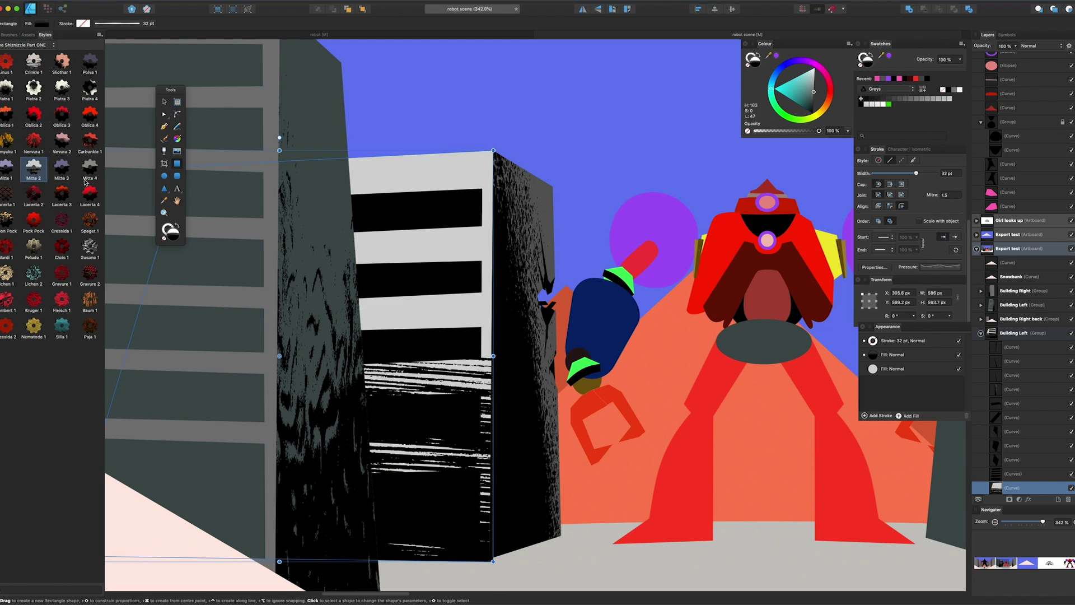
click(89, 168)
click(88, 95)
click(61, 90)
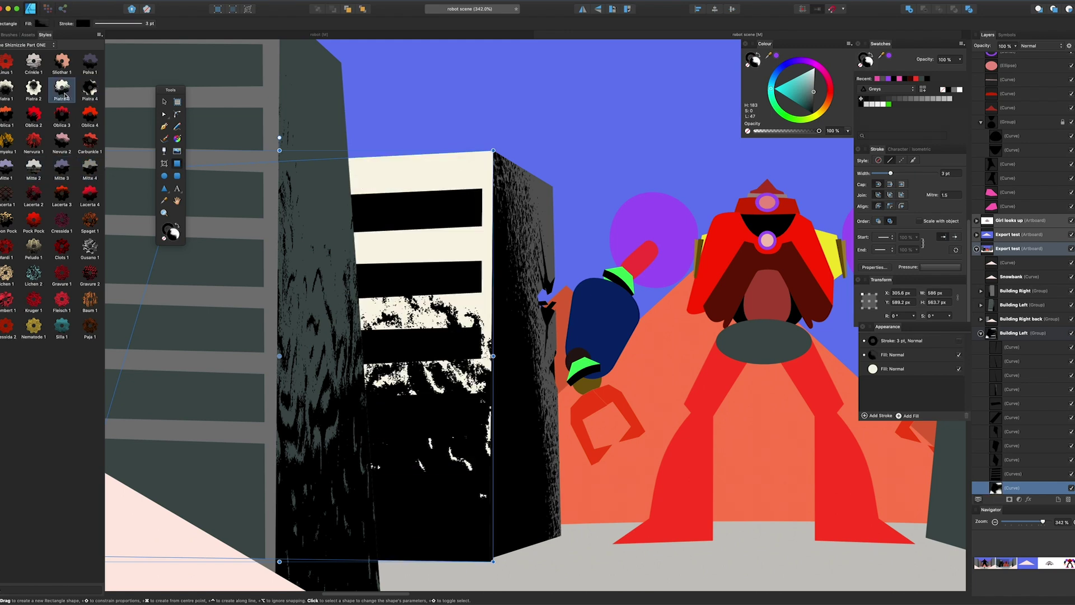
click(34, 90)
click(6, 90)
click(35, 68)
Reposition and stretch the texture on the back left building's front face with the Fill tool
key(g)
drag(403, 225, 545, 214)
drag(404, 226, 419, 361)
mouse_move(404, 148)
mouse_down()
mouse_move(411, 142)
mouse_move(413, 167)
mouse_up()
mouse_move(419, 361)
mouse_down()
mouse_move(418, 332)
mouse_move(422, 366)
mouse_up()
click(959, 368)
click(965, 372)
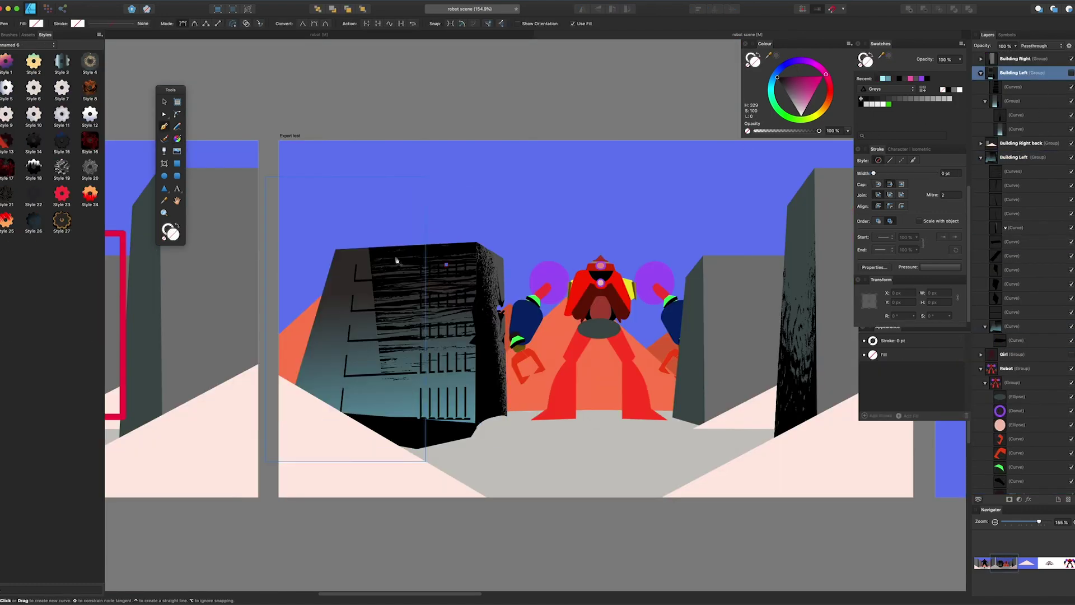
Draw a freehand snow cap over the back left building's roof with the Pencil tool and give it Style 12
scroll(417, 266, up, 4)
key(n)
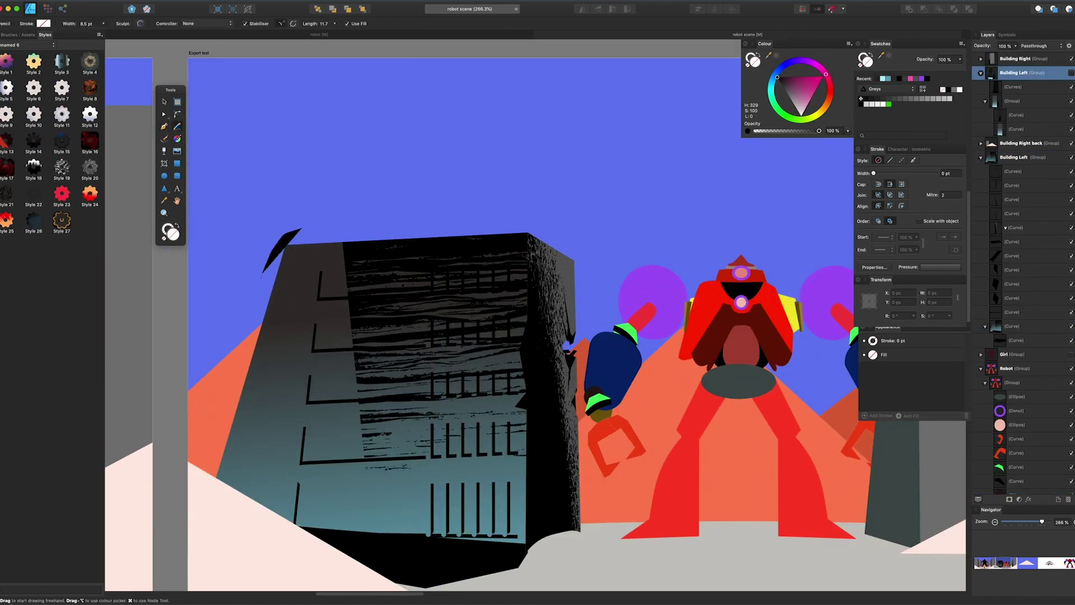
drag(263, 267, 329, 265)
mouse_move(547, 242)
mouse_down()
mouse_move(582, 303)
mouse_move(574, 319)
mouse_up()
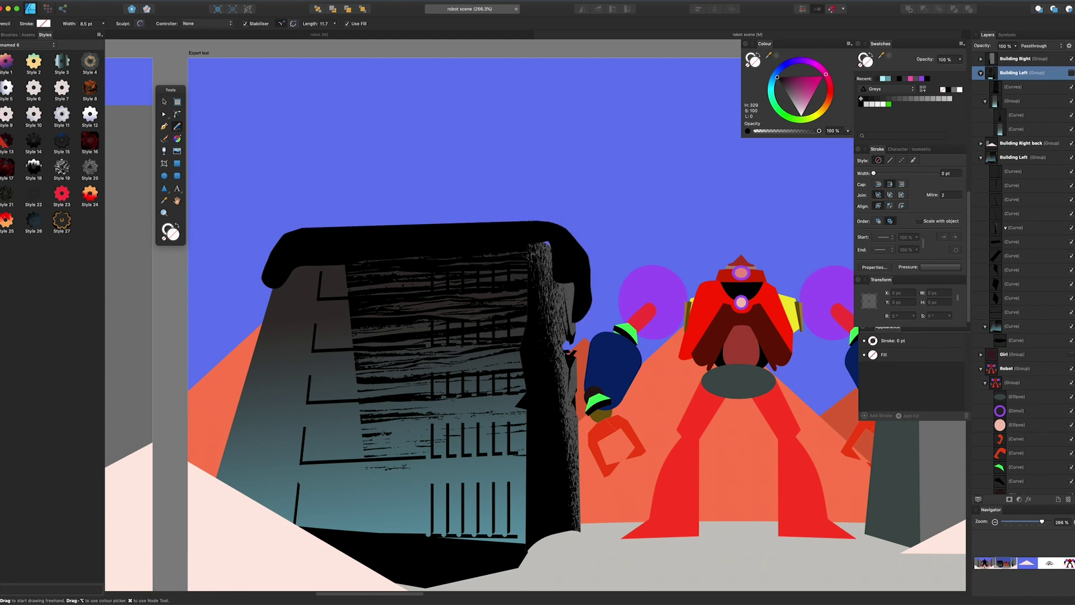
drag(376, 221, 380, 220)
click(62, 116)
click(89, 115)
Cut the snow cap and paste it at the top of the back Building Left group
key(a)
key(v)
drag(427, 216, 425, 222)
key(super+x)
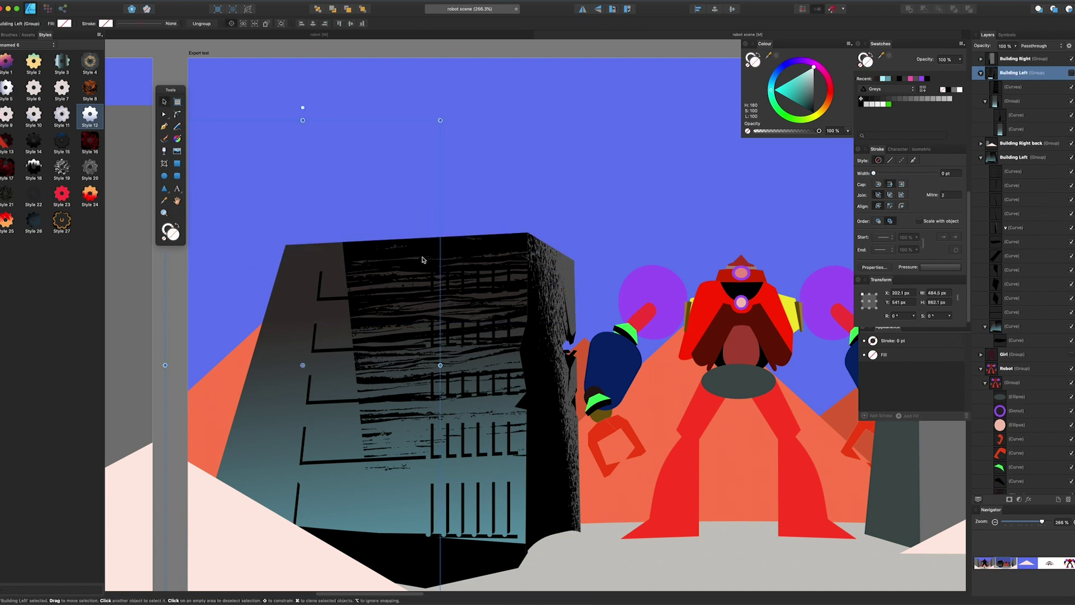
click(423, 262)
click(1031, 186)
click(1027, 171)
key(super+v)
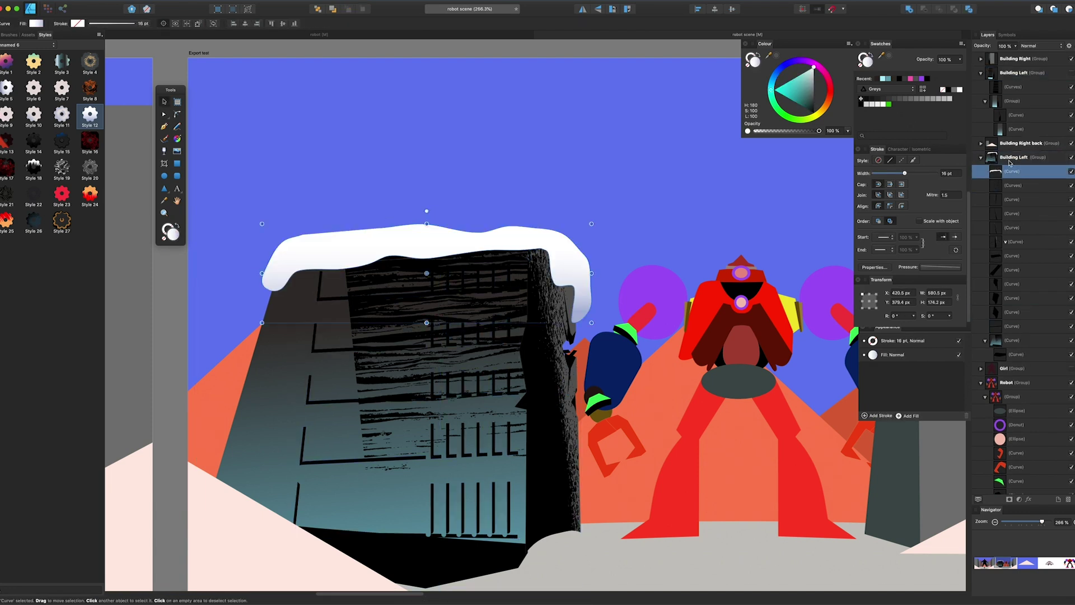
Revert the back Building Left export slice to its automatic size so it includes the snow cap
click(62, 9)
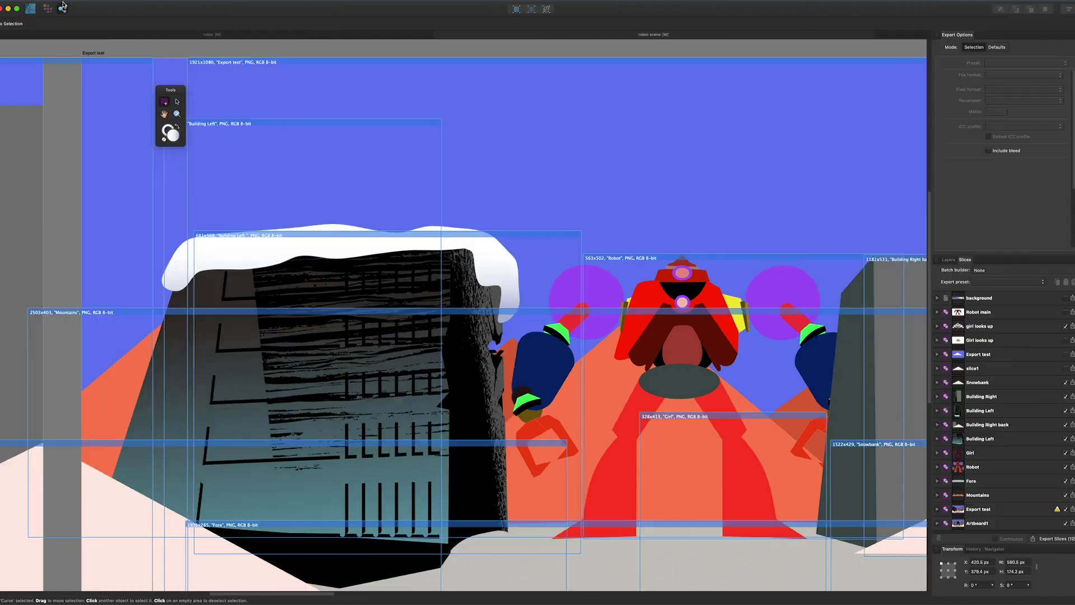
click(1013, 437)
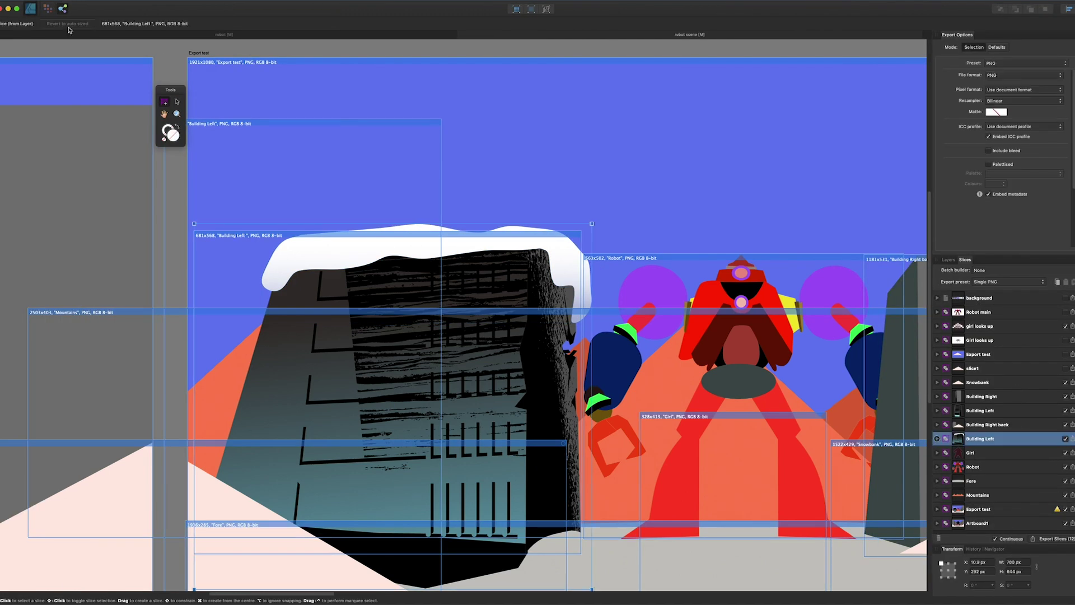
key(super+1)
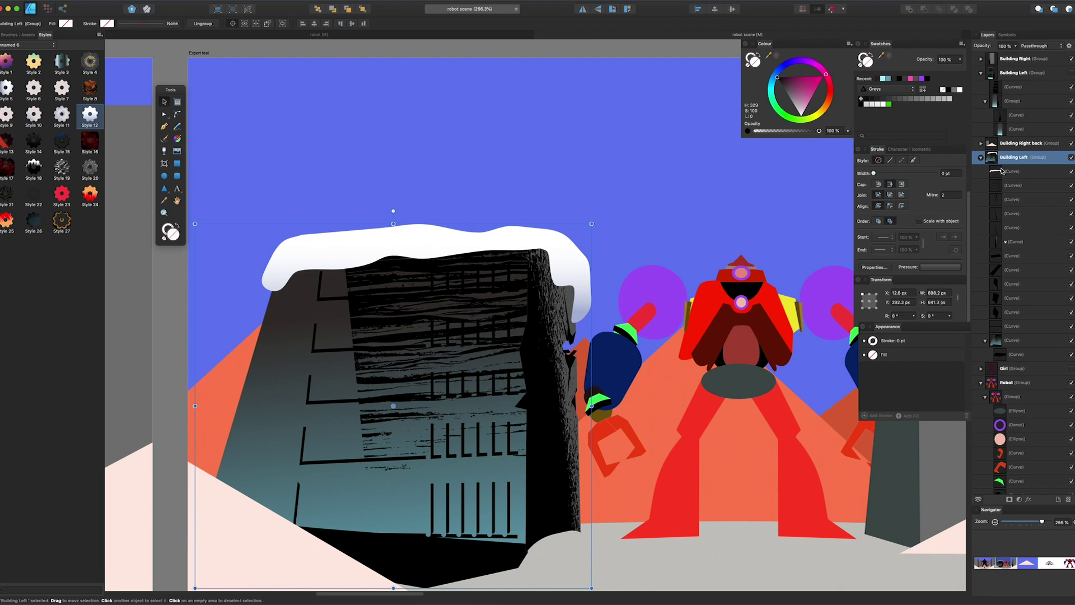
Select the inner nodes of the snow cap's overhang on the building's side face and shift them slightly upward
double_click(542, 242)
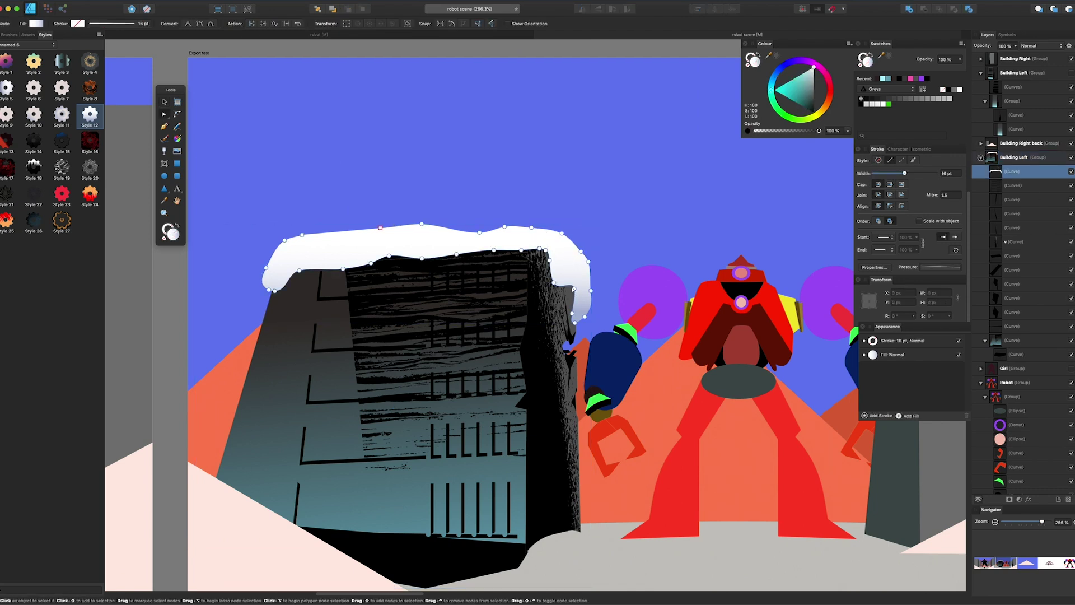
drag(525, 242, 587, 305)
drag(572, 278, 572, 271)
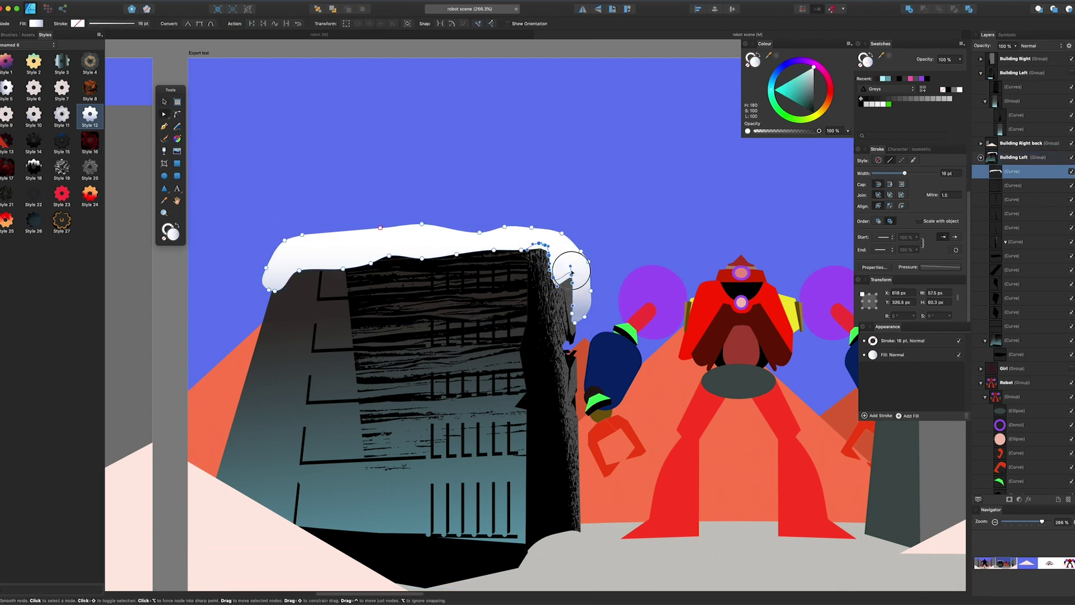
key(v)
key(super+z)
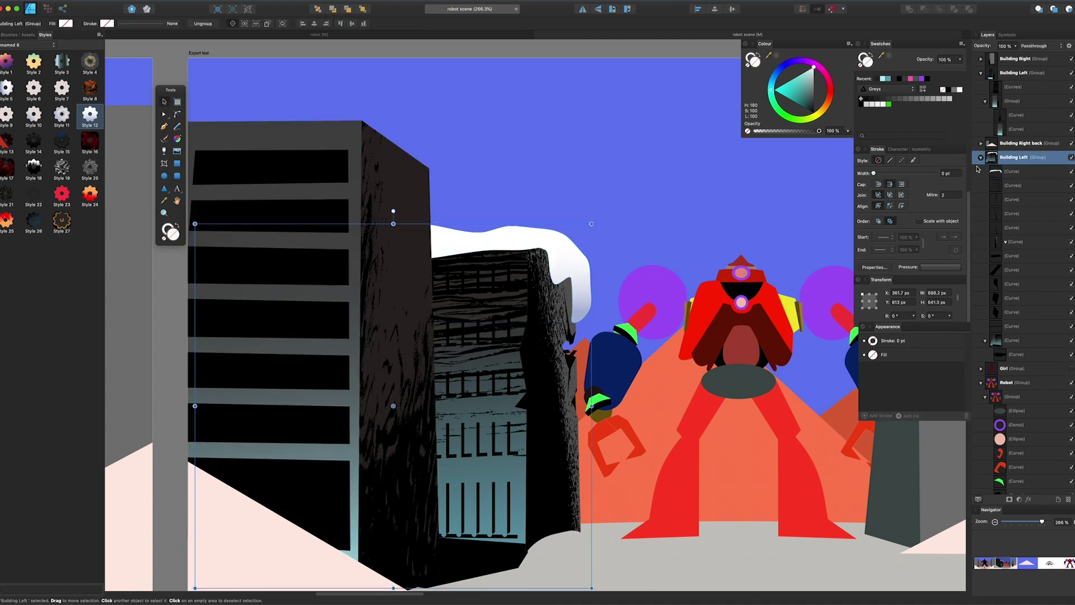
Paste a copy of the snow cap into the front Building Left group and position it over that building's roof
click(981, 158)
click(1019, 75)
key(super+v)
drag(999, 102, 988, 149)
drag(475, 250, 320, 133)
drag(1004, 143, 1006, 81)
drag(408, 136, 431, 166)
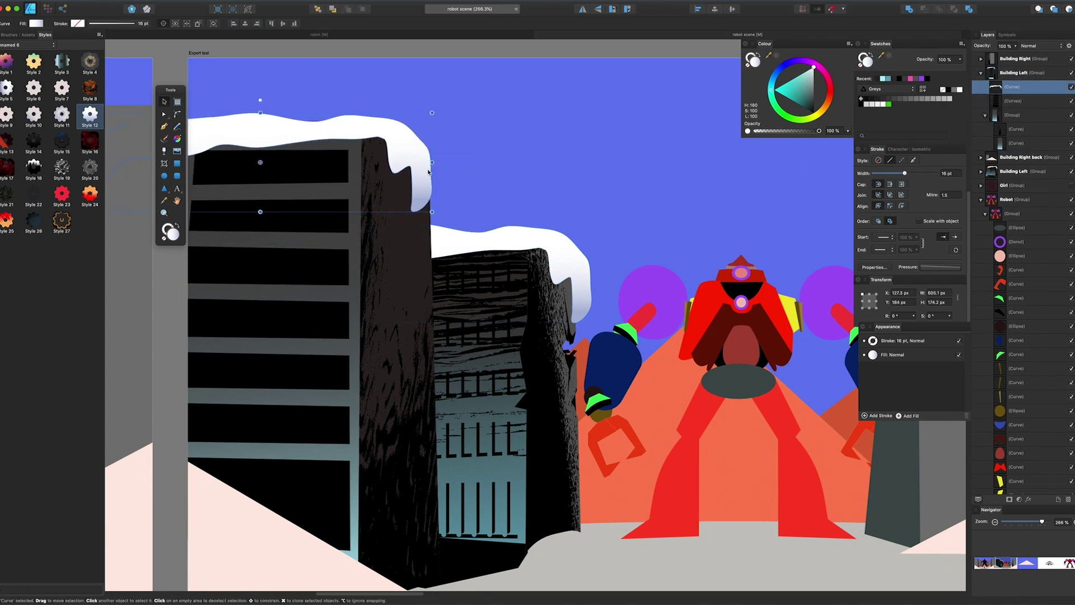
Switch to After Effects and scrub through the Robot test 2 composition to check the updated buildings
scroll(431, 168, down, 3)
click(1015, 74)
click(593, 95)
drag(608, 95, 540, 98)
click(324, 475)
click(96, 115)
click(571, 489)
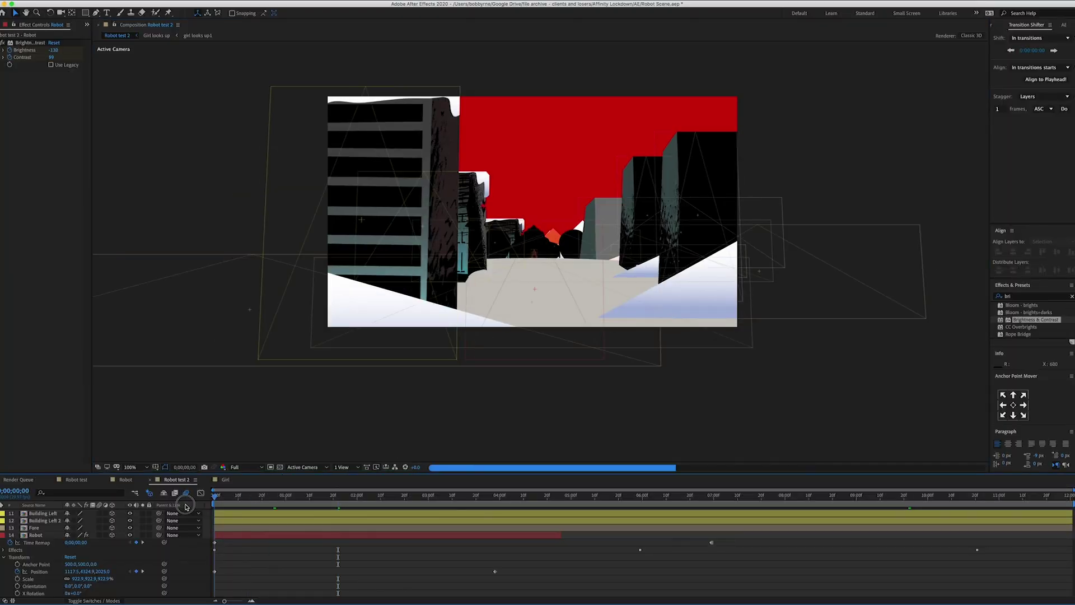
drag(186, 507, 867, 506)
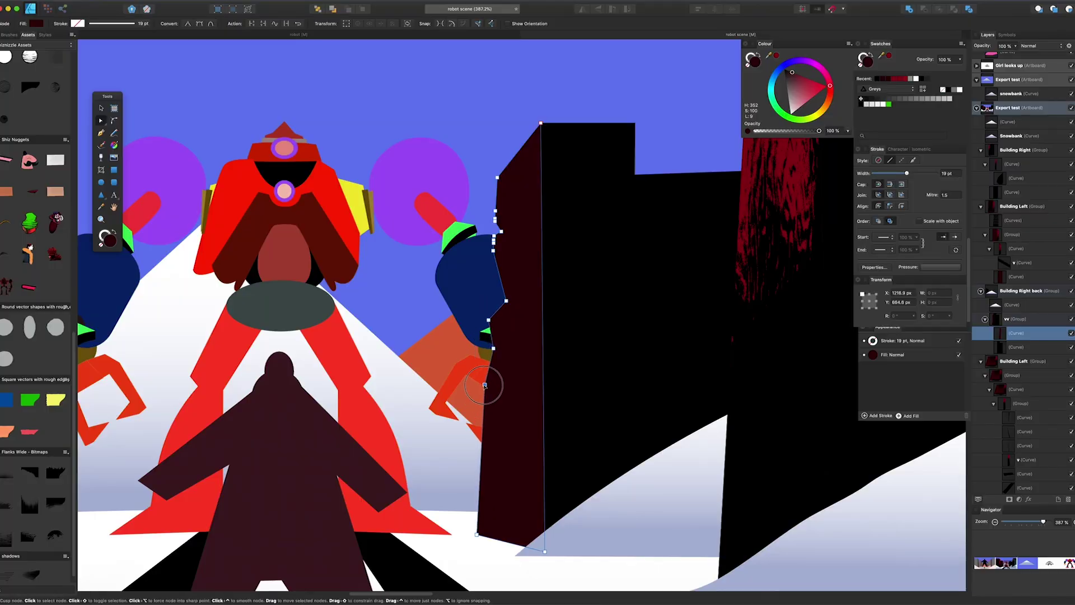
Reshape the back right building's dark red side face with a wavy inner edge and a deeper notch in its outer edge
drag(541, 248, 553, 238)
drag(550, 294, 541, 295)
drag(542, 340, 549, 338)
click(544, 369)
click(514, 267)
click(499, 272)
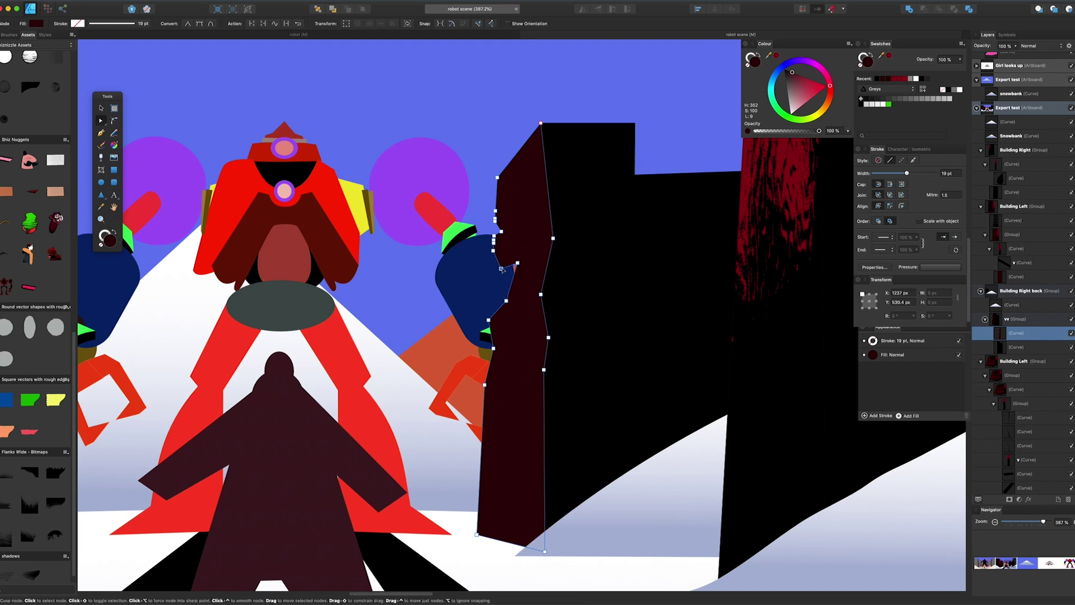
Add nodes to roughen the black front face's top edge and move the side face's inner bottom corner slightly outward
click(554, 135)
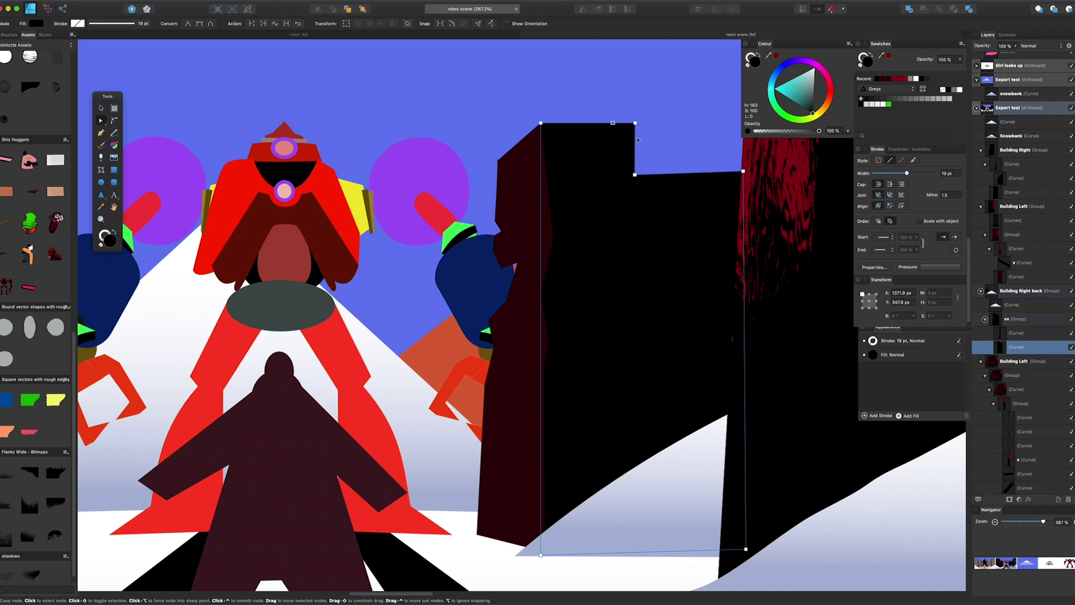
click(578, 123)
scroll(751, 192, down, 5)
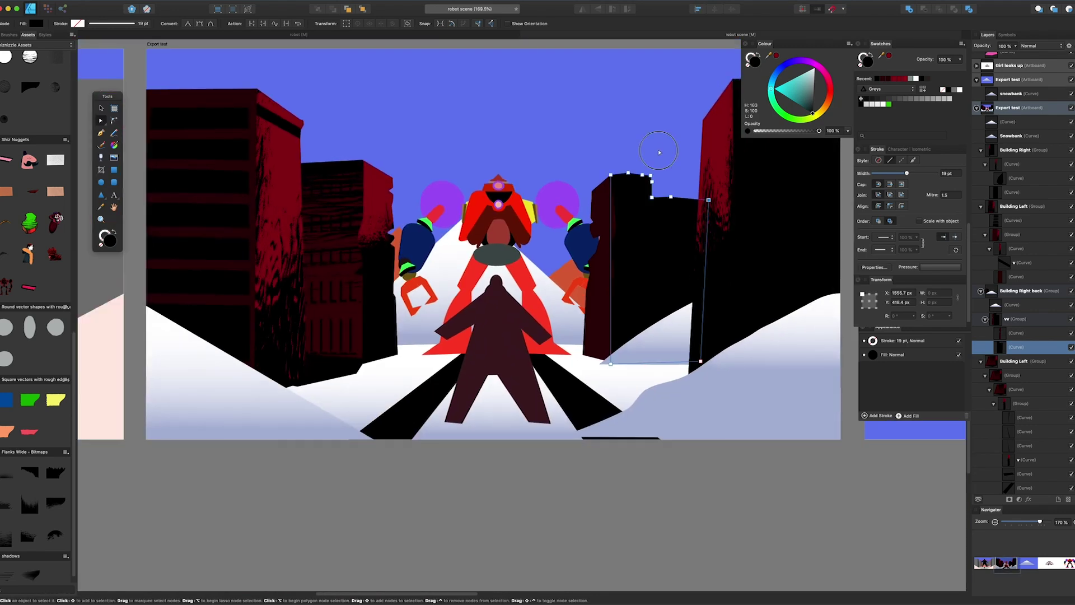
click(616, 336)
drag(613, 366, 619, 368)
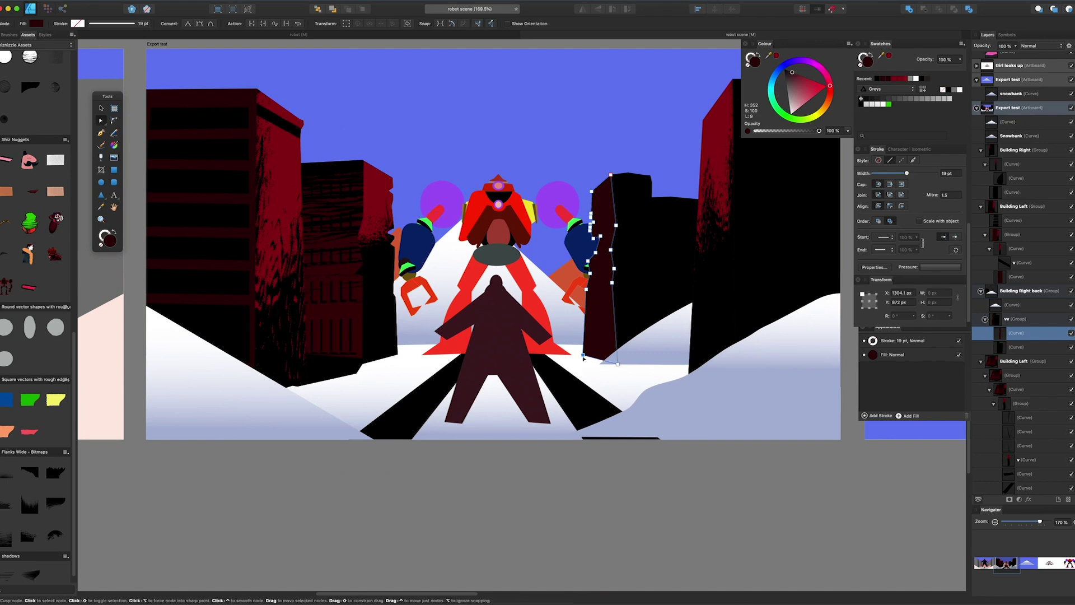
scroll(653, 312, up, 5)
key(v)
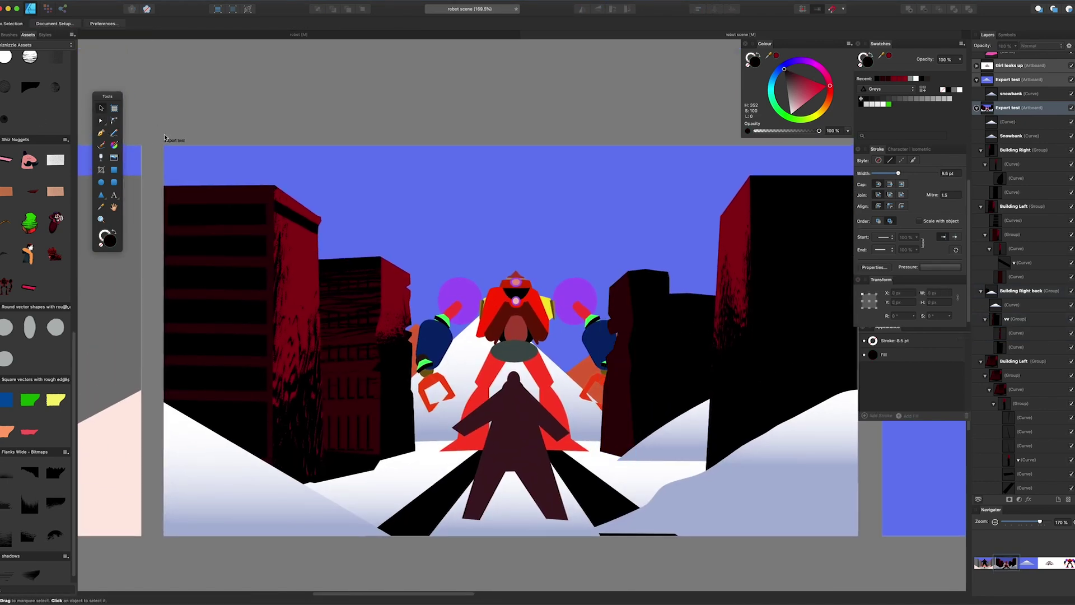
click(164, 137)
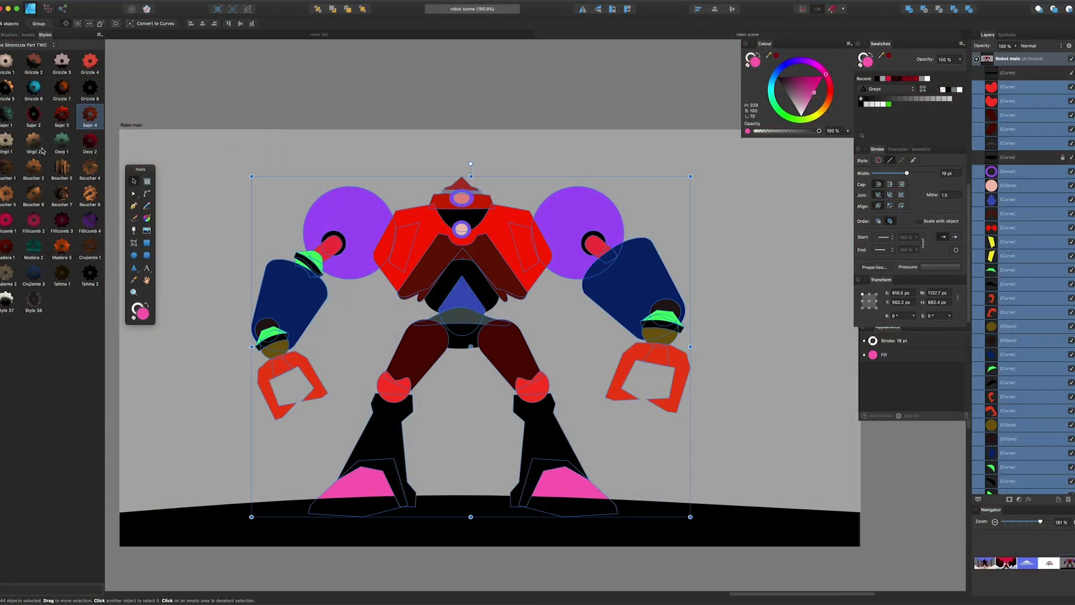
Try Virgil, Boucher, Fillicomb and Grizzle styles on all the Robot main parts and settle on Sajer 2
click(57, 145)
click(37, 141)
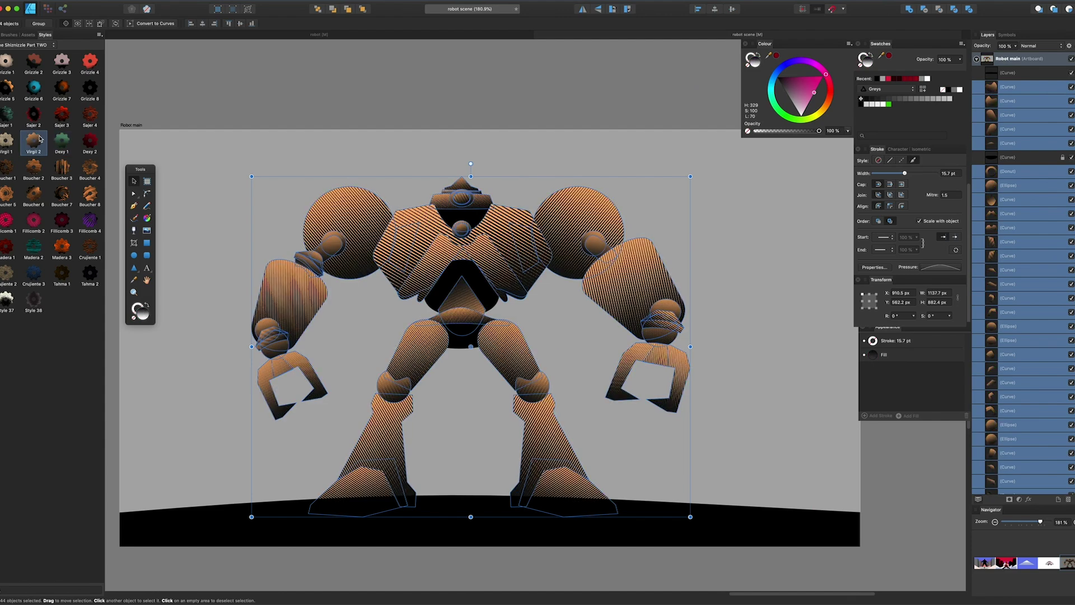
click(6, 140)
click(8, 168)
click(12, 202)
click(11, 221)
click(62, 89)
click(33, 115)
click(351, 104)
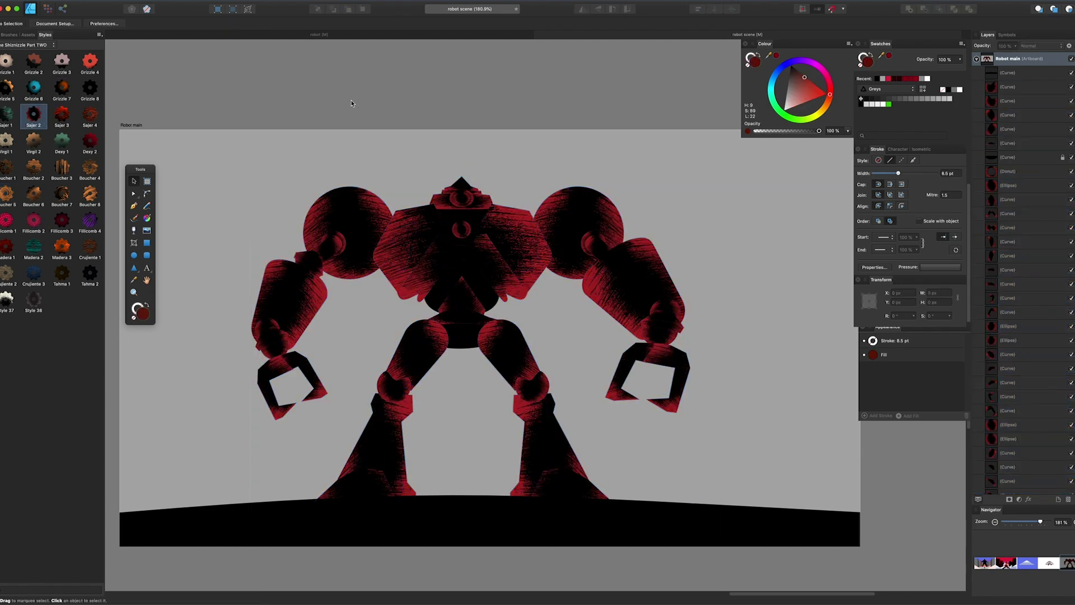
Move the texture fills of both shoulder spheres upward with the Fill tool, leaving solid red along their undersides
click(335, 239)
click(365, 220)
key(g)
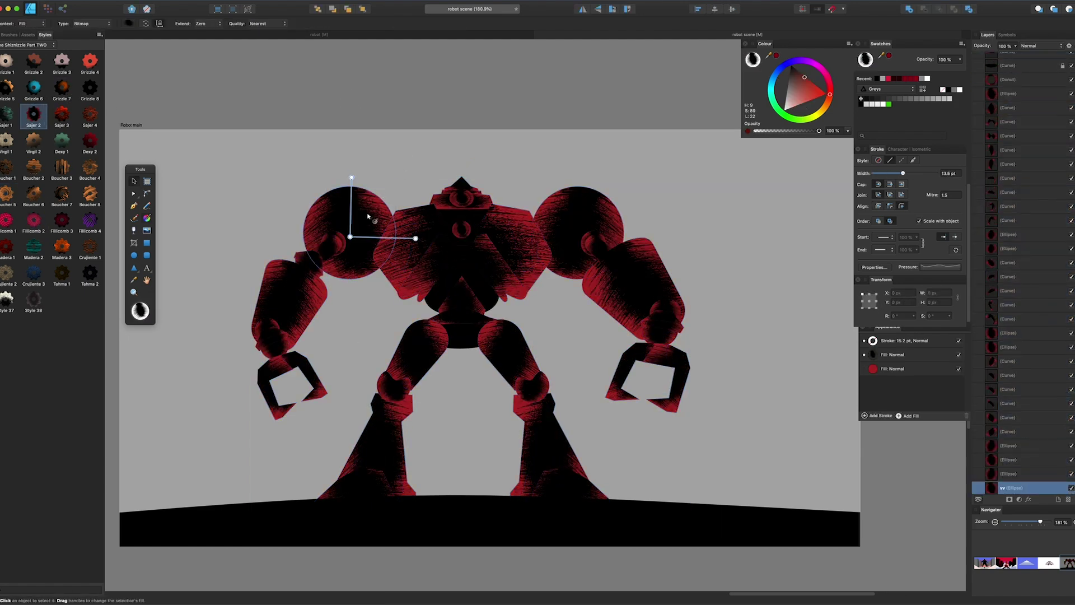
drag(352, 237, 359, 263)
drag(360, 205, 358, 191)
drag(358, 264, 349, 201)
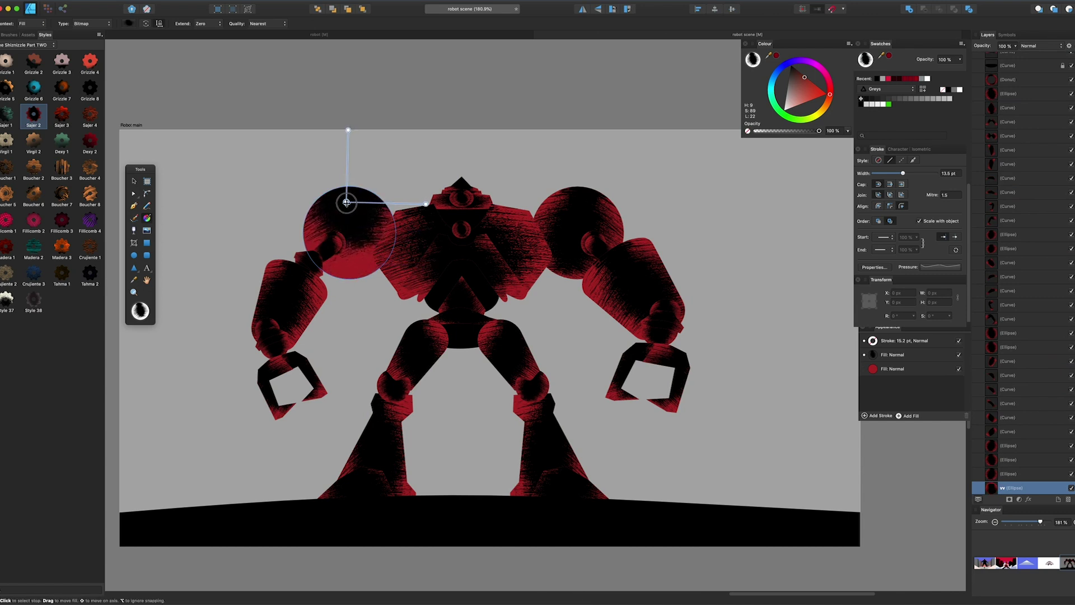
click(610, 217)
drag(576, 234, 578, 207)
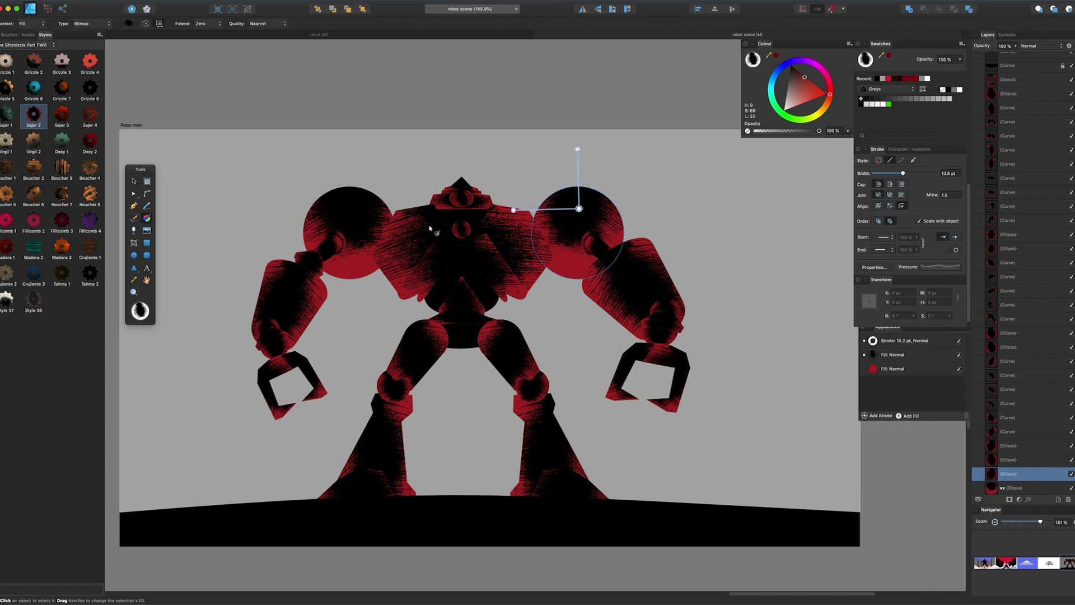
Widen and raise the upper chest armour's texture fill, and widen the fill on the angled chest plates below it
click(432, 233)
mouse_move(462, 253)
mouse_down()
mouse_move(466, 233)
mouse_move(462, 253)
mouse_up()
mouse_move(593, 256)
mouse_down()
mouse_move(637, 261)
mouse_move(612, 261)
mouse_up()
drag(462, 254, 463, 239)
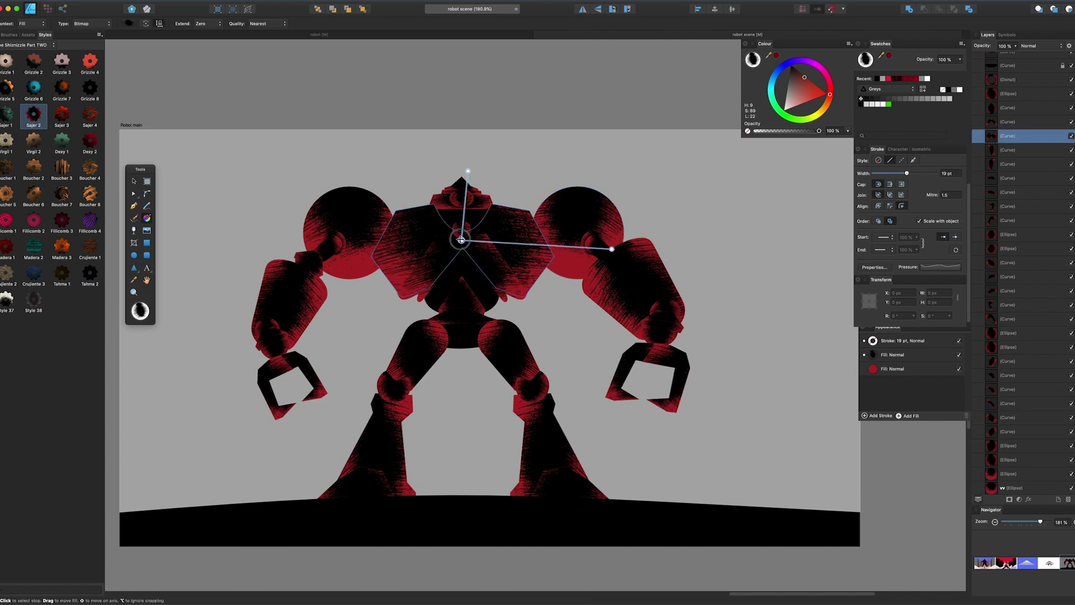
click(494, 260)
drag(559, 271, 599, 276)
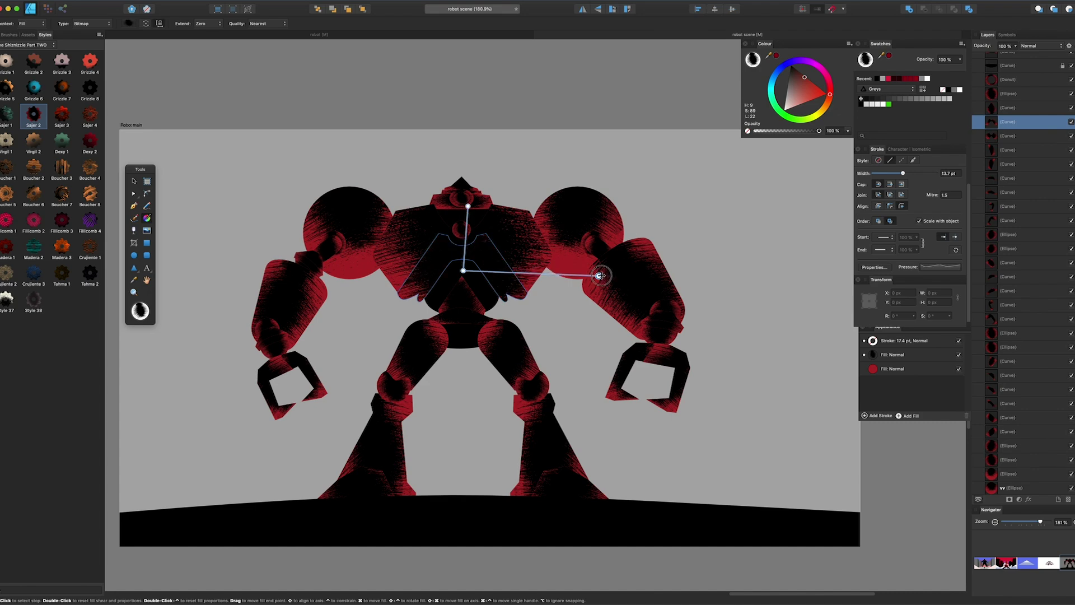
Draw a slim four-point red shape along the torso's left outer edge with the Pen tool
click(523, 167)
click(443, 339)
click(421, 188)
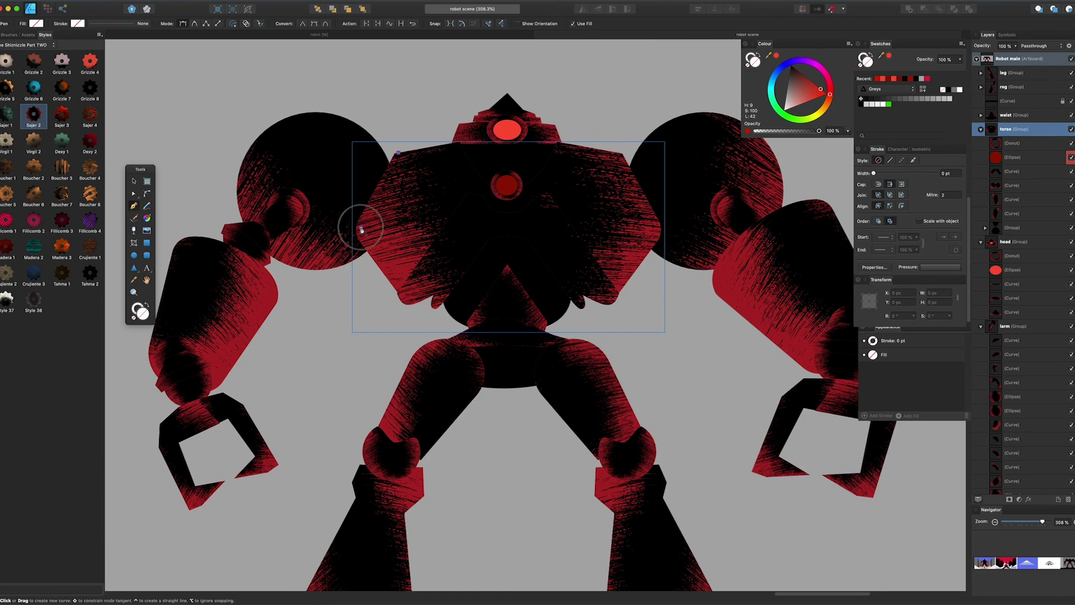
click(361, 227)
click(401, 292)
click(342, 232)
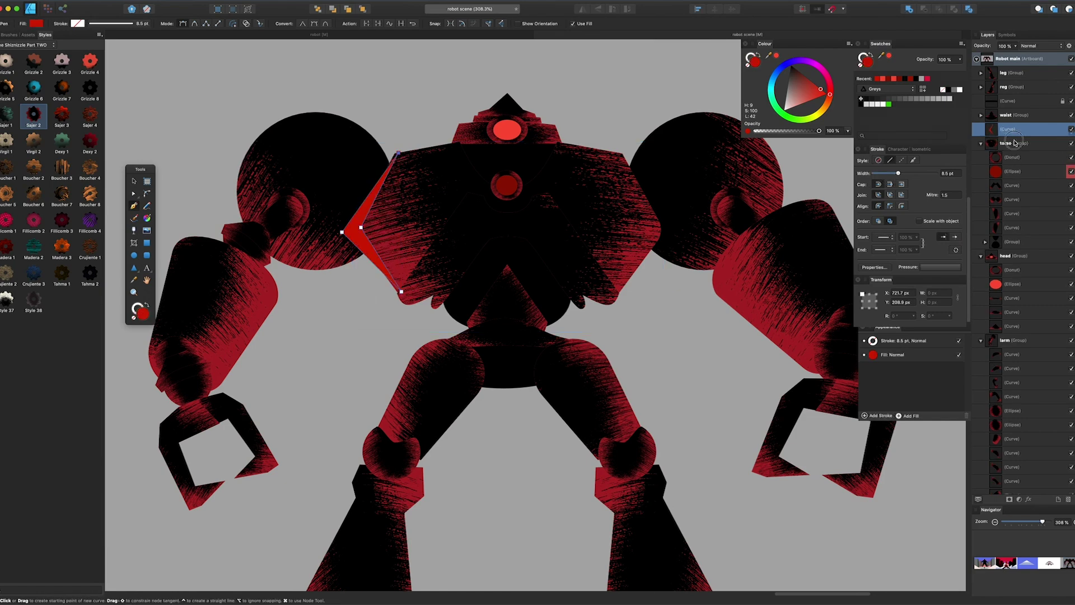
Nest the red edge shape inside the torso's curve and pull its outer corner inward to narrow it
drag(1015, 139, 1015, 141)
key(a)
mouse_move(342, 231)
mouse_down()
mouse_move(365, 204)
mouse_move(352, 226)
mouse_up()
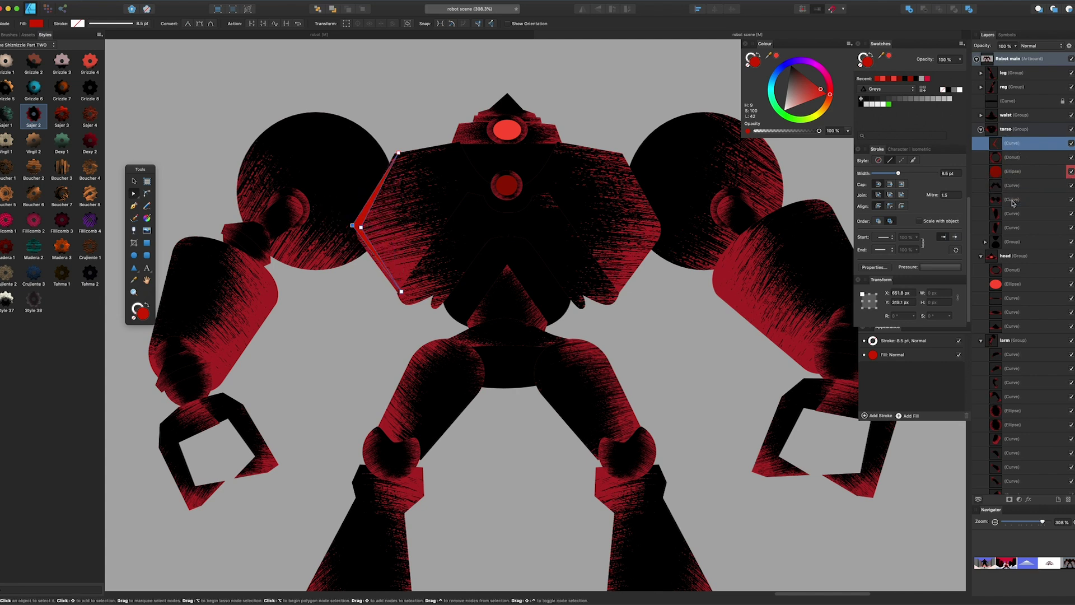
drag(1014, 203, 1014, 201)
Brighten the edge highlight's red to lightness 61 and move its top and bottom end nodes outward to thicken the ends
click(818, 97)
key(p)
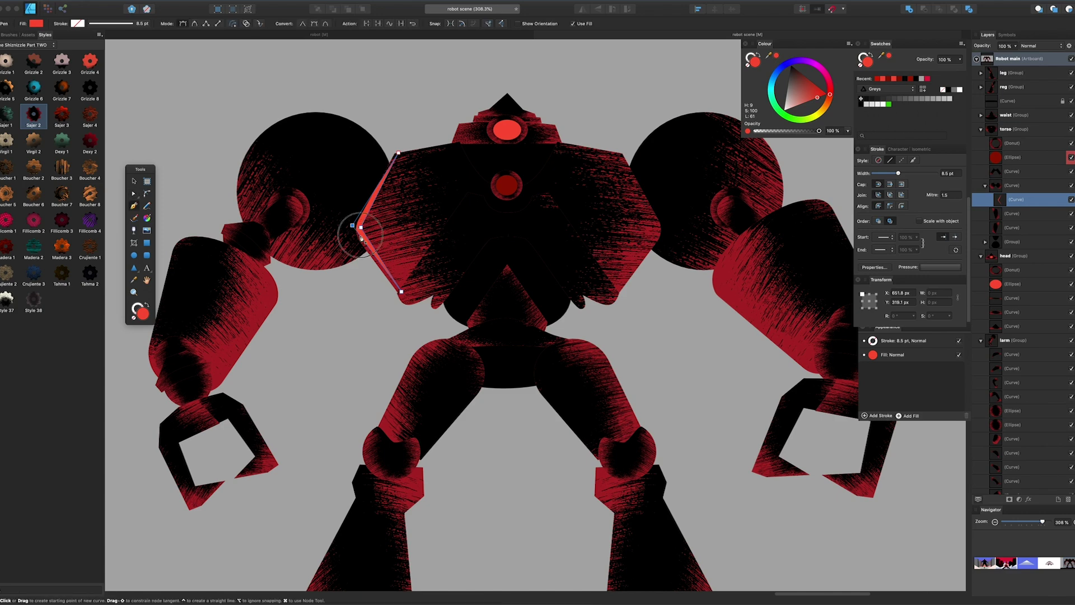
scroll(374, 220, up, 2)
key(a)
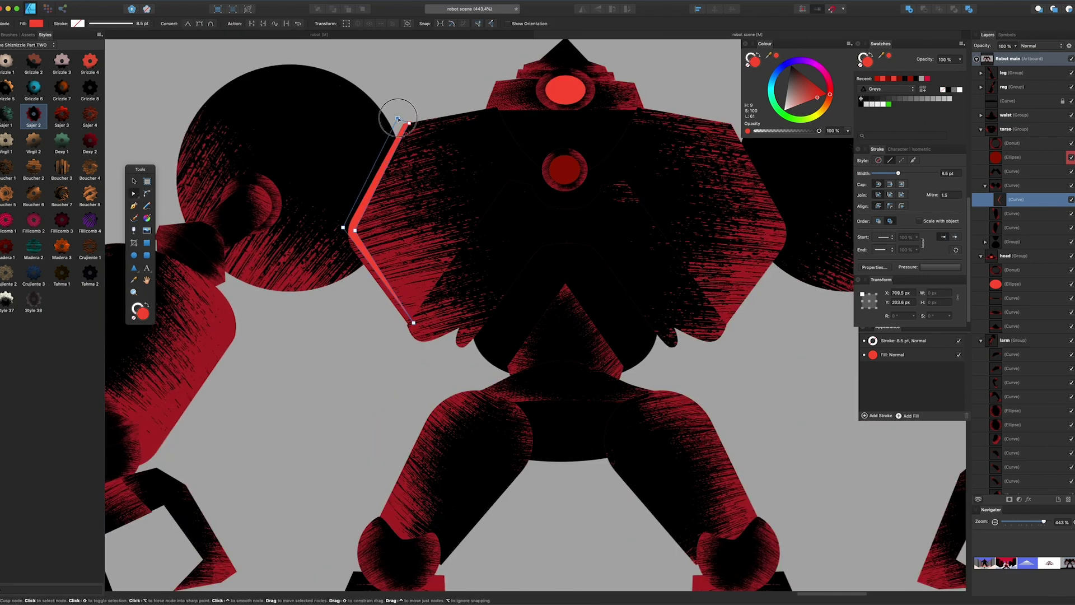
drag(414, 323, 407, 329)
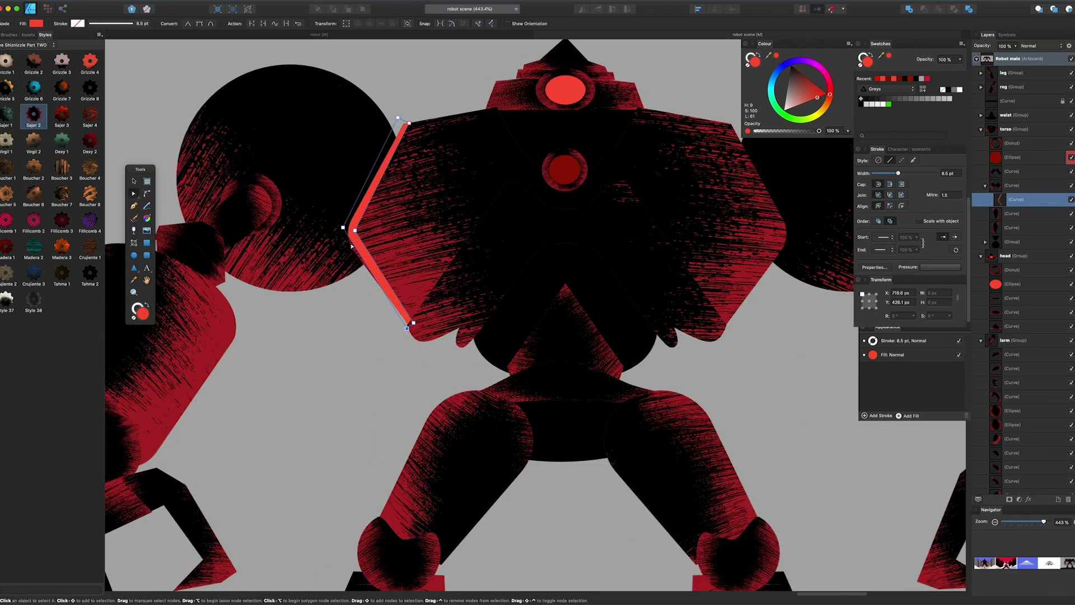
Place a copy of the highlight on the upper angled chest plate and reshape its nodes into a tapered strip along the plate's left edge
drag(355, 231, 482, 269)
key(v)
key(a)
drag(518, 179, 506, 176)
drag(463, 289, 426, 300)
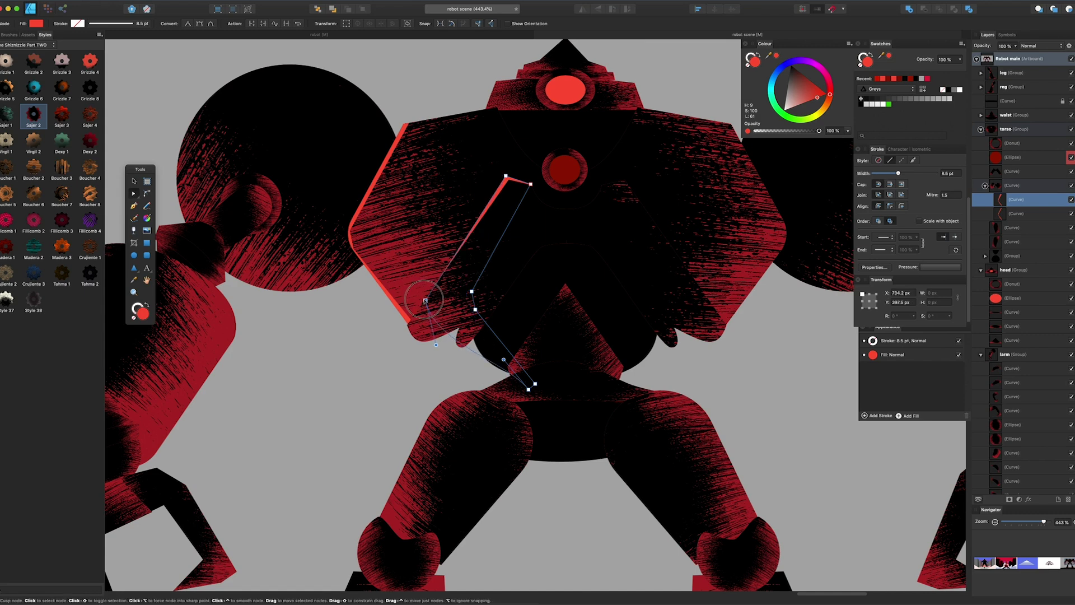
drag(505, 176, 497, 177)
drag(624, 306, 472, 434)
Paste a copy of the chest strip, nest it inside the lower angled plate's curve and position it over that plate
key(v)
click(506, 255)
key(super+v)
drag(476, 252, 512, 311)
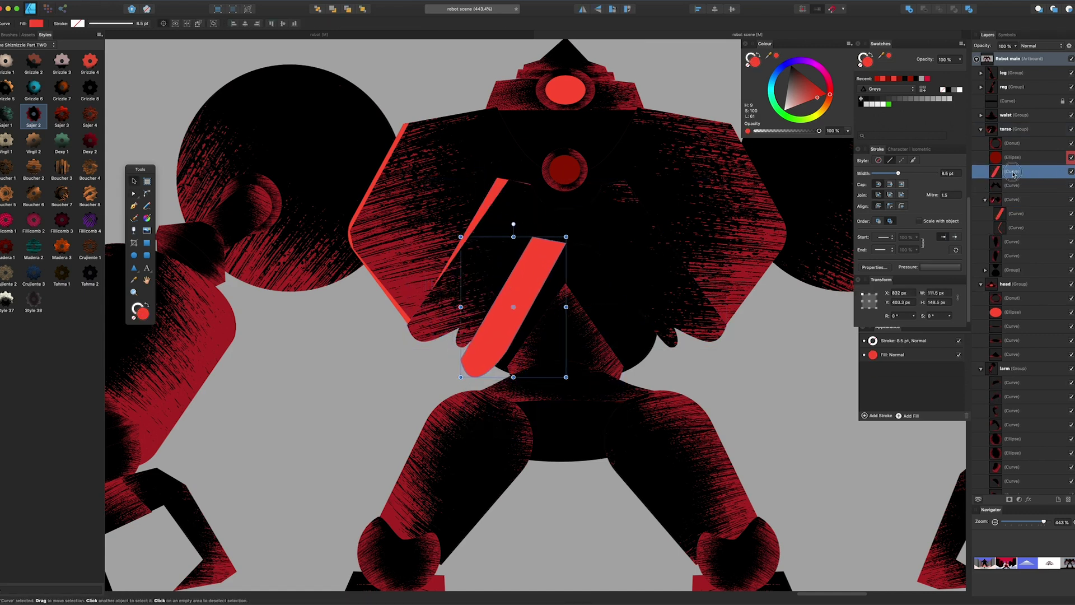
drag(1013, 173, 1013, 185)
drag(530, 246, 543, 251)
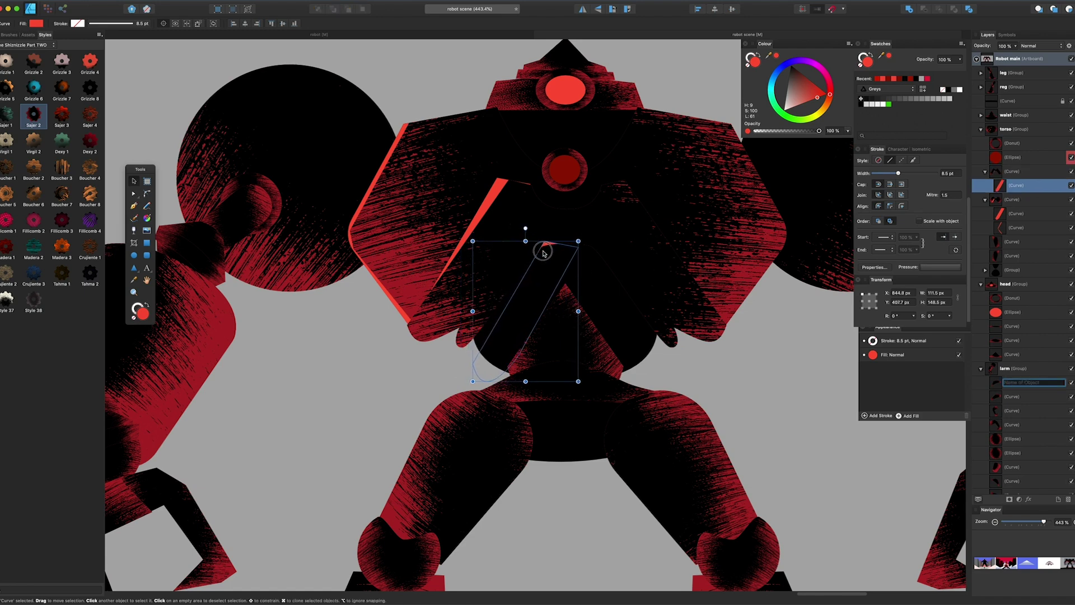
Reshape the lower plate's strip with the Node tool into a thin highlight following the plate's left edge
key(a)
click(481, 361)
click(516, 315)
drag(473, 363, 469, 338)
click(514, 279)
scroll(514, 278, down, 3)
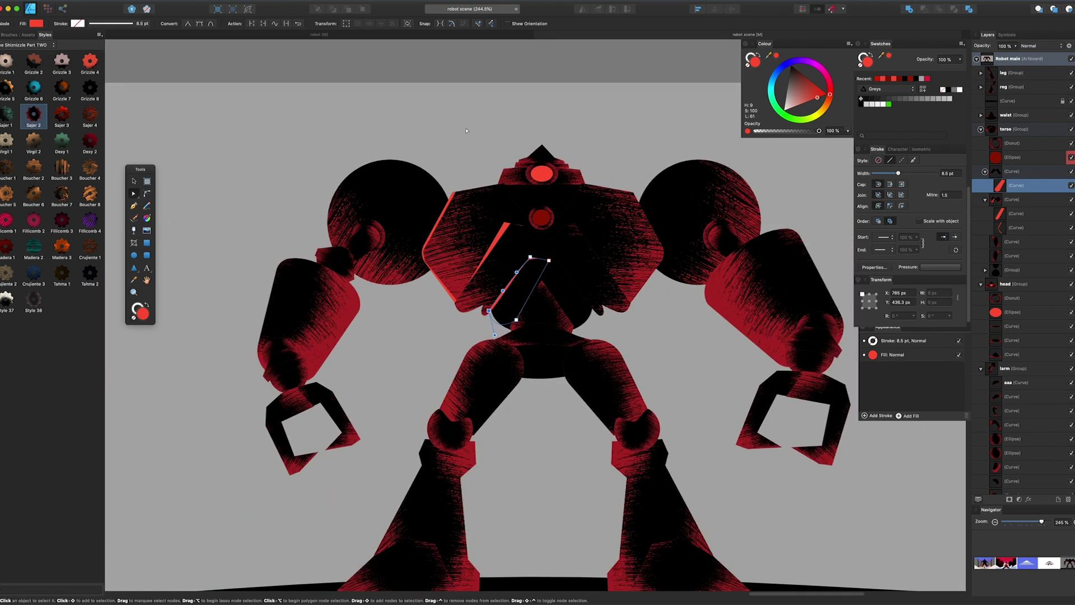
Adjust the upper plate strip's nodes so it becomes a thin highlight along the plate's left edge and around its upper corner
key(Escape)
click(500, 232)
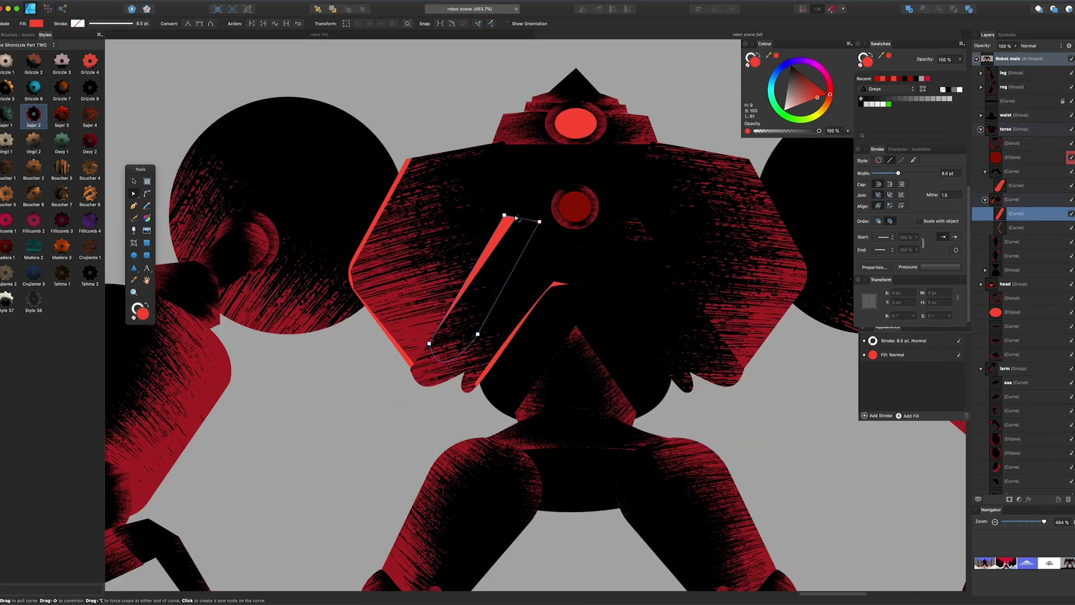
drag(505, 216, 574, 250)
click(534, 234)
drag(555, 234, 517, 215)
scroll(517, 219, down, 3)
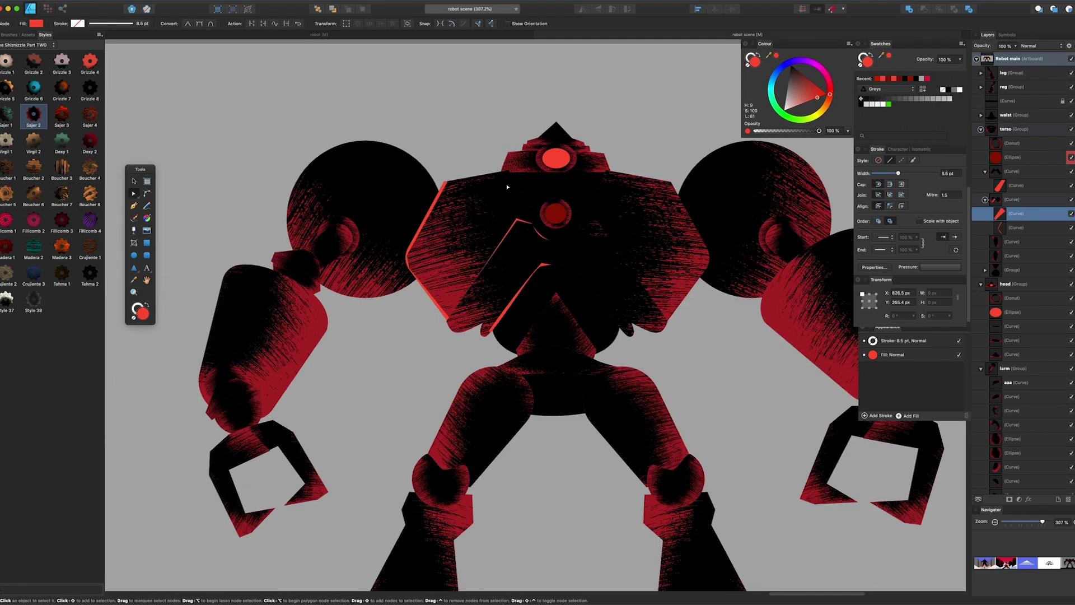
click(436, 111)
scroll(448, 168, up, 2)
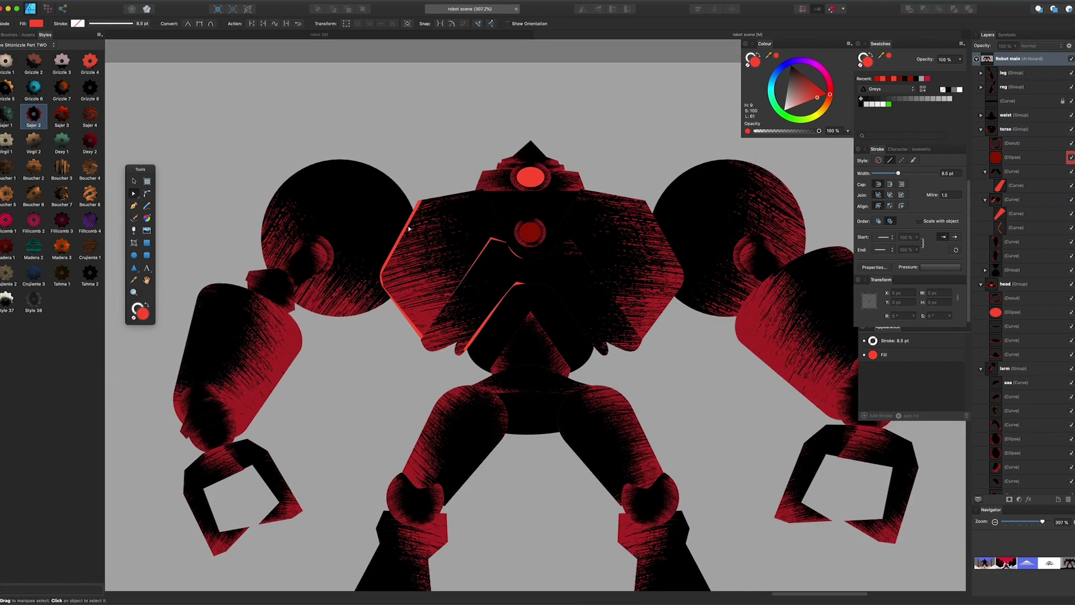
Paste the highlight strip inside the left-hand knee and thigh shapes, fitting it along their outer edges
scroll(410, 229, down, 2)
scroll(462, 327, down, 1)
click(388, 361)
click(96, 2)
click(111, 70)
click(380, 349)
key(a)
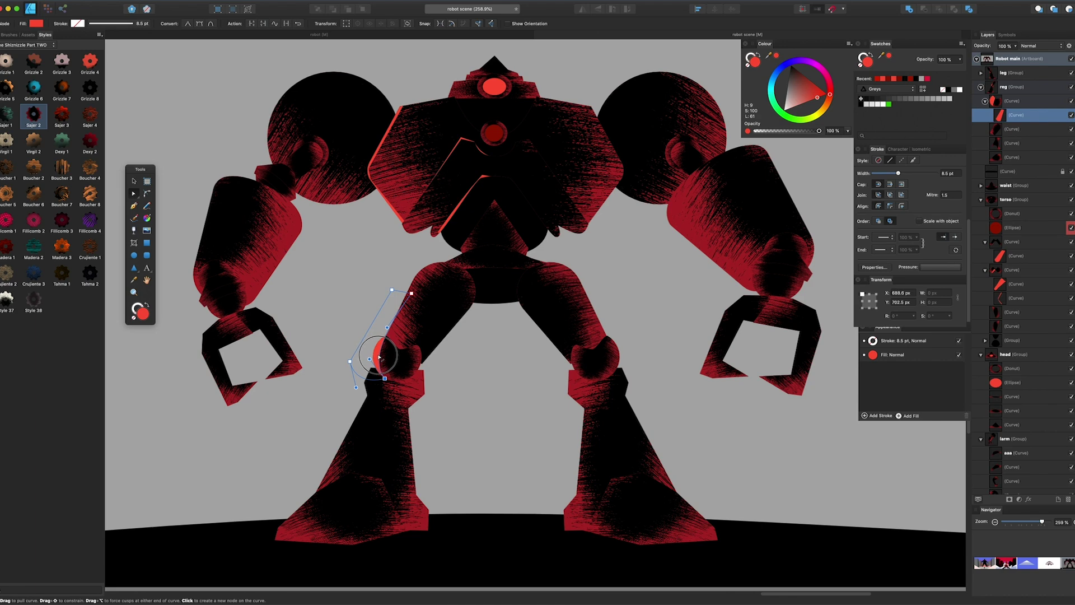
click(435, 319)
click(96, 2)
click(110, 69)
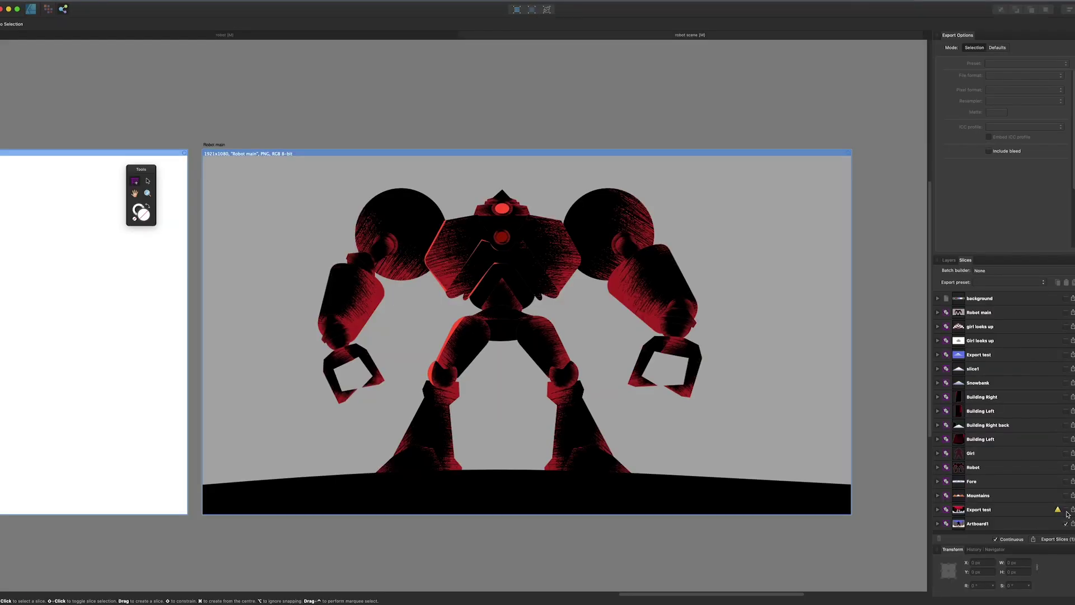
Create export slices from all the robot's body-part groups and set the batch builder to Spine JSON
click(947, 261)
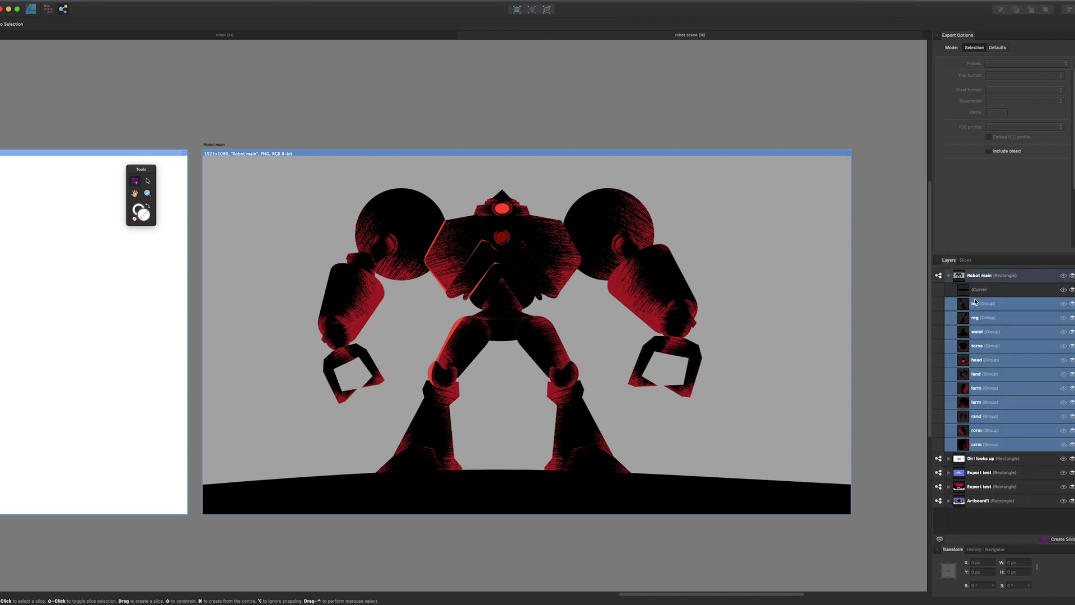
click(1060, 539)
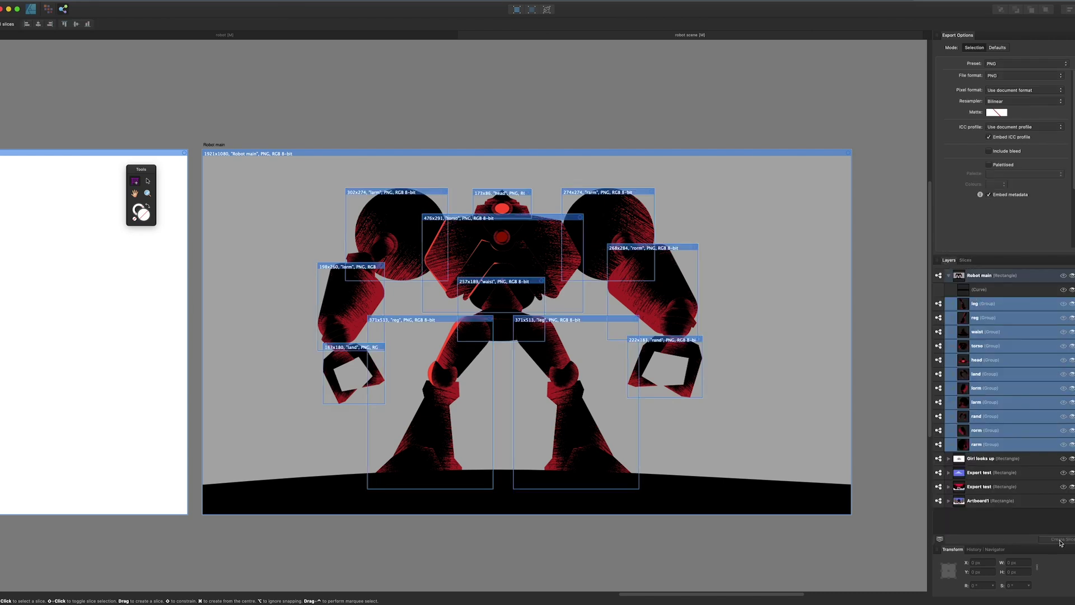
click(965, 260)
click(995, 271)
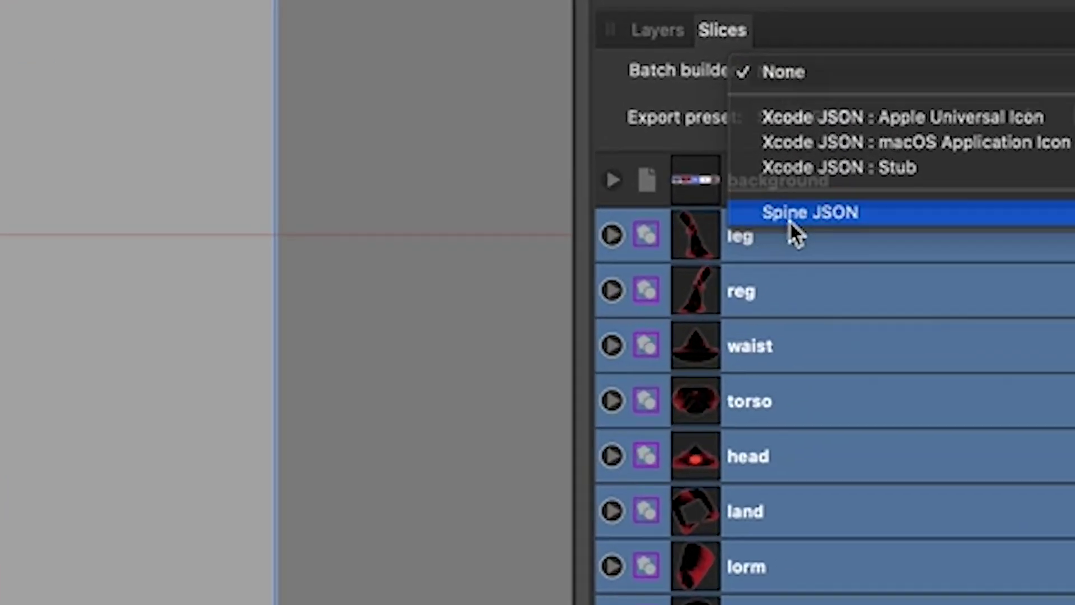
click(981, 306)
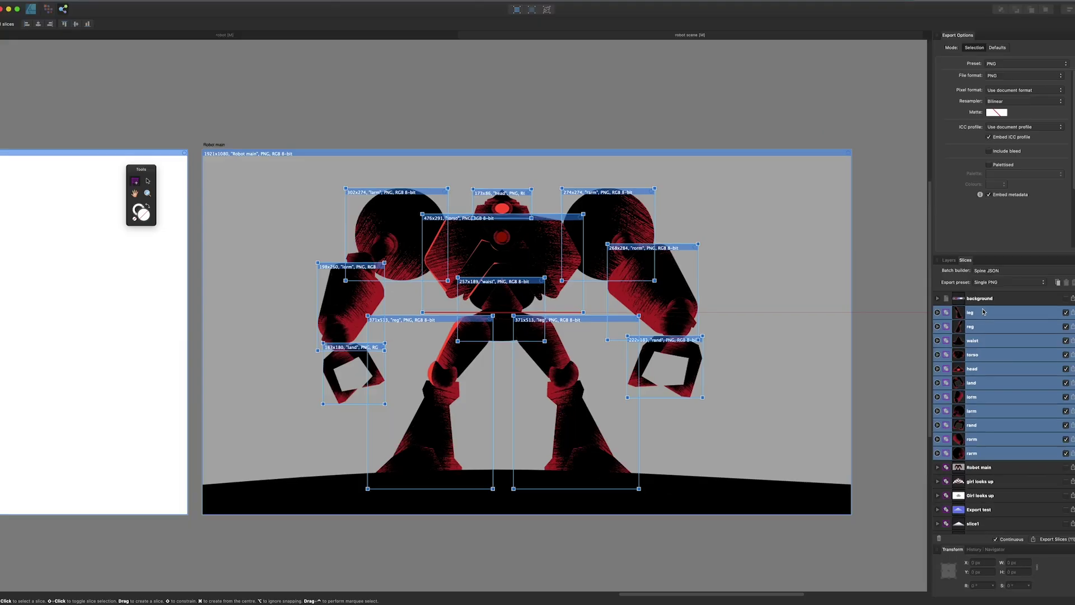
Export the robot slices into a new folder named Robot for Spine inside Assets
click(1055, 540)
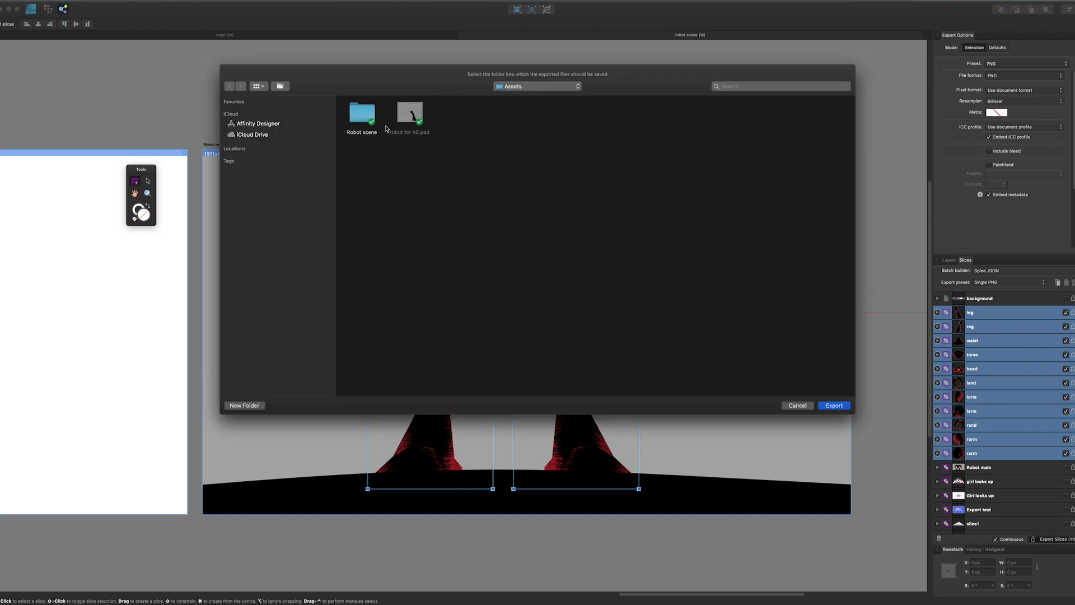
click(245, 406)
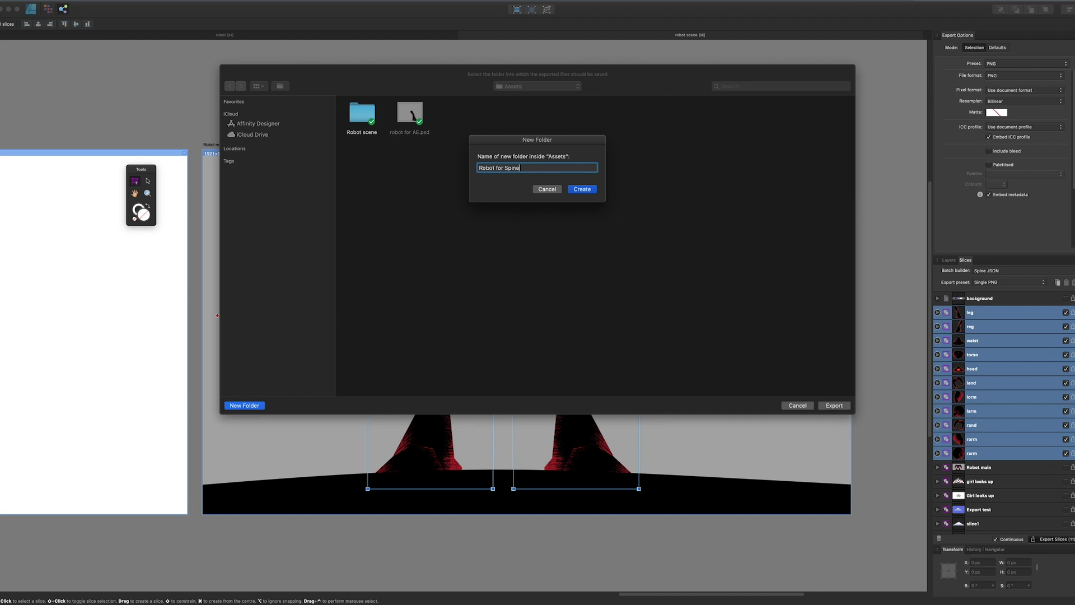
key(Return)
click(836, 408)
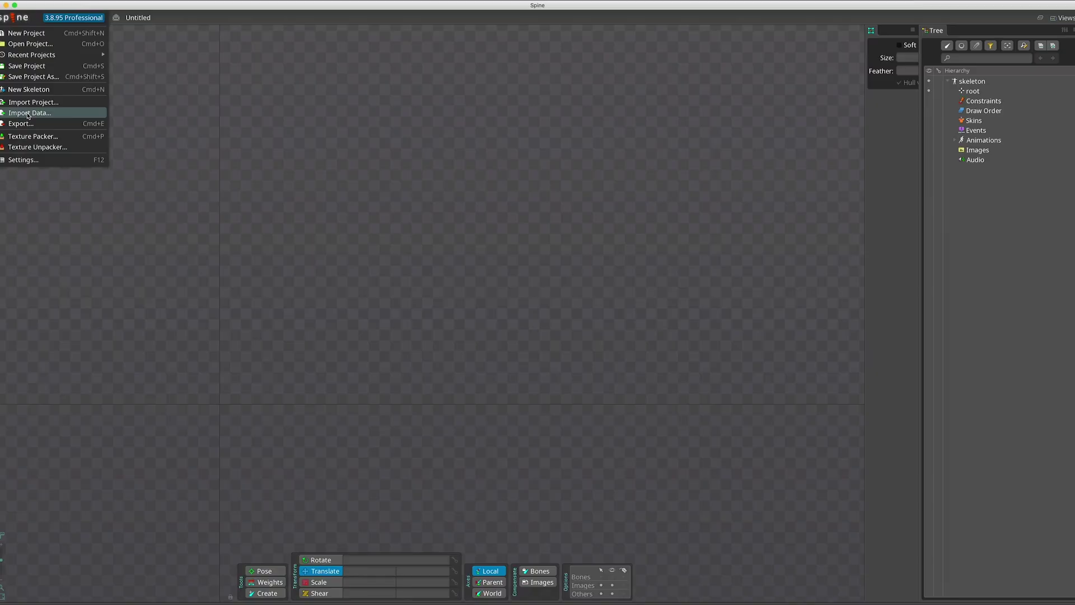
Switch to Spine and import Spine.json from Robot for Spine as a new project, discarding the unsaved changes
click(28, 114)
click(525, 304)
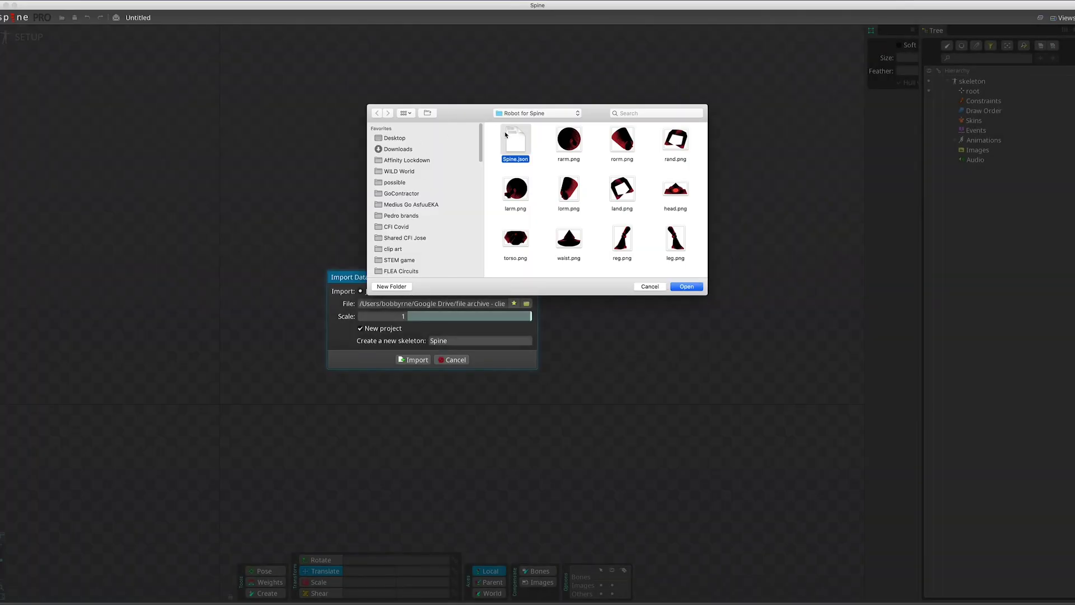
click(682, 286)
click(414, 359)
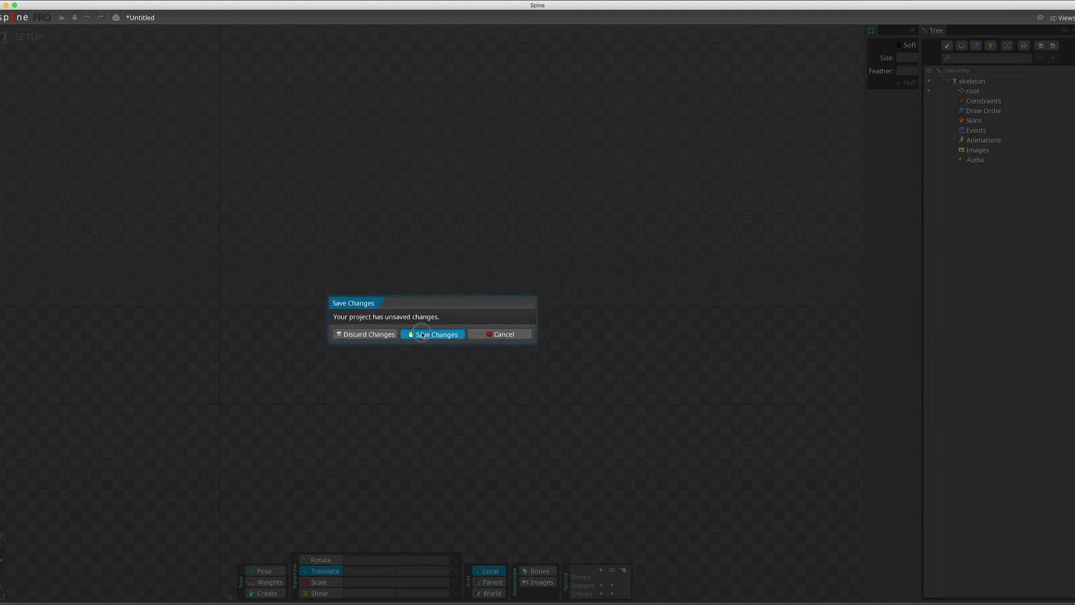
click(372, 338)
Examine the imported robot on the canvas and expand the root bone to review its part slots
scroll(376, 331, up, 3)
scroll(378, 321, down, 10)
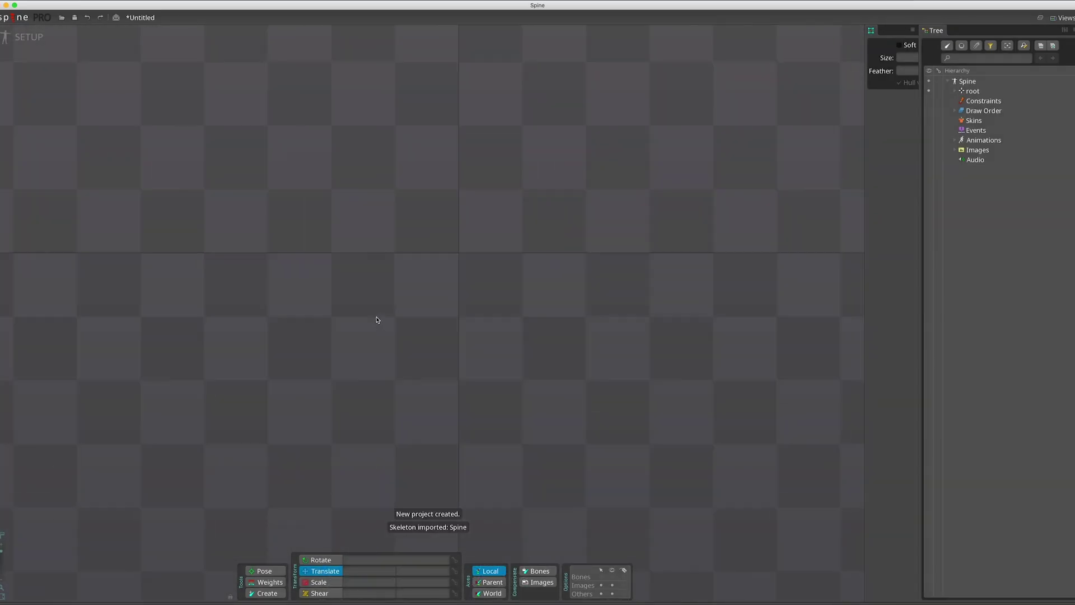
drag(631, 176, 398, 240)
scroll(400, 241, up, 10)
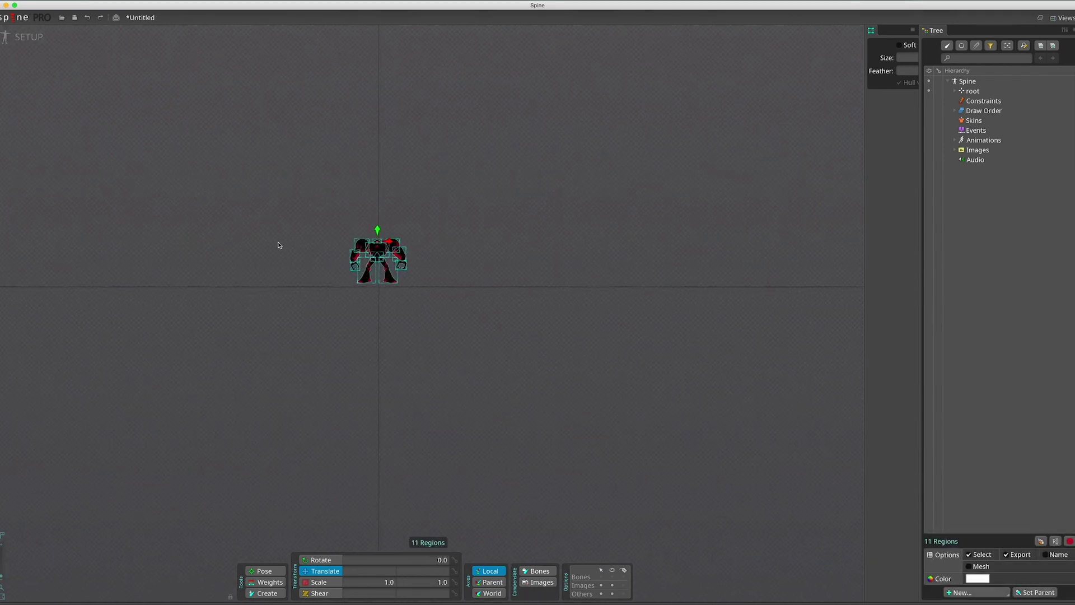
drag(462, 234, 466, 234)
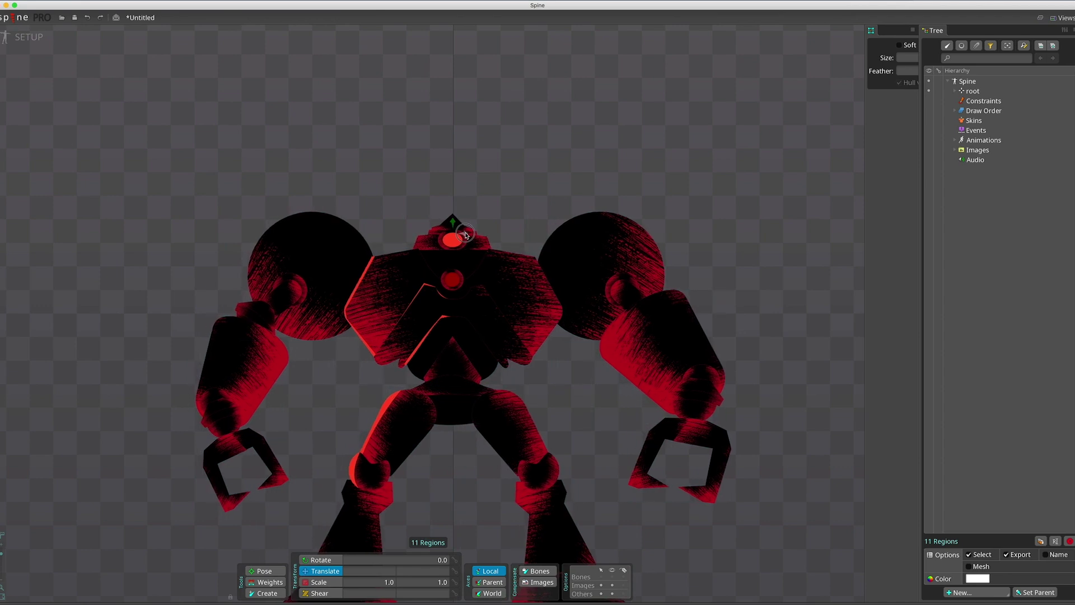
key(space)
click(954, 91)
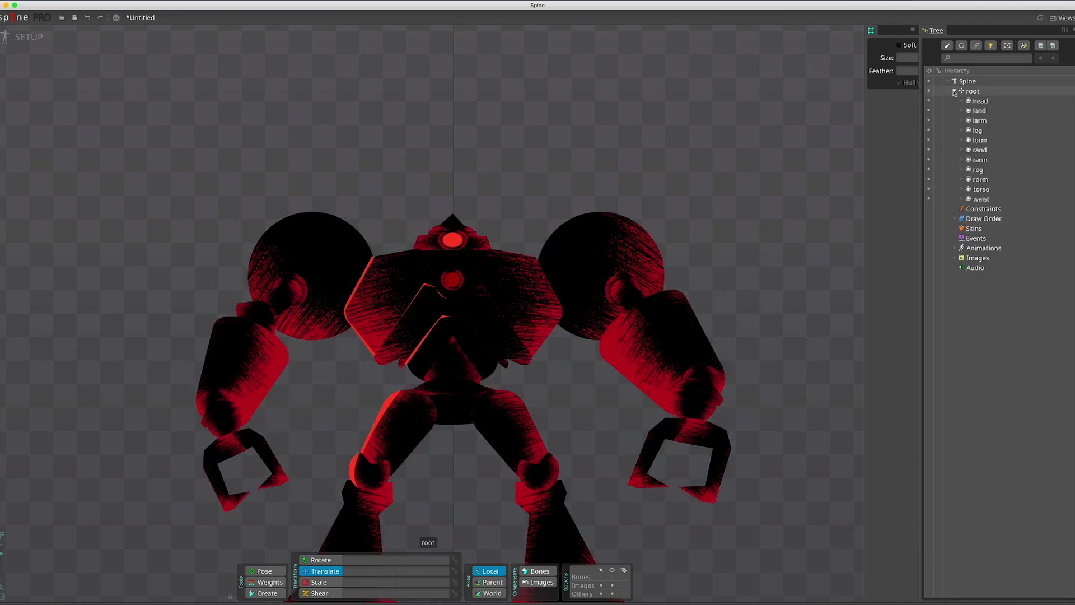
scroll(126, 123, down, 3)
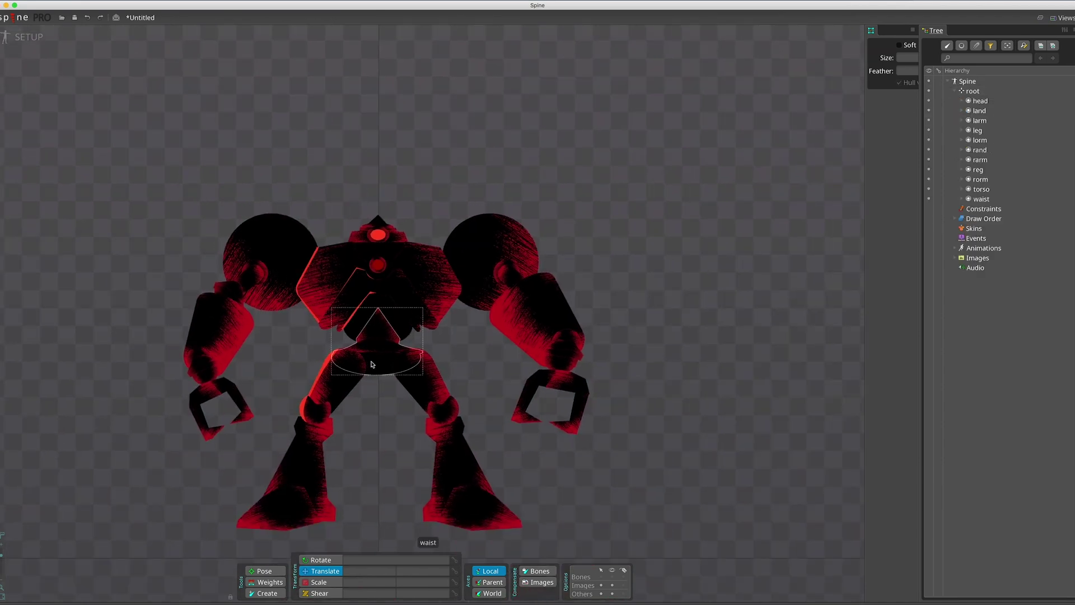
click(18, 38)
click(18, 38)
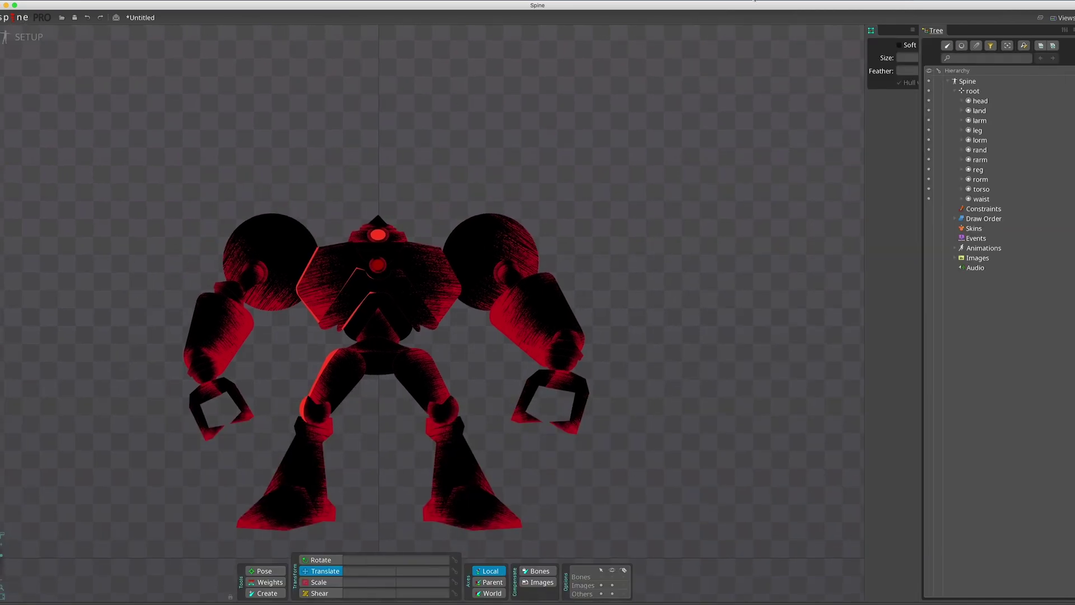
Under root, create a bone named hip at the waist's centre and draw a child bone from it up through the torso
click(379, 497)
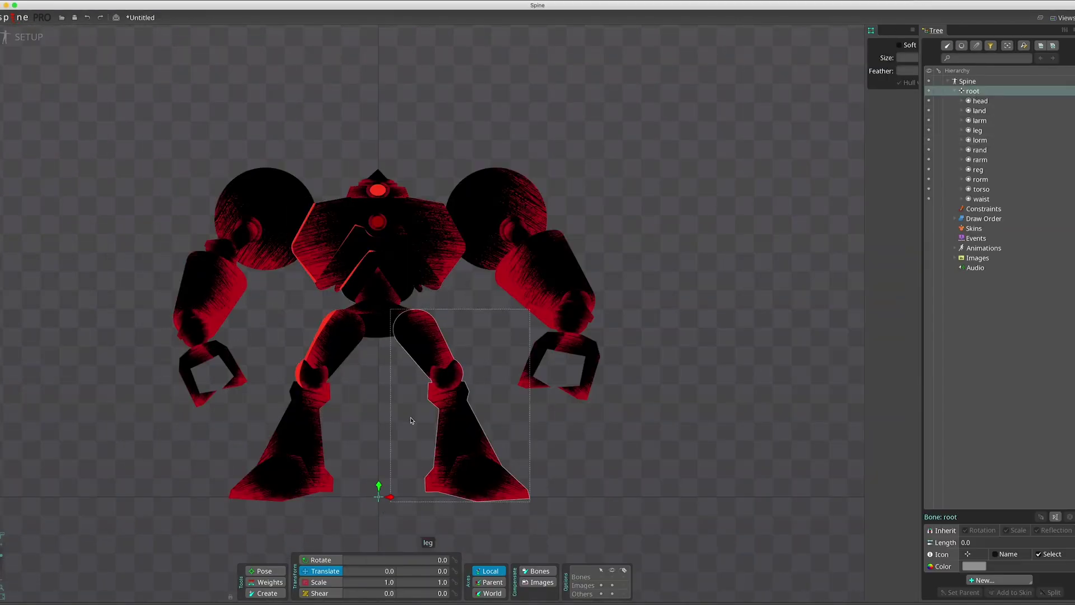
click(377, 317)
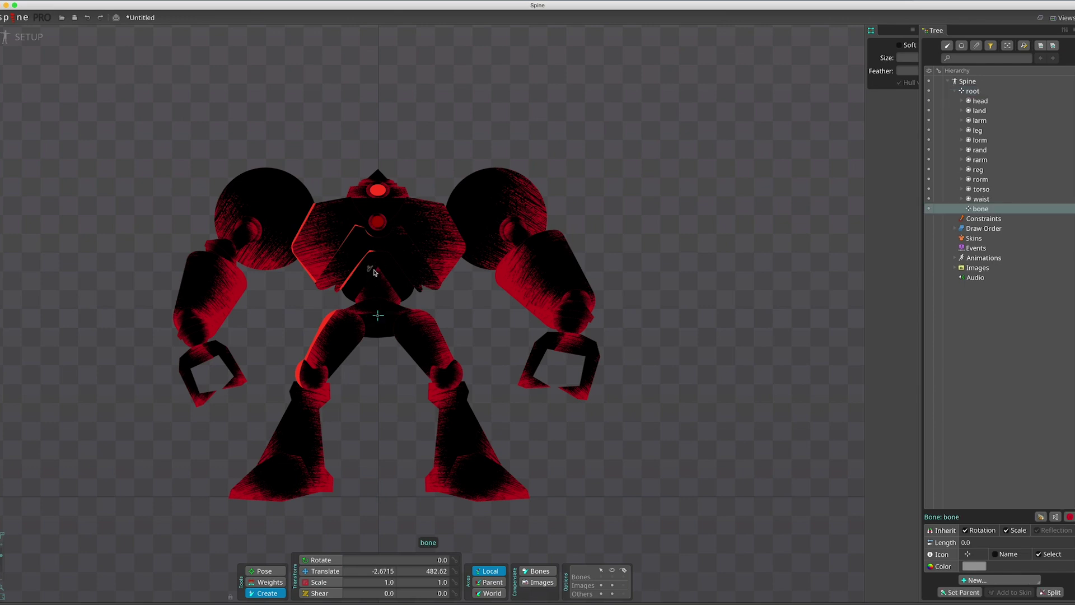
drag(377, 318, 379, 187)
click(961, 209)
click(962, 210)
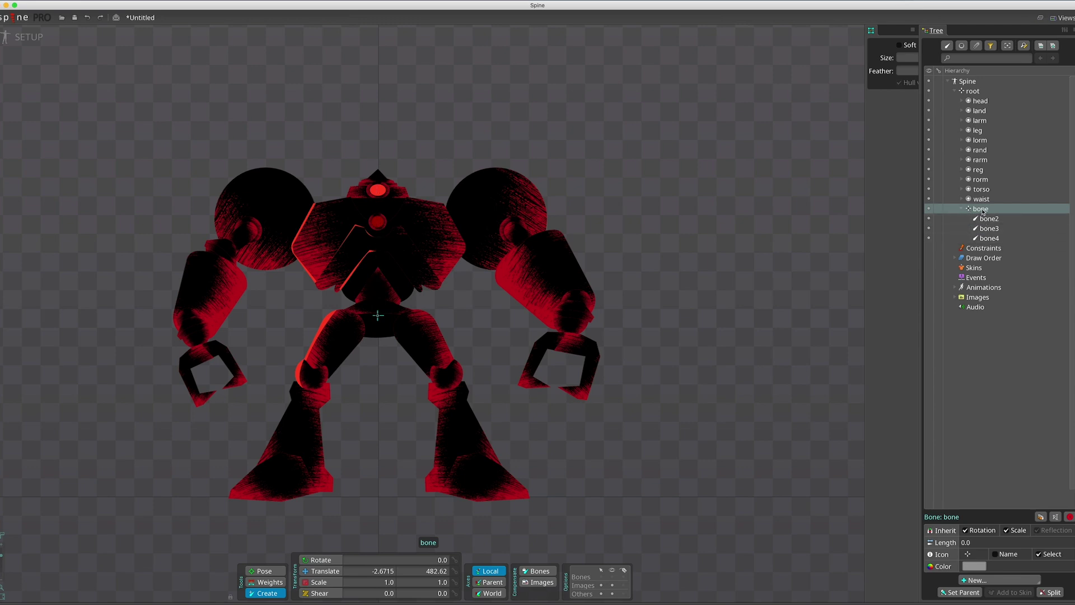
double_click(983, 209)
key(Return)
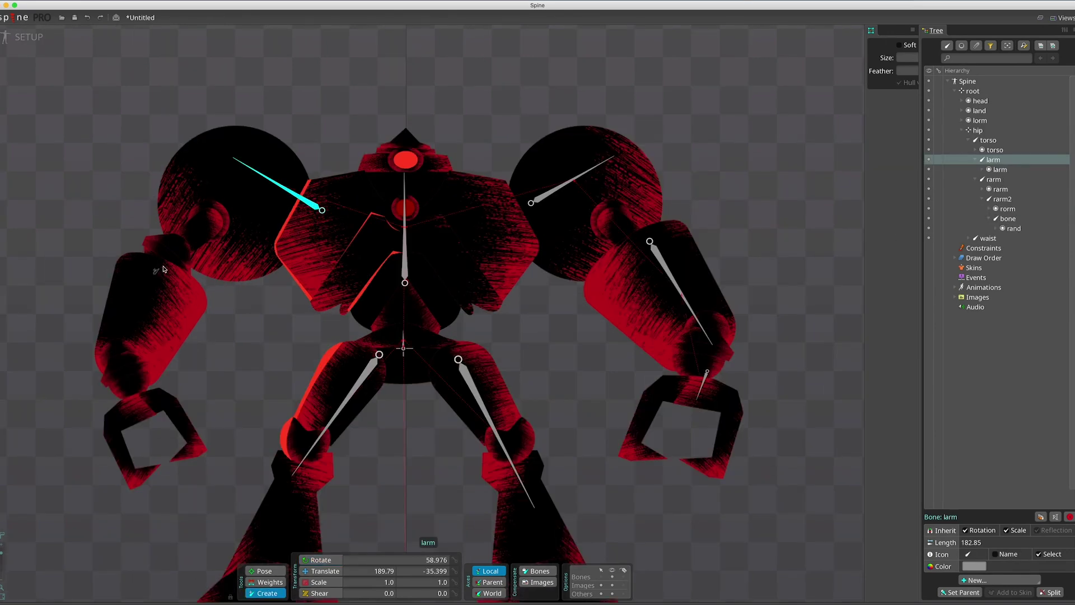
Draw a child bone of larm, about 169 long, down the left-hand forearm
drag(166, 269, 130, 356)
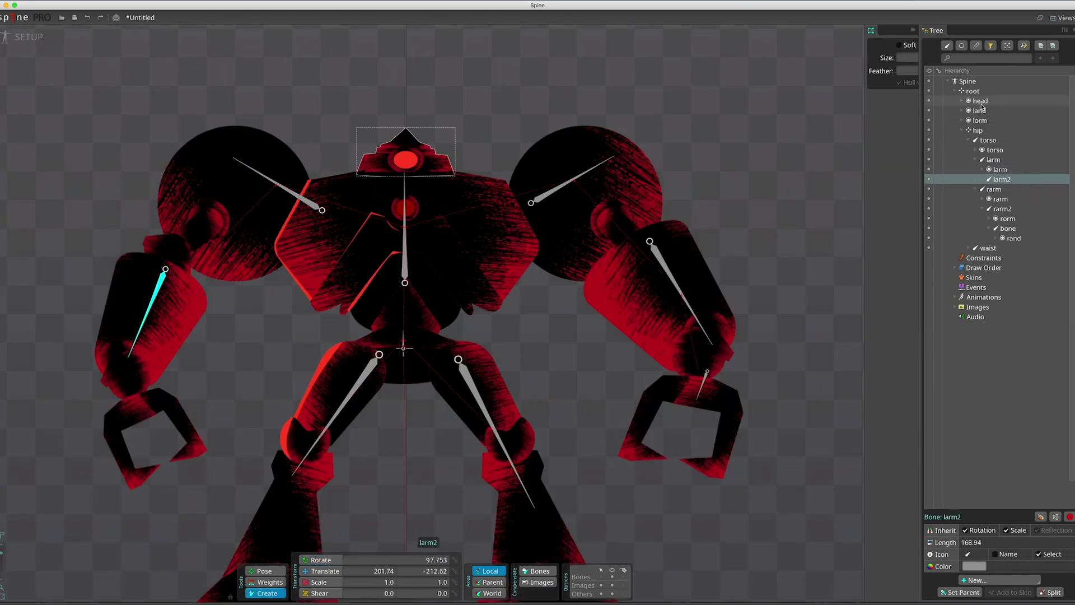
Parent the lorm slot to the larm2 bone and rename that bone lorm
drag(980, 121, 1002, 179)
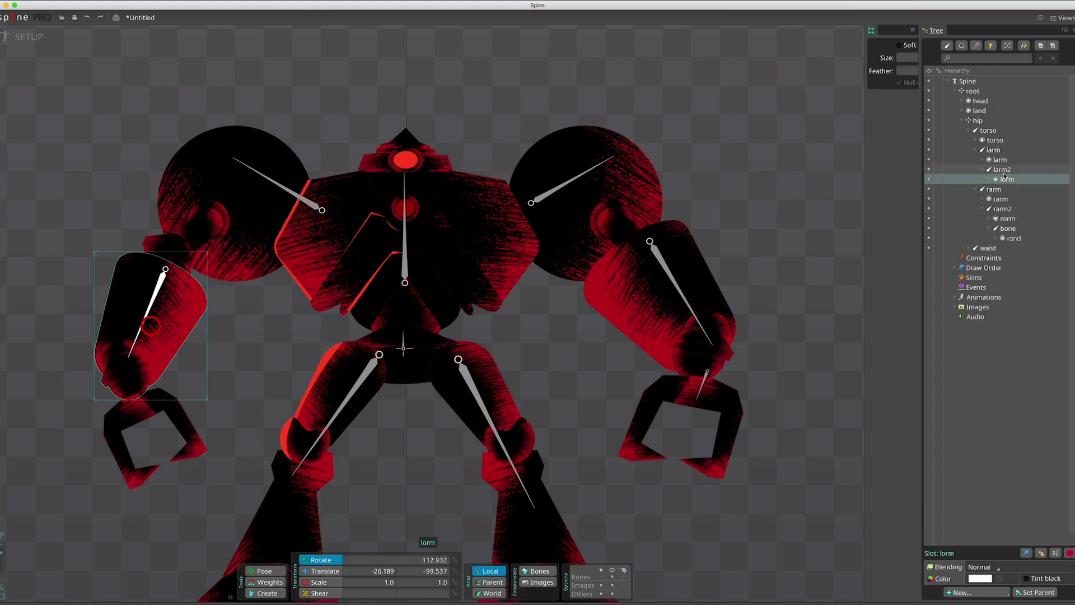
double_click(1003, 170)
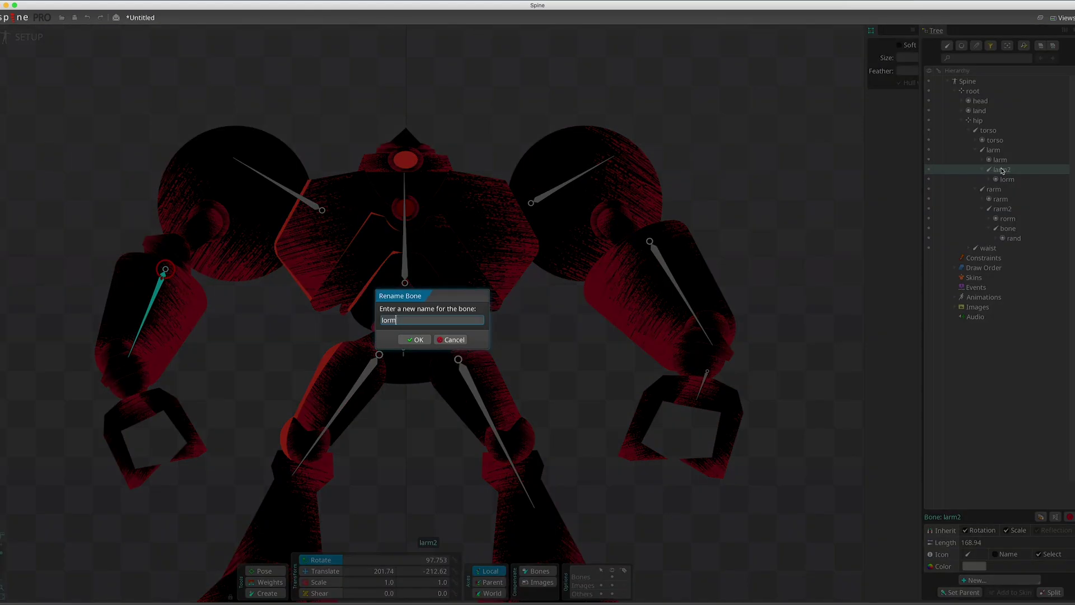
key(Return)
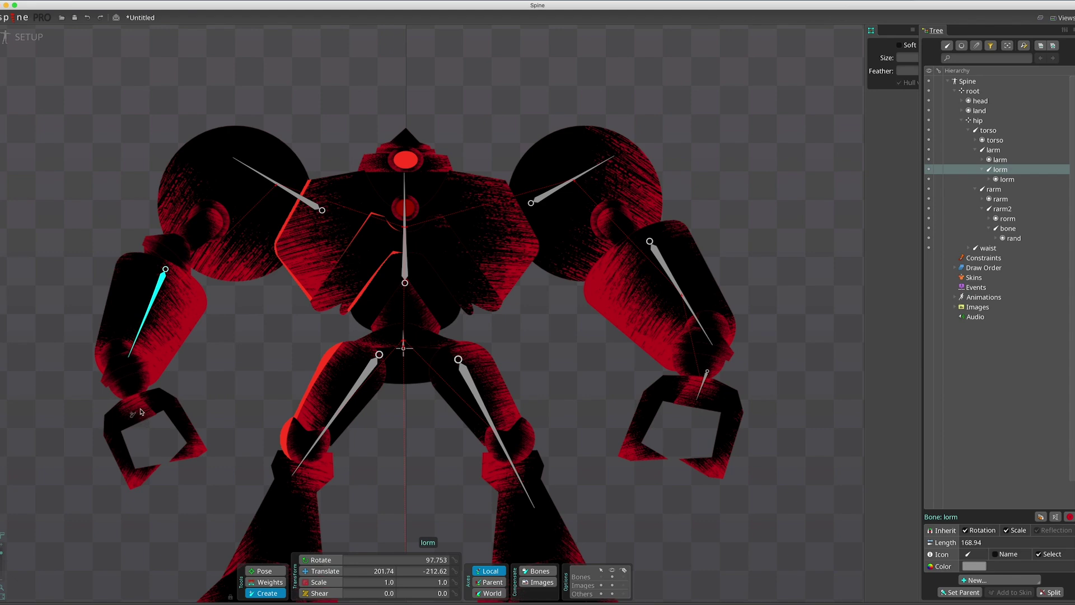
Draw a child bone of lorm through the hand, parent the land slot to it and rename the bone land
drag(136, 409, 157, 453)
drag(980, 111, 1010, 187)
double_click(1010, 180)
text(land)
key(Return)
Test the arm rig by rotating the rarm bone upward, and undo the pose
click(609, 188)
drag(593, 169, 584, 103)
key(space)
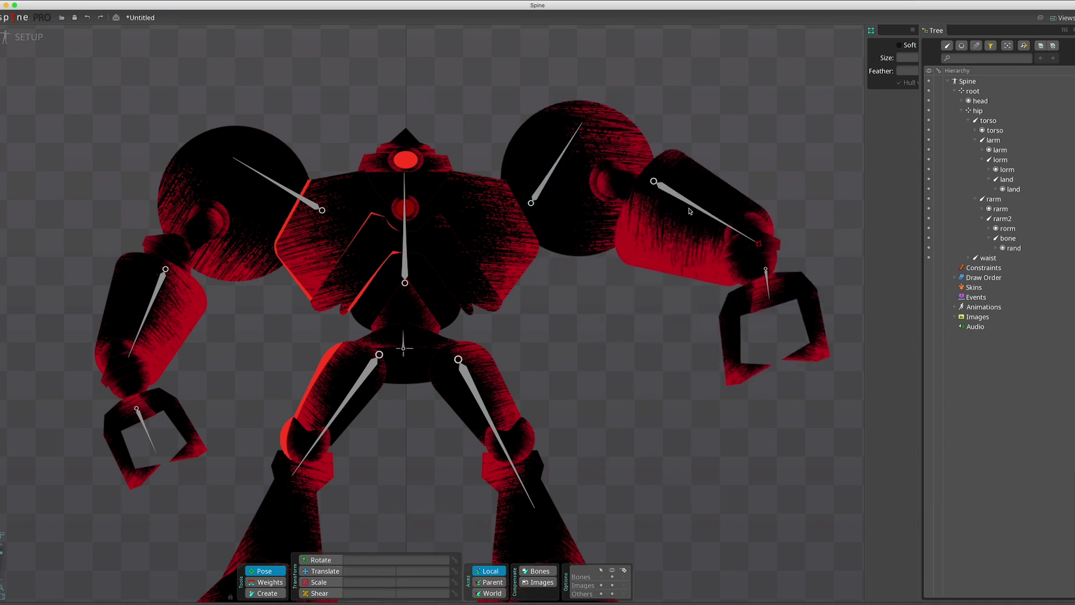
click(1030, 238)
drag(710, 212, 699, 234)
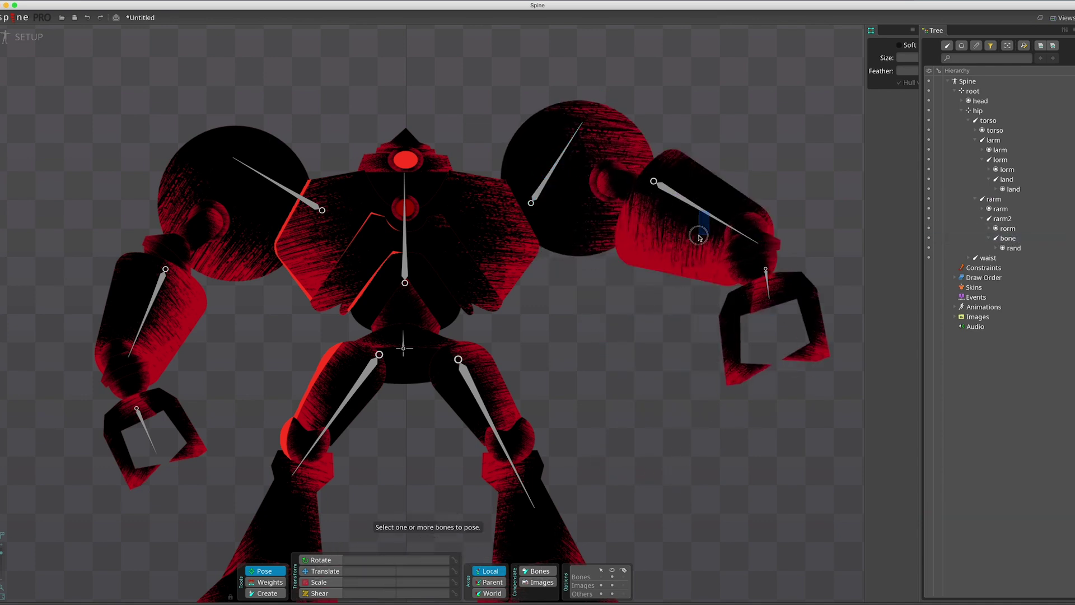
key(super+z)
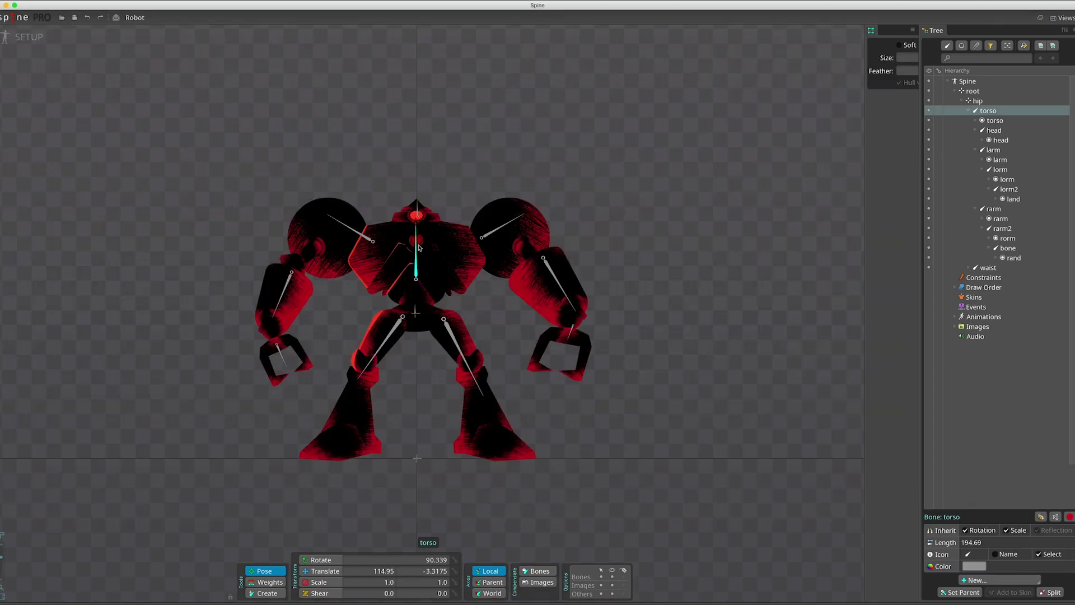
Test the Robot rig by rotating the torso, arm, head and leg bones into a strongly tilted pose
mouse_move(418, 243)
mouse_down()
mouse_move(401, 236)
mouse_move(411, 241)
mouse_up()
drag(556, 258, 547, 163)
mouse_move(602, 188)
mouse_down()
mouse_move(615, 206)
mouse_move(613, 195)
mouse_up()
click(450, 335)
drag(450, 335, 445, 336)
drag(416, 269, 460, 221)
click(460, 221)
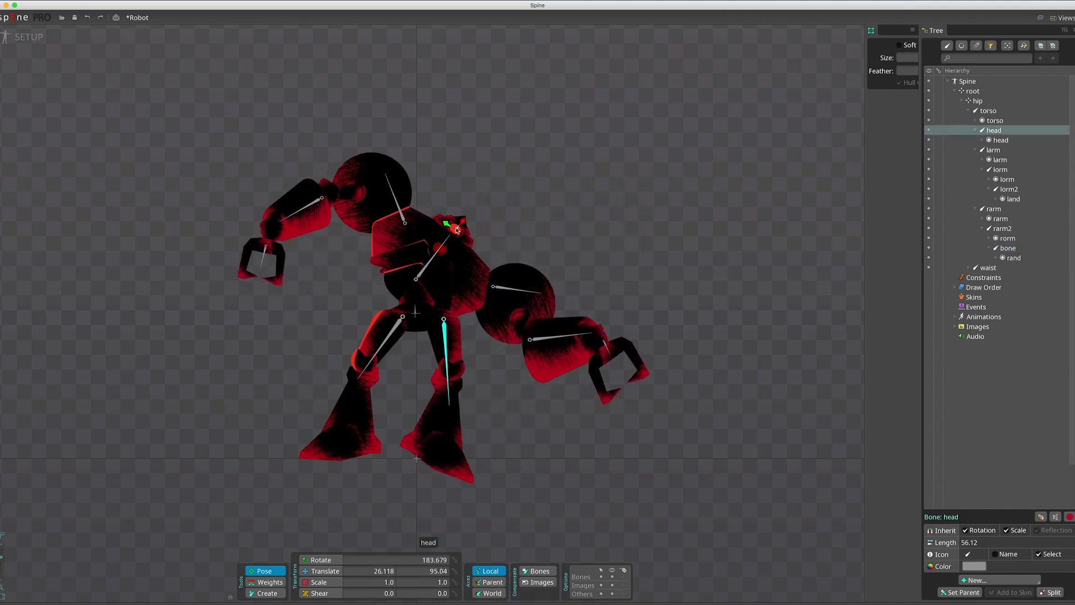
drag(393, 193, 349, 222)
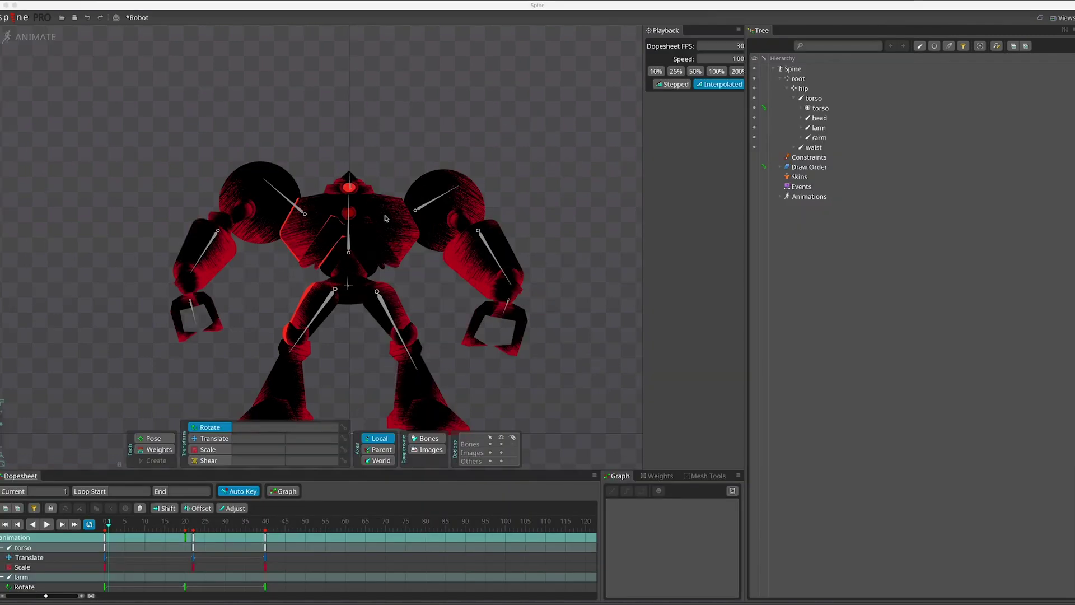
Enlarge the dopesheet and key the rotation of the rarm bone at frame 40 of the animation
click(422, 204)
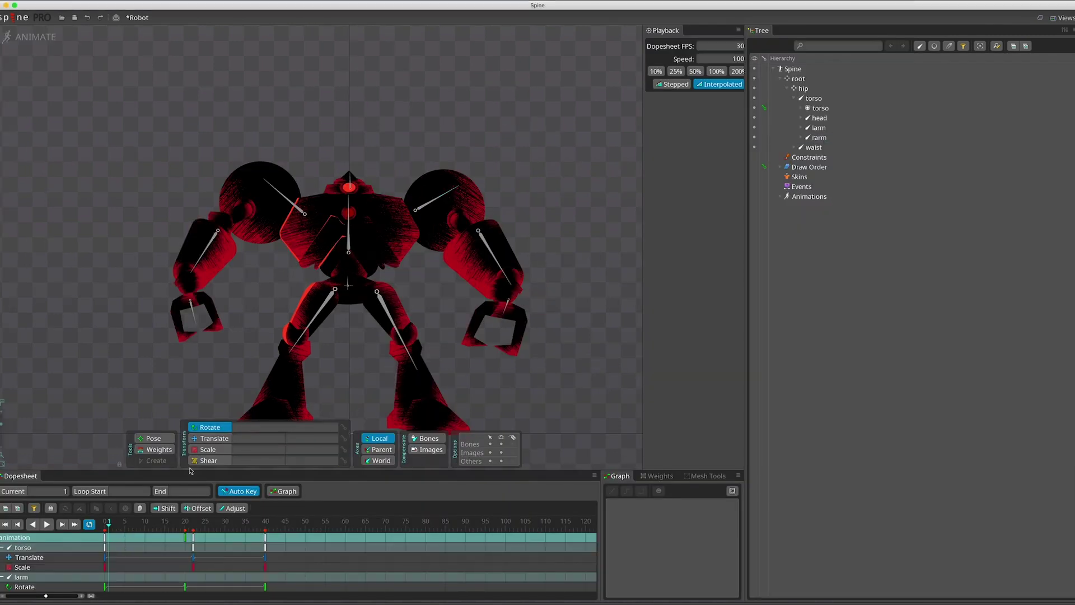
drag(189, 470, 187, 389)
drag(109, 445, 104, 445)
click(63, 498)
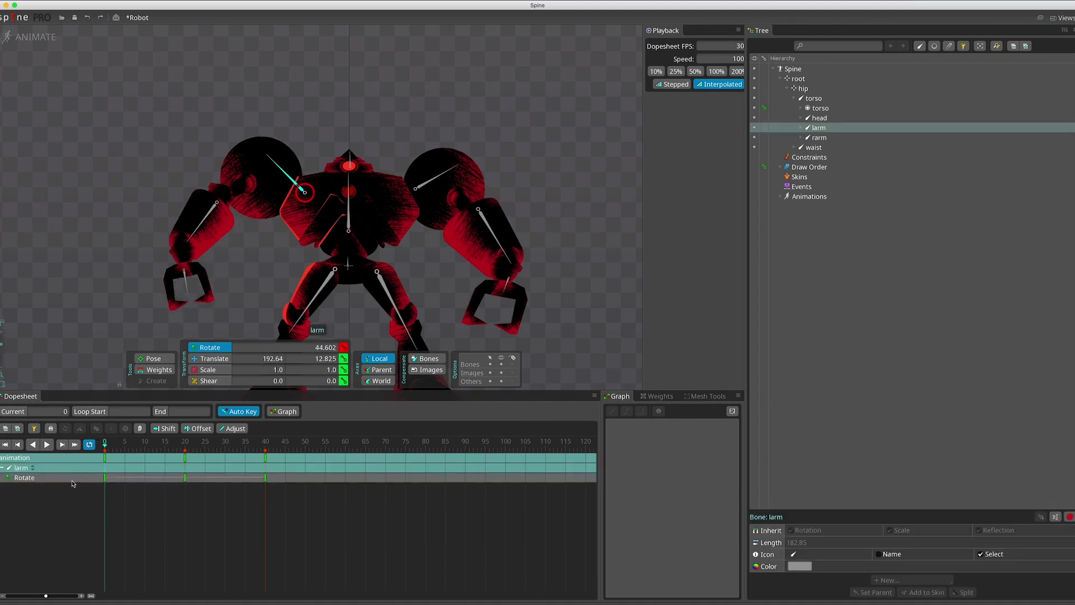
click(422, 184)
click(264, 441)
click(344, 347)
key(Escape)
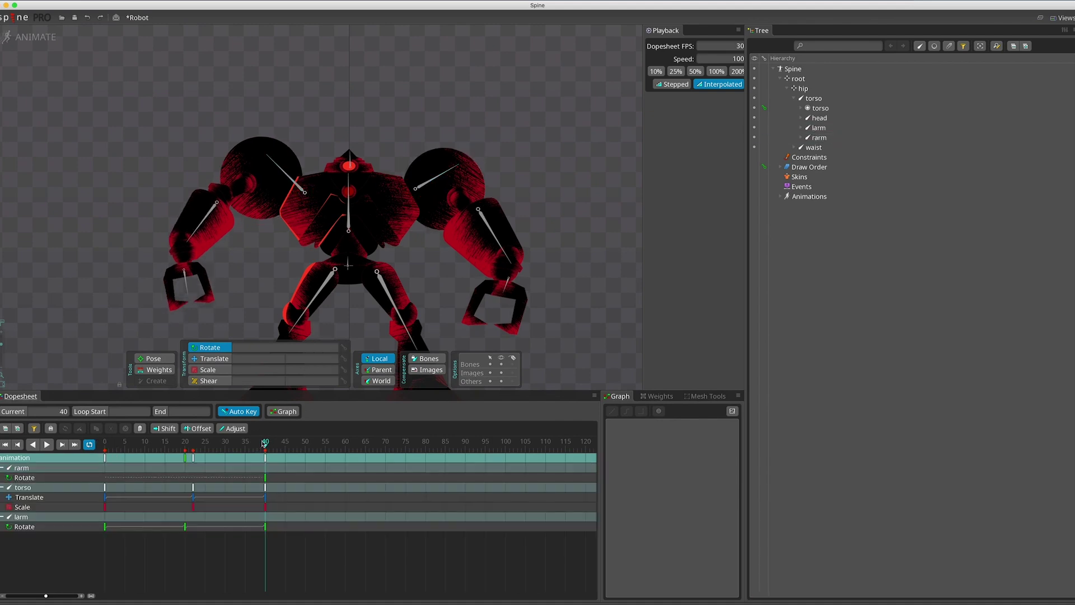
Rotate the rarm bone slightly at frame 0 and key its rotation there
drag(265, 443, 194, 453)
click(61, 477)
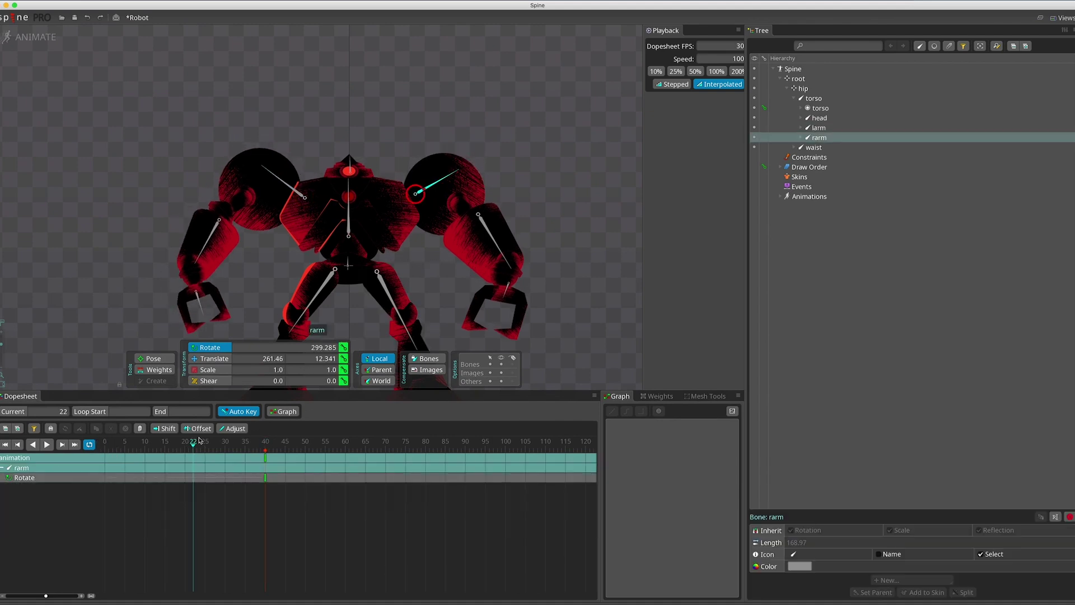
drag(194, 449, 104, 448)
click(343, 348)
drag(439, 176, 436, 170)
Copy the rarm rotation key from frame 0, paste it at frame 40 and play the animation
drag(107, 442, 102, 503)
key(super+c)
click(265, 443)
drag(270, 472, 257, 503)
key(super+v)
key(d)
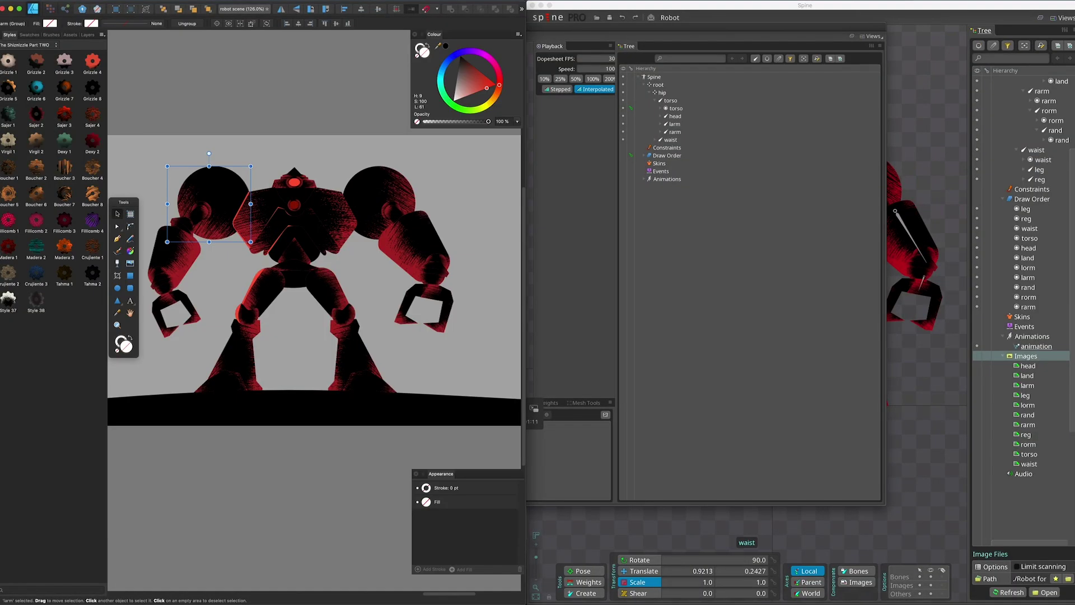
Switch to Affinity Designer and apply the Boucher 2 style to both of the robot's shoulder spheres
drag(2, 253, 0, 257)
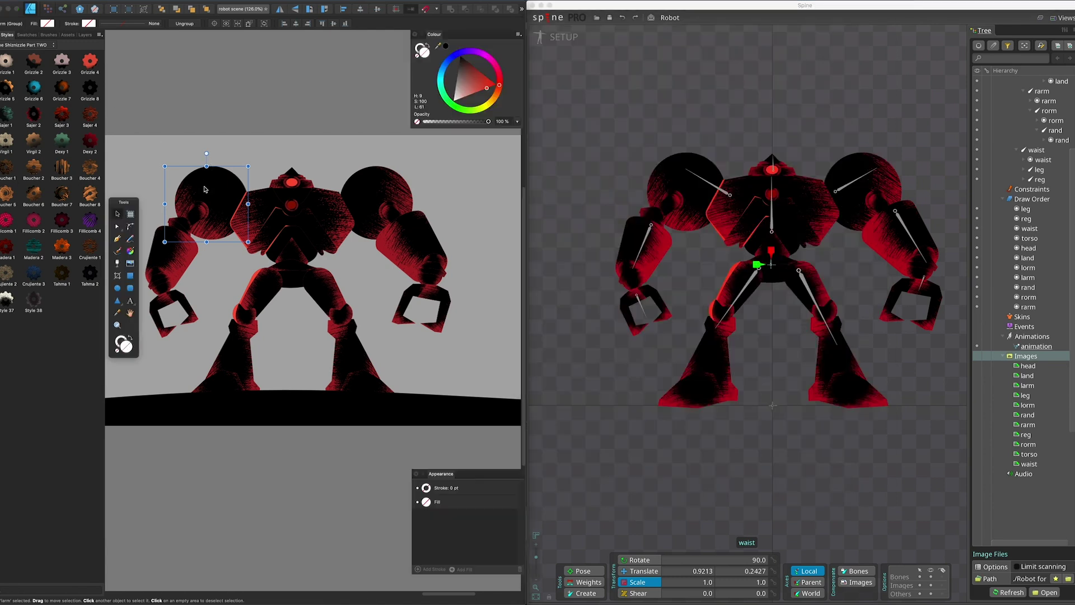
double_click(205, 190)
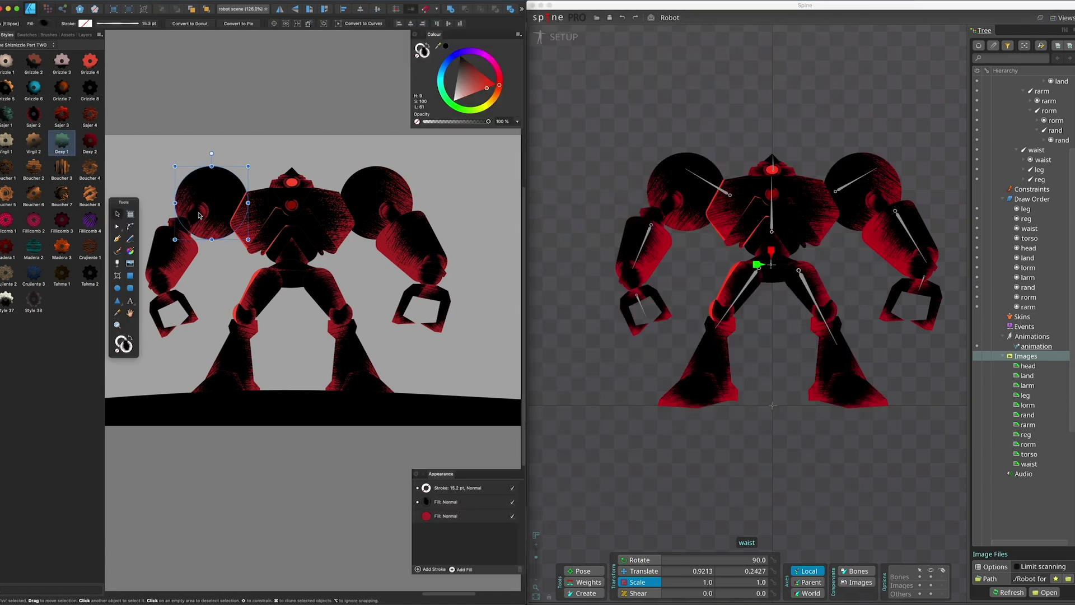
click(273, 193)
click(204, 188)
shift+click(379, 188)
click(207, 191)
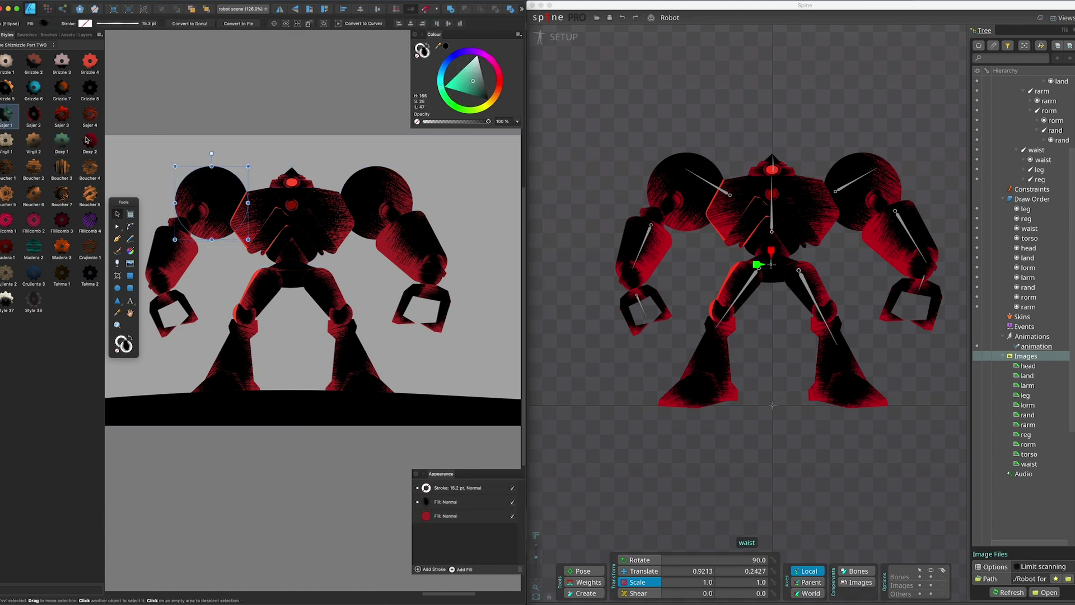
click(34, 167)
click(359, 185)
click(34, 167)
Apply the Boucher 3 style to the robot's torso and both forearms
double_click(237, 199)
click(59, 168)
click(177, 251)
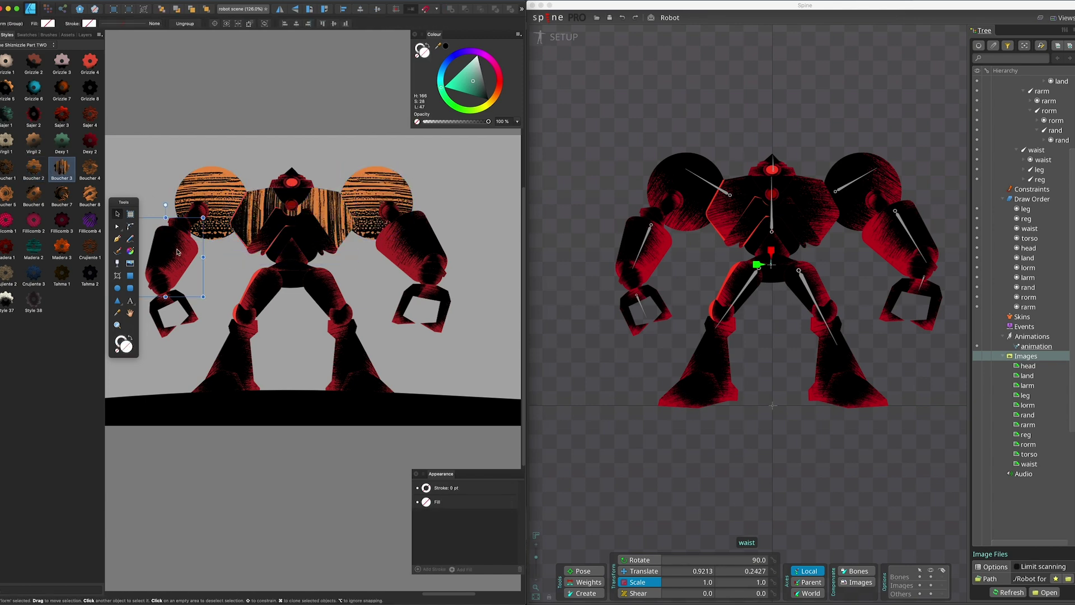
double_click(181, 255)
click(59, 168)
double_click(389, 242)
click(61, 168)
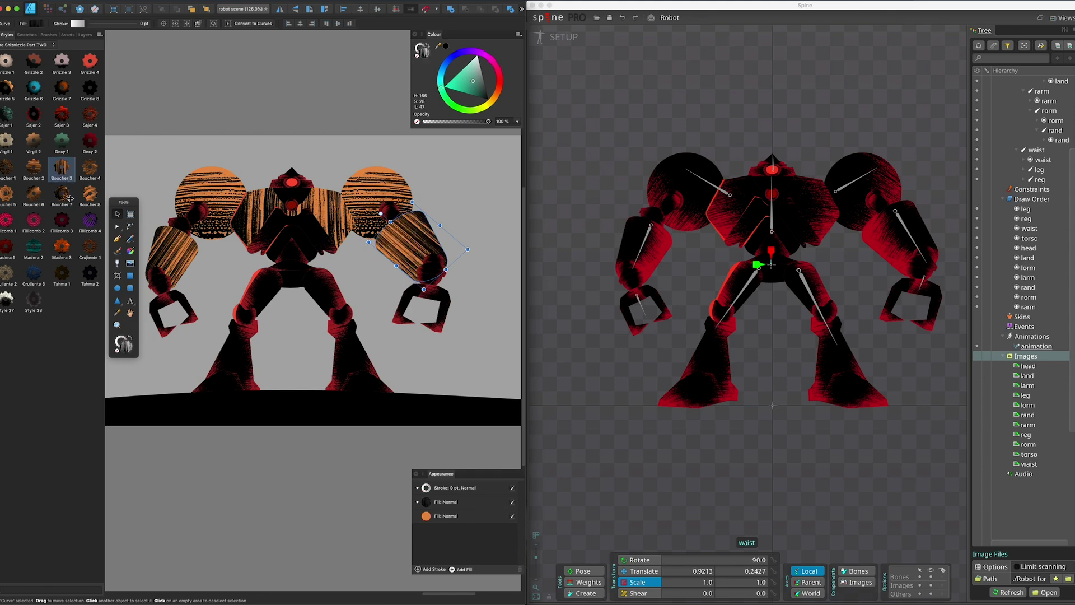
Export the restyled slices through the Export Persona, switch to Spine, refresh its image files and view the result in Animate mode
click(61, 10)
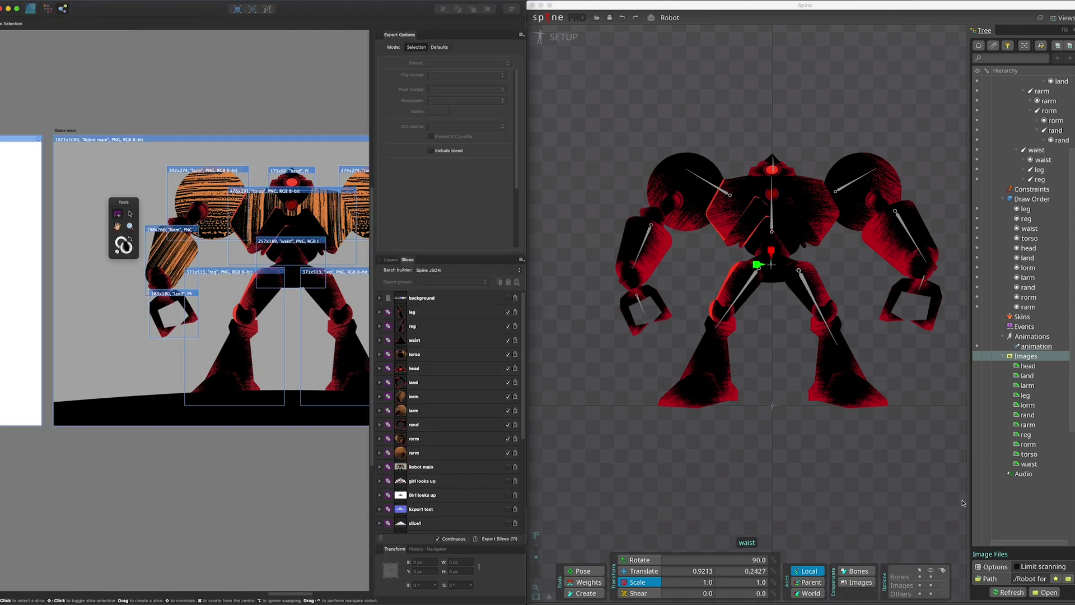
click(1023, 593)
click(1015, 596)
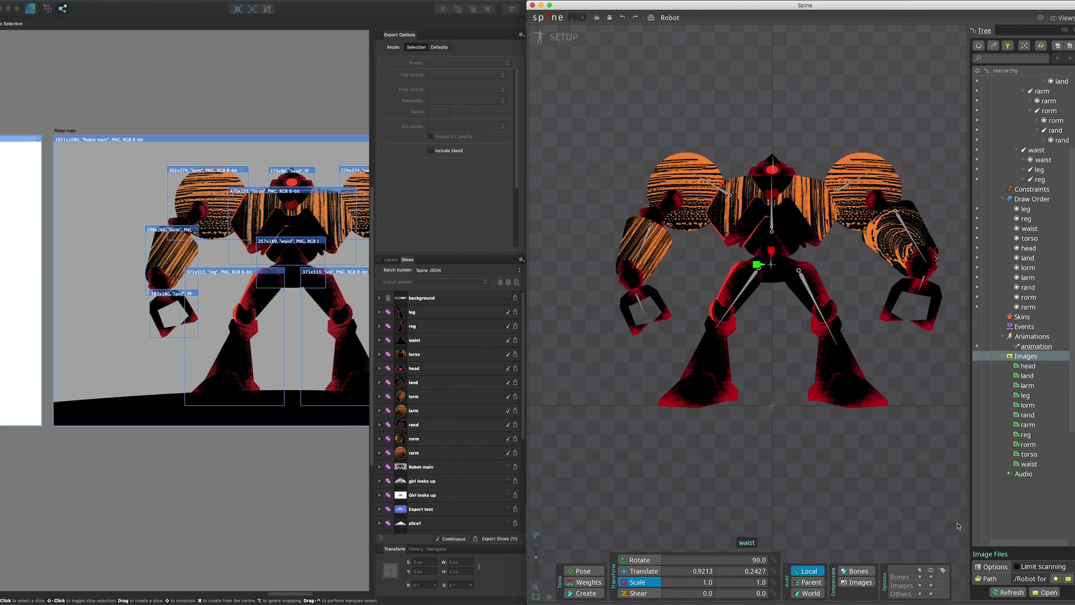
click(554, 37)
click(251, 118)
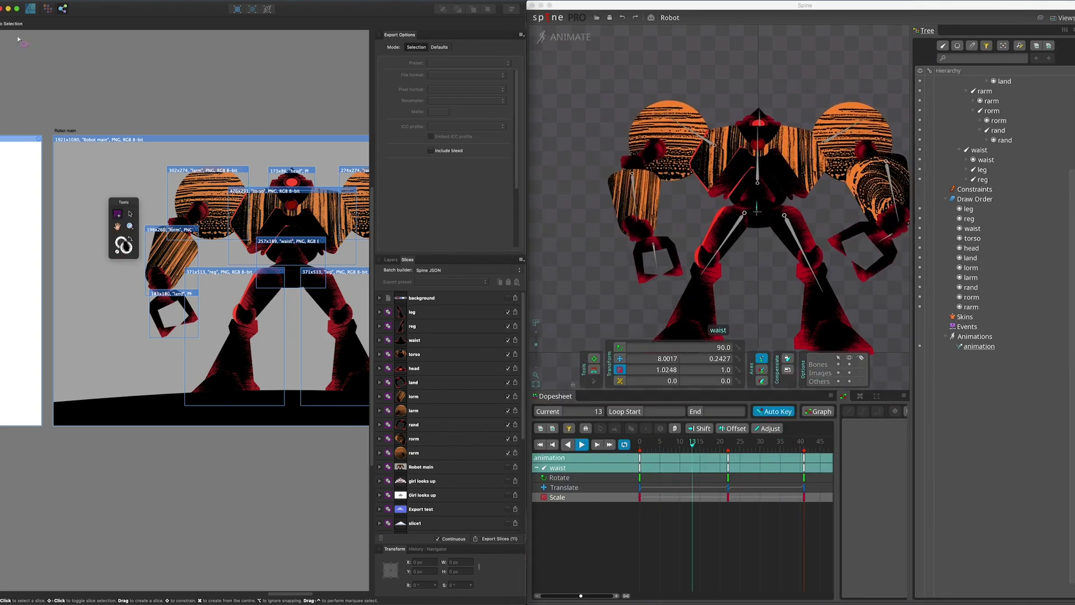
Return to Affinity Designer's Designer Persona and apply the Fillicomb 2 style to both shoulder spheres
click(28, 12)
click(214, 192)
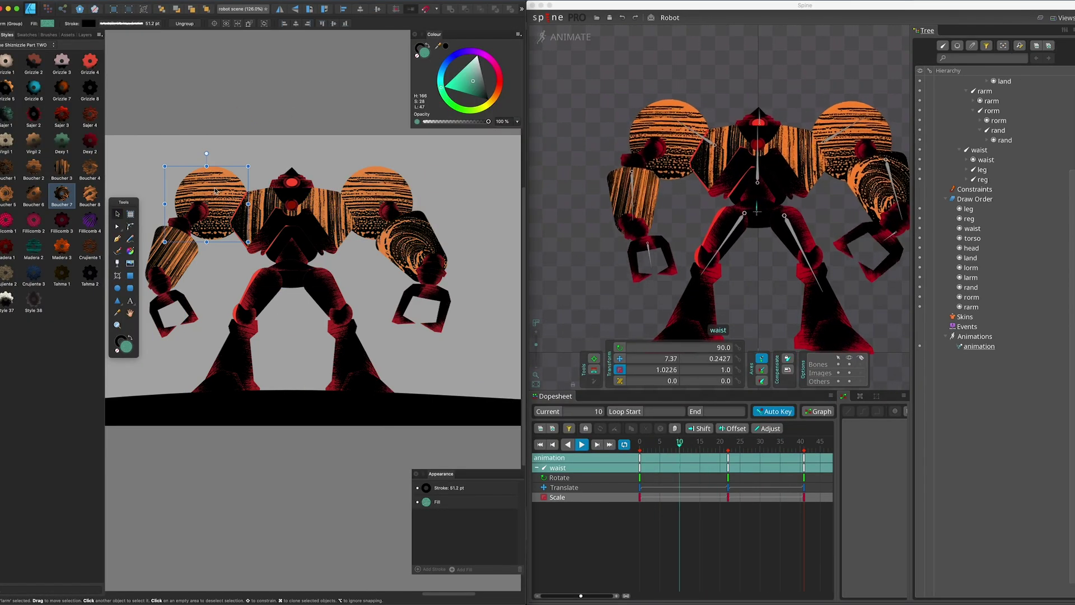
click(34, 218)
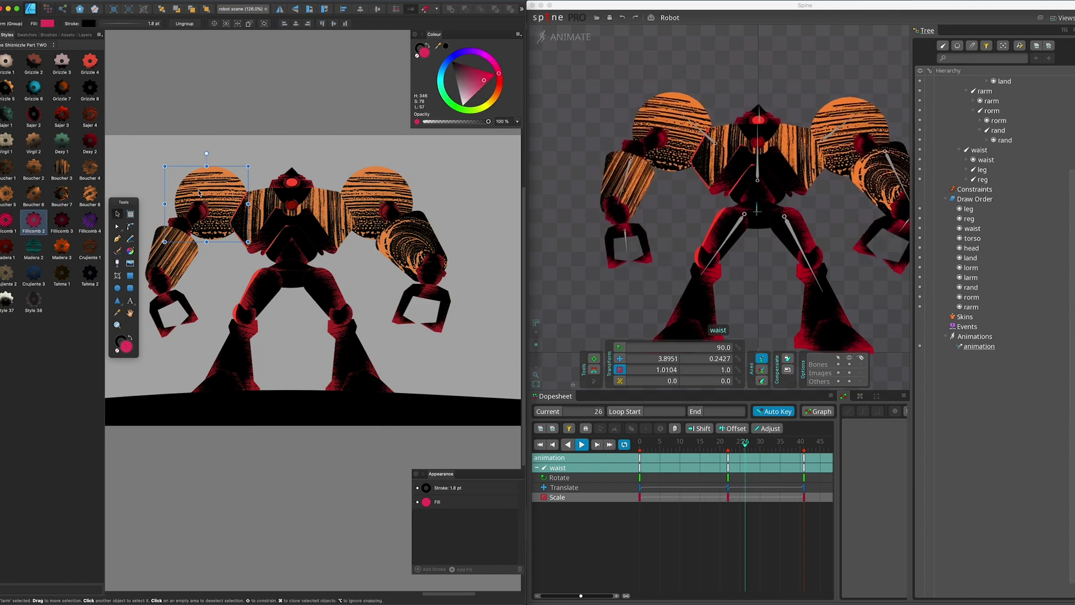
click(377, 199)
click(35, 219)
Apply the Fillicomb 2 style to the robot's two forearms
double_click(171, 249)
click(38, 221)
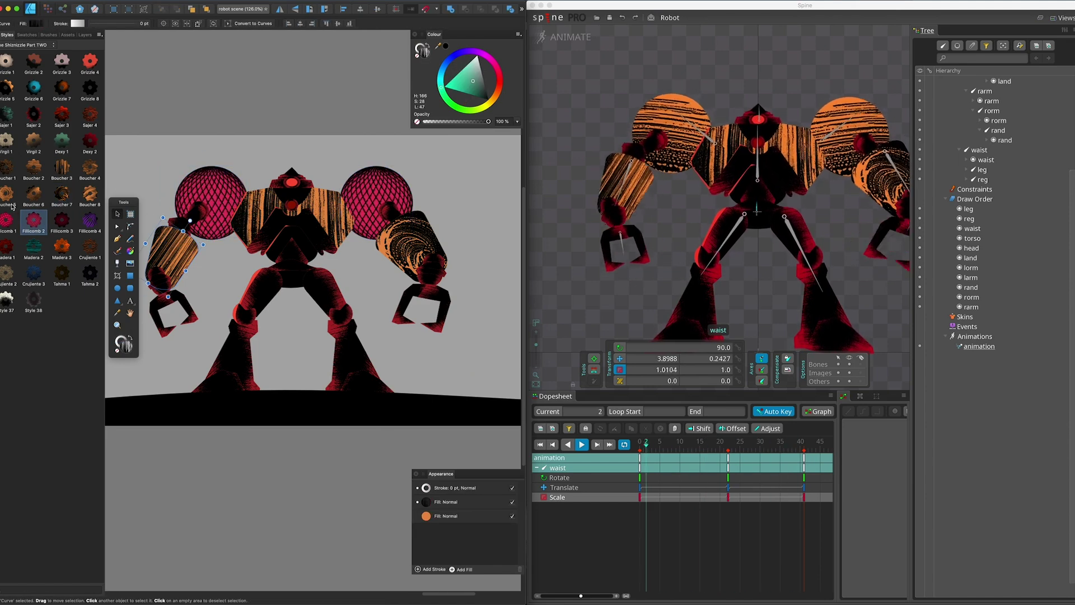
click(34, 219)
click(418, 247)
click(34, 219)
Try the Fillicomb styles on the torso, settle on Fillicomb 2 and enlarge its bitmap pattern with the Fill tool
click(258, 221)
click(51, 225)
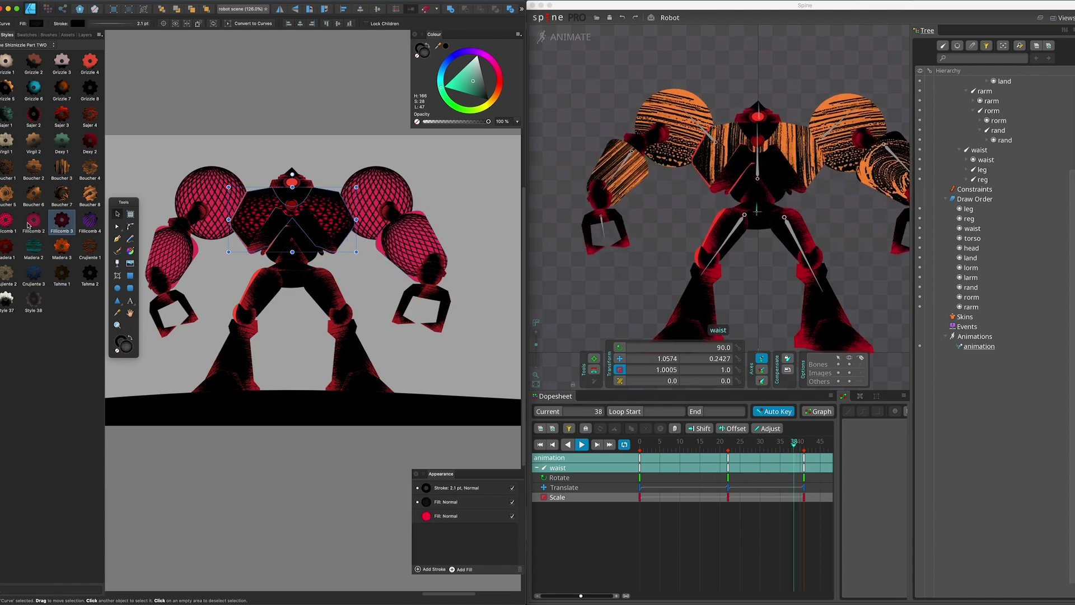
click(9, 223)
click(33, 223)
click(130, 251)
drag(260, 202, 370, 229)
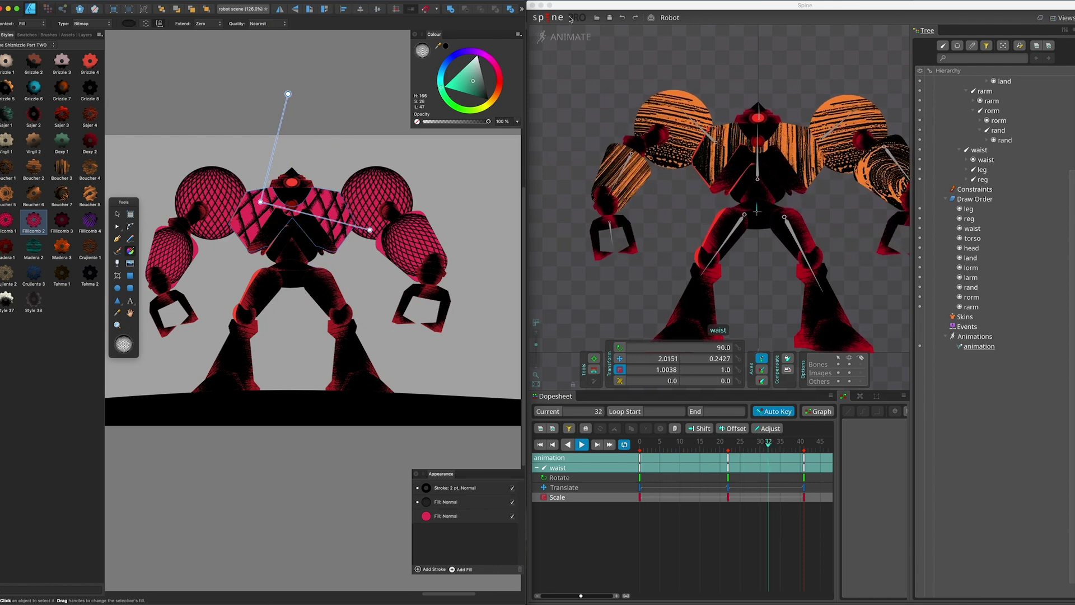
Switch to Spine, refresh the image files in Setup mode and return to Animate mode
click(570, 18)
click(567, 37)
click(1025, 356)
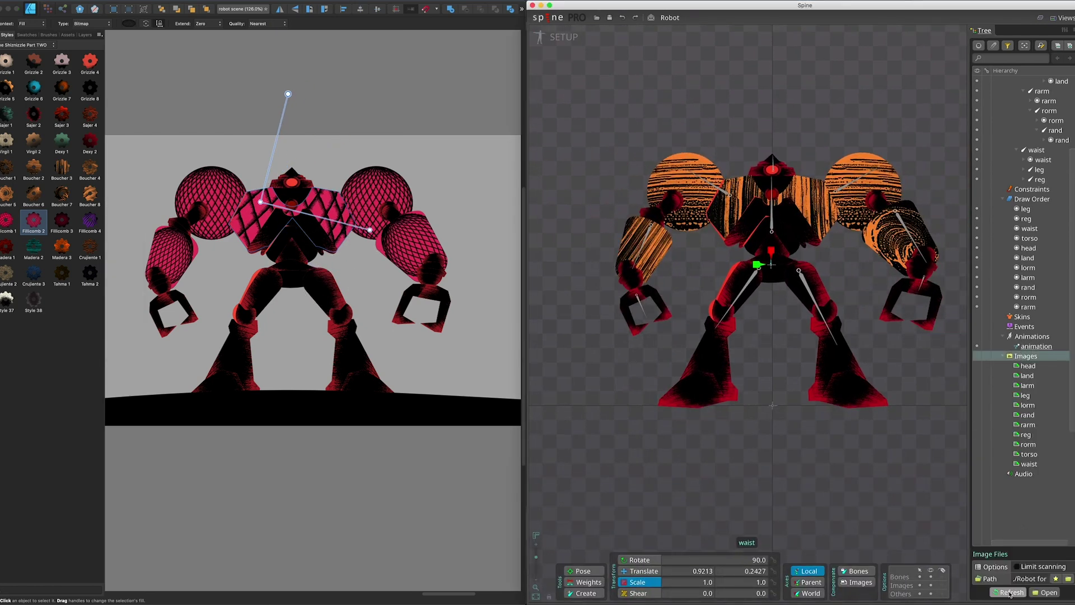
click(563, 37)
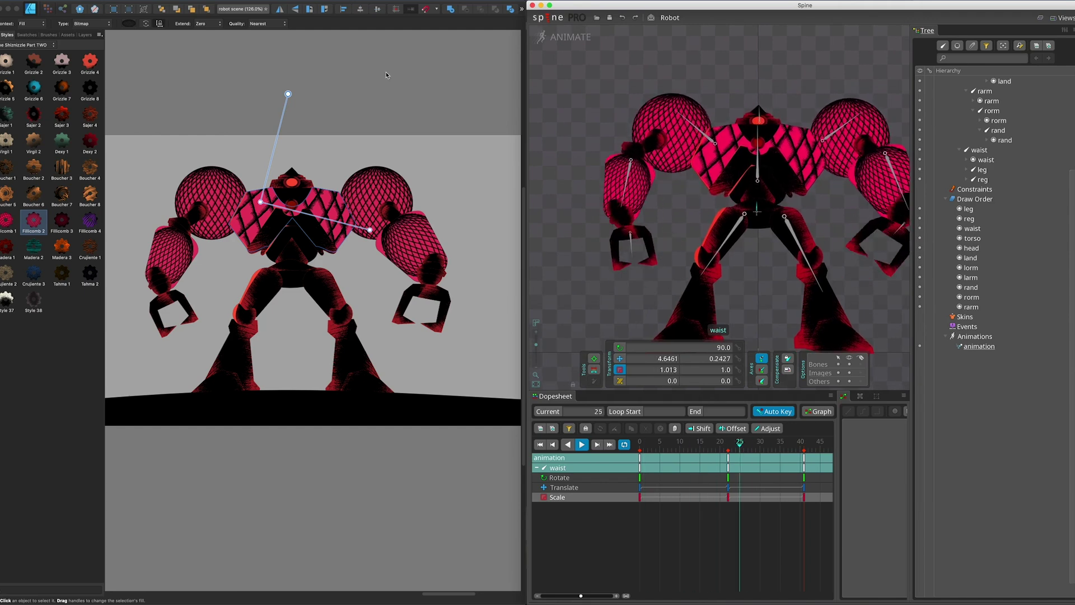
Switch to Affinity Designer, select the robot's arm parts and load the Part ONE style collection
click(211, 185)
key(v)
click(209, 183)
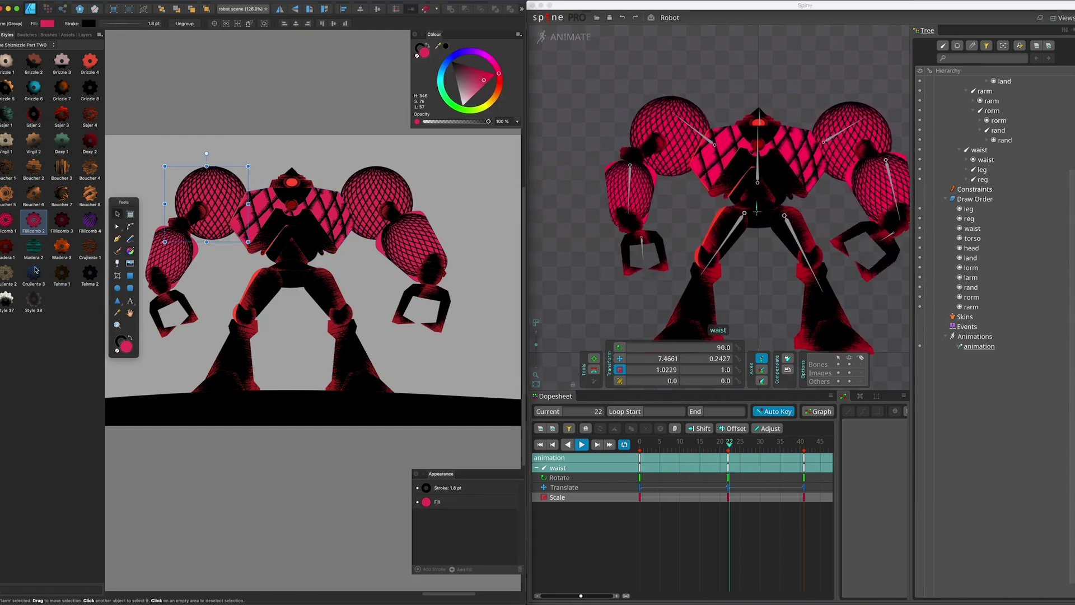
click(199, 209)
click(44, 45)
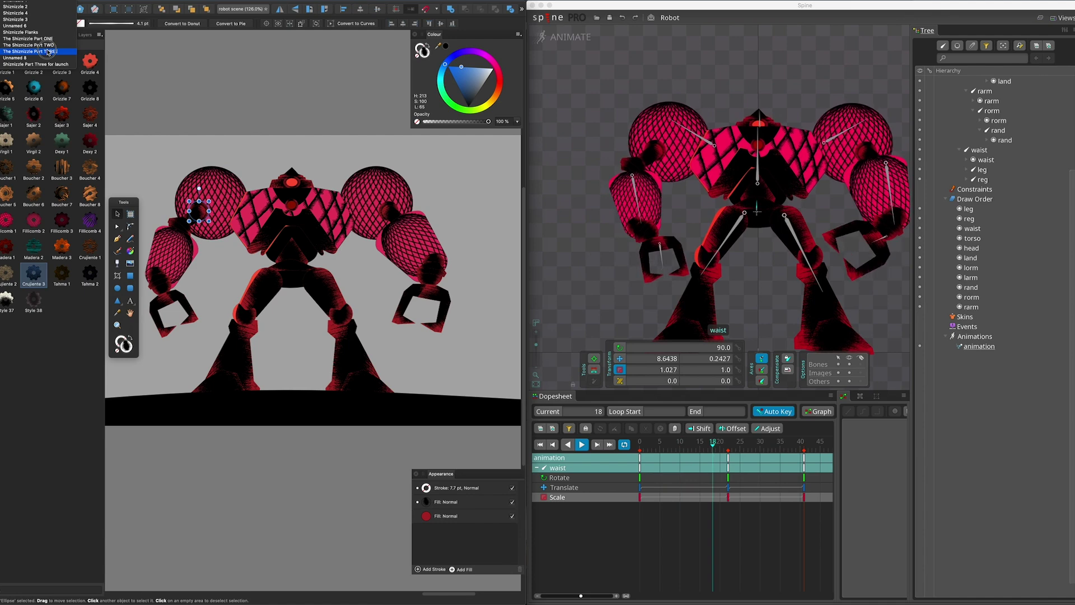
click(34, 38)
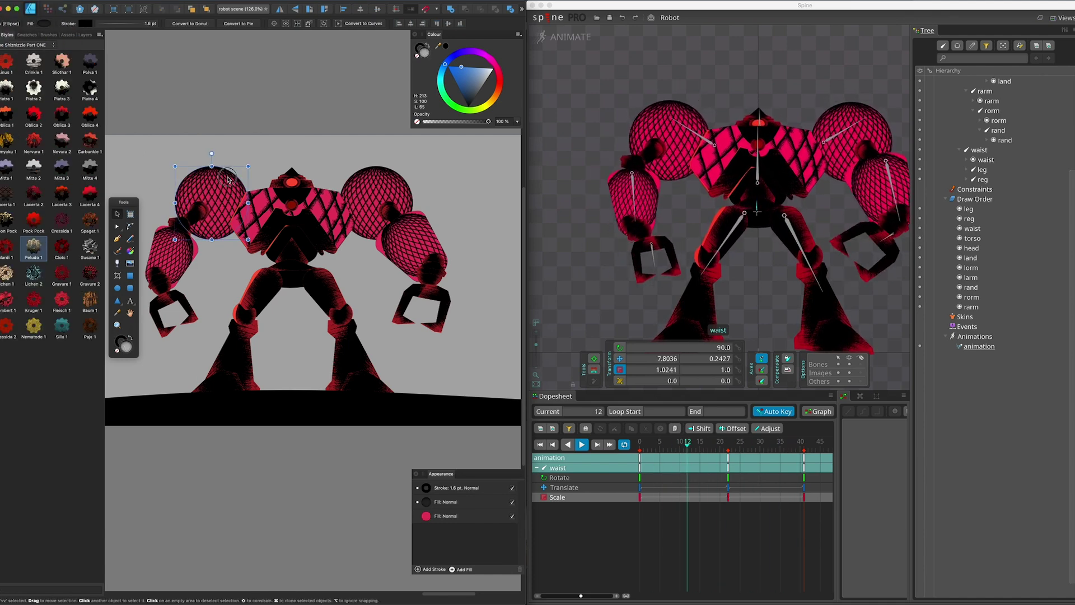
Try several styles such as Peludo 1 and Gusano 1 on the left-hand shoulder sphere, and settle on Piatra 1
click(34, 244)
click(62, 247)
click(89, 246)
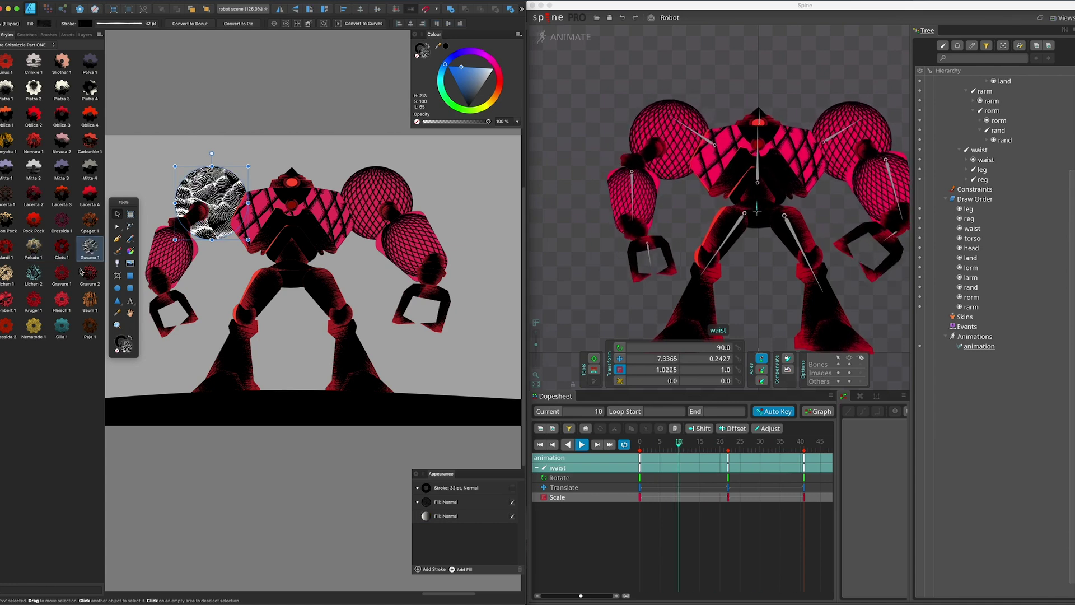
click(56, 93)
click(35, 95)
click(8, 91)
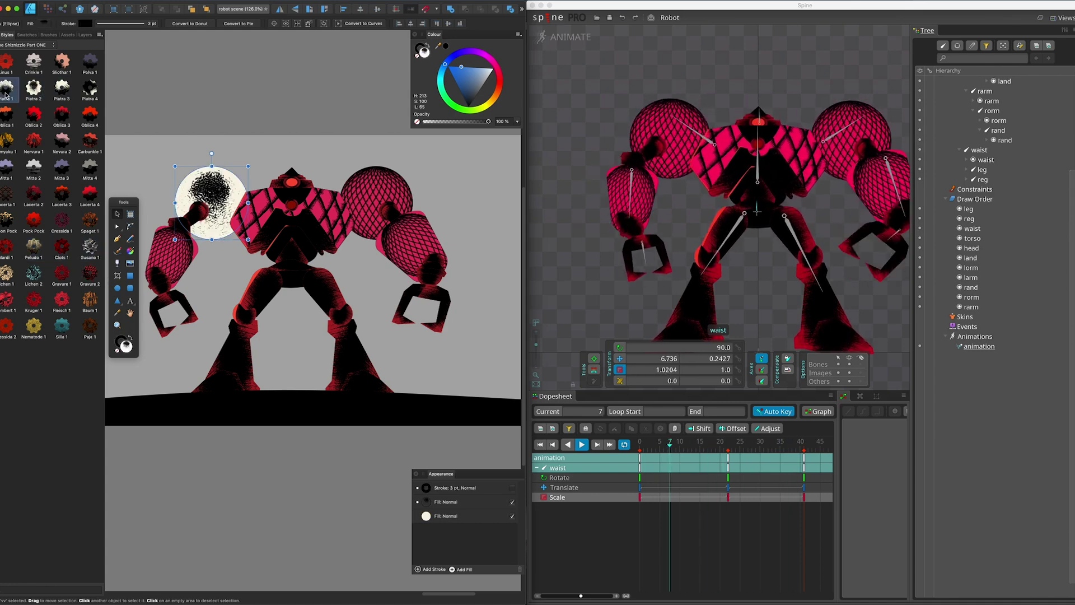
Apply the Piatra 1 style to the other shoulder sphere and both forearms
click(379, 191)
click(9, 90)
double_click(169, 242)
click(10, 90)
click(421, 242)
double_click(422, 242)
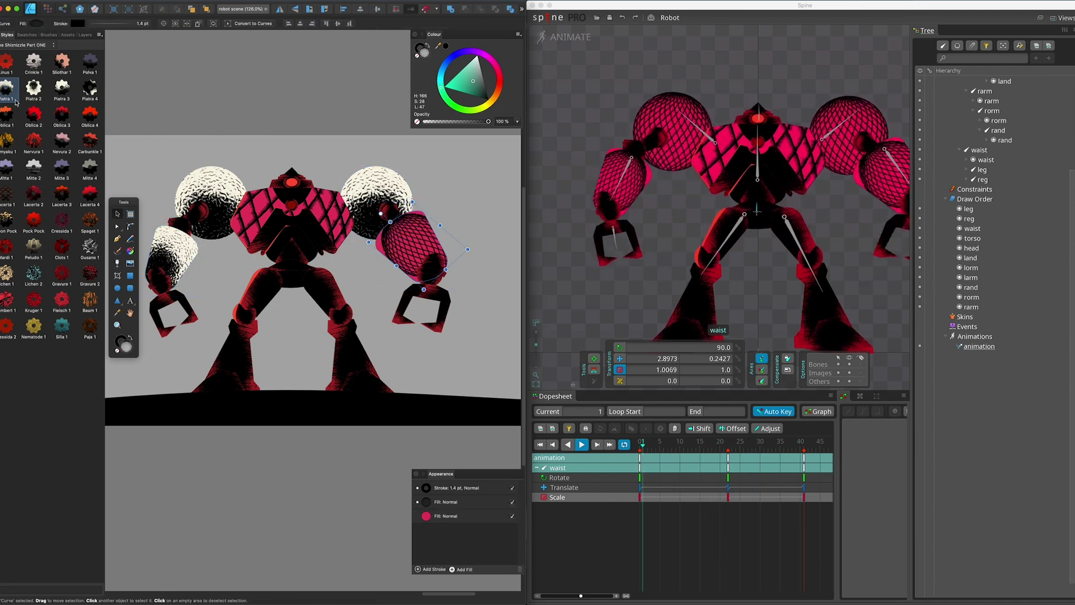
click(8, 90)
Apply the Piatra 1 style to the robot's torso
double_click(260, 218)
click(8, 90)
key(Tab)
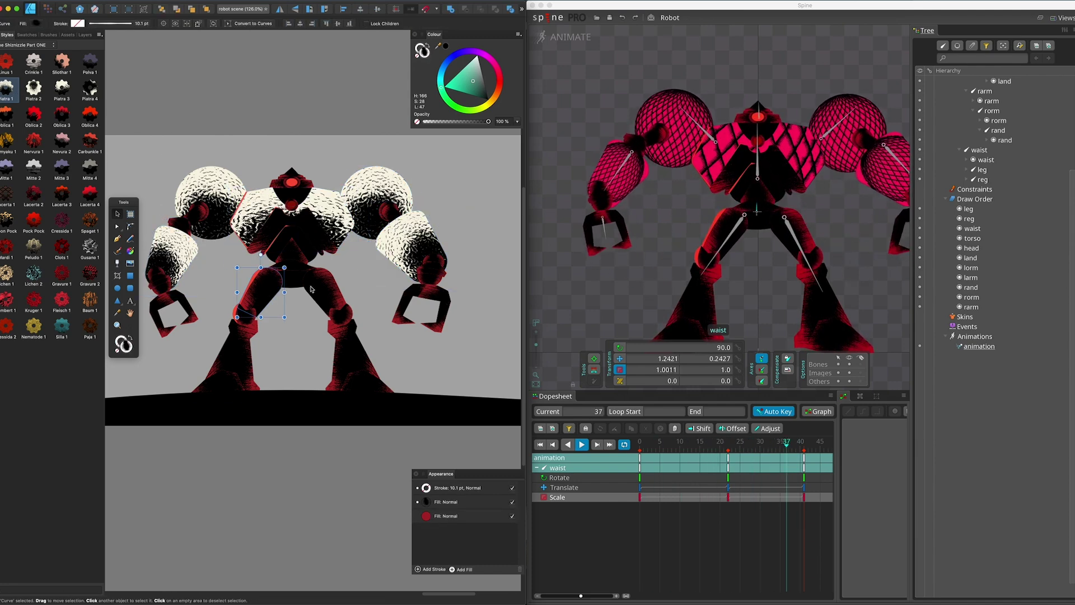
Apply the Piatra 1 style to the robot's left-hand thigh and refresh the robot's images in Spine's setup mode before returning to animation
click(8, 89)
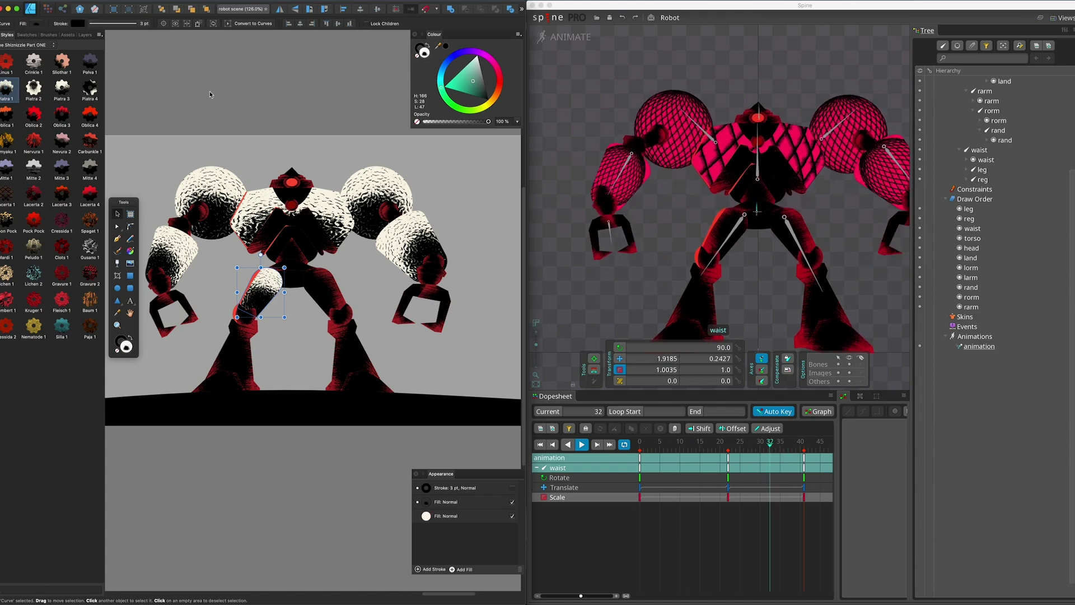
click(566, 36)
click(1029, 455)
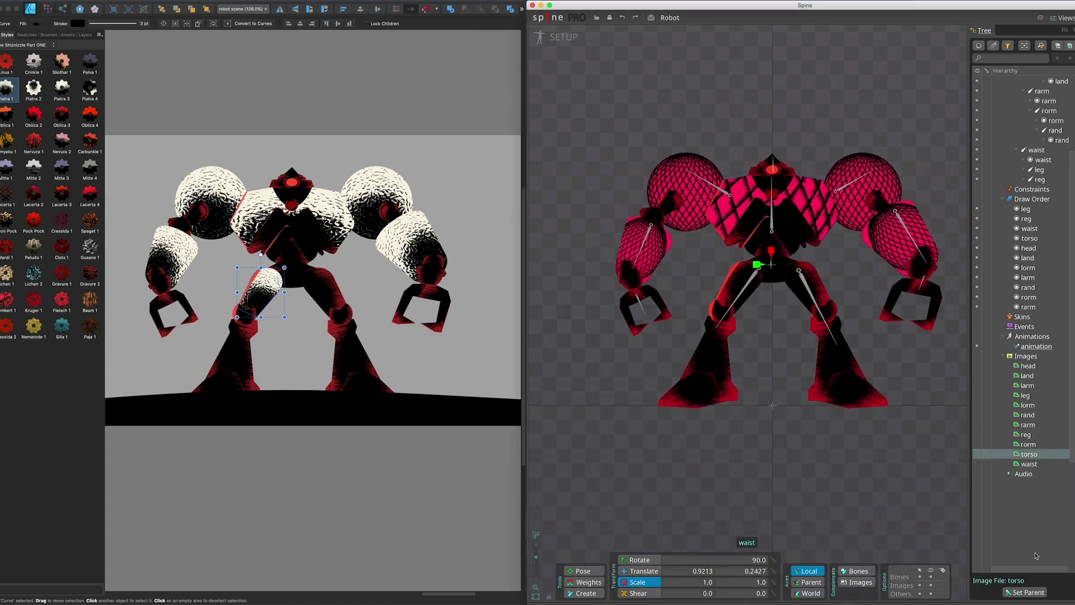
click(1026, 356)
click(563, 36)
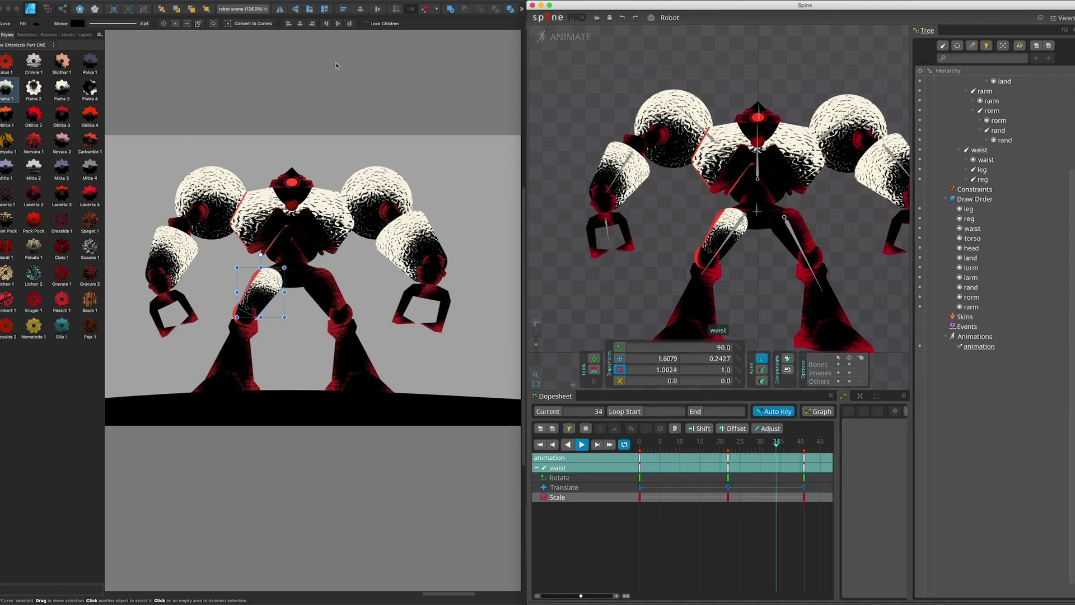
Apply the Piatra 1 style to the robot's right-hand thigh and both lower legs in Affinity Designer
click(326, 288)
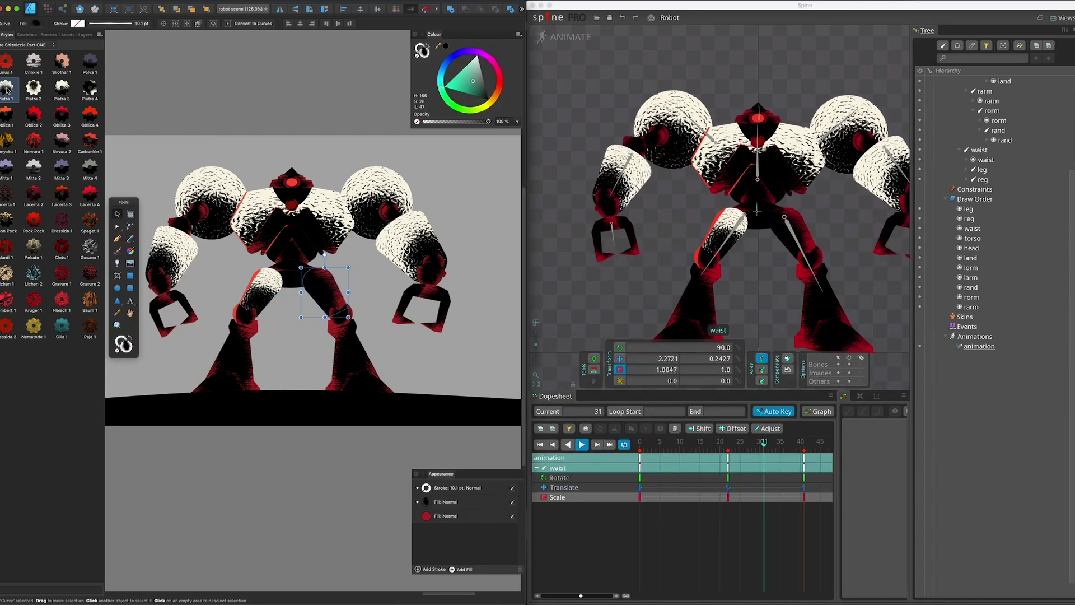
key(super+shift+v)
click(238, 353)
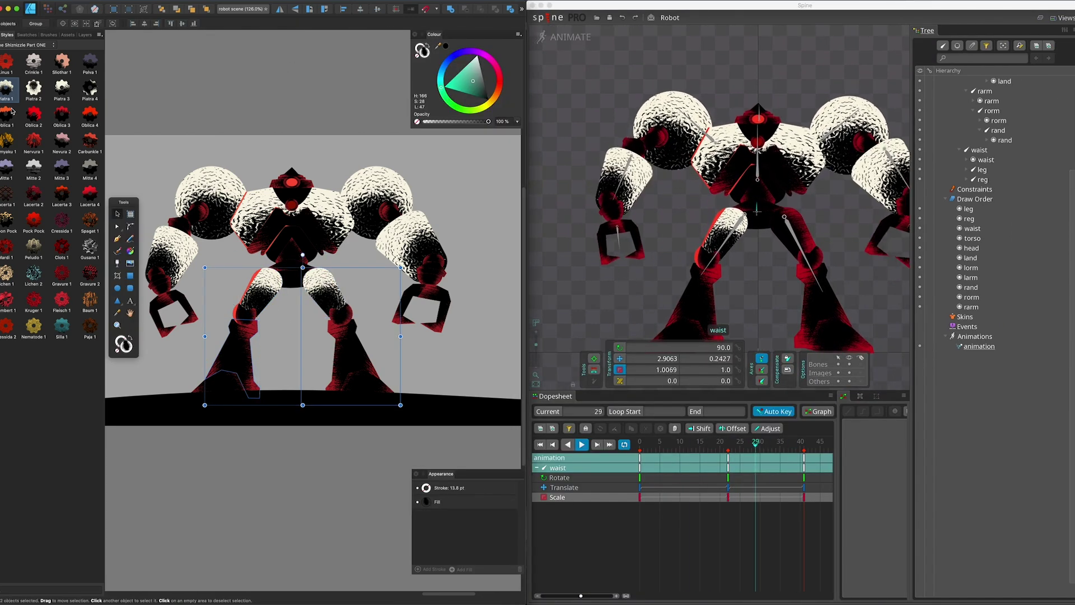
click(347, 356)
key(super+shift+v)
click(207, 204)
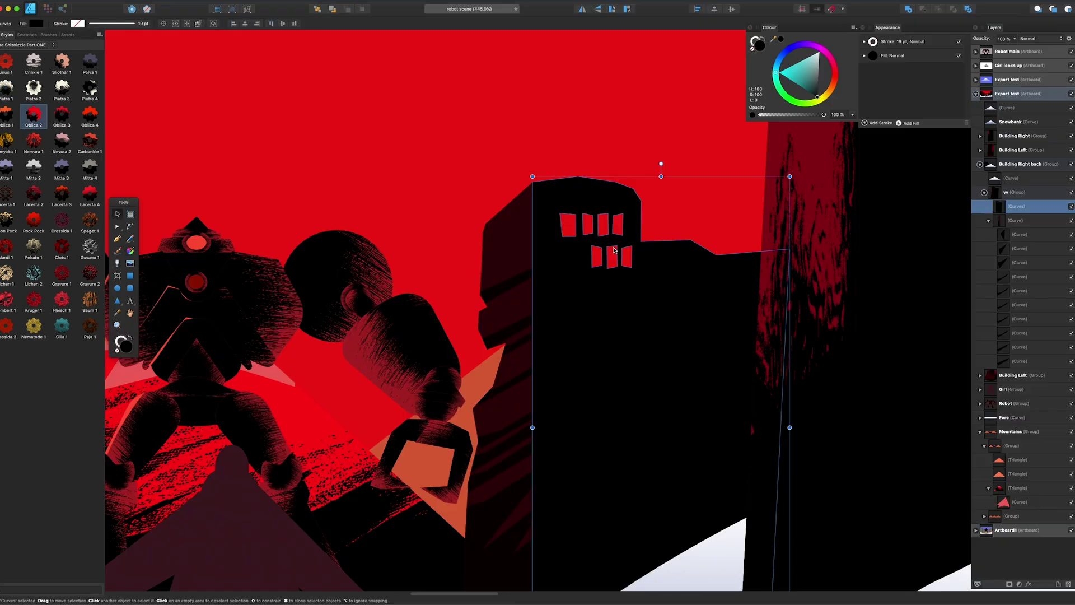
Try several textured brushes from The Shimizzle Brushes 1 2 on the black rear building's outline and settle on a slightly rough solid one
key(a)
scroll(674, 272, up, 3)
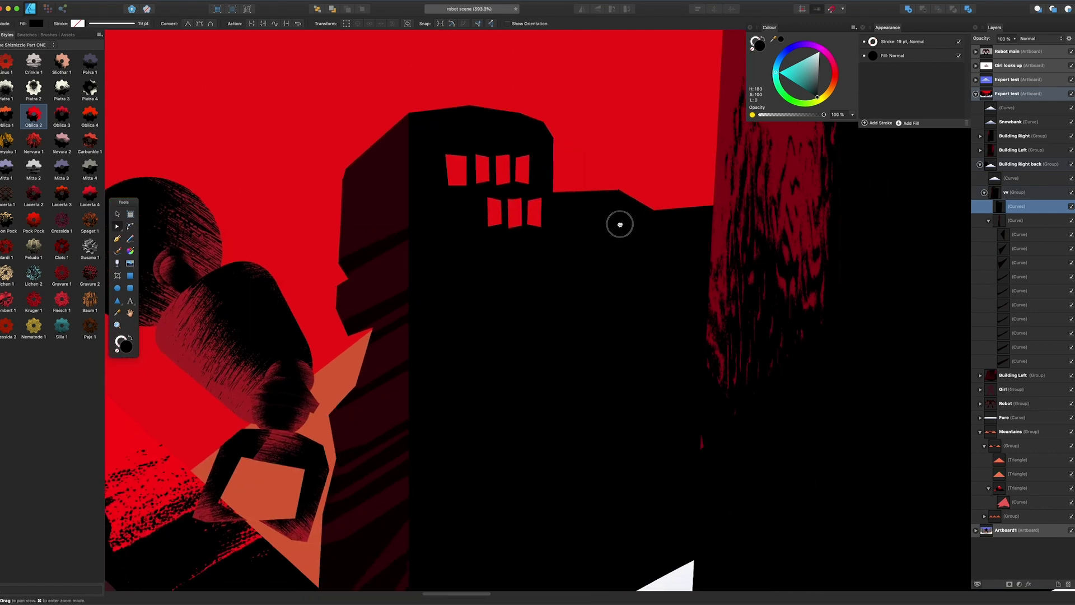
click(48, 34)
click(58, 79)
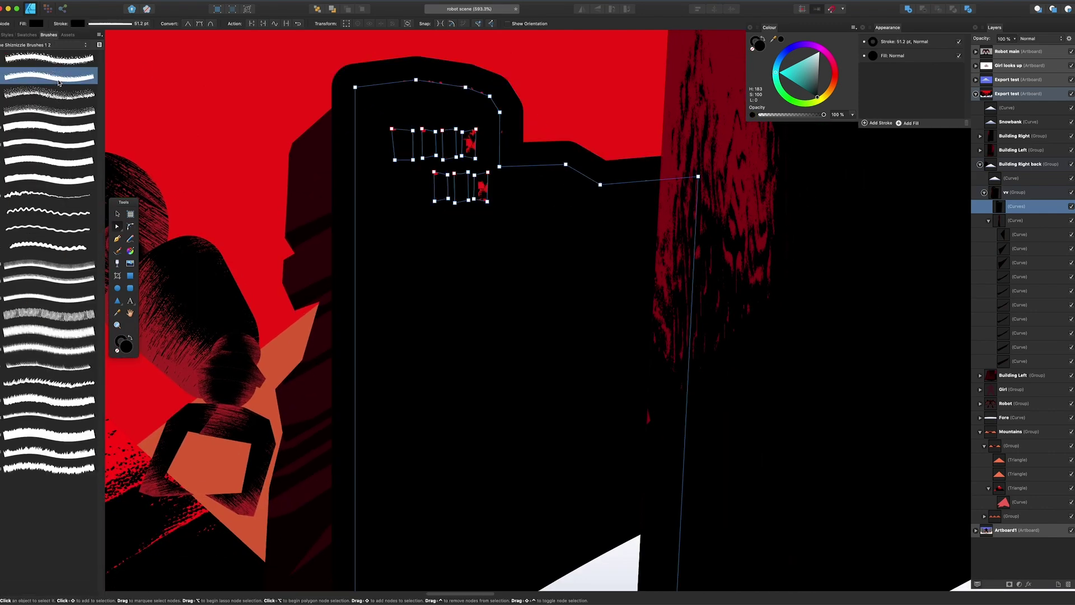
click(296, 23)
click(52, 112)
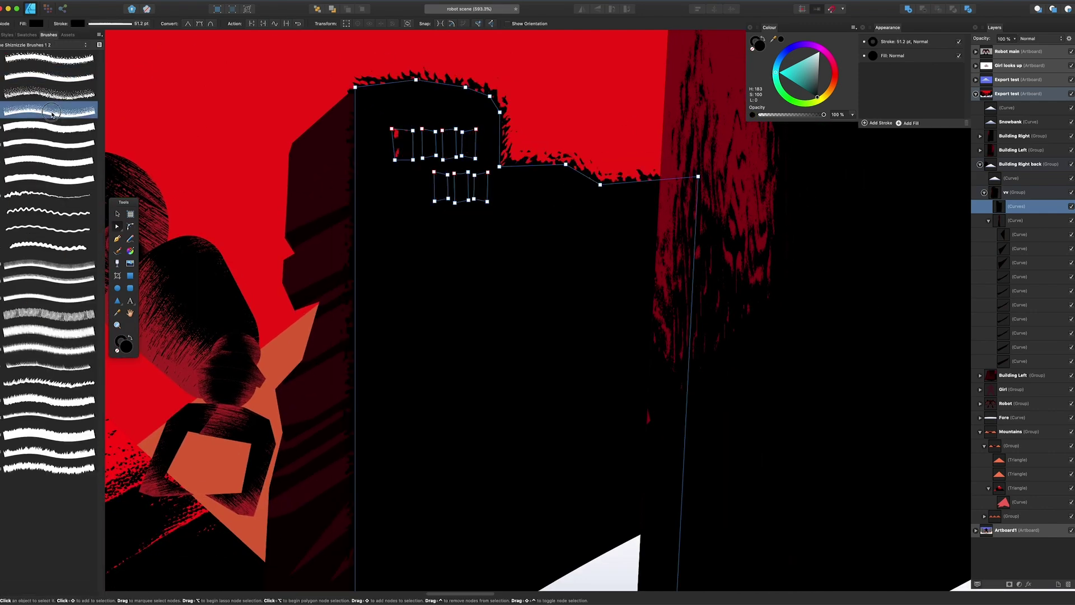
click(42, 215)
click(45, 248)
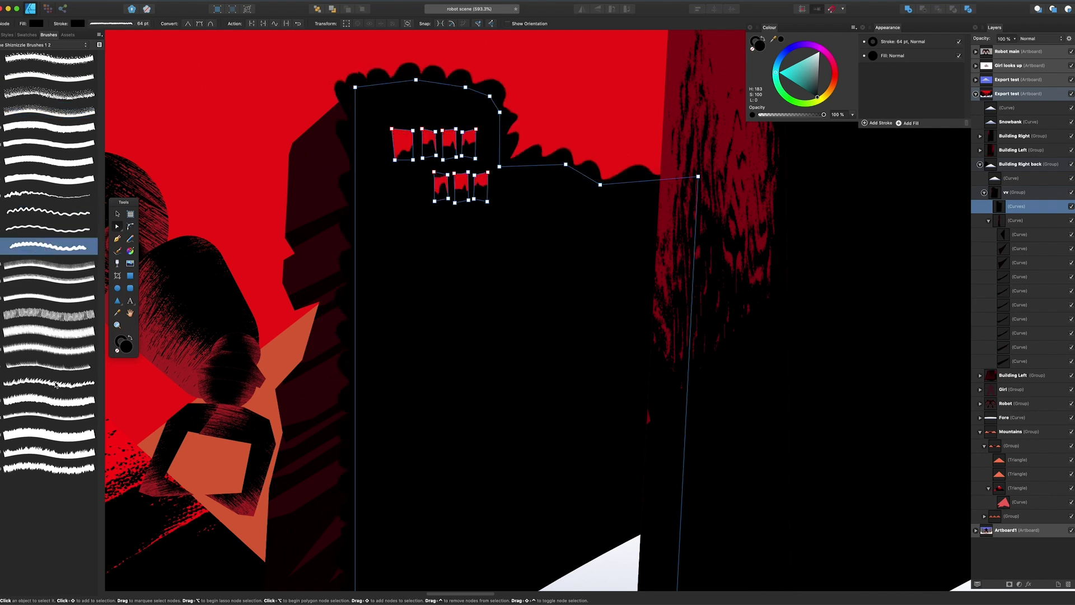
click(59, 178)
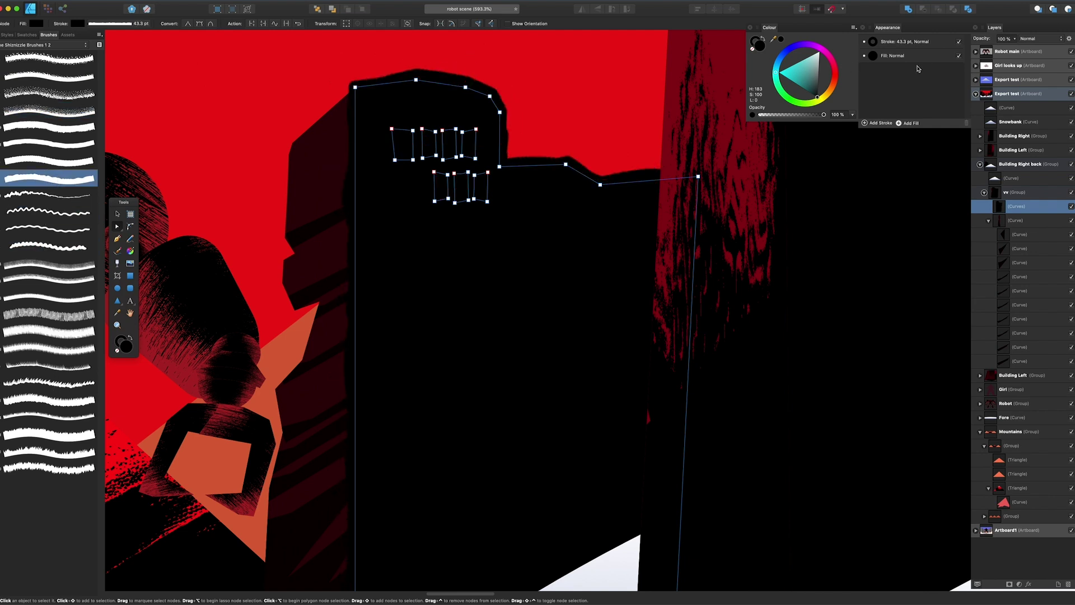
Set the building outline's stroke width to 8.5 pt and place the stroke behind the fill
click(937, 43)
click(902, 43)
drag(910, 69, 895, 71)
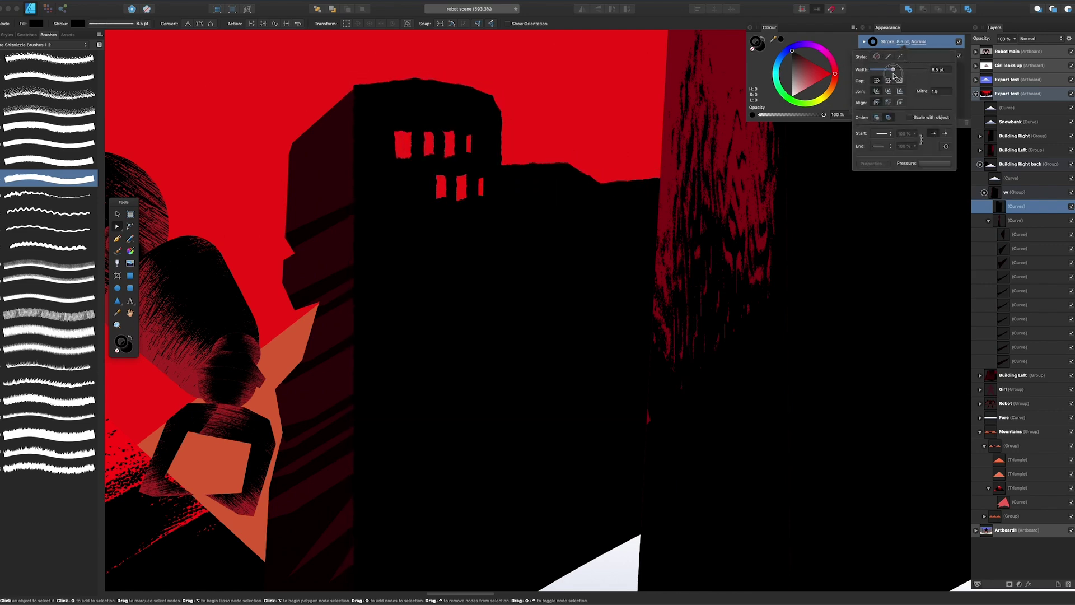
click(591, 74)
scroll(528, 140, down, 3)
click(406, 126)
scroll(543, 108, down, 1)
drag(543, 108, 576, 130)
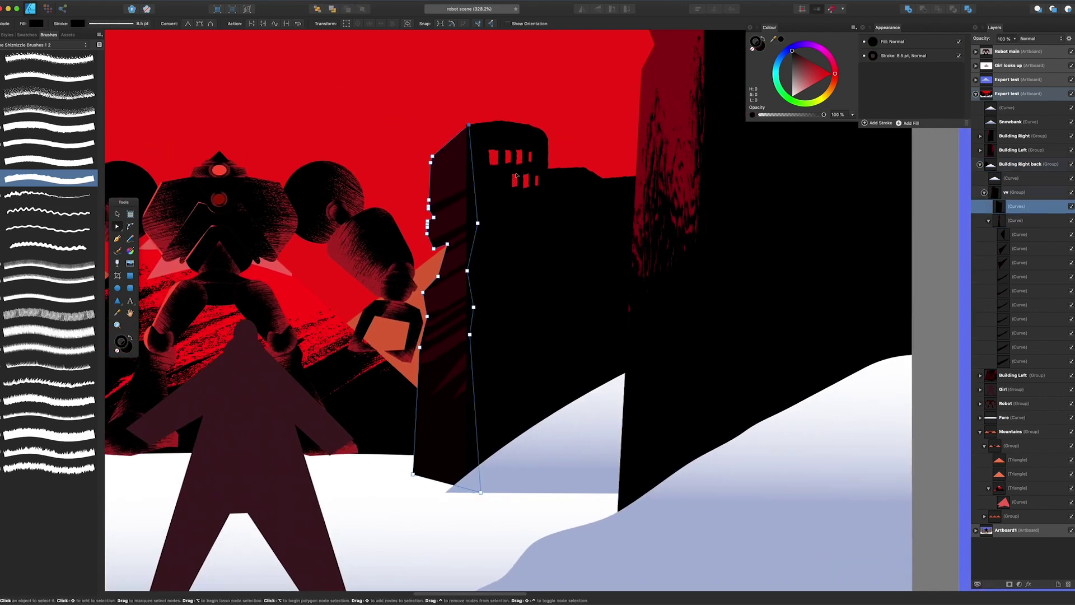
Draw a small four-cornered window with the Pen tool on the black building, below the existing red windows
scroll(529, 190, up, 2)
click(548, 252)
scroll(548, 249, up, 5)
drag(576, 230, 517, 237)
key(p)
click(409, 255)
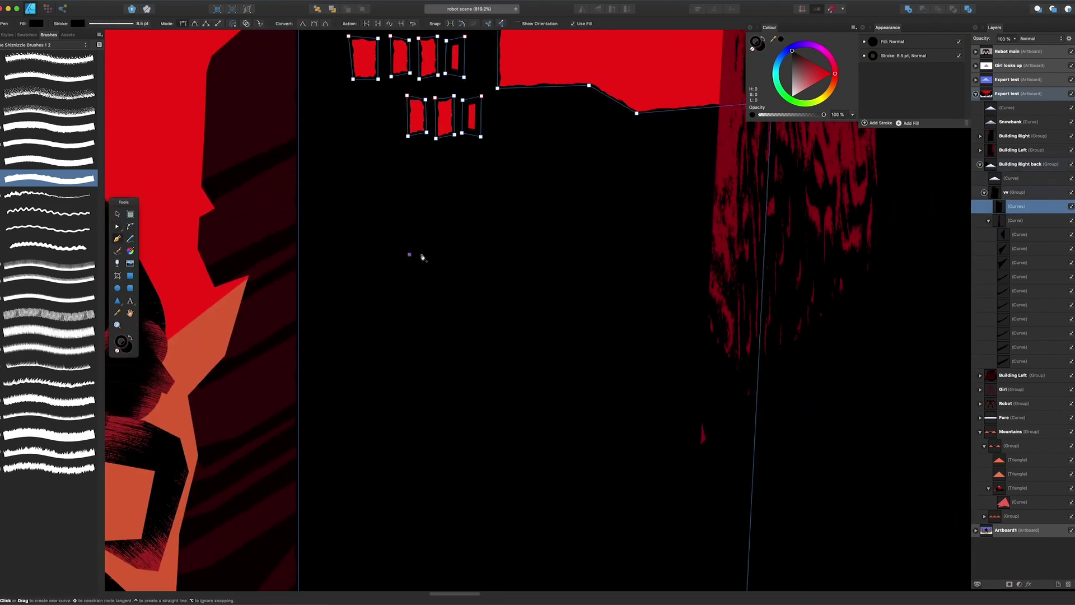
click(422, 255)
click(420, 283)
click(408, 283)
Duplicate the yellow window into two rows of six and merge all twelve windows into one shape
key(v)
mouse_move(419, 269)
mouse_down()
mouse_move(451, 270)
mouse_move(439, 268)
mouse_move(436, 242)
mouse_move(470, 264)
mouse_move(521, 261)
mouse_move(362, 328)
mouse_up()
shift+click(419, 265)
shift+click(493, 262)
shift+click(469, 263)
shift+click(440, 268)
shift+click(415, 272)
shift+click(1011, 360)
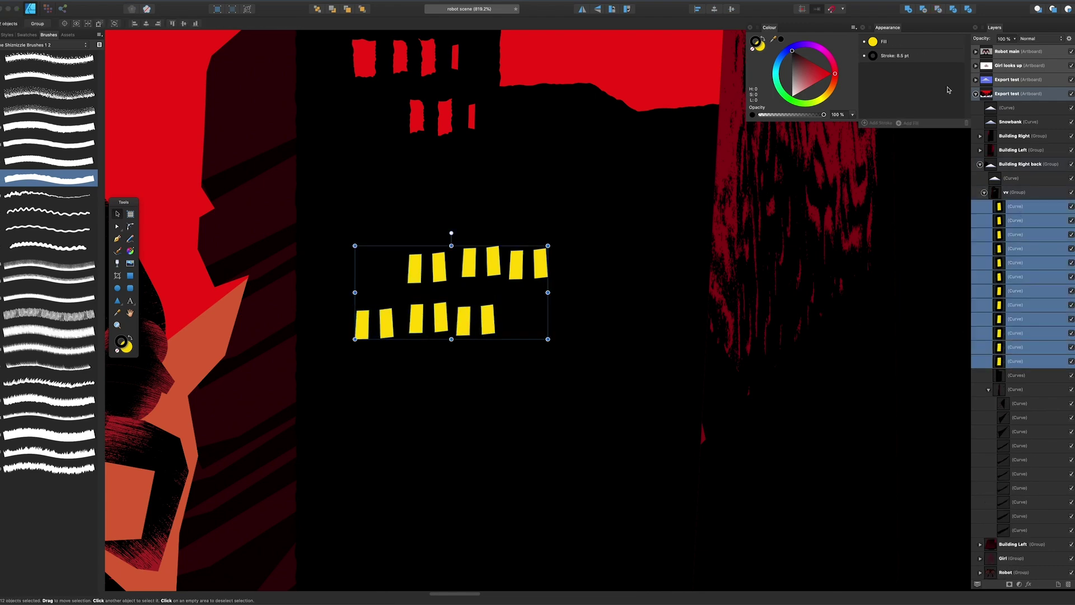
click(907, 10)
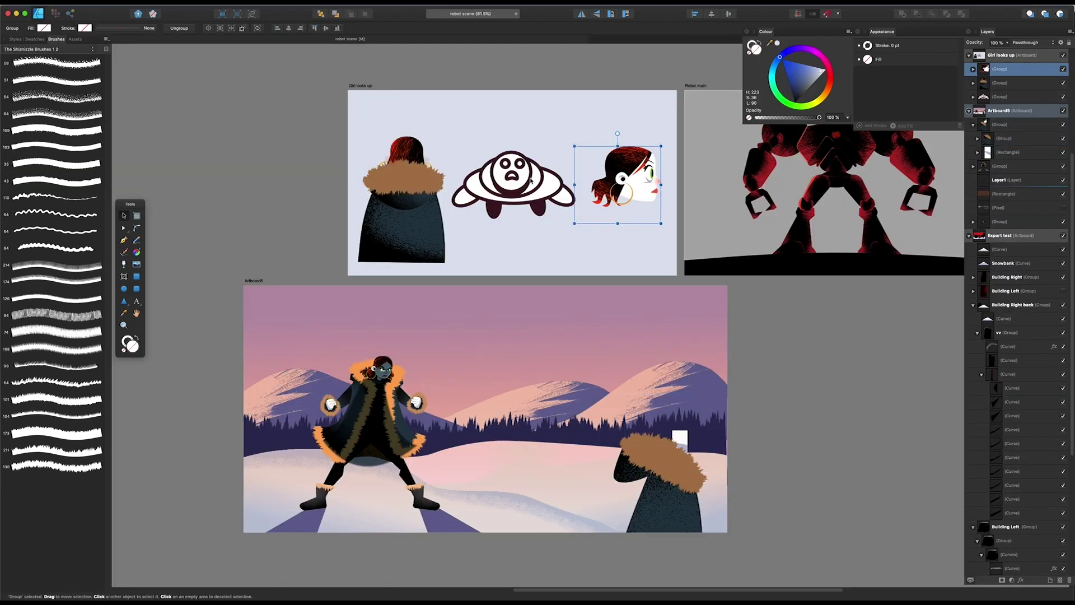
Ungroup the back-view girl's parts on the Girl looks up artboard and fade the overhead character sketch to 40% opacity
scroll(478, 189, up, 3)
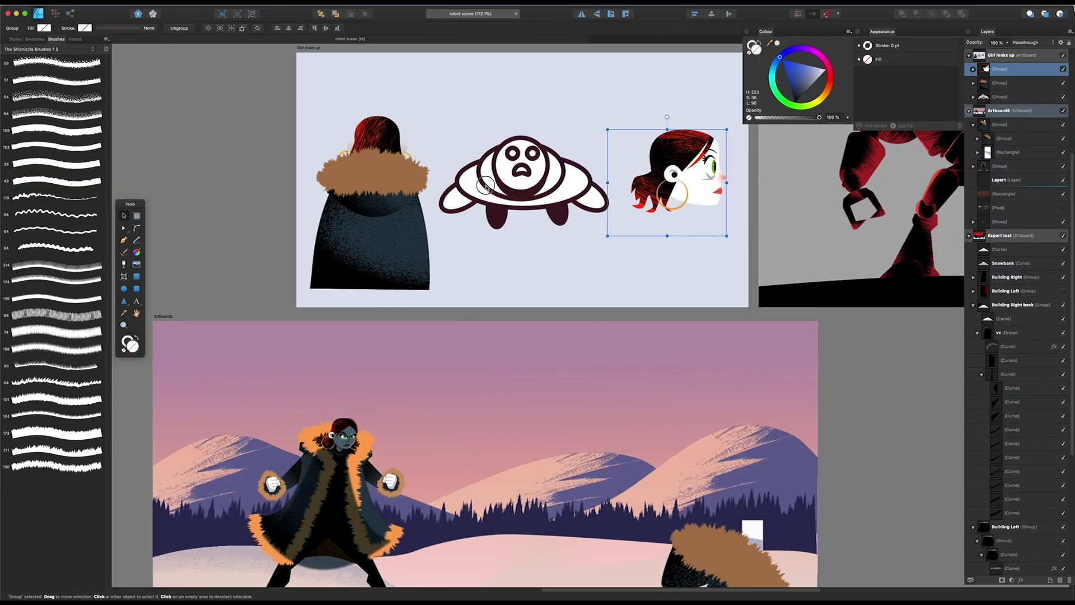
click(389, 179)
double_click(388, 179)
click(179, 27)
click(493, 185)
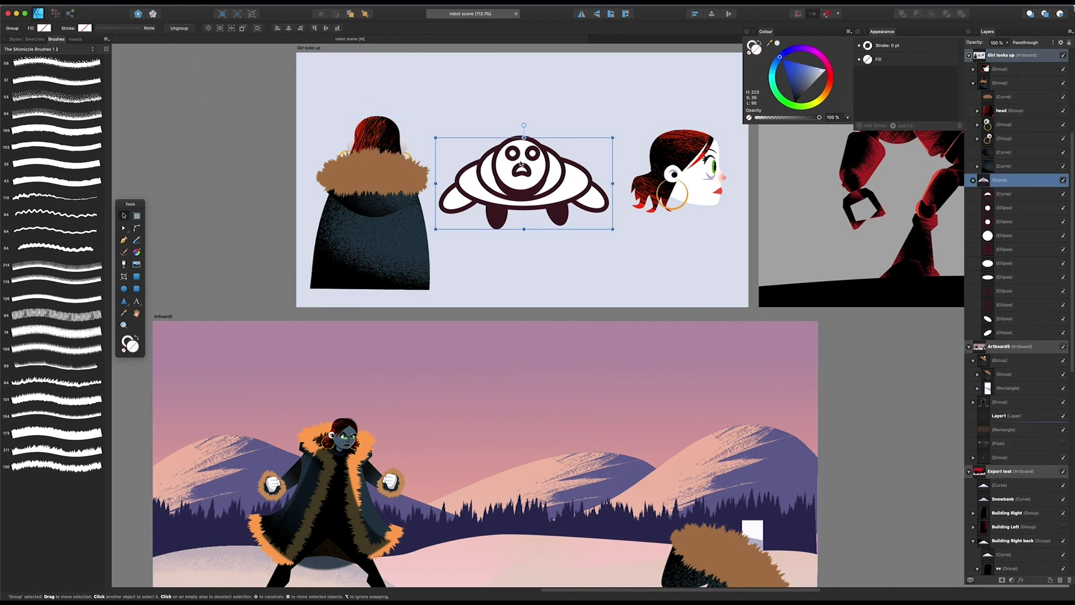
key(4)
Move the back-view girl's fur collar and coat body over the faded character sketch
double_click(358, 173)
drag(358, 173, 517, 181)
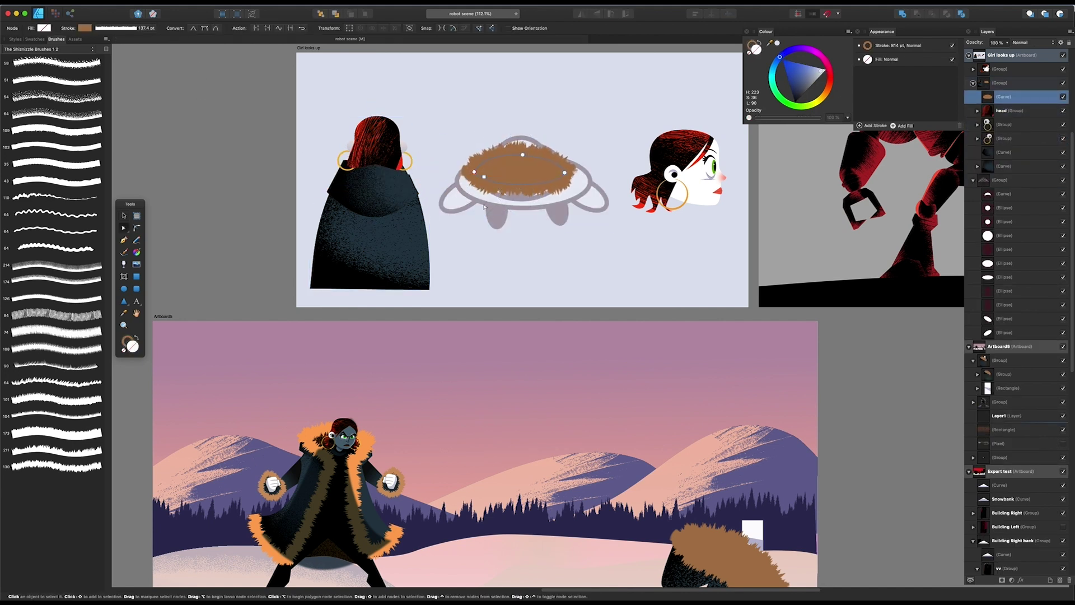
click(136, 289)
drag(461, 167, 585, 206)
key(Delete)
key(v)
drag(395, 253, 529, 233)
Reshape the coat body's nodes and curves into a wide, flattened shape that follows the sketch's torso
key(a)
drag(552, 166, 549, 158)
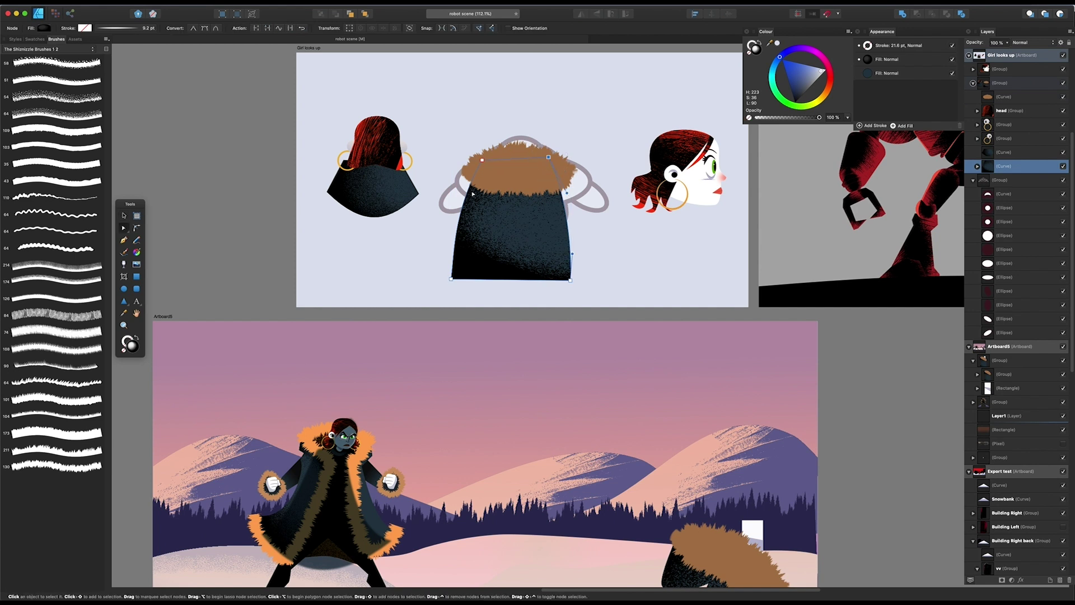
drag(466, 184, 459, 187)
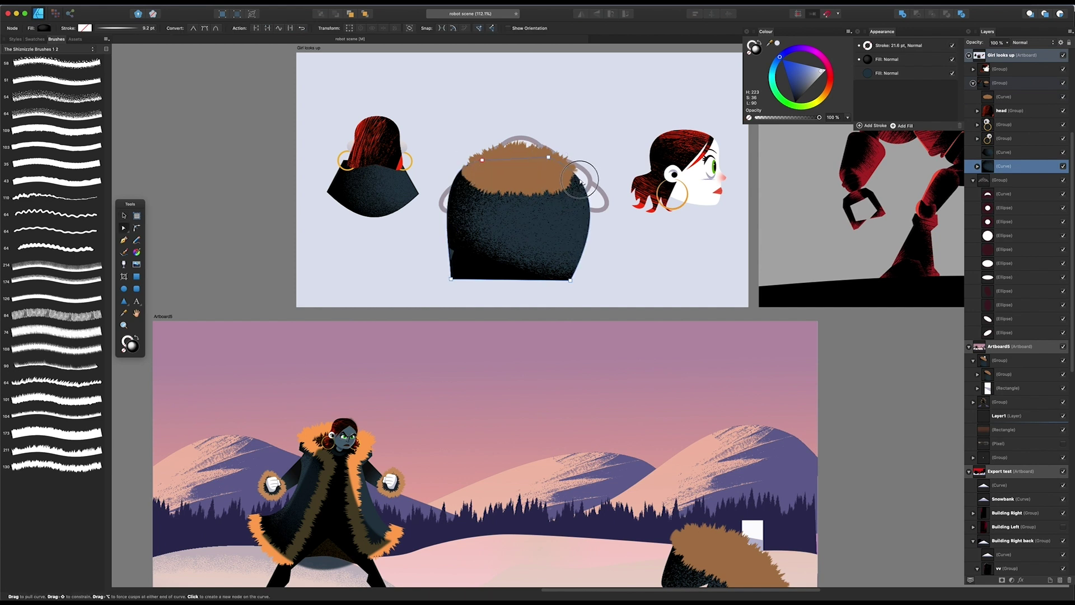
drag(604, 249, 424, 303)
drag(570, 279, 574, 219)
click(456, 219)
drag(456, 218, 460, 193)
drag(575, 219, 532, 211)
drag(587, 179, 592, 177)
click(538, 164)
Move the hair shape onto the top of the fur collar and undo its cut and paste out of the head group
click(456, 116)
click(385, 138)
key(v)
drag(385, 138, 521, 140)
key(super+x)
key(super+v)
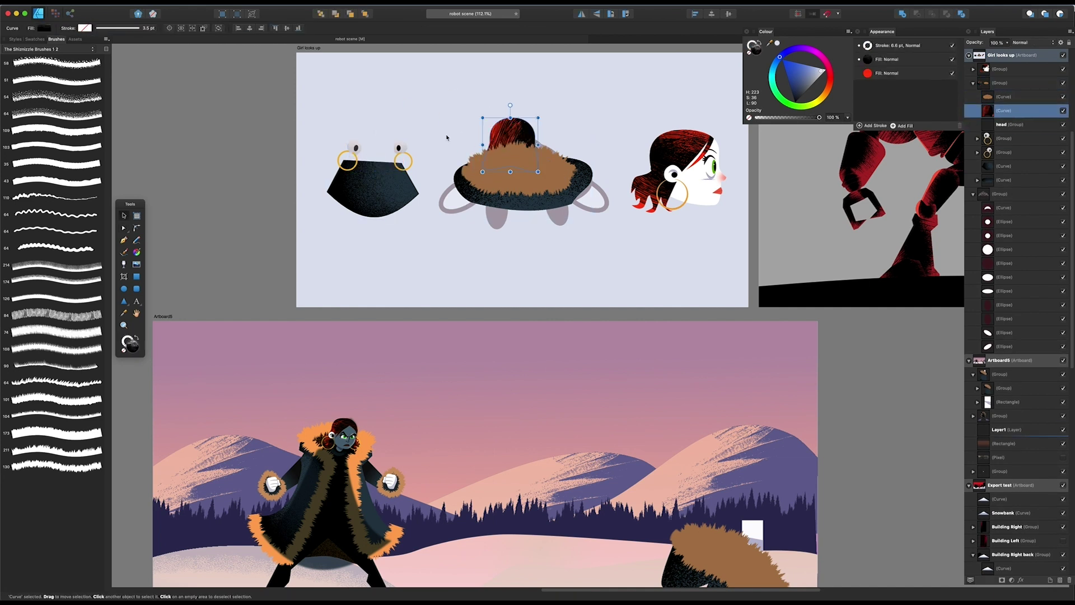
key(super+z)
key(super+z)
Move the dark cape piece out of the way and group the hair, ears and earrings in front of the fur collar
drag(441, 90, 309, 186)
drag(368, 193, 363, 242)
click(350, 190)
click(367, 157)
click(188, 29)
mouse_move(257, 80)
mouse_down()
mouse_move(424, 179)
mouse_move(535, 162)
mouse_move(528, 149)
mouse_move(545, 183)
mouse_up()
key(super+g)
click(364, 14)
Draw a pale ellipse with a 13 pt black stroke, about 202 px wide, as the face over the hair
click(123, 288)
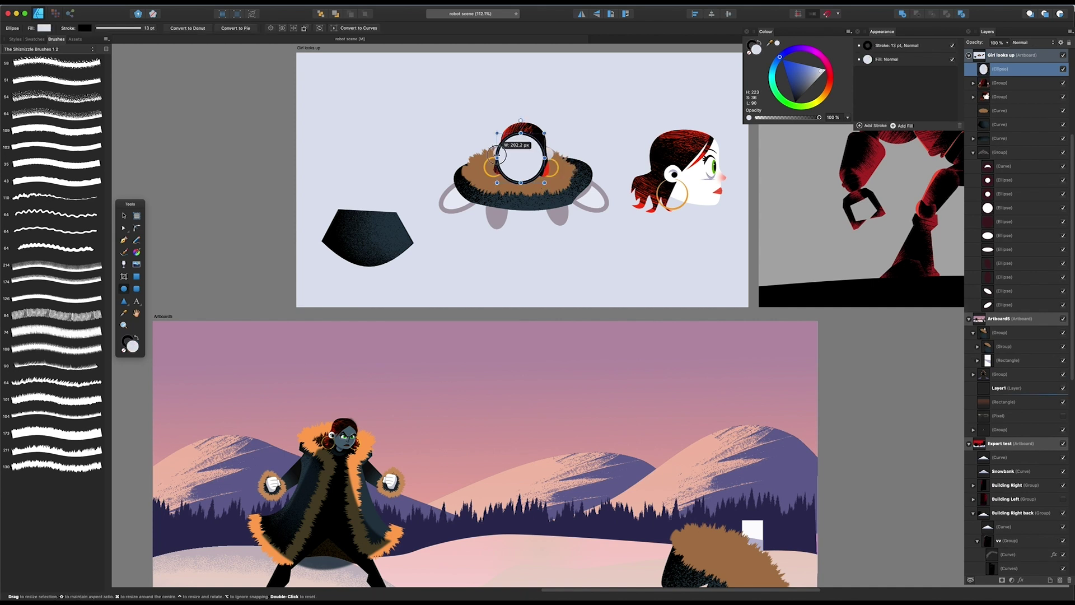
key(a)
click(383, 224)
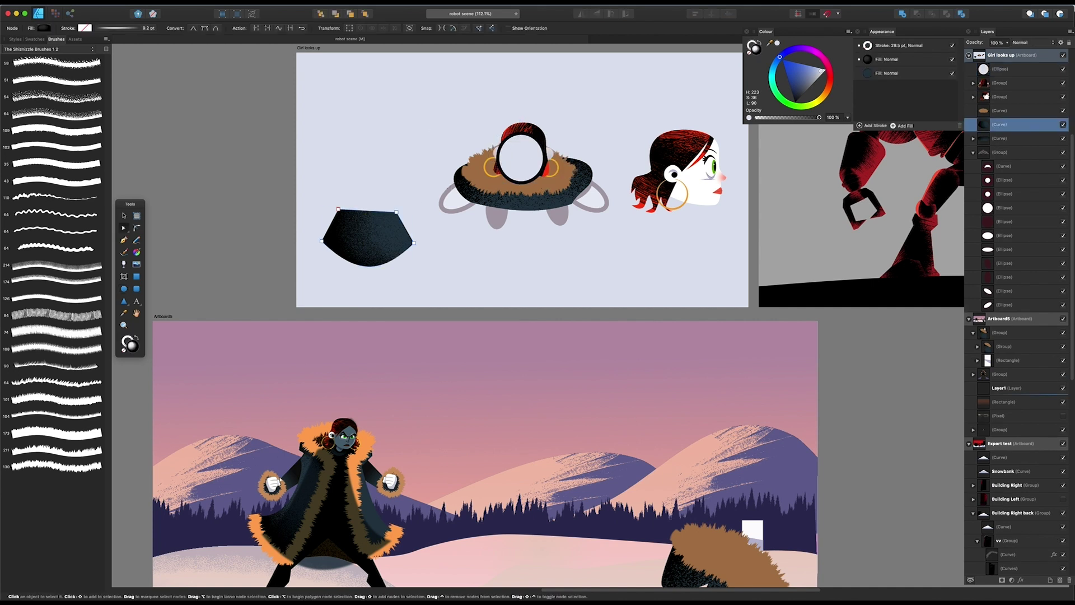
Move one sleeve and its fur cuff from the standing girl onto the sketch's left-hand arm and hide the sketch group
click(279, 480)
click(295, 475)
shift+click(281, 482)
key(v)
drag(283, 479, 441, 194)
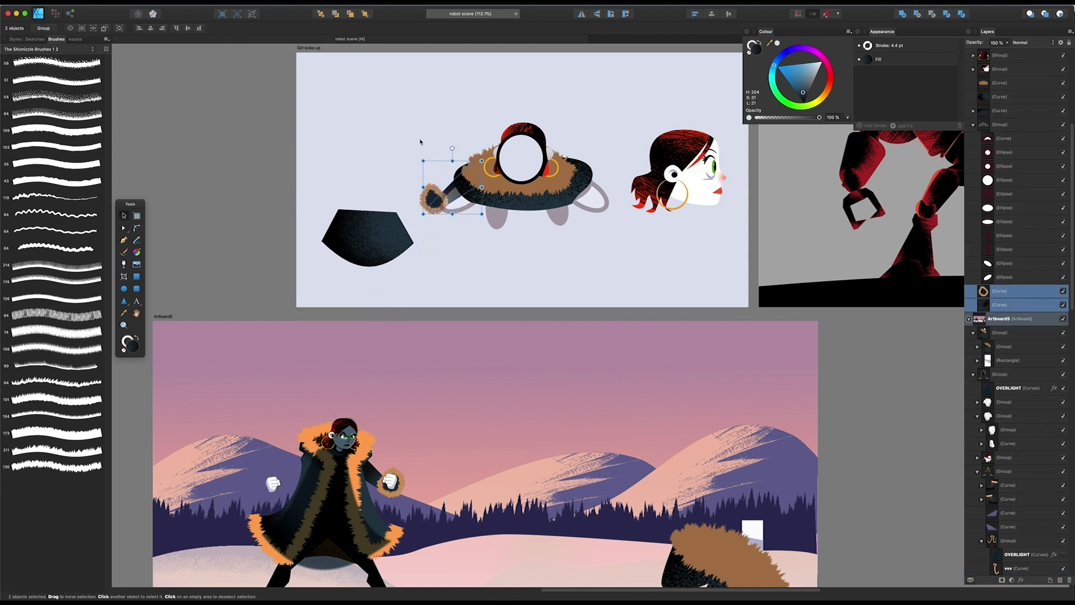
click(1032, 140)
click(1063, 125)
Fill the left-hand sleeve with solid black and prepare its nodes for editing
click(469, 190)
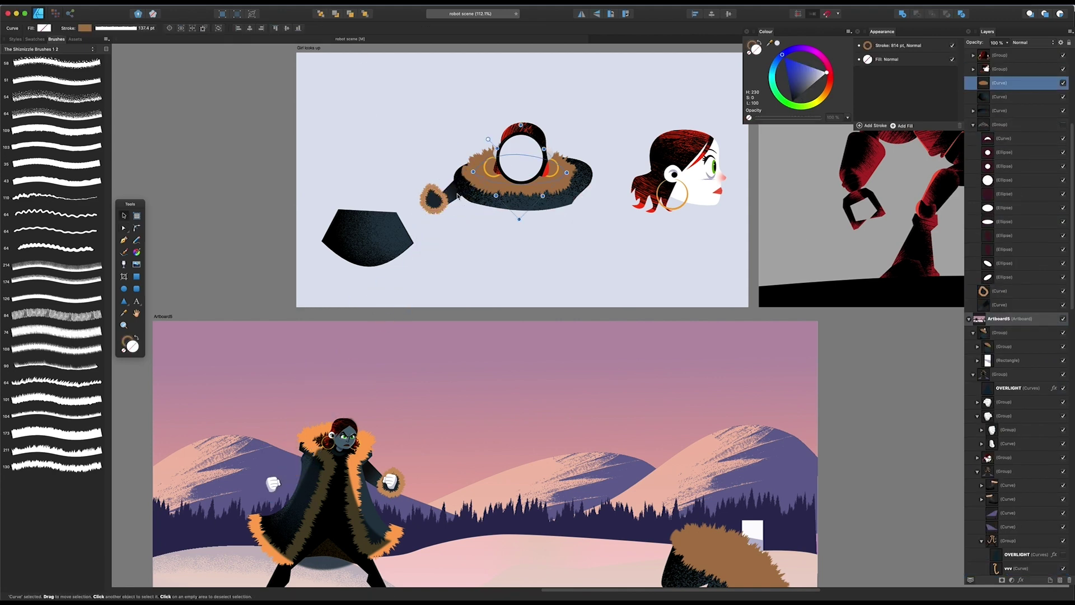
click(465, 193)
scroll(467, 194, up, 3)
key(a)
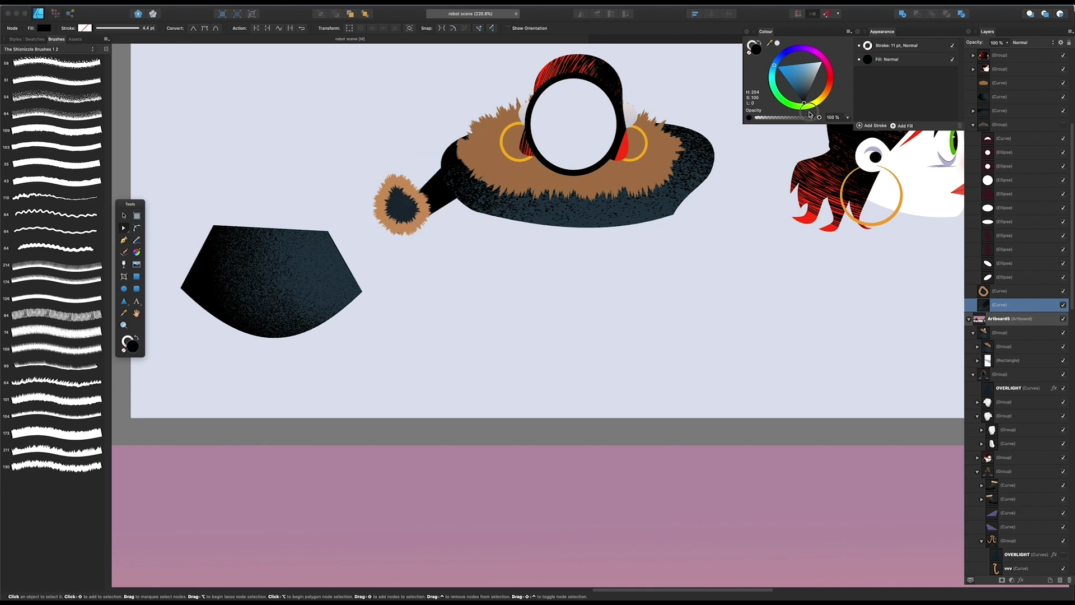
Reshape the fur cuff's curve so that it wraps around the end of the black sleeve
click(412, 201)
key(super+shift+bracketleft)
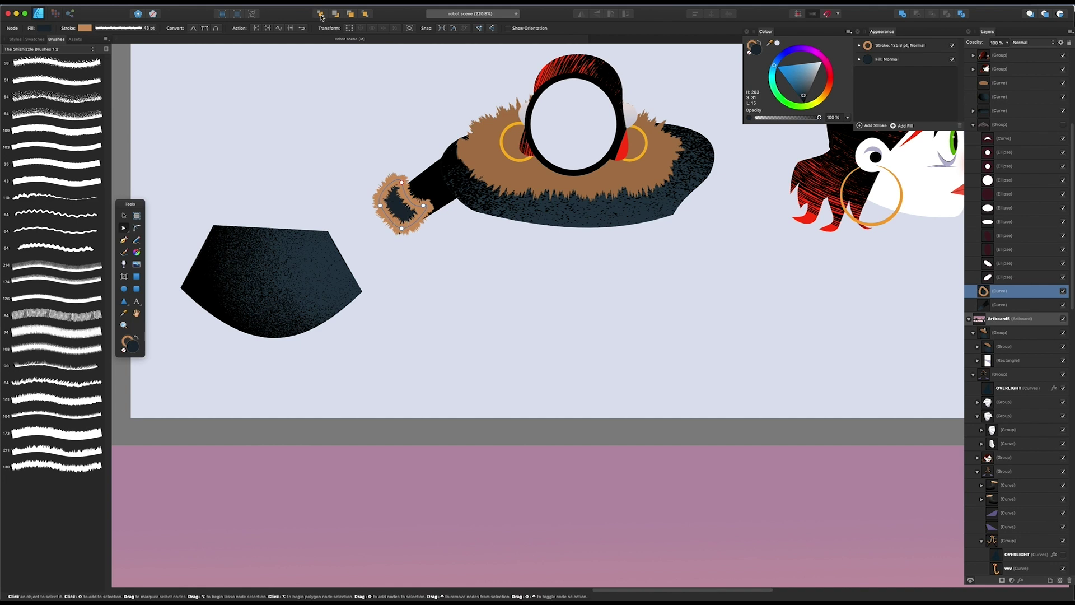
click(399, 234)
drag(416, 219, 421, 218)
drag(495, 173, 509, 199)
click(387, 186)
Duplicate the fur cuff and widen the copy's stroke so that fur fills the cuff's centre
key(super+j)
key(v)
click(896, 46)
click(899, 45)
drag(911, 73, 918, 73)
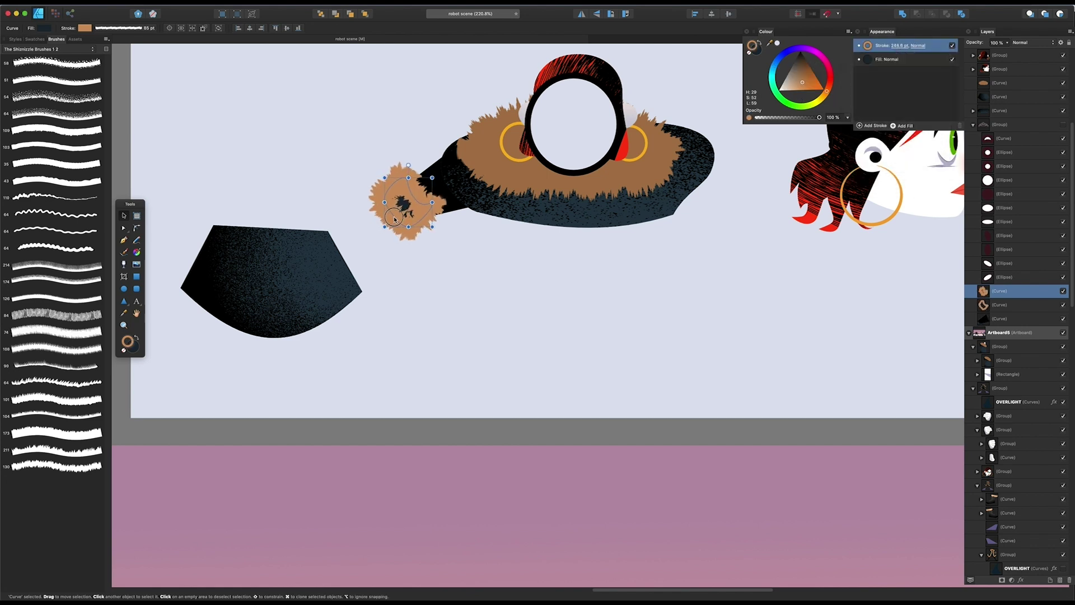
Copy the sleeve and fur cuff to the other side of the coat and flip the copy horizontally
scroll(425, 201, down, 2)
click(446, 187)
shift+click(425, 206)
drag(431, 205, 695, 205)
key(shift+h)
Raise the fur collar's upper nodes so that it forms a full hood around the head
click(529, 190)
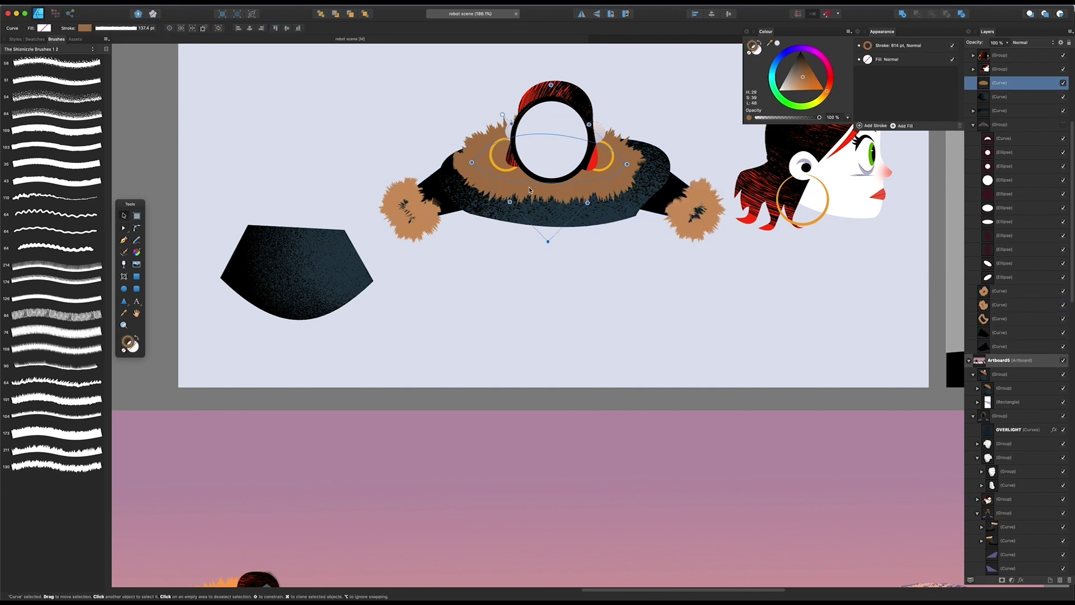
key(a)
drag(543, 134, 492, 101)
drag(577, 101, 614, 101)
Place a copy of the fur collar lower down as the coat's hem trim and send it to the back
key(v)
mouse_move(572, 200)
mouse_down()
mouse_move(569, 256)
mouse_move(544, 220)
mouse_up()
click(322, 14)
Draw a four-cornered black leg below the coat's left-hand side with the Pen tool and remove its stroke
key(p)
click(478, 259)
click(504, 264)
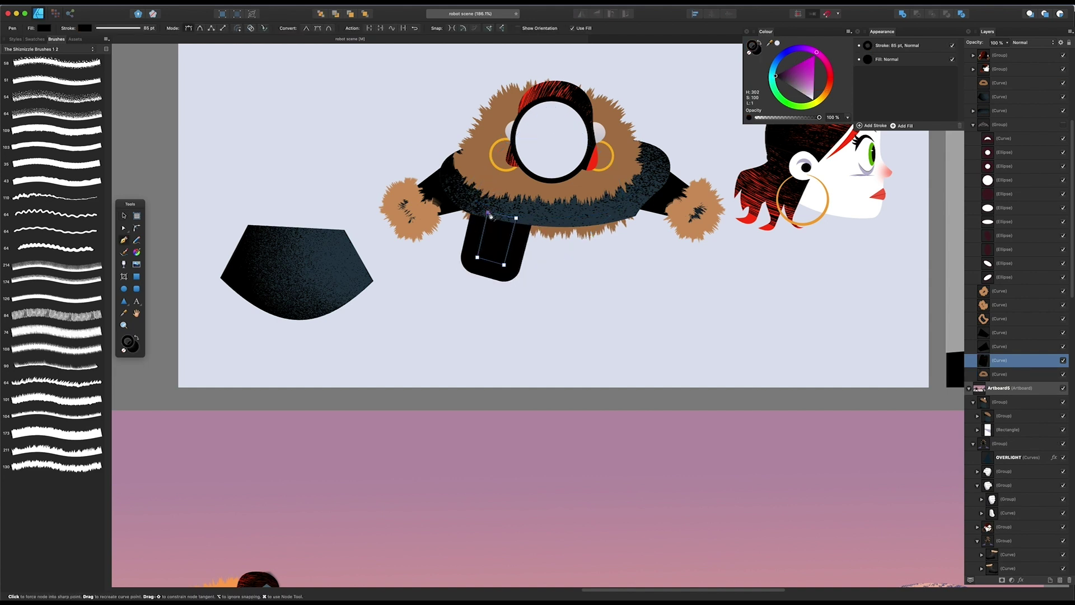
click(750, 52)
key(a)
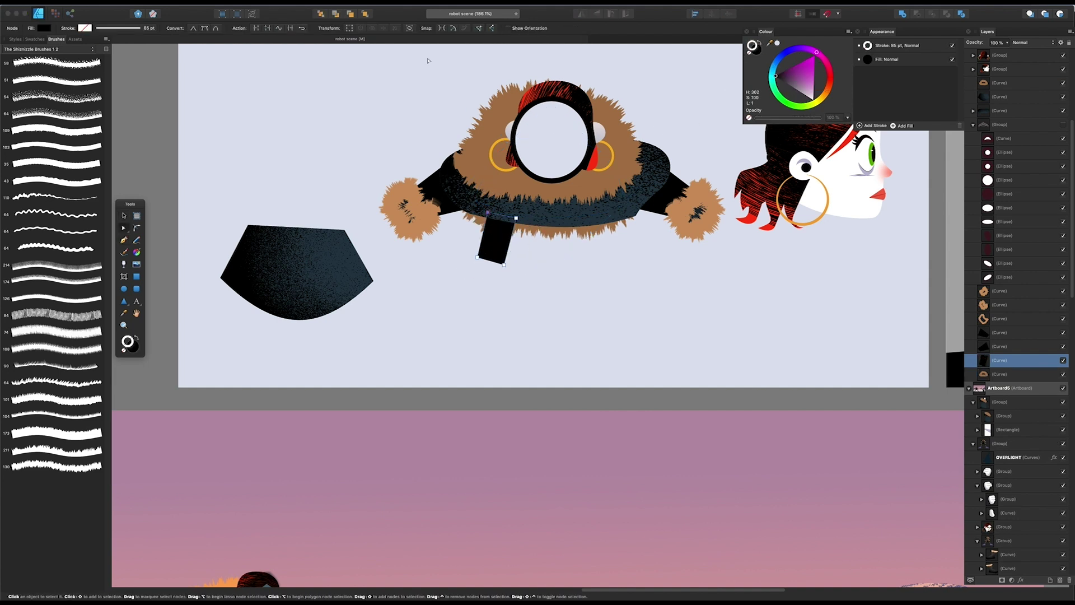
Send the black leg behind the fur hem and place a mirrored copy as the other leg
click(320, 15)
drag(478, 257, 589, 246)
key(v)
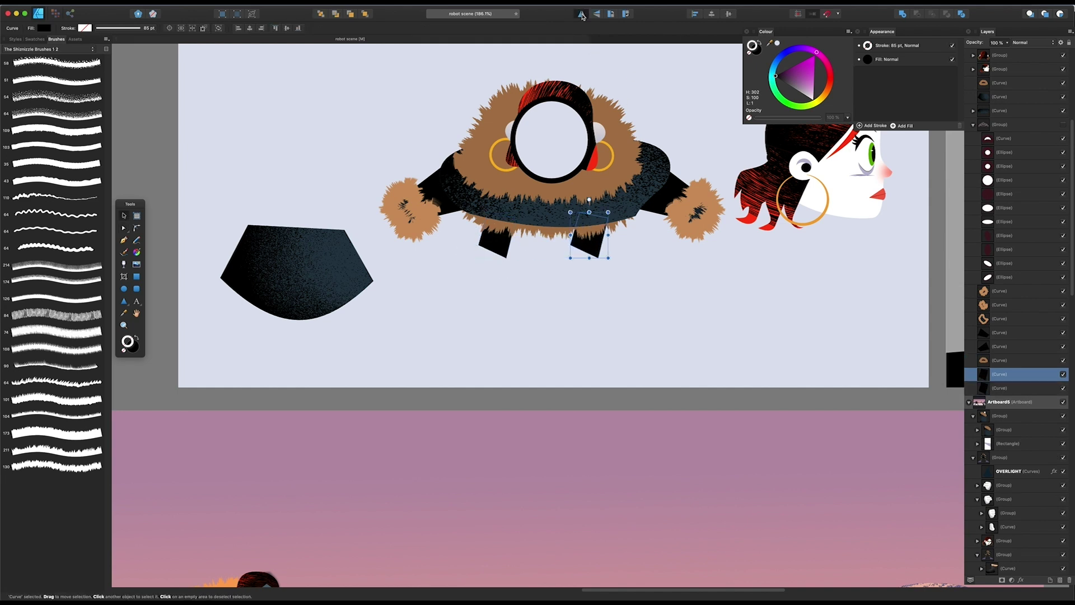
Delete the leftover dark cape piece and move the girl's profile head into its place beside the coat
click(303, 258)
key(Delete)
drag(829, 179, 301, 182)
Move the eye with its lashes, highlight and under-eye shadow off the profile head onto the empty area beside it
click(546, 141)
click(344, 154)
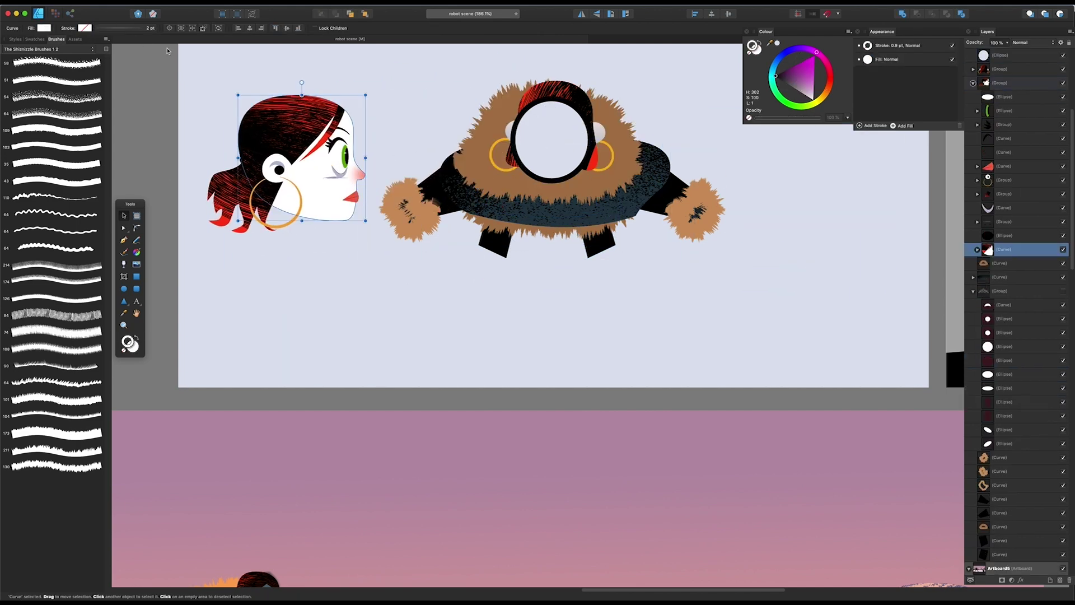
click(346, 153)
scroll(346, 154, up, 6)
drag(421, 152, 289, 288)
drag(335, 247, 472, 181)
scroll(476, 168, up, 5)
click(491, 148)
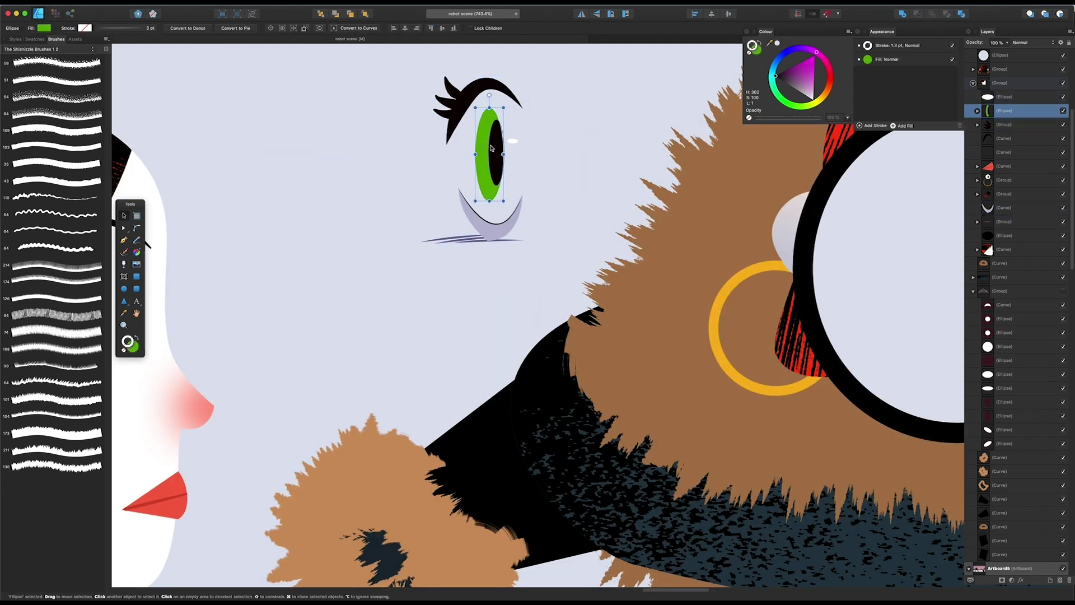
click(514, 141)
scroll(477, 181, down, 4)
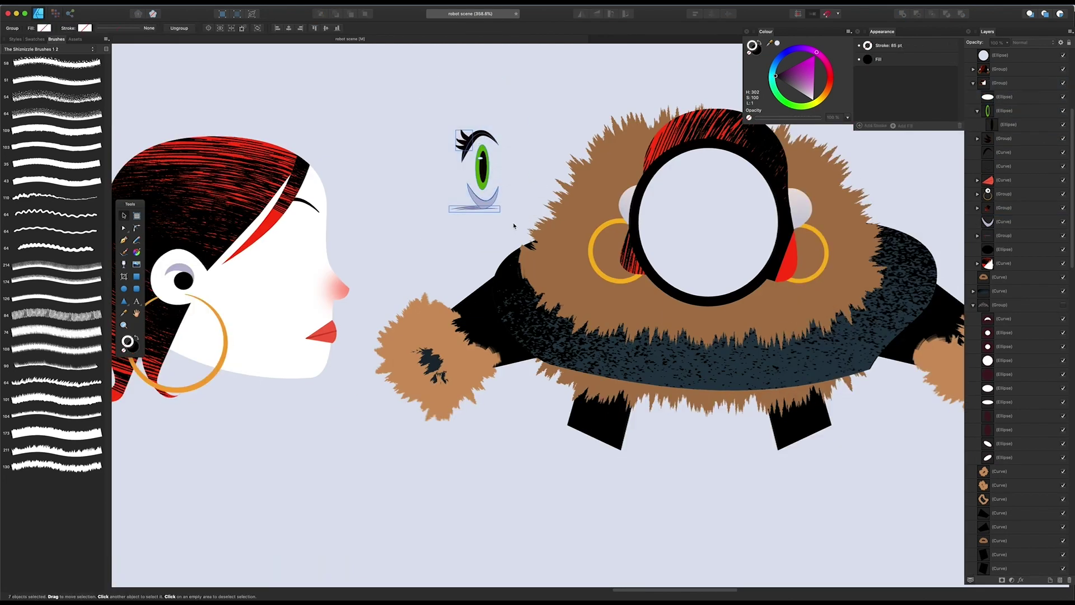
Group the eye pieces, place them on the blank face oval and put the group above the face in the layer order
click(499, 155)
drag(499, 156, 696, 203)
click(364, 15)
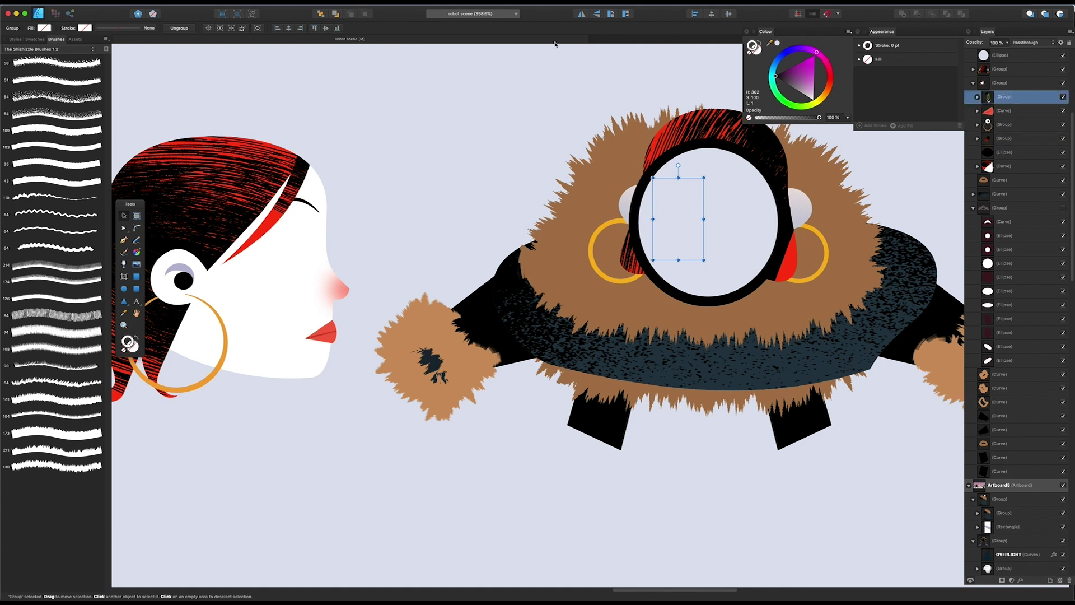
drag(989, 53, 985, 144)
Duplicate the eye to the other side of the face, mirror it horizontally and fine-tune the pair's size and position
drag(693, 208, 744, 203)
click(581, 13)
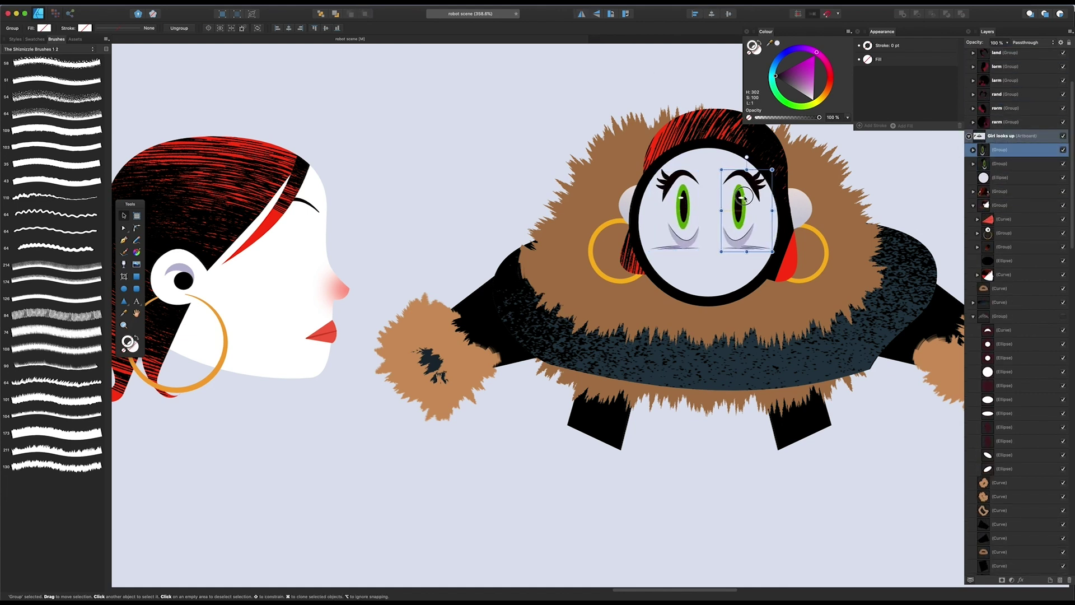
shift+click(686, 196)
drag(711, 170, 711, 173)
drag(691, 215, 691, 211)
Try to reuse the profile head's red lips by moving them out beside the coat
double_click(330, 330)
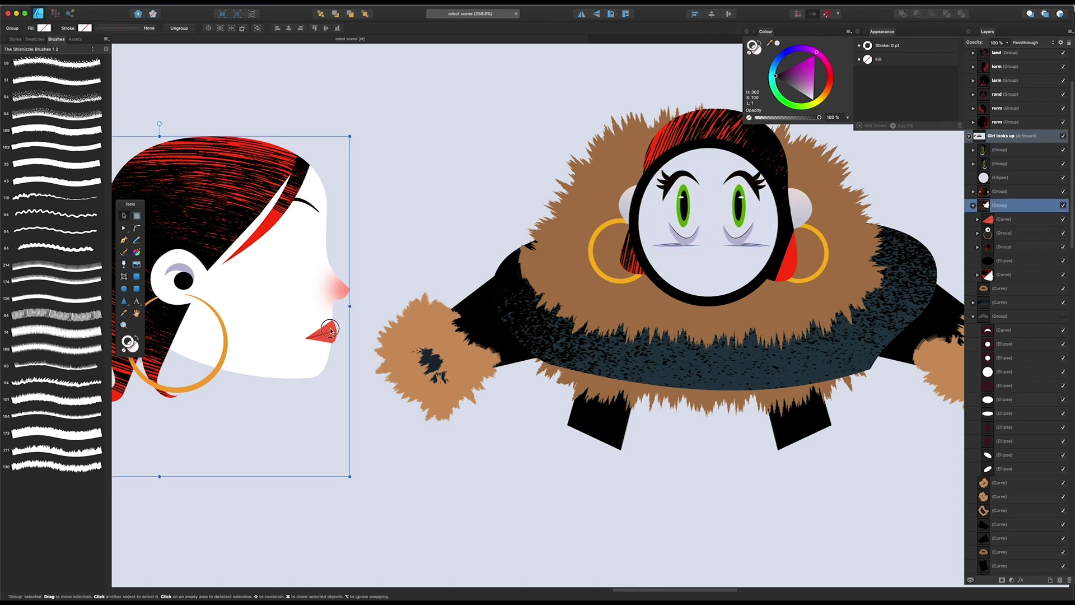
drag(332, 328, 714, 267)
drag(470, 240, 427, 236)
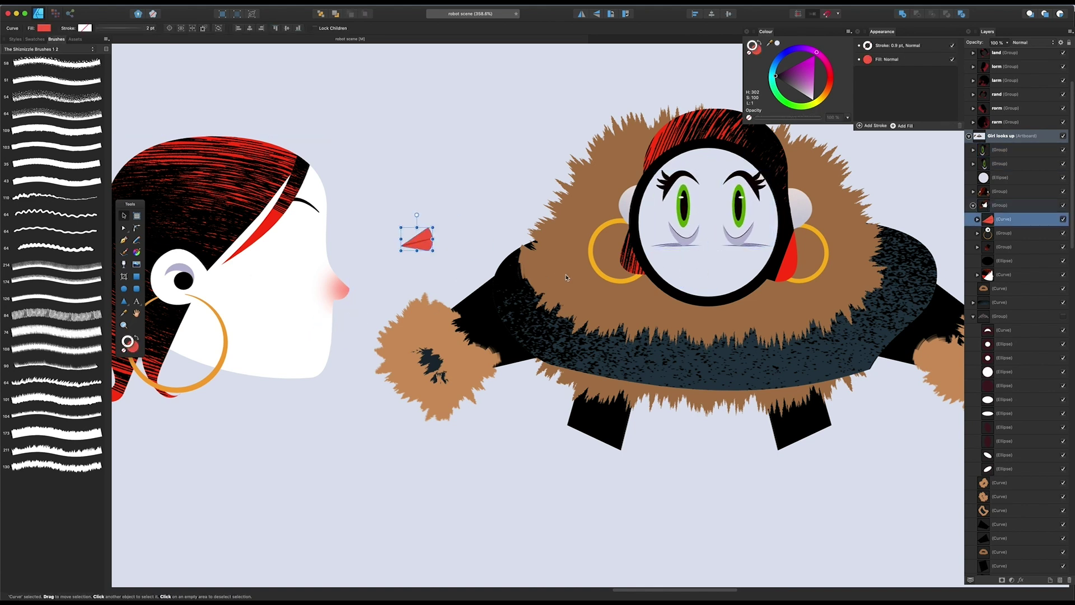
Draw an open mouth below the eyes with the Pencil tool, fill it black without a stroke and place it above the face
key(n)
drag(727, 249, 694, 258)
drag(804, 84, 814, 100)
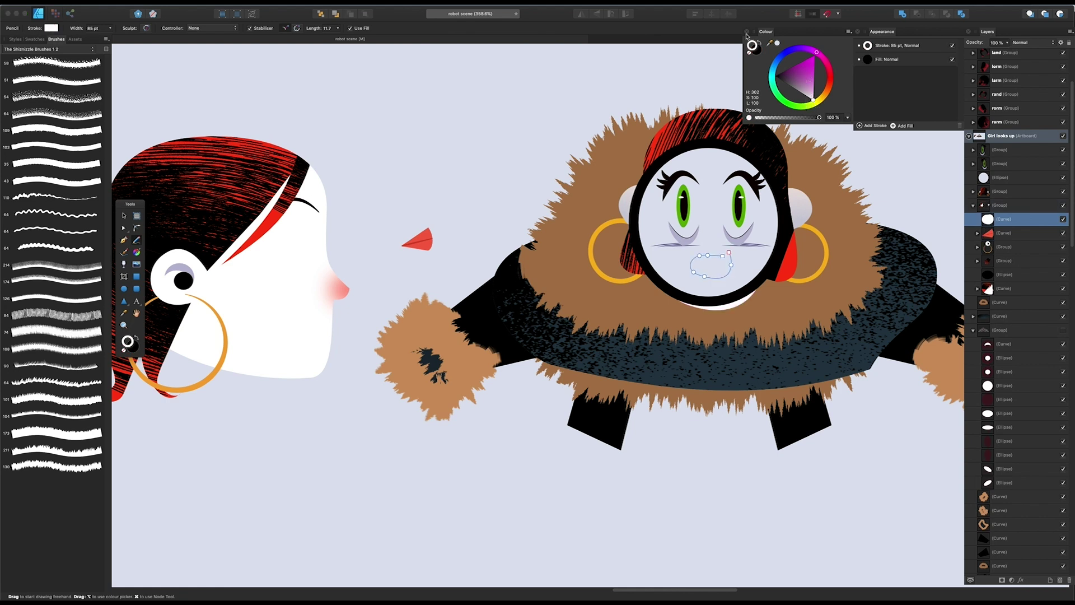
drag(987, 182, 988, 181)
key(a)
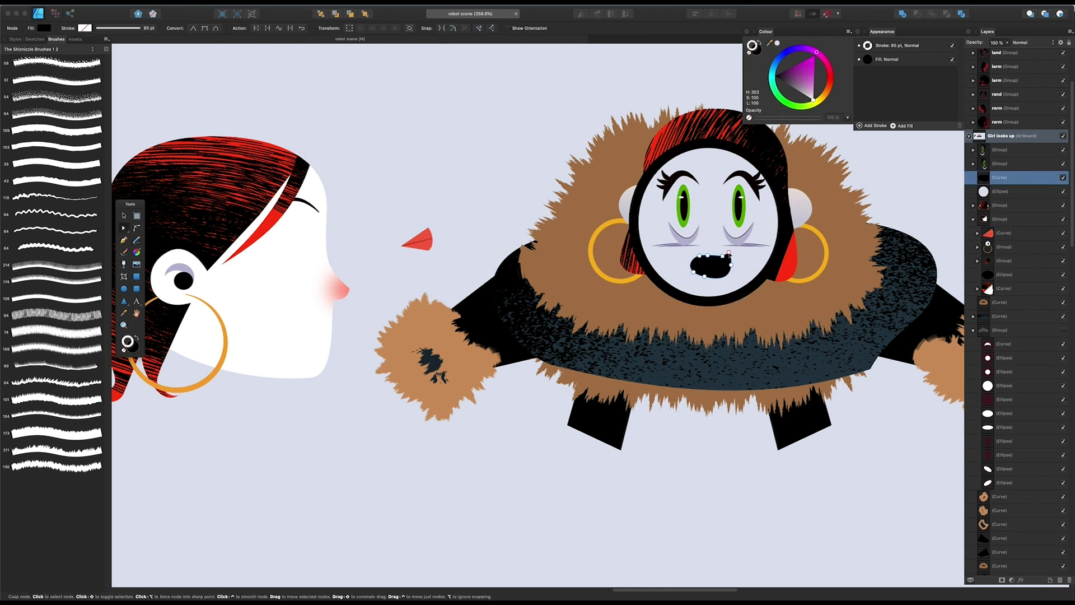
key(v)
Remove the face oval's black outline, then convert it to curves to reshape its upper edge into a hairline
click(734, 168)
click(751, 53)
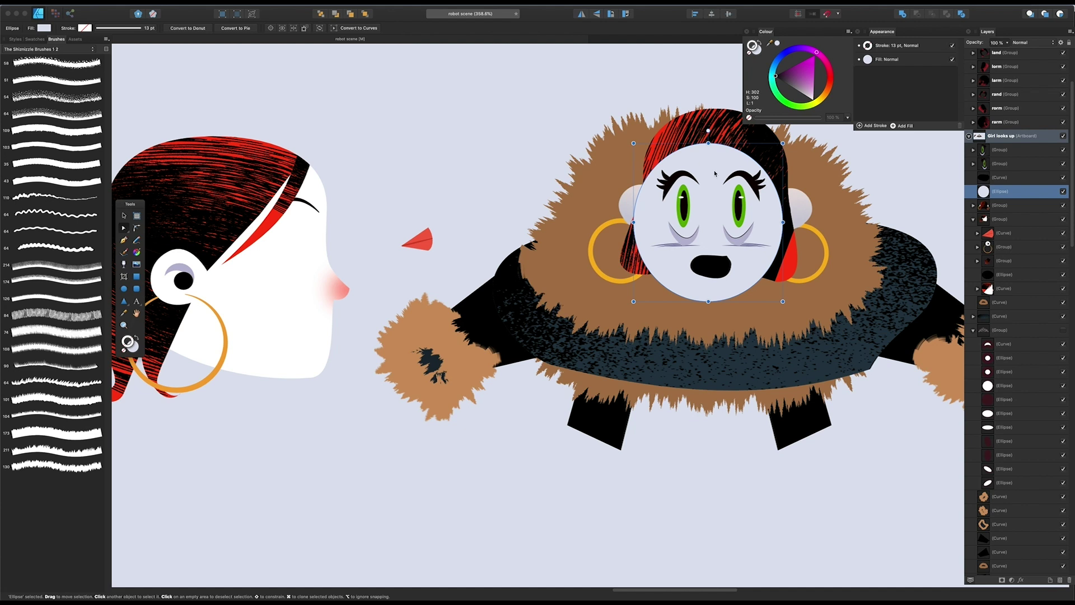
scroll(672, 167, right, 2)
drag(669, 167, 676, 167)
key(super+Return)
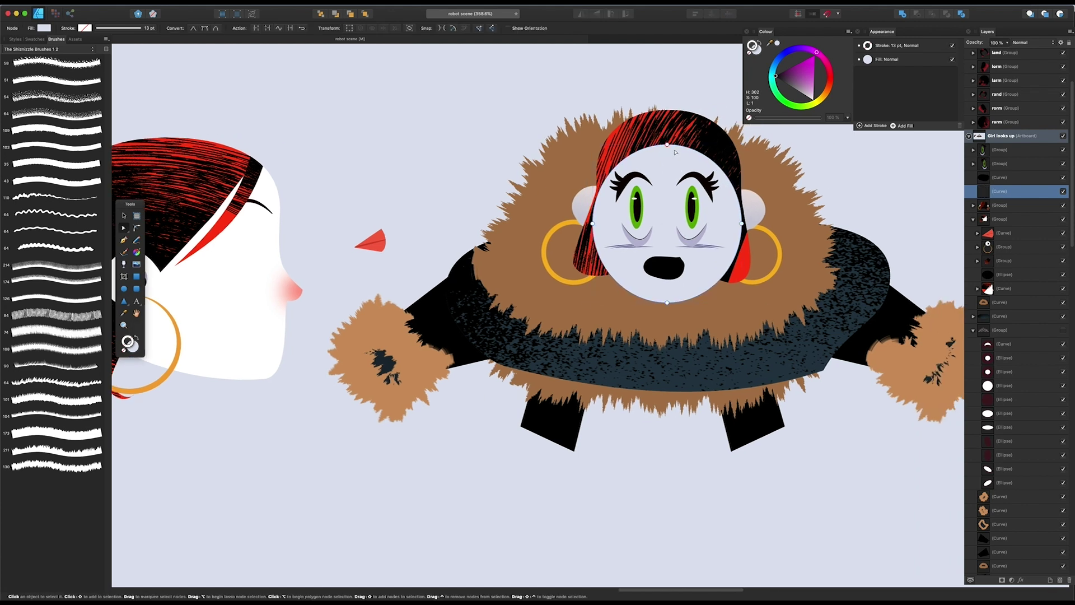
drag(667, 145, 706, 151)
drag(634, 164, 635, 152)
Delete the leftover profile head together with its red lips
scroll(631, 201, down, 5)
key(v)
click(485, 203)
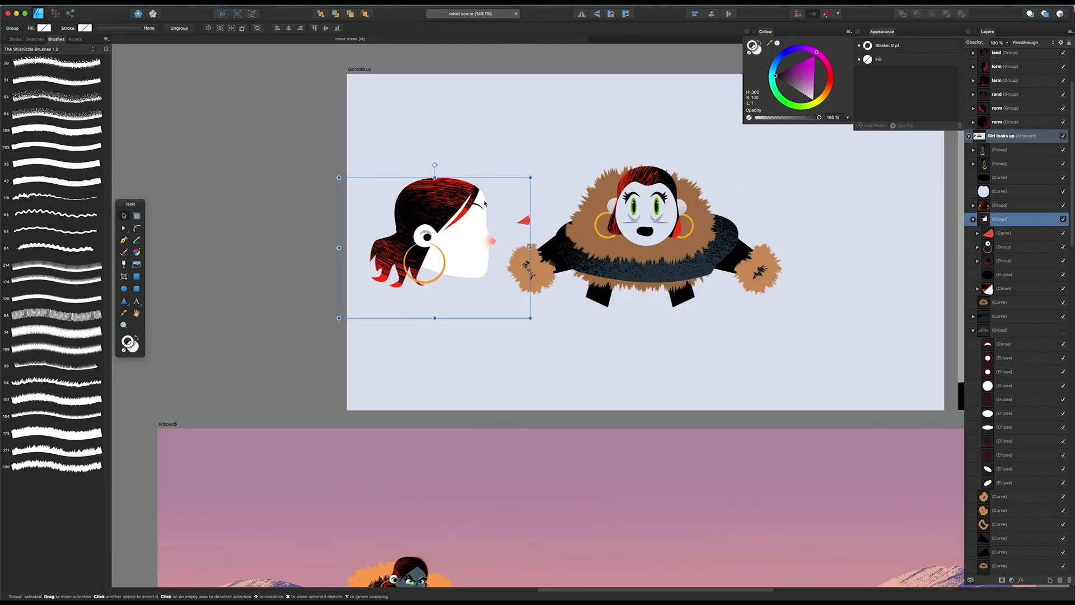
key(Delete)
click(485, 203)
drag(554, 174, 489, 184)
Draw a four-cornered shadow shape with the Pen tool from the artboard's upper edge down to the girl's hands
key(p)
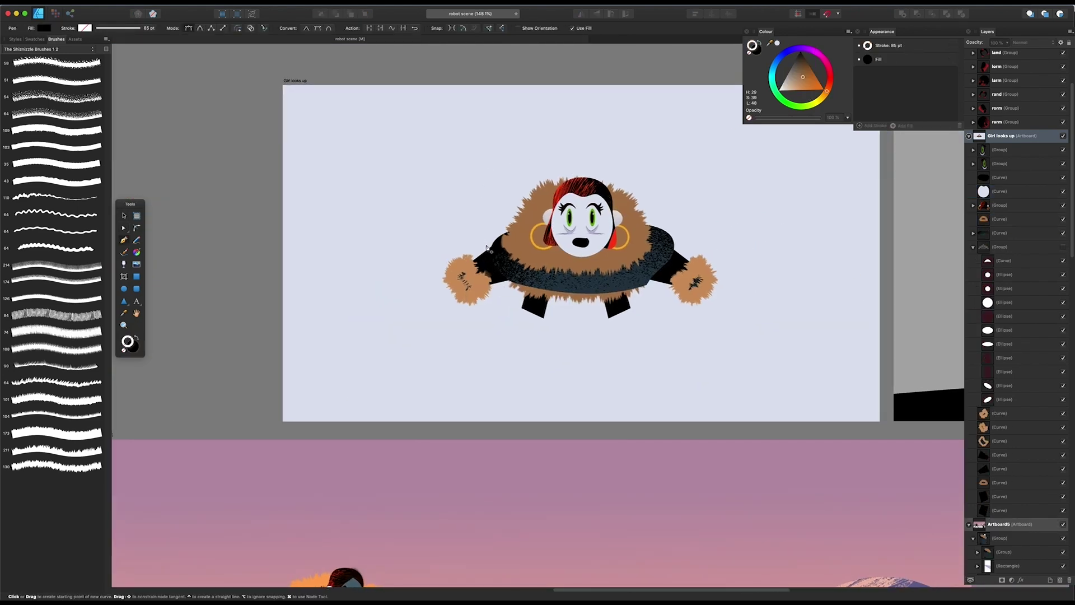
click(492, 88)
click(659, 88)
click(691, 268)
click(486, 254)
Fill the shadow shape with the purple sampled from the standing girl's shadow, without a stroke, and send it behind the girl
scroll(508, 244, down, 4)
scroll(560, 224, down, 3)
click(493, 468)
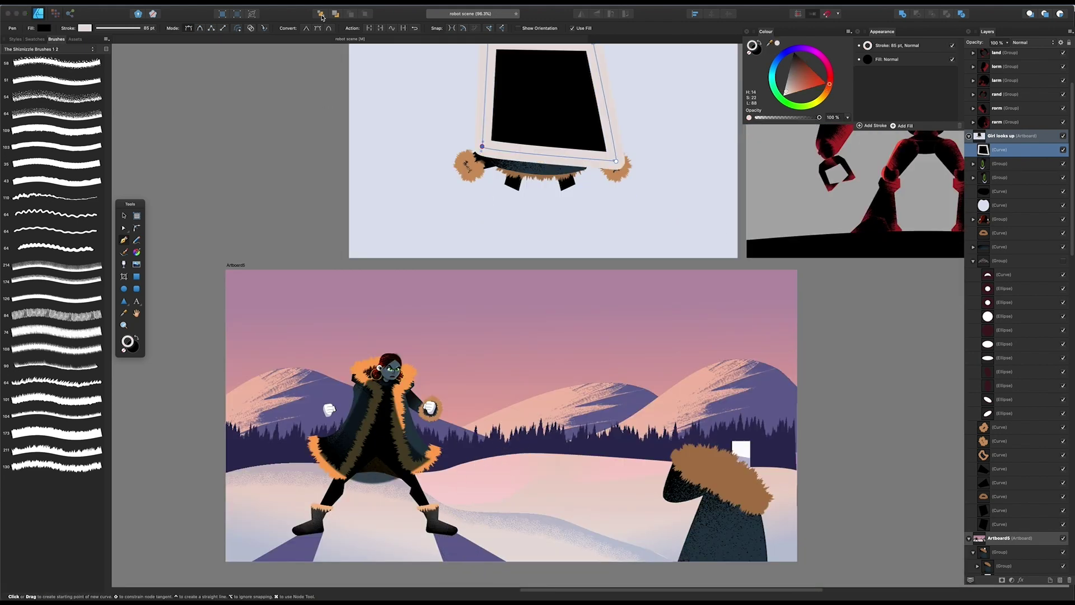
click(759, 43)
click(749, 53)
click(756, 50)
drag(770, 43, 457, 542)
click(778, 44)
drag(605, 111, 571, 224)
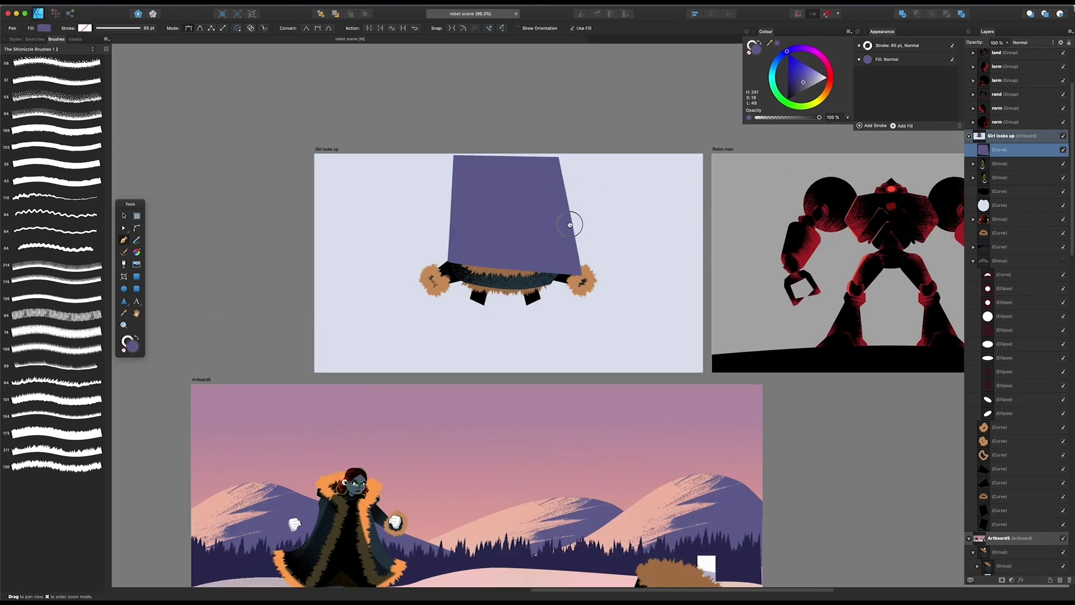
click(321, 14)
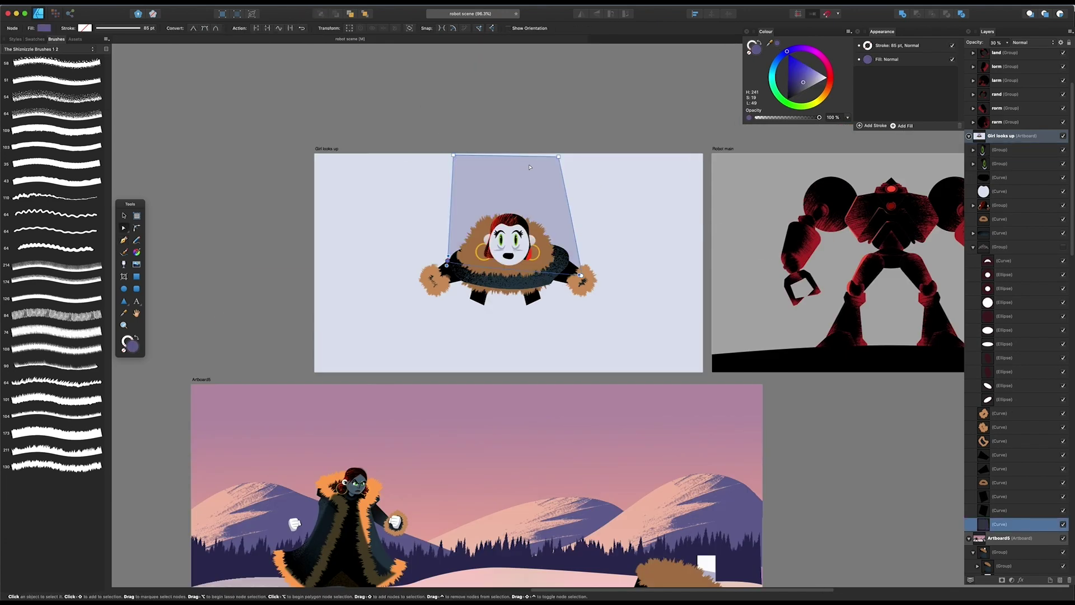
Stretch the shadow's upper corners past the artboard edge and fade the shape out upwards with a transparency gradient
key(a)
drag(454, 156, 443, 112)
scroll(477, 187, up, 5)
drag(640, 126, 635, 115)
key(y)
drag(546, 230, 549, 297)
key(a)
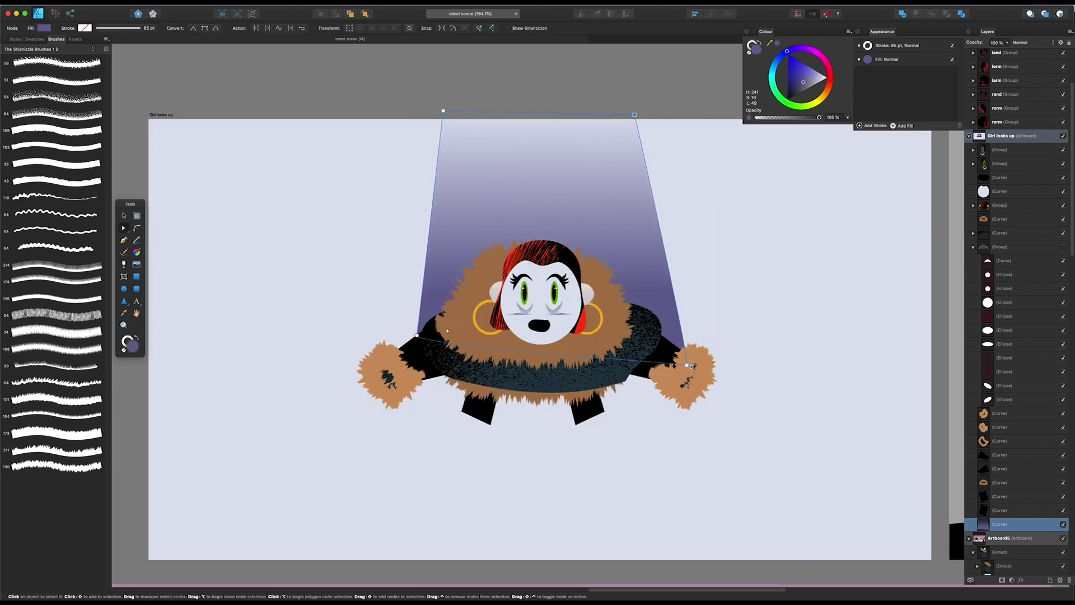
Bring the standing girl's left-hand boot onto the Girl looks up artboard and place it at the left-hand leg
scroll(448, 331, down, 3)
click(474, 367)
scroll(476, 361, up, 2)
key(v)
scroll(470, 381, down, 6)
click(250, 506)
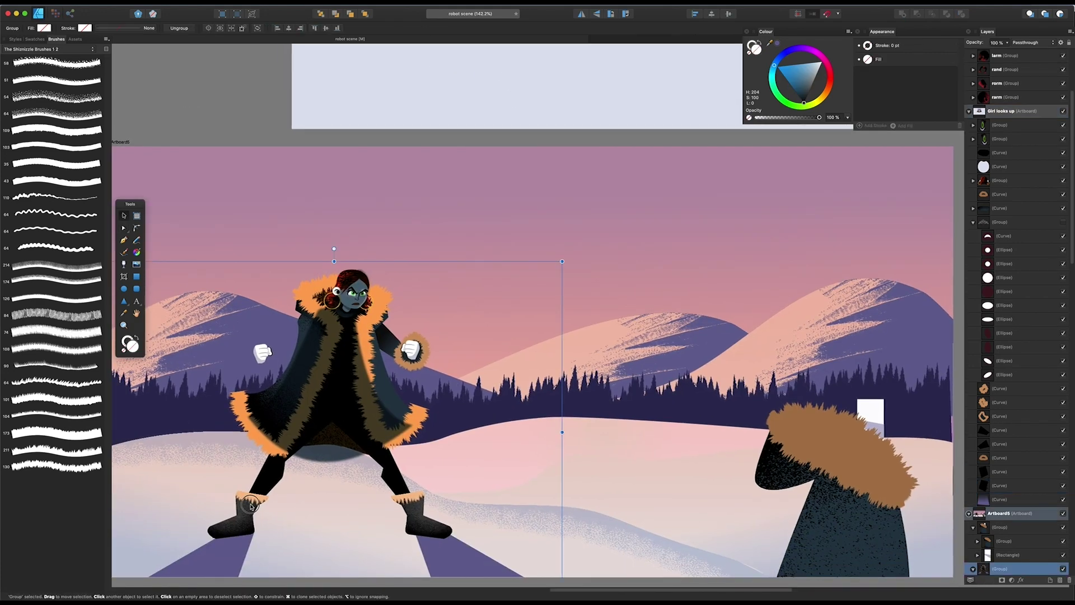
double_click(250, 506)
drag(250, 506, 581, 69)
scroll(636, 75, up, 6)
drag(378, 410, 341, 353)
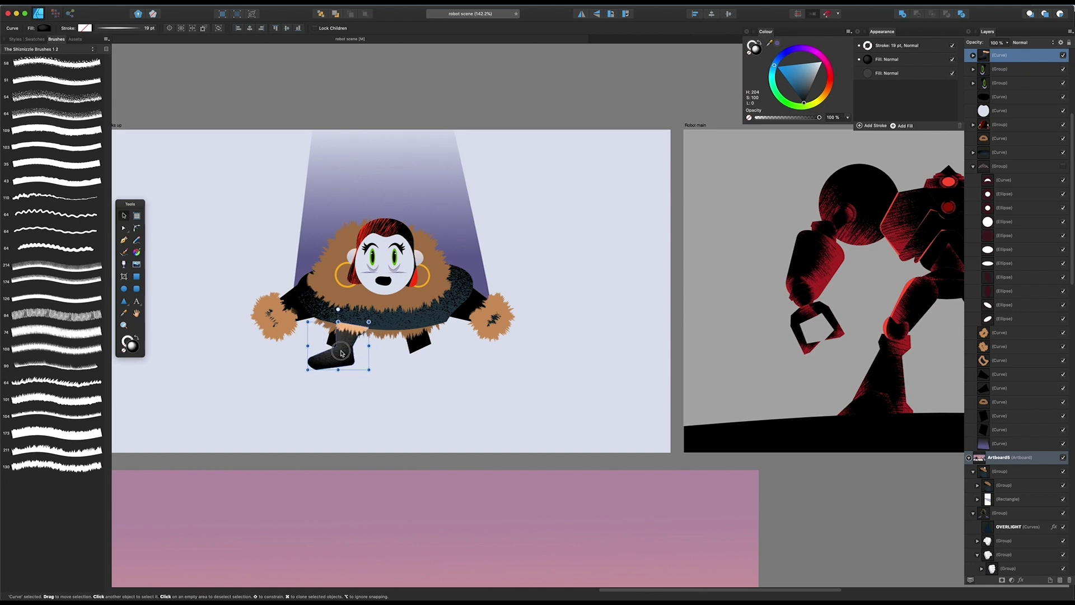
Reshape the boot's toe, send the boot to the back and move it below the leg
double_click(342, 354)
scroll(339, 358, up, 5)
drag(285, 384, 321, 395)
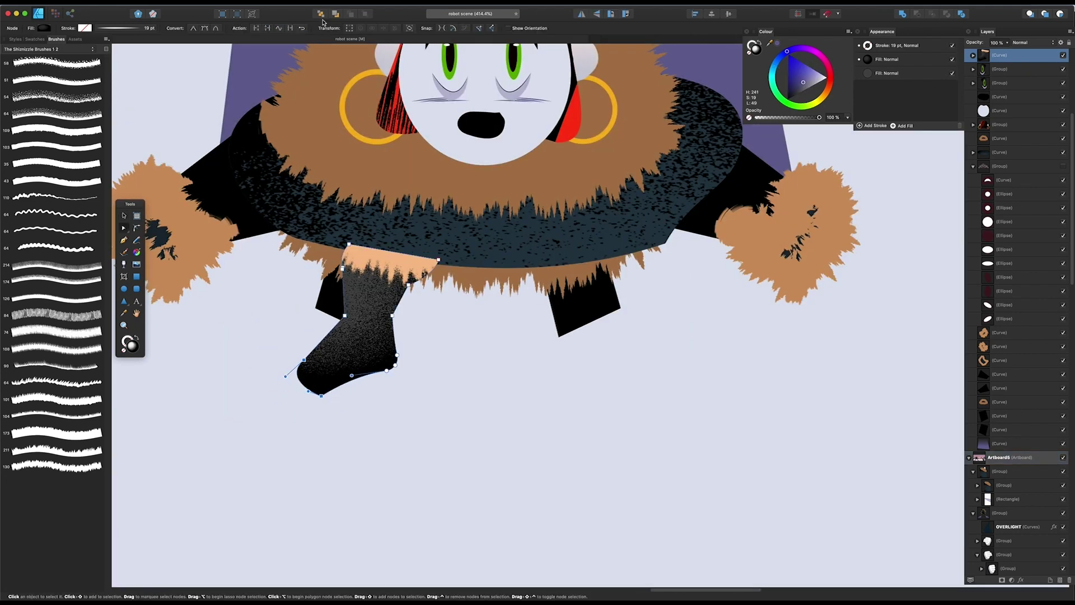
click(322, 15)
key(v)
drag(361, 342, 336, 342)
drag(343, 245, 355, 454)
key(super+z)
Place a rotated, smaller copy of the left-hand fur cuff around the leg's lower end and send it to the back
click(193, 236)
drag(193, 235, 370, 329)
drag(393, 282, 336, 283)
click(321, 14)
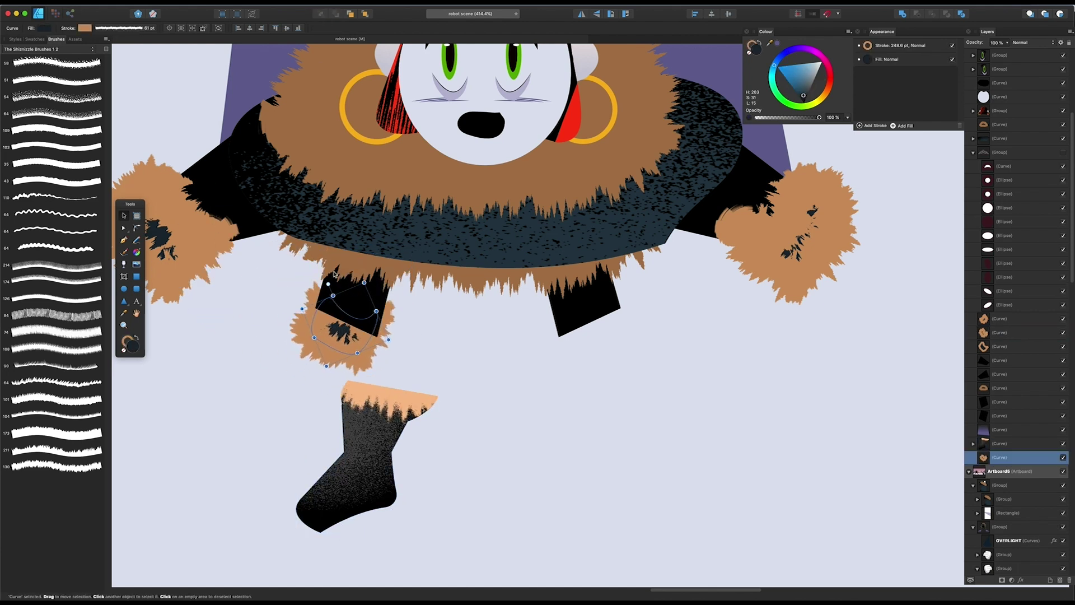
drag(345, 324, 347, 305)
Fit the boot beneath the leg's fur cuff and send it behind the cuff
drag(355, 453, 318, 350)
click(331, 14)
scroll(313, 364, down, 3)
double_click(329, 338)
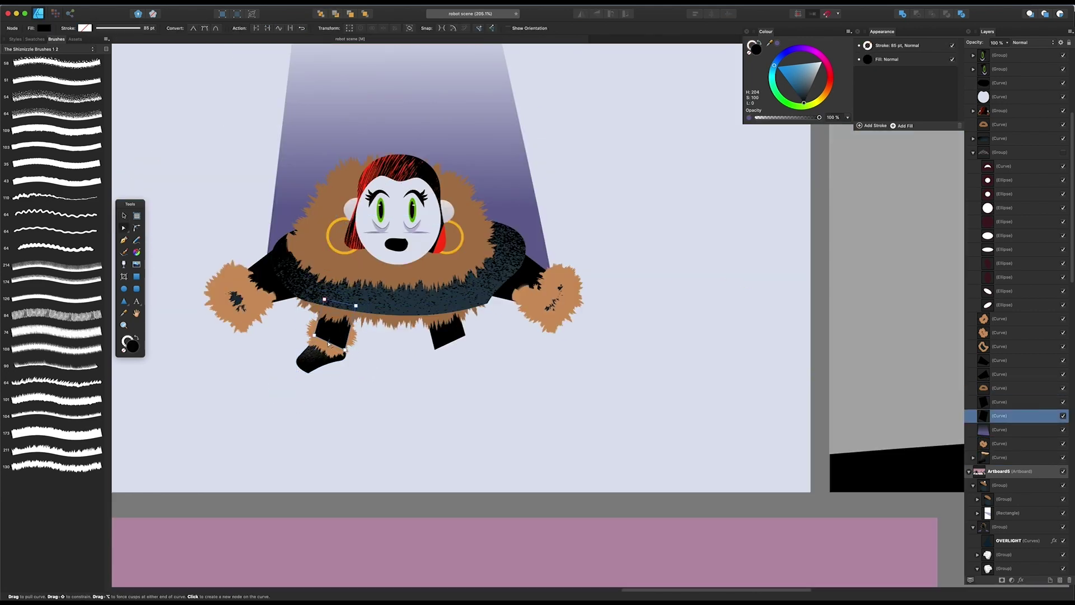
key(v)
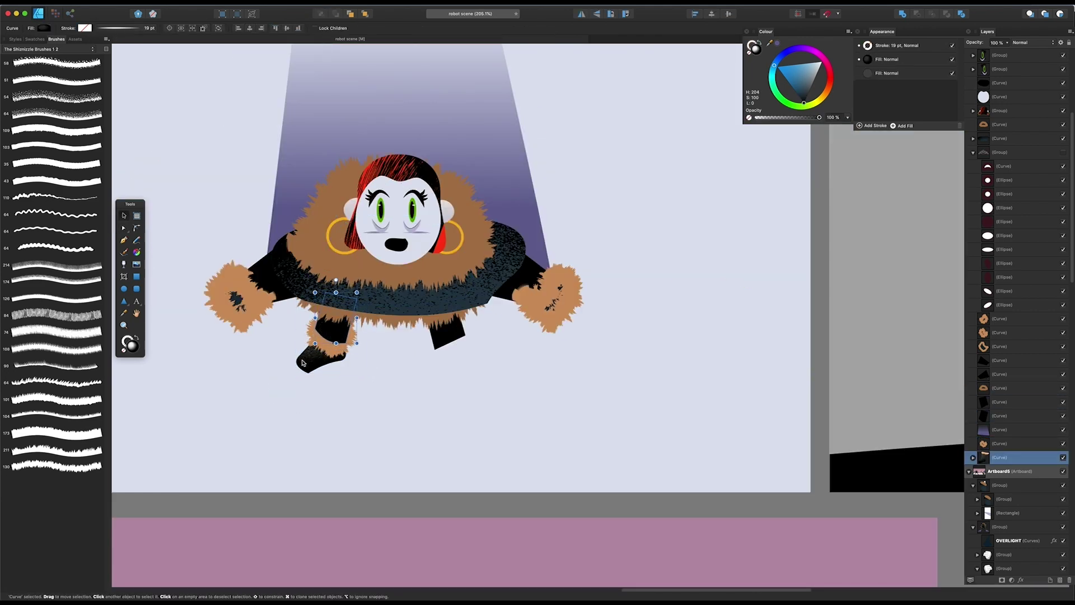
scroll(301, 362, up, 2)
double_click(315, 369)
scroll(353, 327, down, 1)
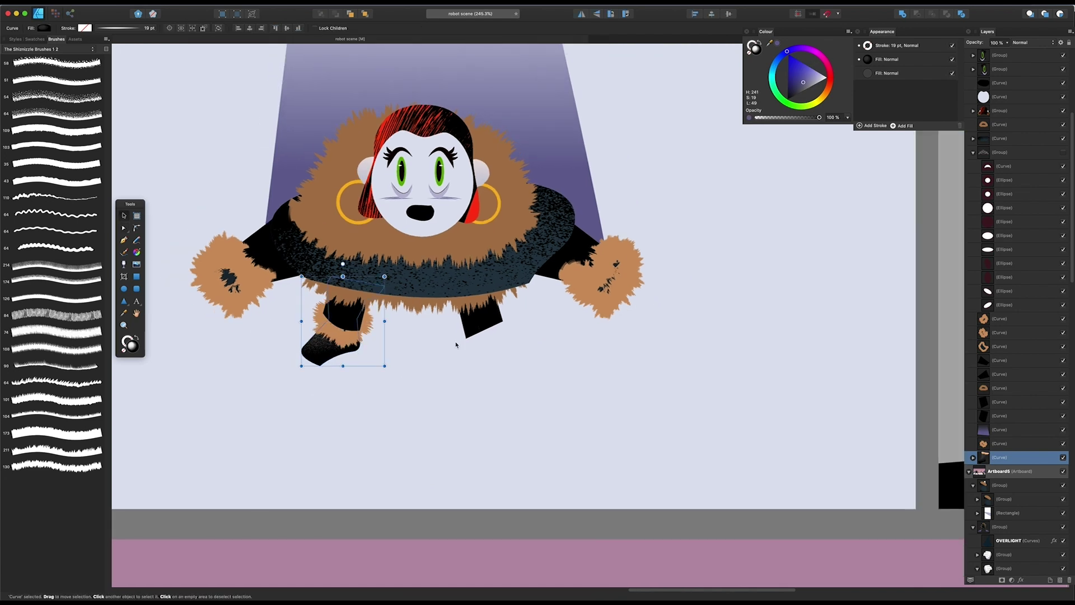
Delete the plain right-hand leg and adjust the sole of the remaining boot
click(482, 319)
key(Delete)
click(413, 240)
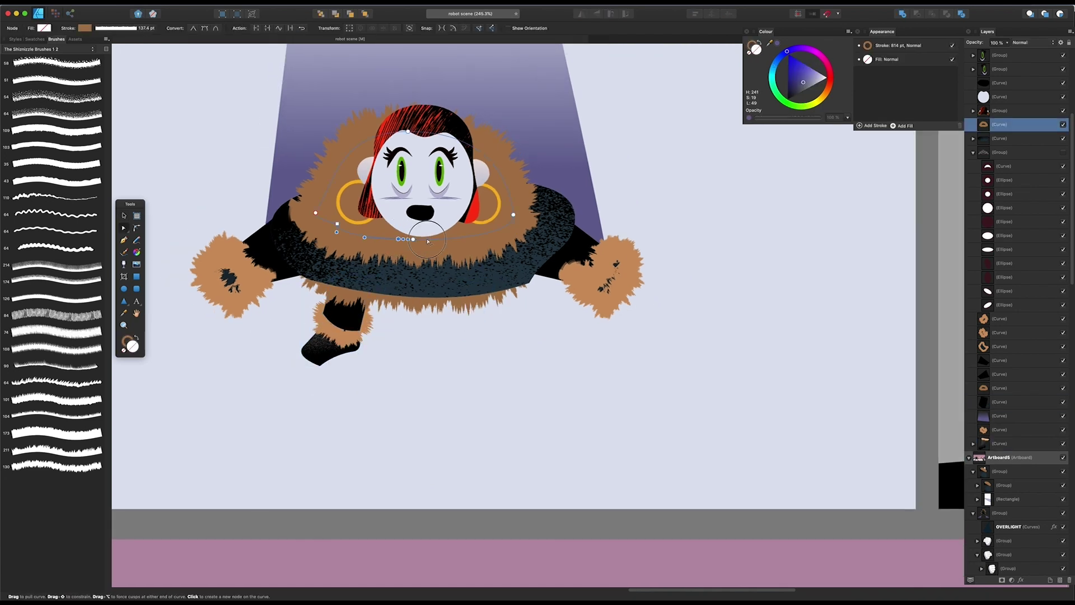
click(328, 364)
drag(326, 365, 340, 364)
Duplicate the finished leg with its cuff and boot to the other side and mirror the copy horizontally
key(v)
drag(393, 394, 291, 253)
drag(341, 317, 475, 318)
key(shift+h)
Extend the fur collar down the coat's front and reposition the coat's speckled bitmap fill
key(a)
click(366, 282)
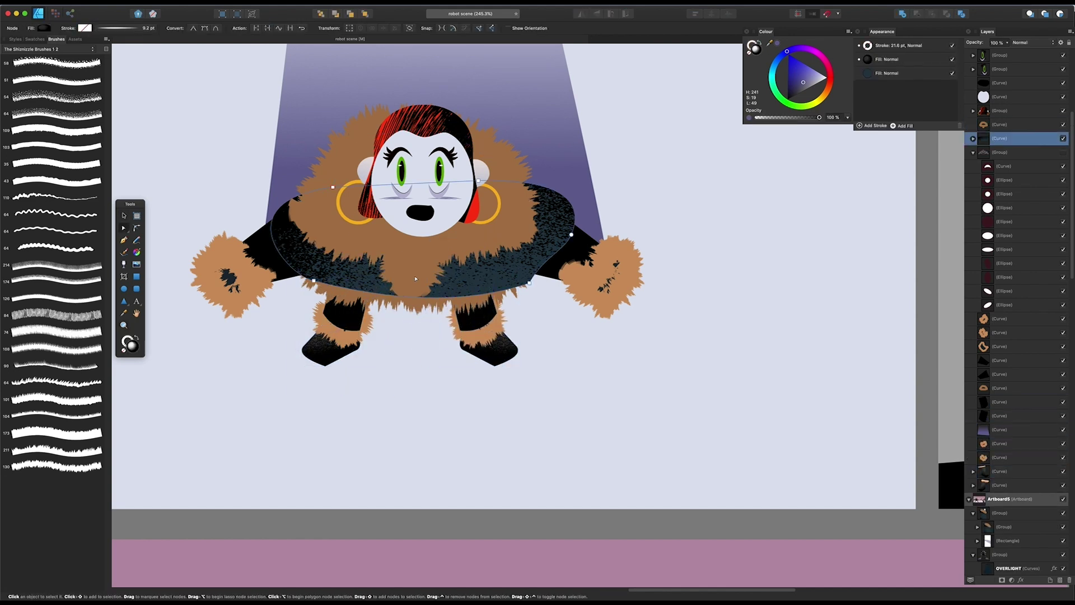
key(g)
drag(475, 262, 665, 274)
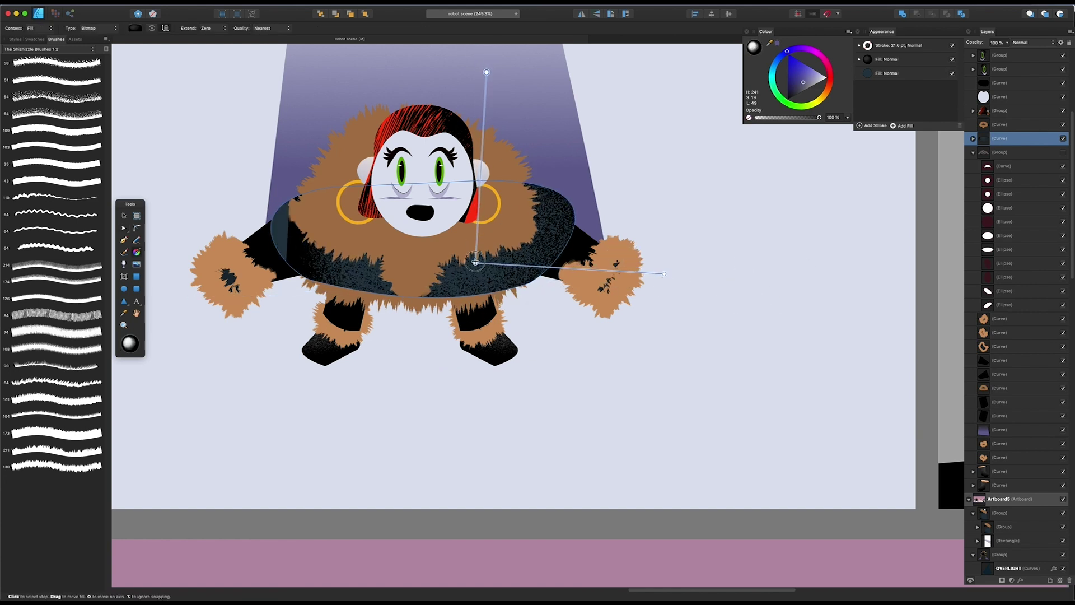
Raise the coat's upper edge behind the fur collar and realign its bitmap fill
key(a)
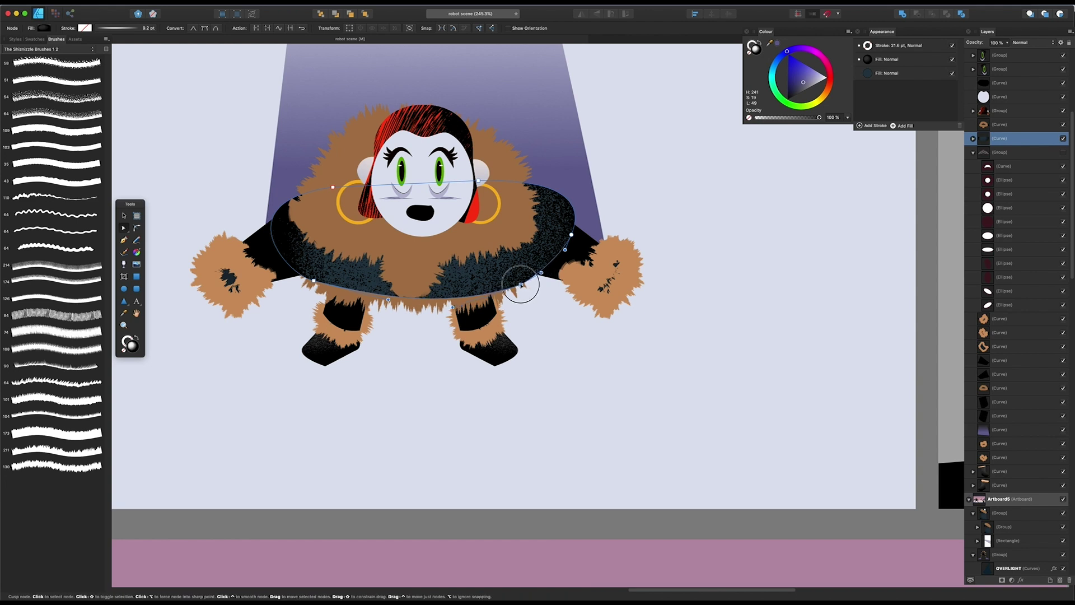
drag(479, 181, 474, 156)
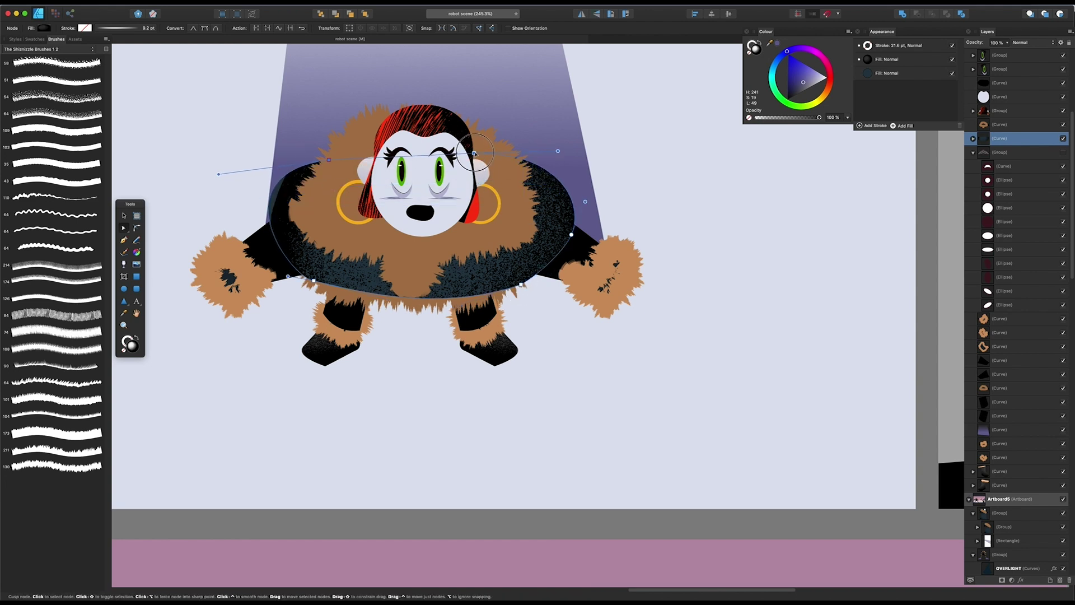
key(g)
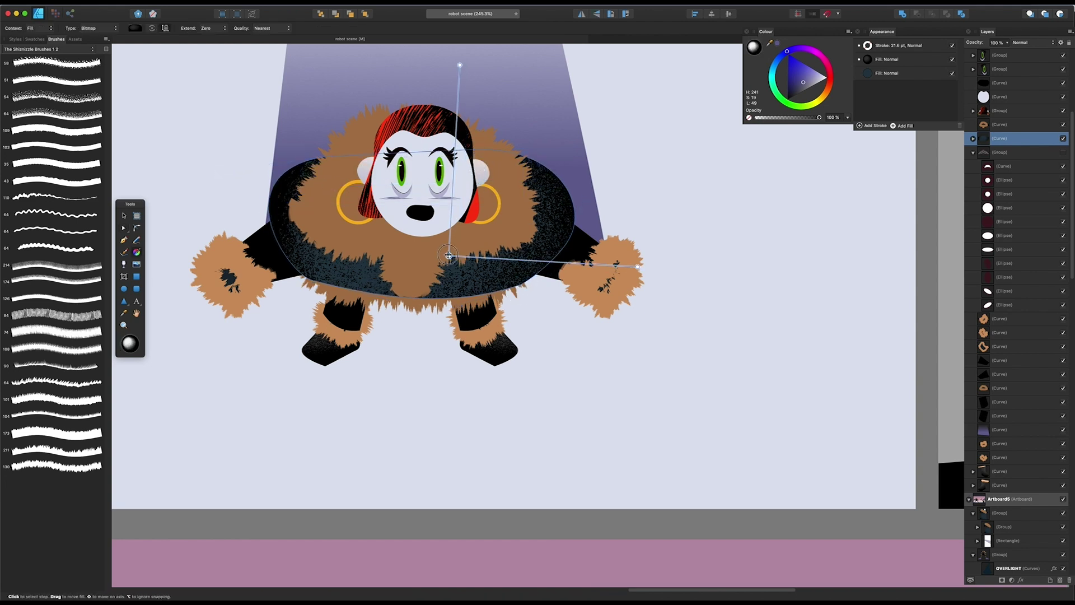
Extend the purple shadow's lower edge in a curve beneath the boots and send the shape to the back
scroll(365, 149, down, 2)
key(a)
click(331, 253)
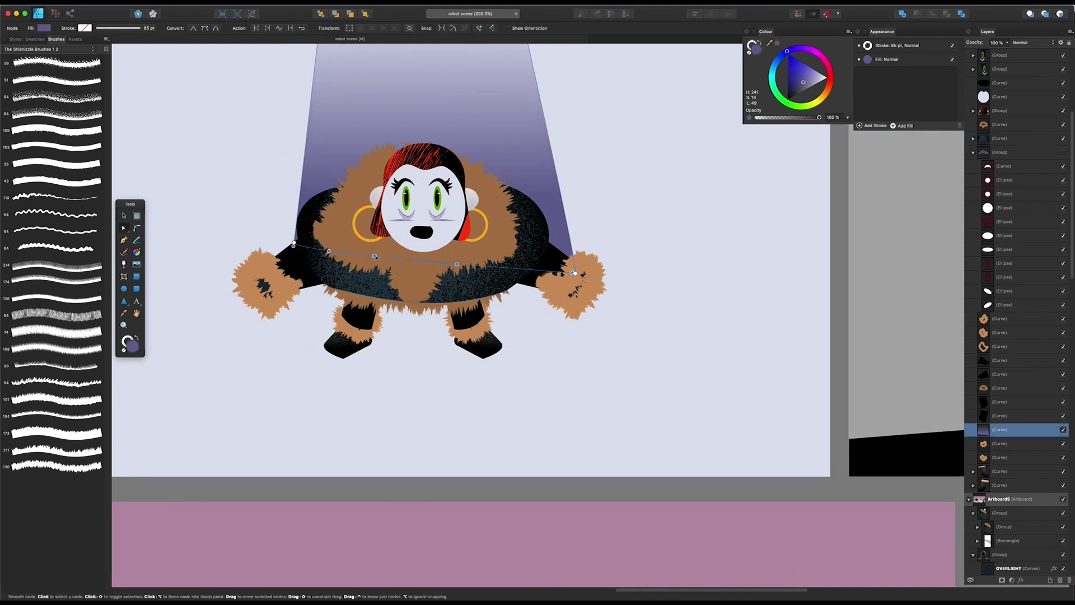
drag(375, 256, 354, 351)
drag(445, 362, 484, 381)
click(322, 14)
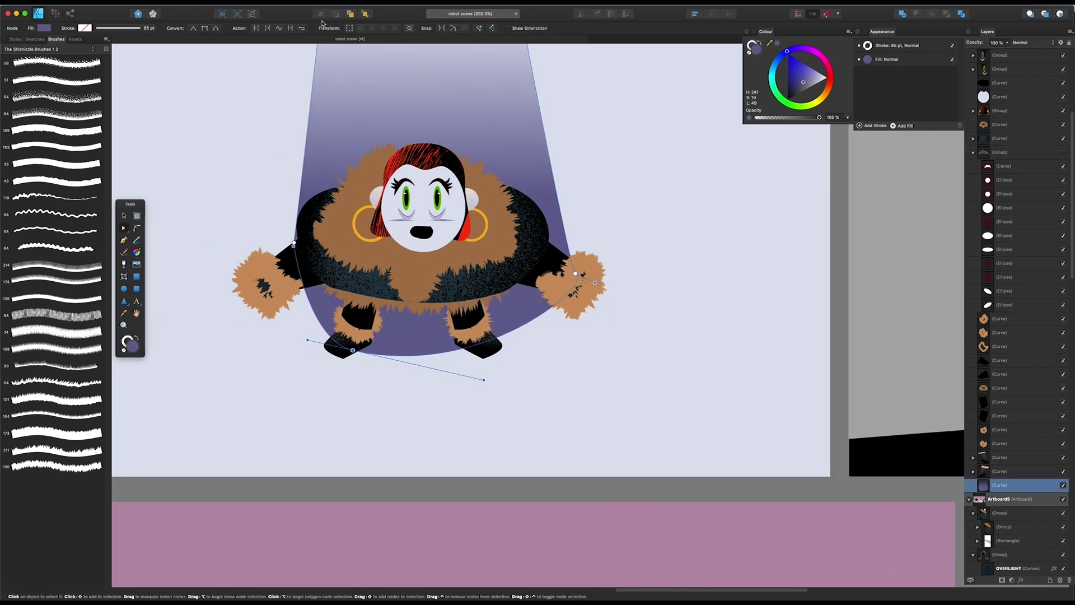
Set the purple shadow's opacity to 30 %
key(3)
click(469, 323)
scroll(595, 235, down, 3)
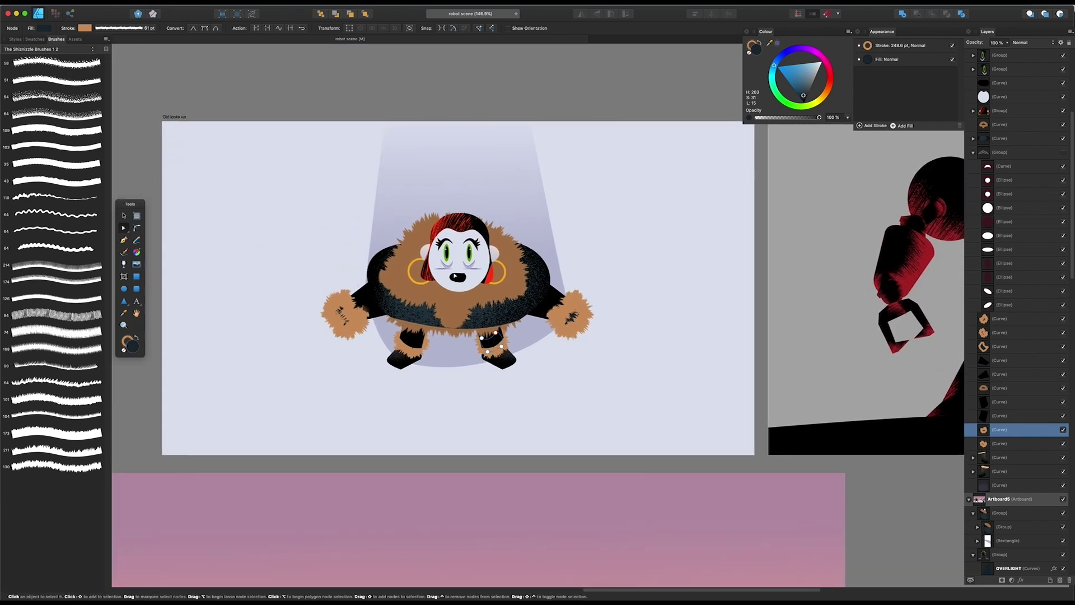
Draw a pink tongue inside the black mouth with the Pencil tool
scroll(456, 276, up, 2)
click(456, 276)
scroll(458, 276, up, 6)
key(n)
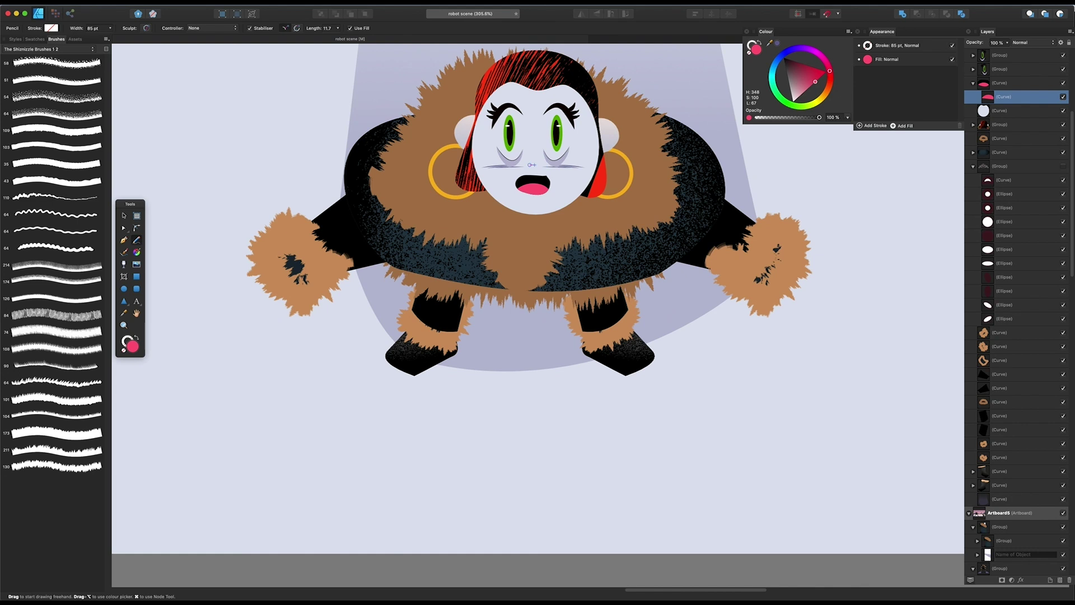
Draw a pink nose shape between the girl's eyes with the Pencil tool
drag(545, 164, 546, 161)
click(759, 44)
key(super+z)
key(super+z)
key(super+shift+z)
key(super+shift+z)
key(super+z)
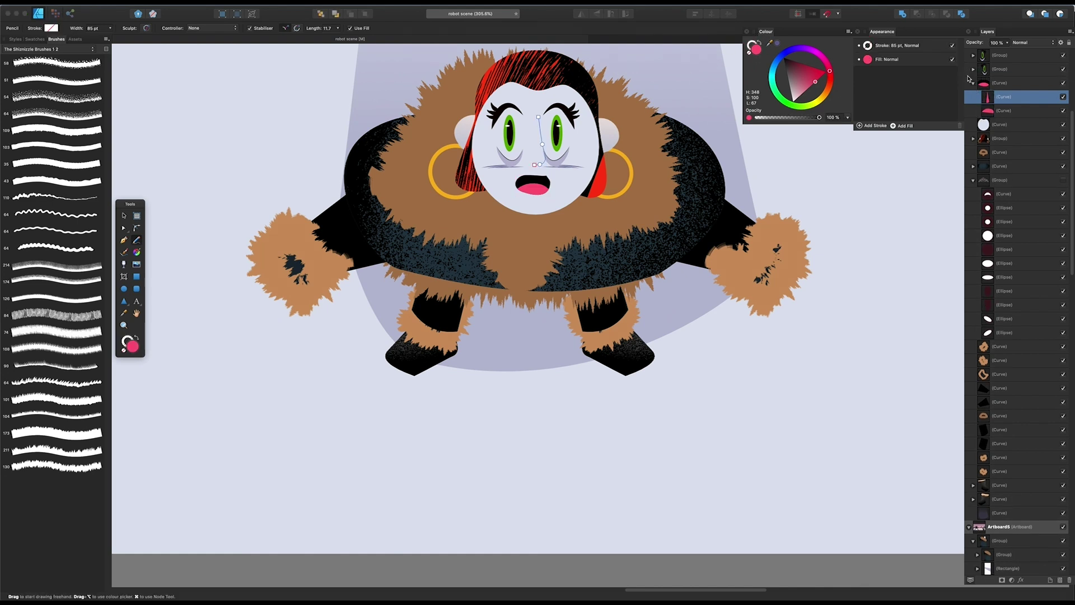
Move the nose out of the mouth's clipping, fill it black and adjust its outline
drag(978, 79, 977, 80)
key(v)
scroll(605, 135, down, 1)
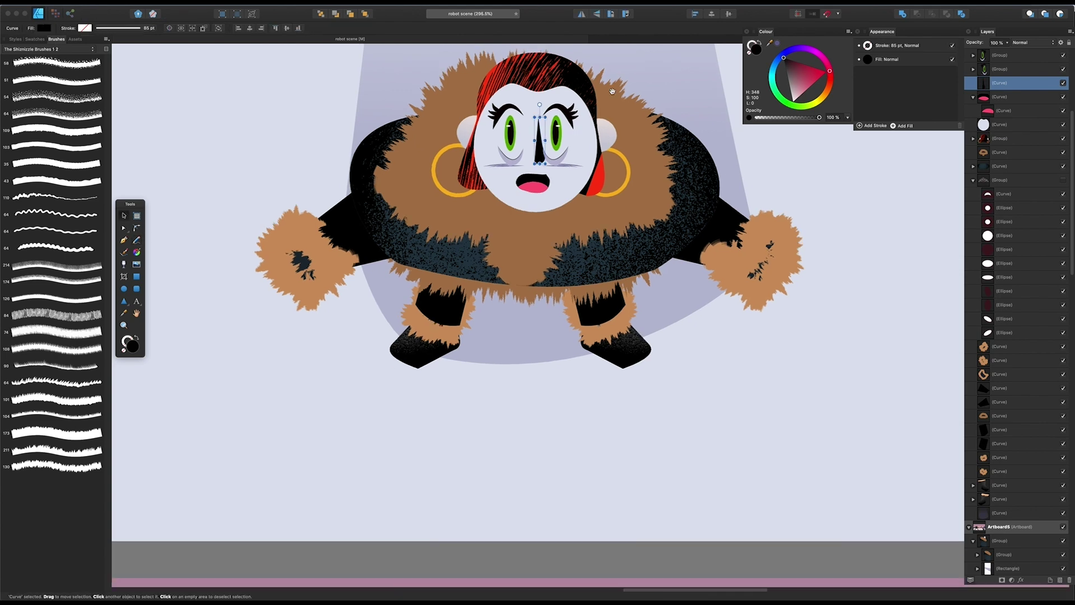
scroll(560, 196, up, 2)
click(522, 255)
key(a)
drag(480, 276, 483, 270)
Select all of the girl's existing head and face parts and group them
key(v)
scroll(487, 269, down, 2)
scroll(487, 269, down, 2)
drag(663, 113, 377, 282)
mouse_move(487, 206)
mouse_down()
mouse_move(474, 223)
mouse_move(477, 202)
mouse_move(478, 217)
mouse_up()
key(super+g)
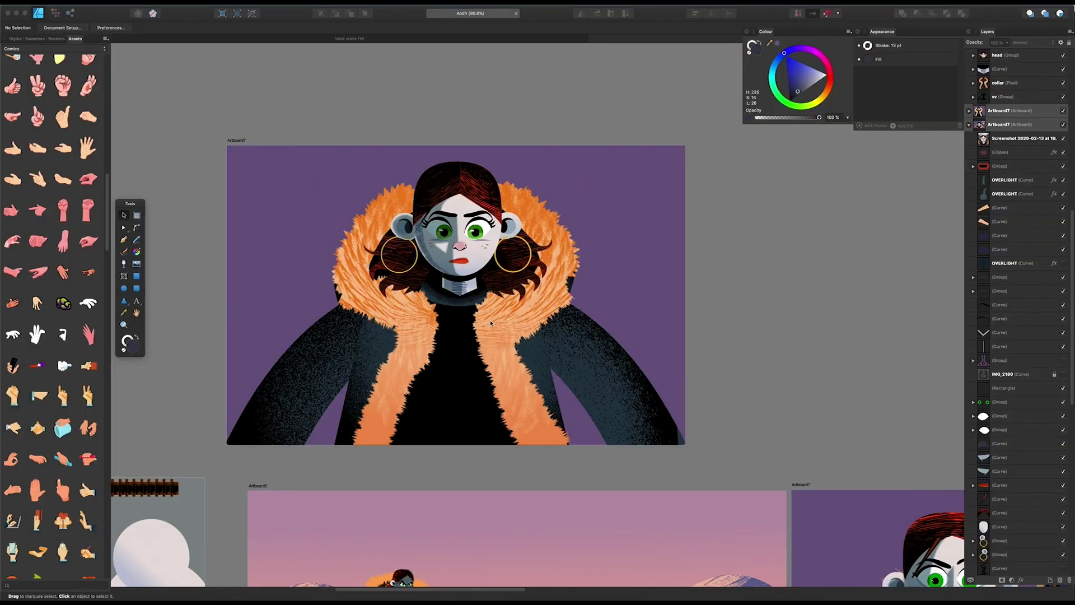
Copy the head group from the Audi document, paste it into the robot scene and scale it down over the fur collar
scroll(457, 117, down, 2)
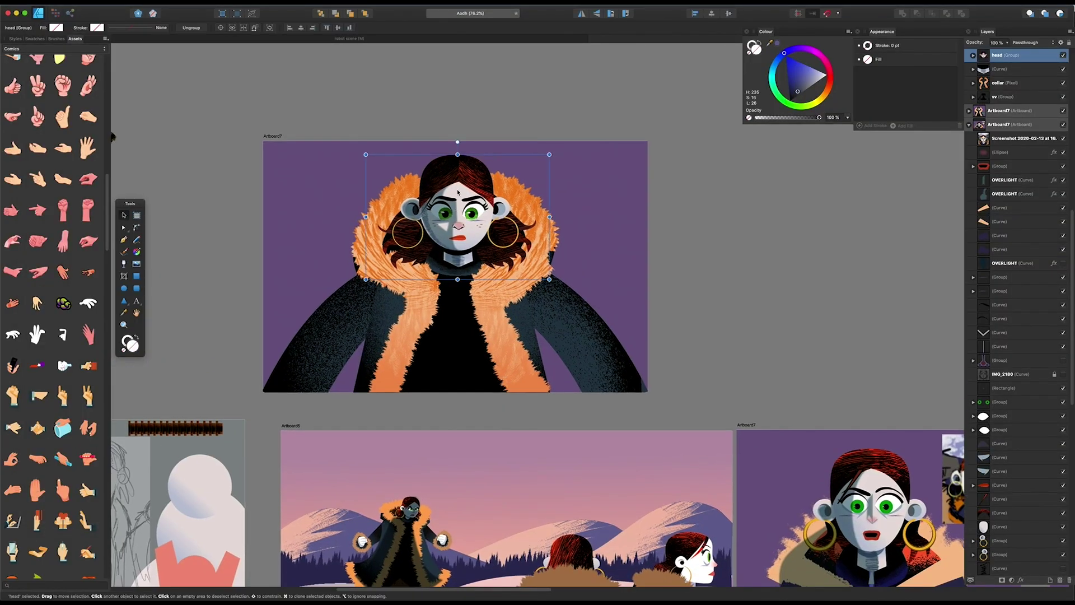
click(367, 41)
key(super+v)
drag(659, 218, 561, 199)
drag(303, 64, 485, 184)
Delete the girl's old head, then scale and position the pasted head inside the fur collar
click(504, 196)
key(Delete)
drag(603, 263, 494, 191)
drag(652, 119, 555, 169)
drag(493, 210, 536, 186)
Move the green iris upward in the eye on the shaded side of the face
scroll(524, 214, up, 5)
double_click(492, 211)
double_click(492, 210)
double_click(492, 211)
double_click(491, 214)
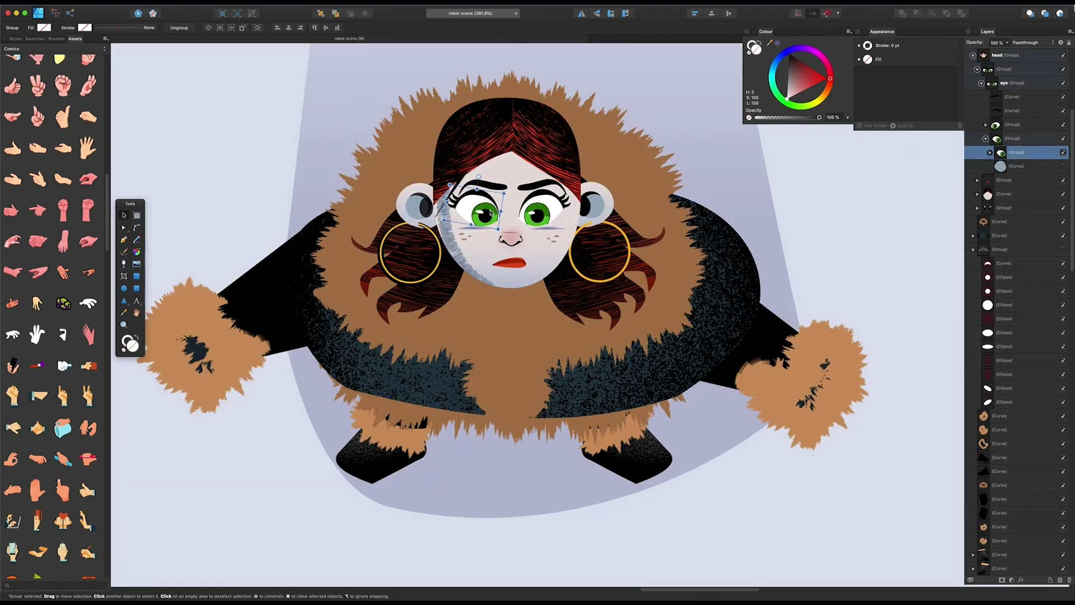
double_click(491, 212)
double_click(491, 211)
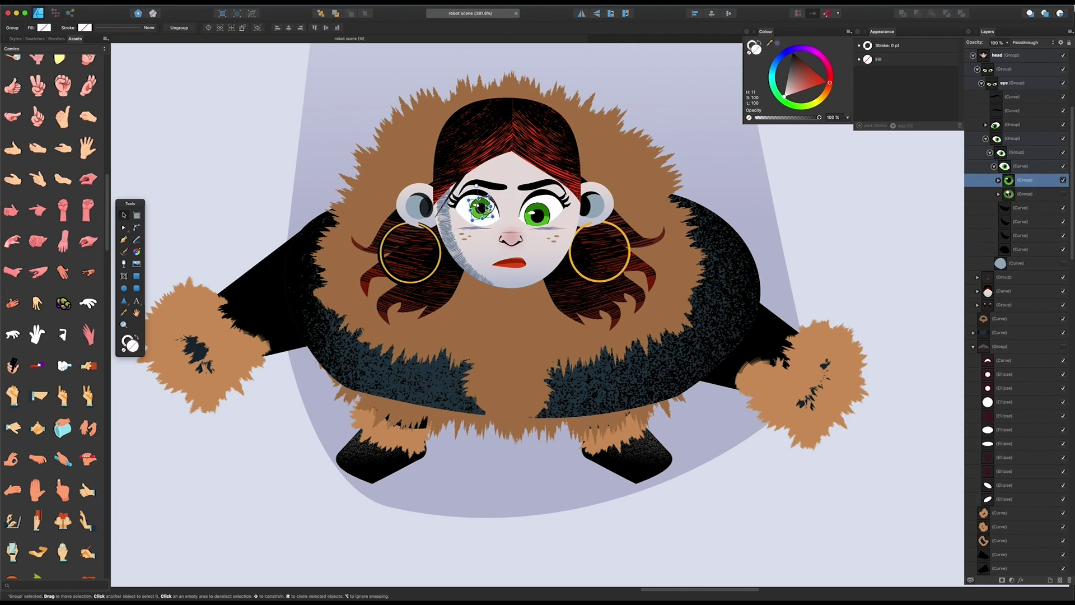
Raise the other eye's green iris group to match, so the girl looks upward
click(986, 125)
click(990, 153)
click(991, 152)
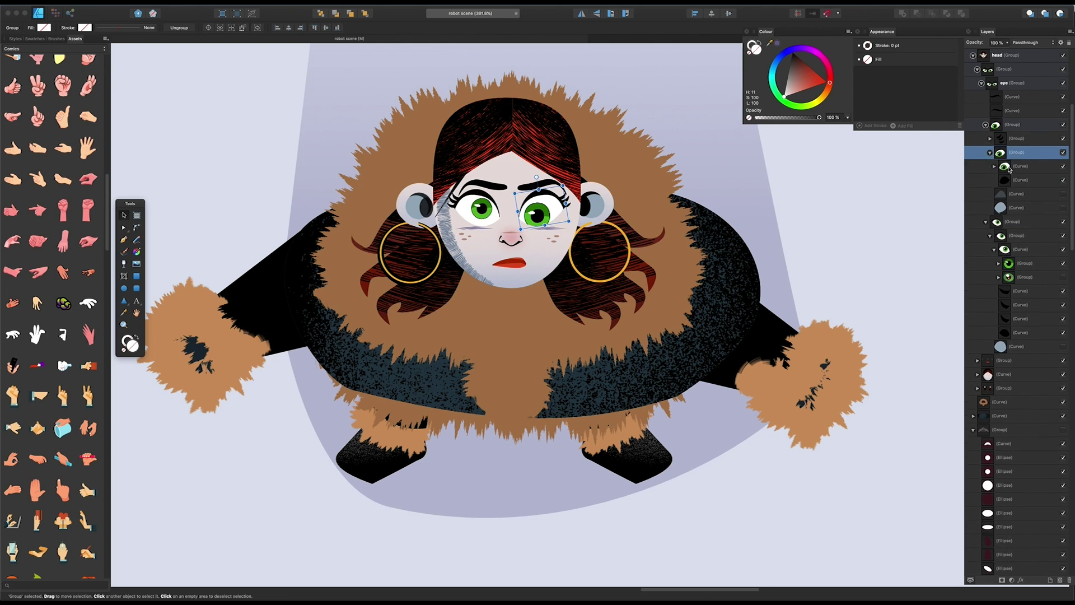
click(995, 166)
click(994, 167)
click(1023, 180)
drag(537, 221, 540, 209)
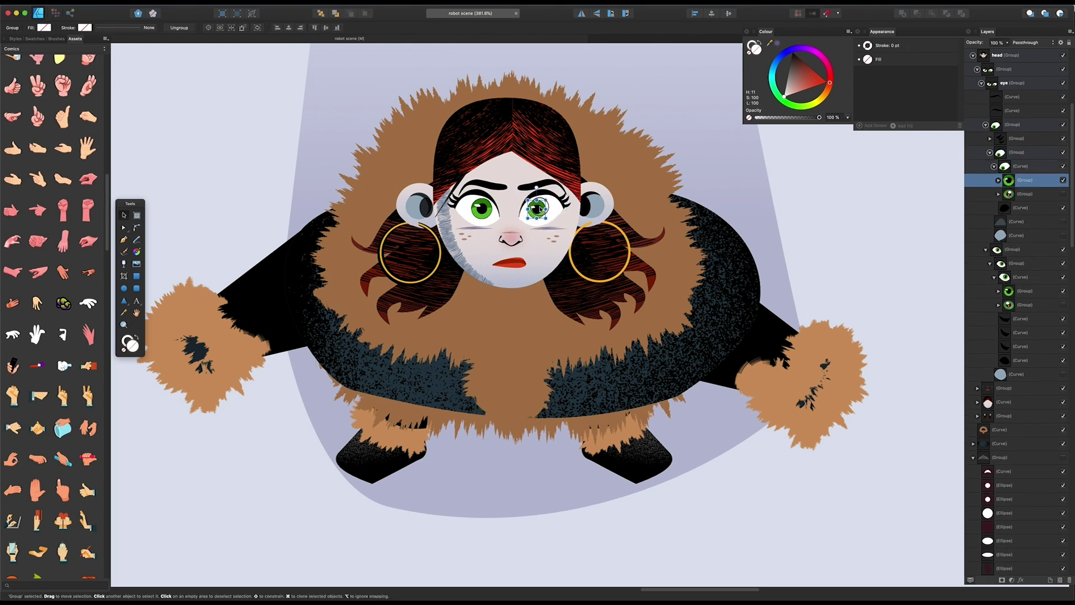
Reshape the girl's red lips into a rounded open shape by moving and deleting nodes
click(510, 263)
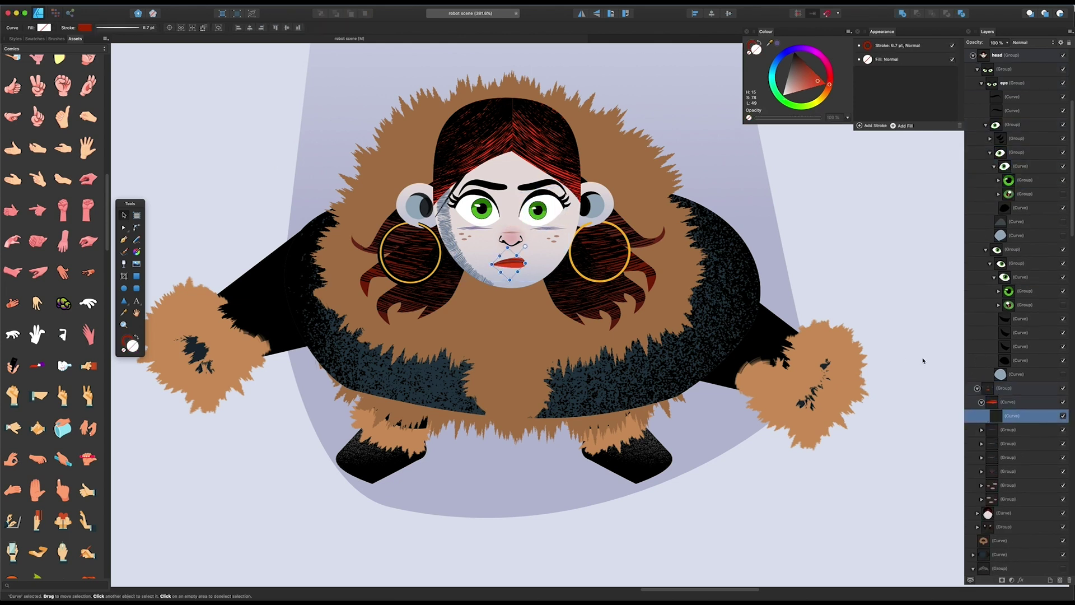
click(1015, 472)
click(1008, 403)
scroll(451, 320, up, 5)
key(a)
mouse_move(564, 218)
mouse_down()
mouse_move(565, 235)
mouse_move(579, 221)
mouse_up()
click(563, 206)
key(Delete)
Add a near-black mouth opening over the red lips and scale it to fit inside them
scroll(567, 216, up, 2)
key(v)
drag(796, 77, 794, 56)
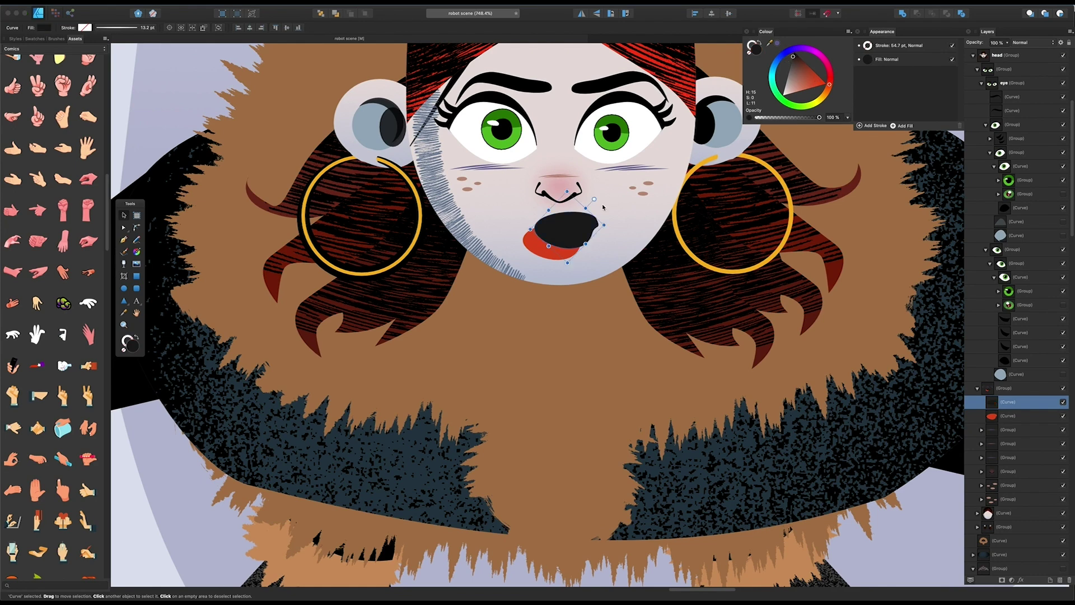
drag(603, 224, 575, 213)
Draw a large black ellipse as the girl's neck and place it behind the head, above the fur collar
scroll(698, 265, down, 4)
drag(327, 160, 392, 96)
click(124, 288)
drag(497, 113, 662, 306)
scroll(1002, 402, down, 9)
drag(1000, 157, 994, 300)
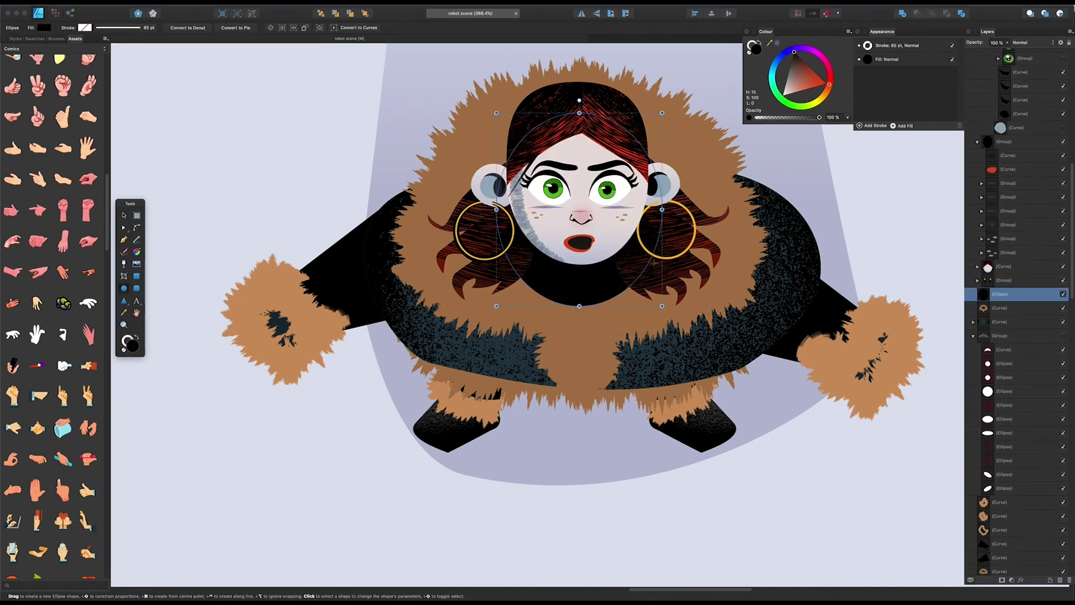
Enlarge the head group slightly and reposition it over the black neck ellipse
key(v)
click(572, 124)
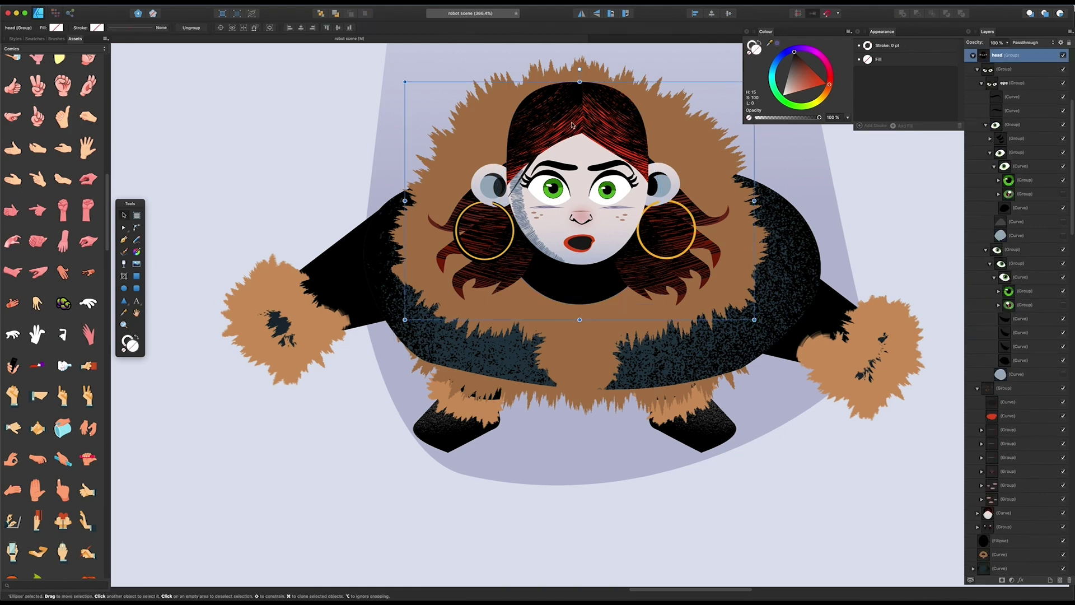
drag(405, 319, 394, 327)
drag(536, 218, 540, 211)
scroll(392, 263, up, 2)
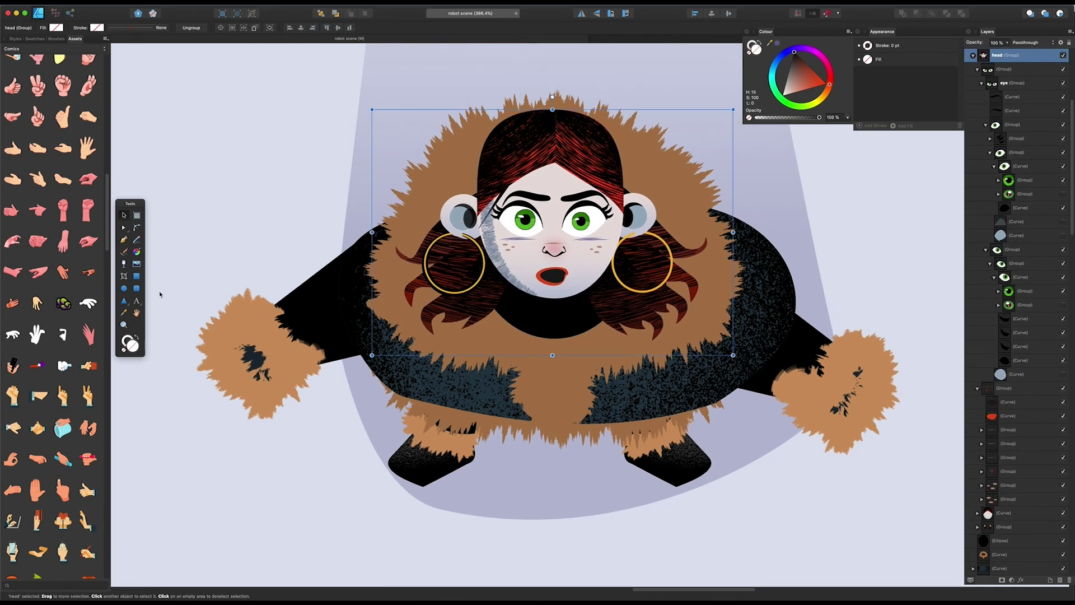
scroll(65, 303, down, 5)
mouse_move(13, 442)
mouse_down()
mouse_move(228, 360)
mouse_move(443, 374)
mouse_up()
scroll(234, 361, down, 10)
scroll(234, 358, up, 6)
key(super+z)
key(super+z)
key(super+z)
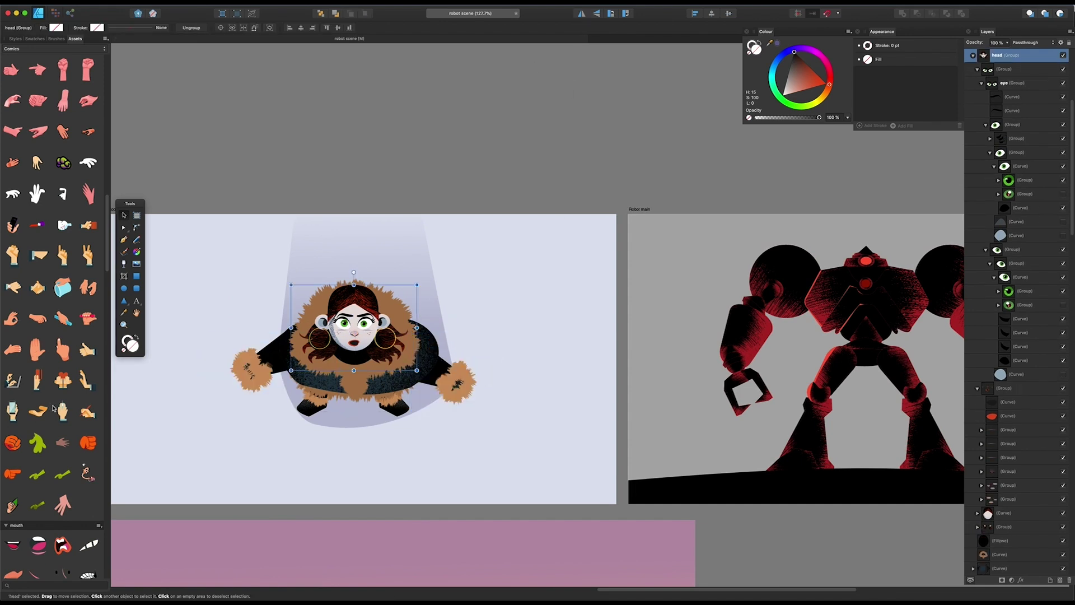
Place white pointed hands behind both of the girl's fur cuffs
drag(14, 474, 329, 377)
key(super+z)
drag(85, 470, 533, 246)
key(super+z)
key(super+z)
key(super+z)
scroll(47, 197, up, 10)
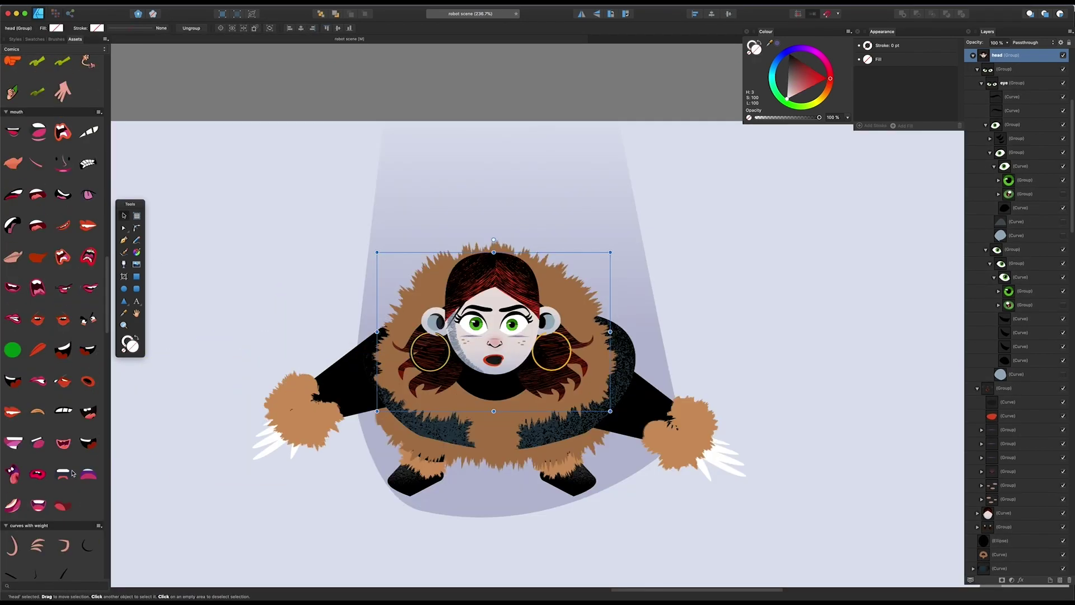
Try an open-mouth asset over the girl's mouth, then remove it
scroll(48, 466, up, 2)
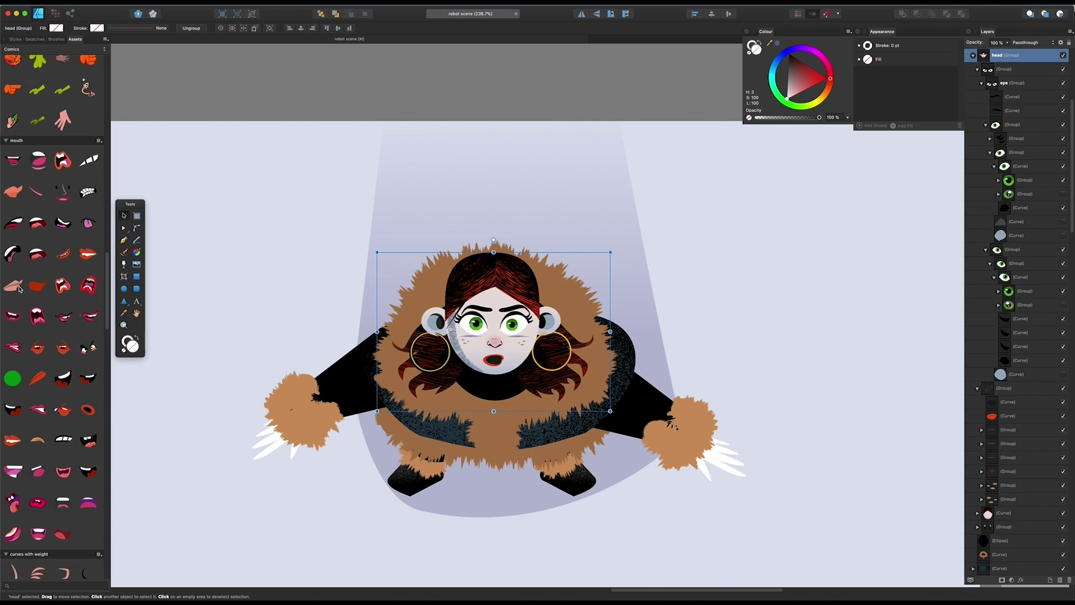
drag(37, 256, 437, 370)
drag(573, 285, 494, 360)
click(721, 329)
click(494, 360)
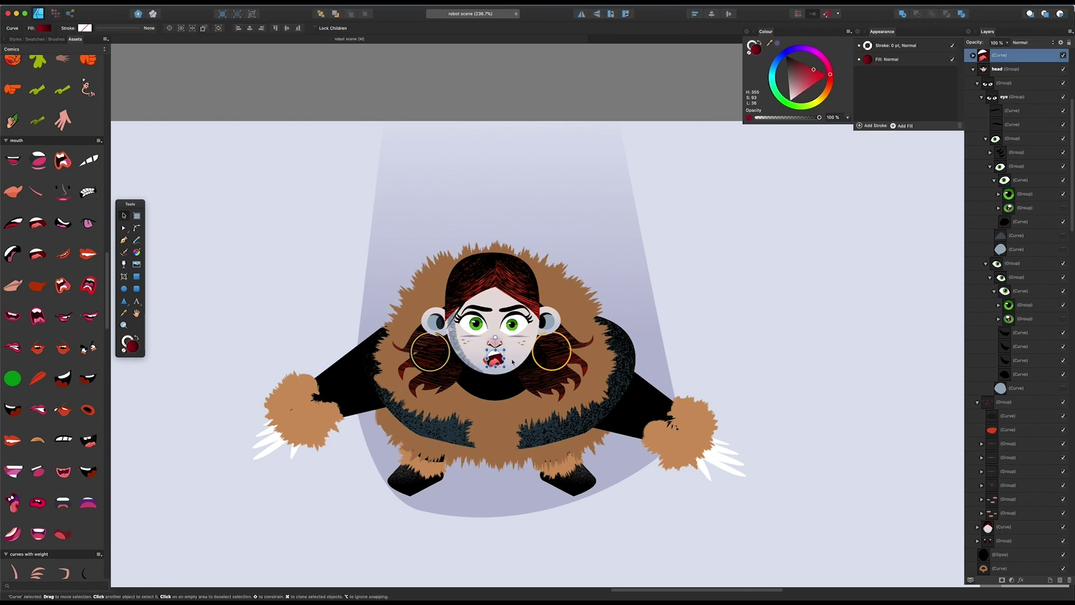
scroll(494, 359, up, 6)
key(Delete)
Replace the old mouth with a black ellipse containing a clipped red ellipse as the tongue
key(Delete)
click(124, 288)
drag(448, 416, 479, 465)
click(816, 84)
key(v)
drag(1007, 417, 1007, 417)
drag(801, 70, 785, 32)
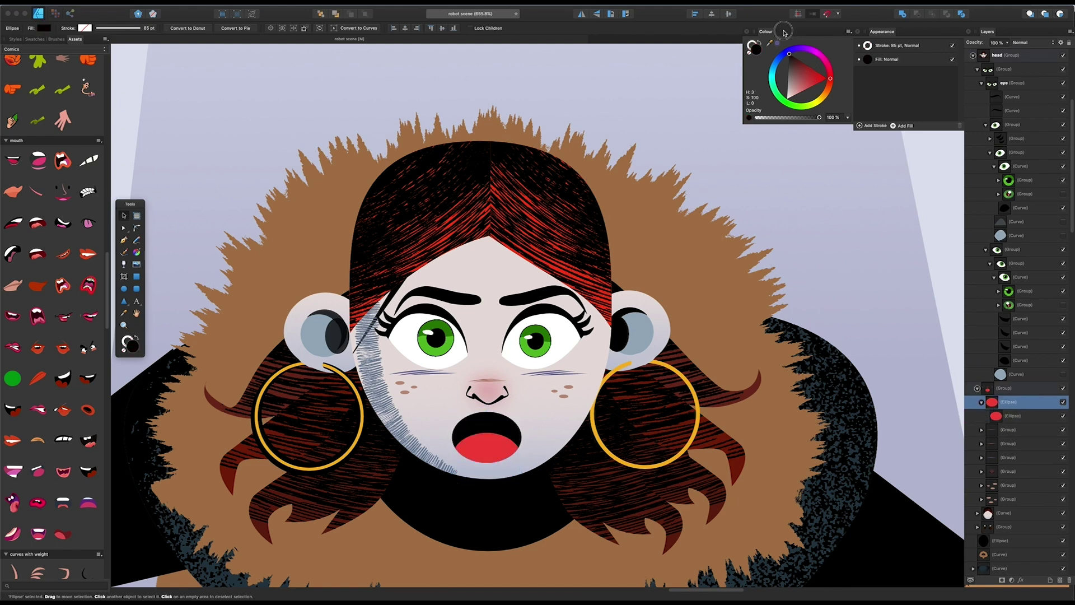
Narrow the elliptical mouth, convert it to curves and flatten its lower edge
drag(516, 409, 508, 414)
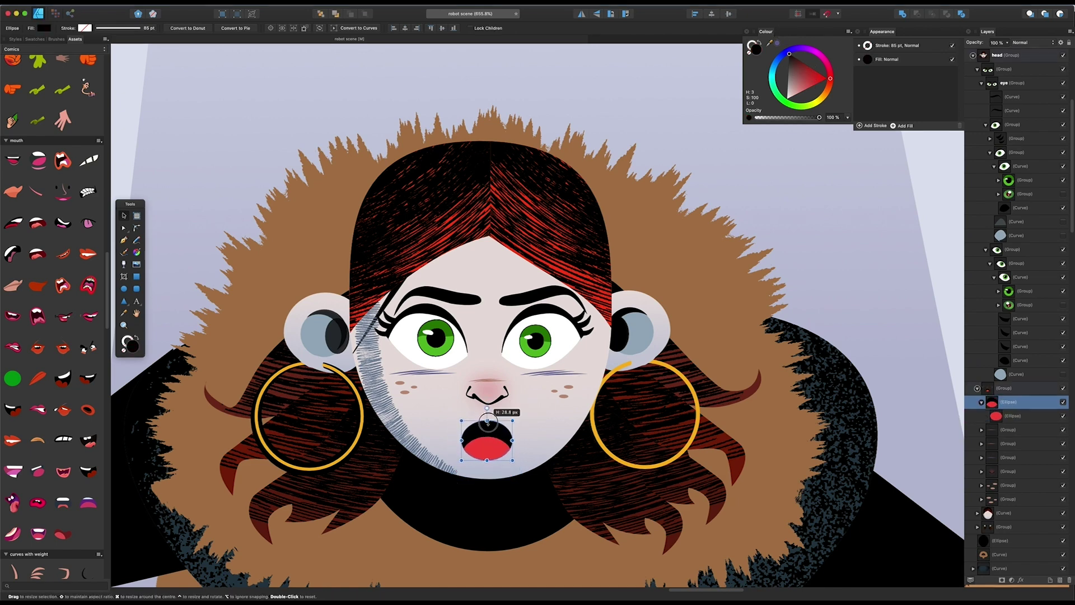
key(super+Return)
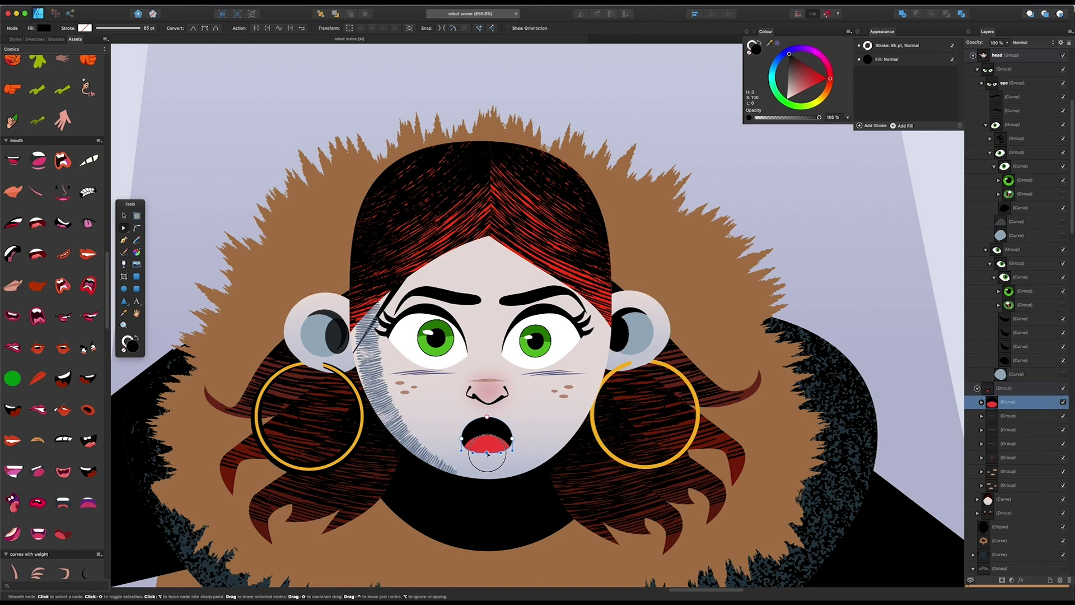
scroll(487, 455, down, 5)
key(v)
Delete Artboard5 together with the objects it contains
click(573, 311)
drag(726, 424, 750, 312)
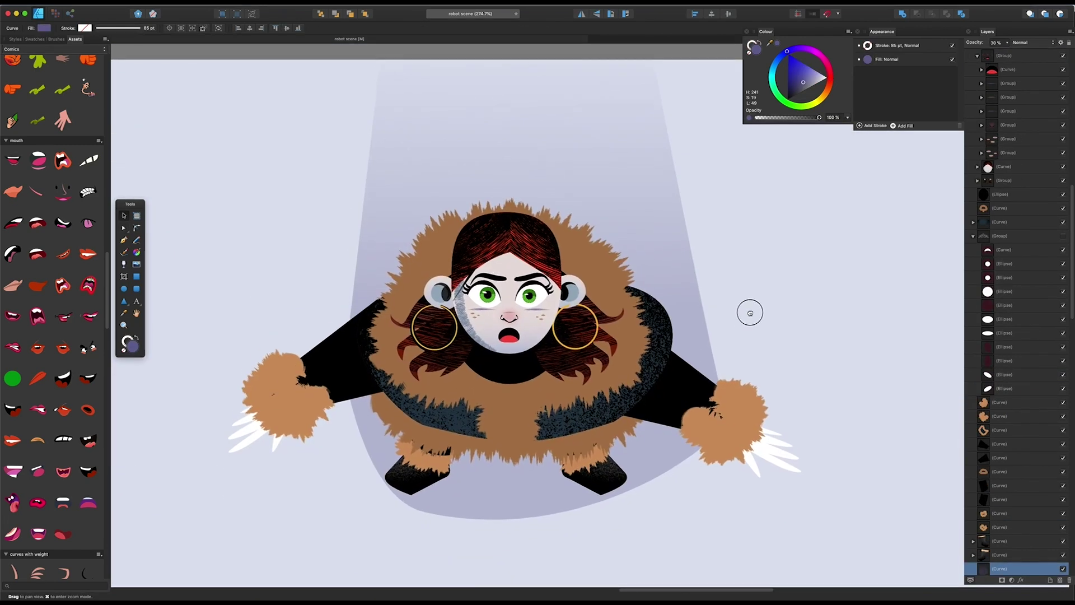
scroll(616, 353, down, 5)
drag(270, 485, 305, 238)
click(242, 253)
scroll(260, 267, down, 4)
drag(260, 266, 532, 292)
key(Delete)
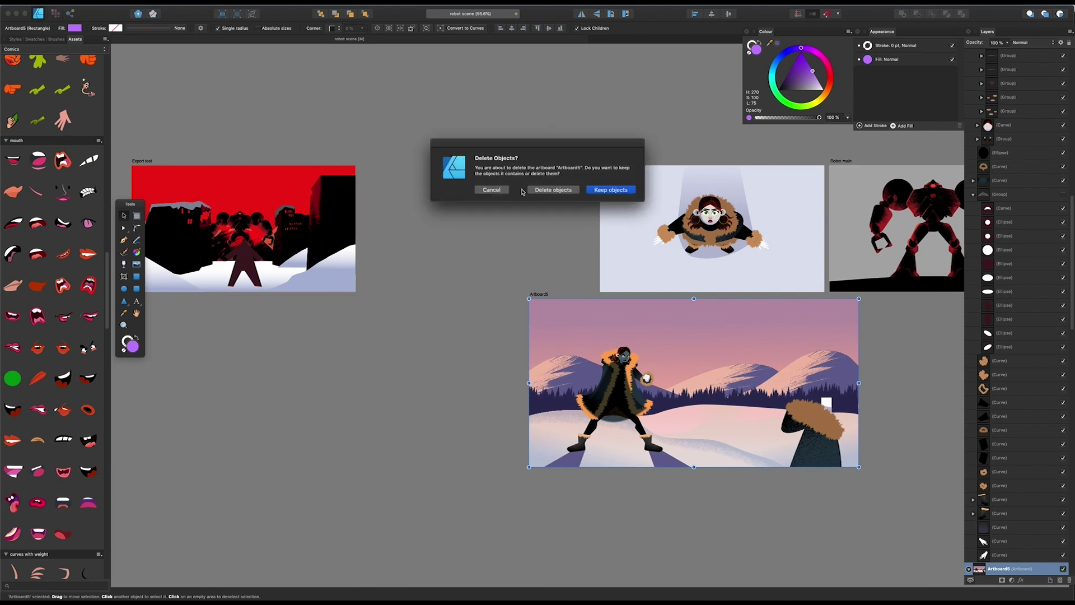
click(552, 192)
scroll(536, 219, down, 3)
scroll(502, 199, up, 3)
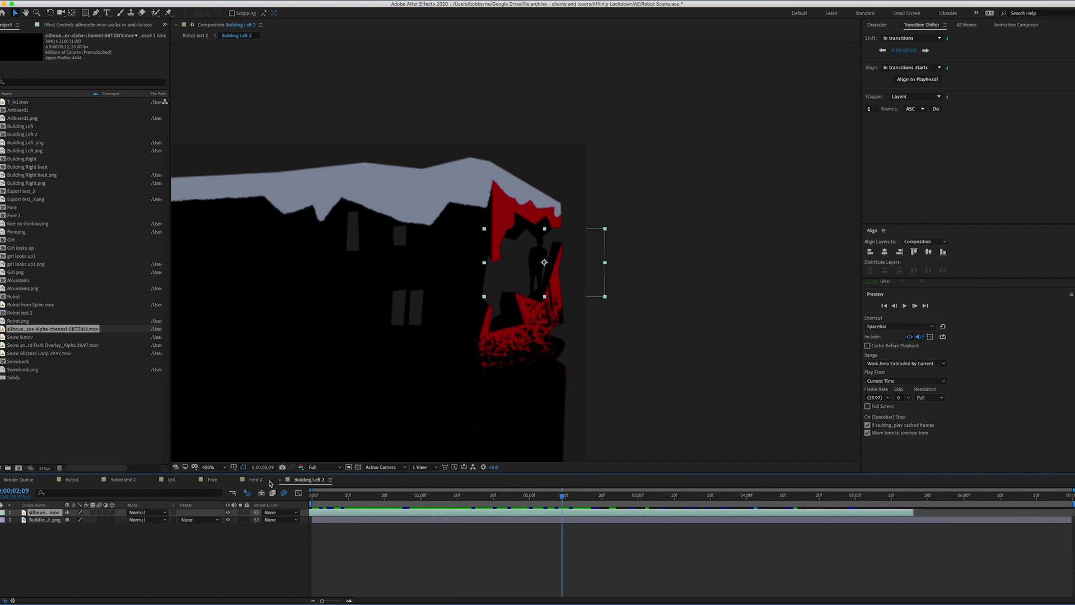
In After Effects, preview the Robot test 2 composition from its start, both close up and in full view
click(122, 480)
click(312, 496)
key(space)
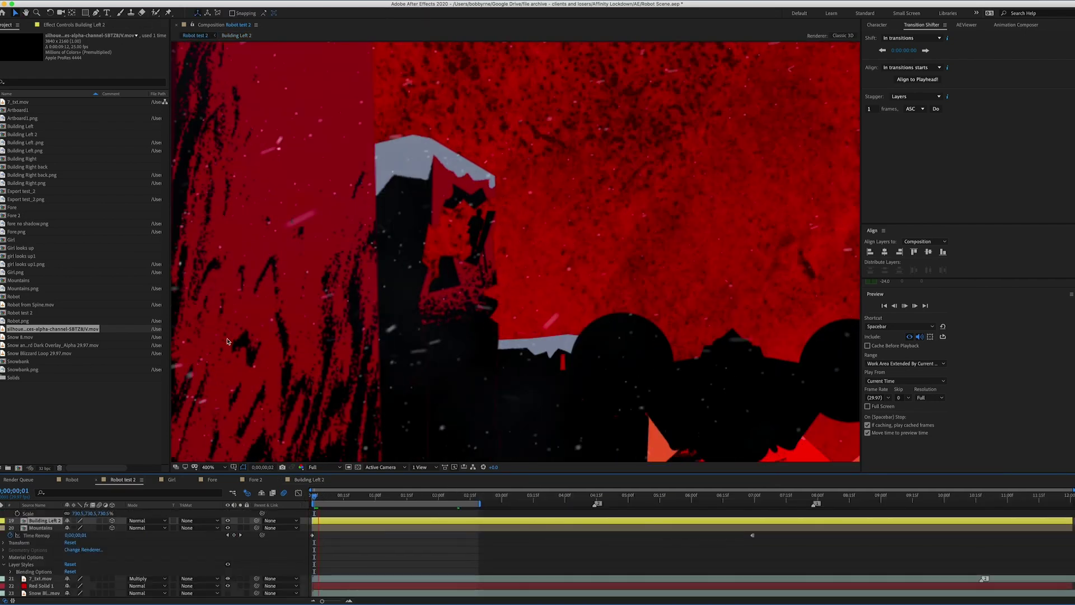
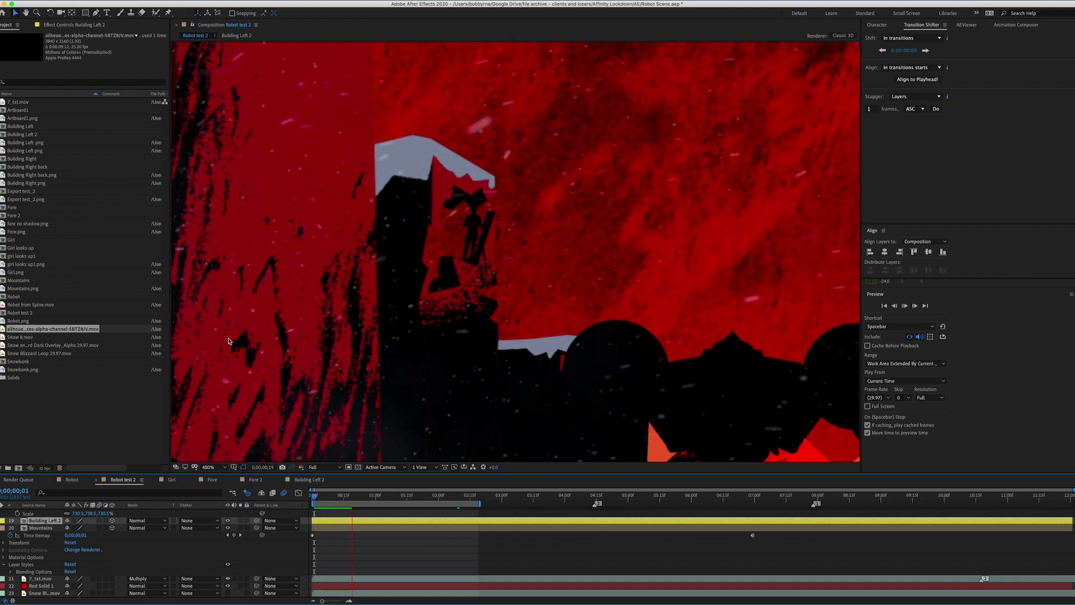
scroll(376, 240, down, 2)
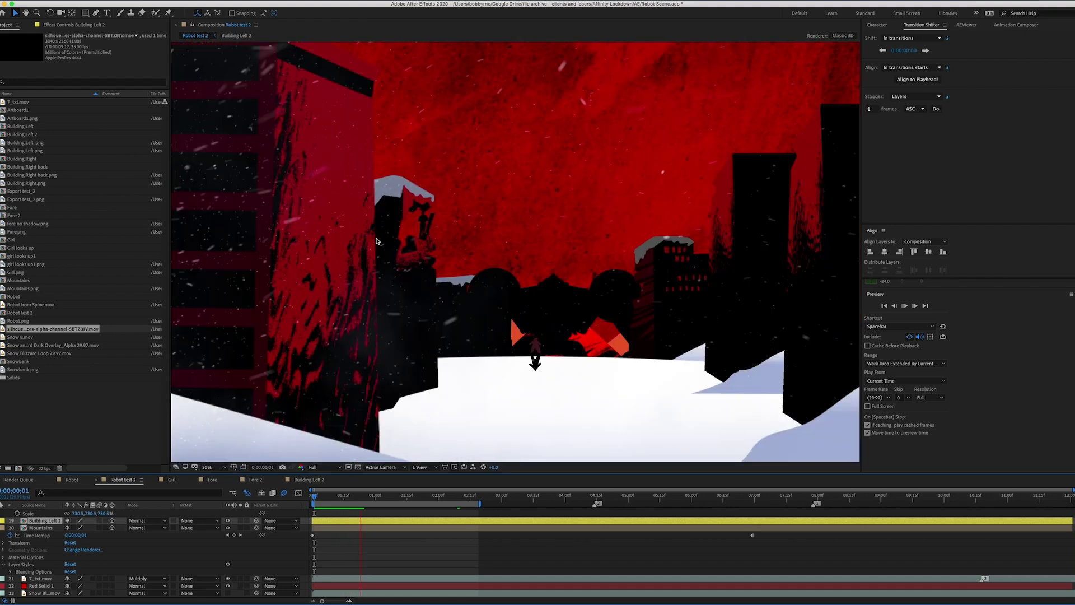
scroll(341, 401, down, 1)
scroll(465, 298, down, 1)
scroll(450, 269, up, 2)
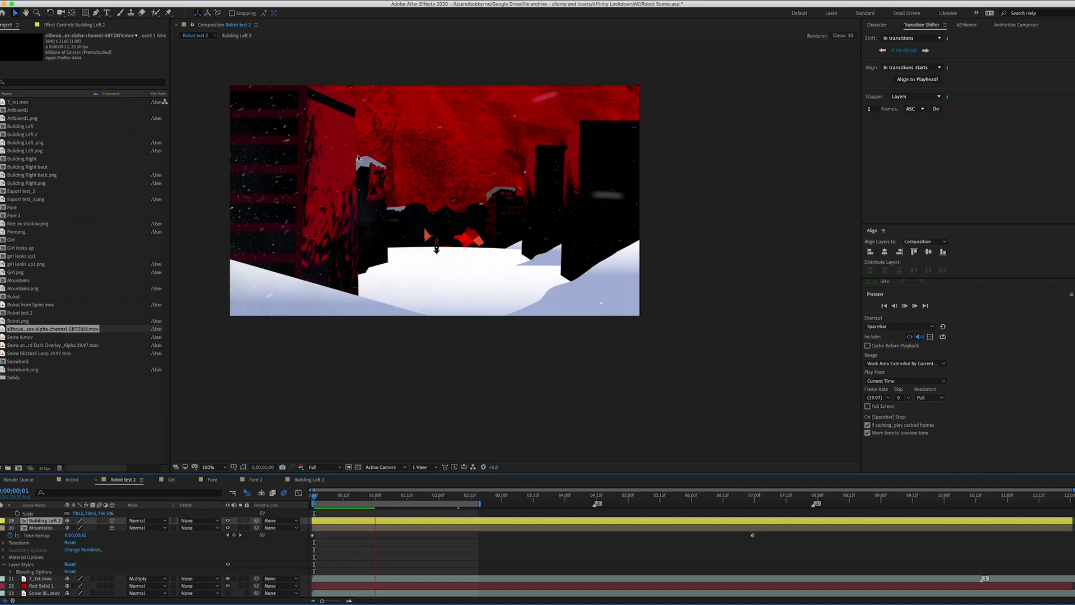
scroll(360, 155, up, 2)
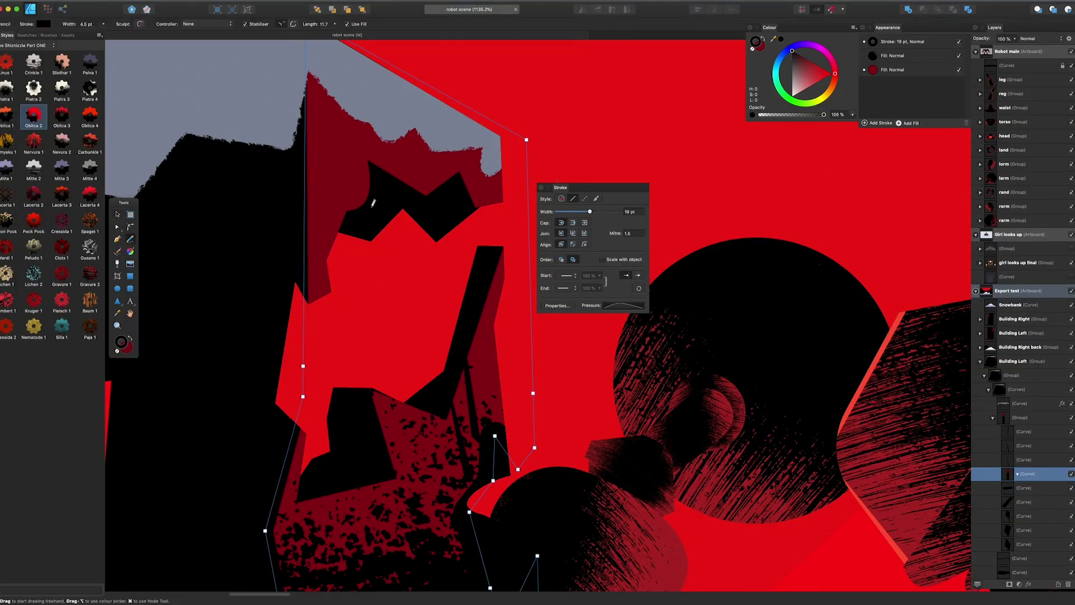
drag(333, 138, 359, 226)
click(624, 306)
drag(653, 323, 656, 311)
click(377, 171)
key(v)
click(352, 184)
key(BackSpace)
click(370, 164)
key(BackSpace)
Add tapered black 12 pt Pencil strokes as cracks and jagged edges on the ruined left building's dark red wall
key(n)
drag(339, 173, 349, 214)
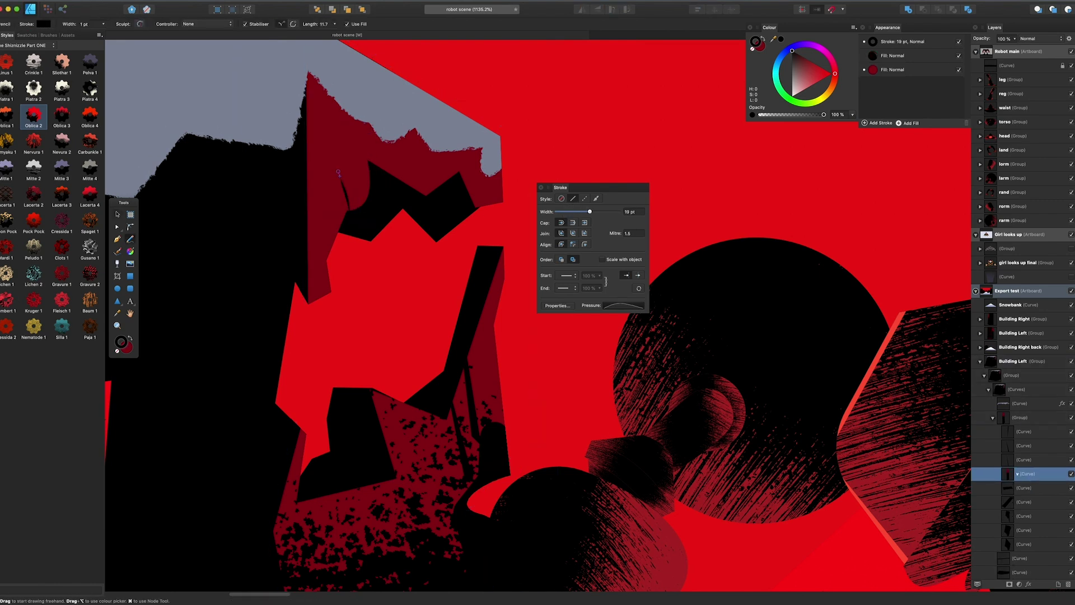
click(618, 304)
drag(660, 315, 611, 326)
click(358, 197)
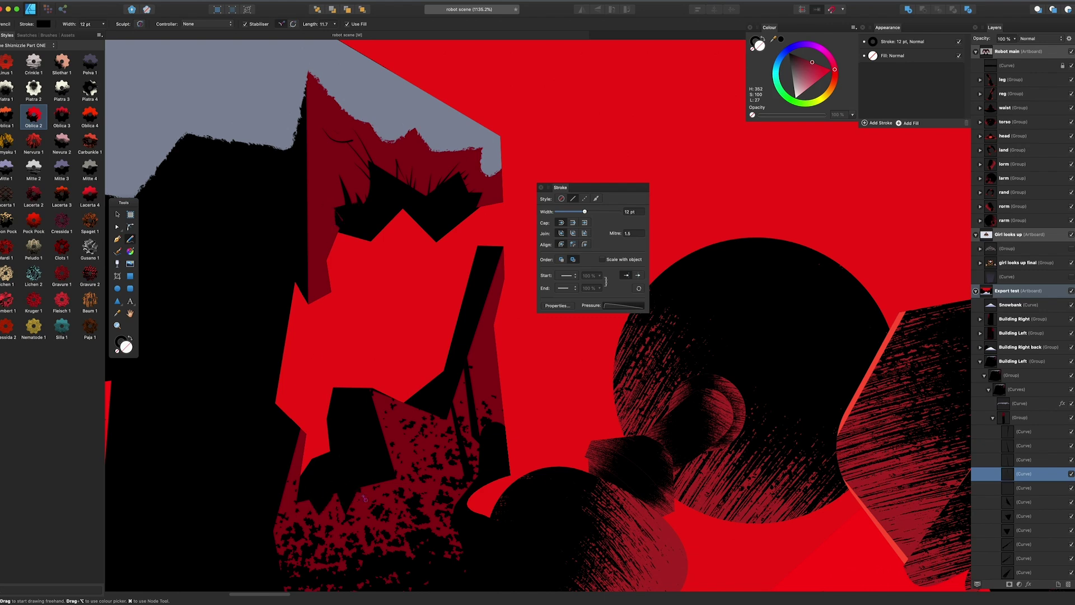
scroll(413, 446, down, 3)
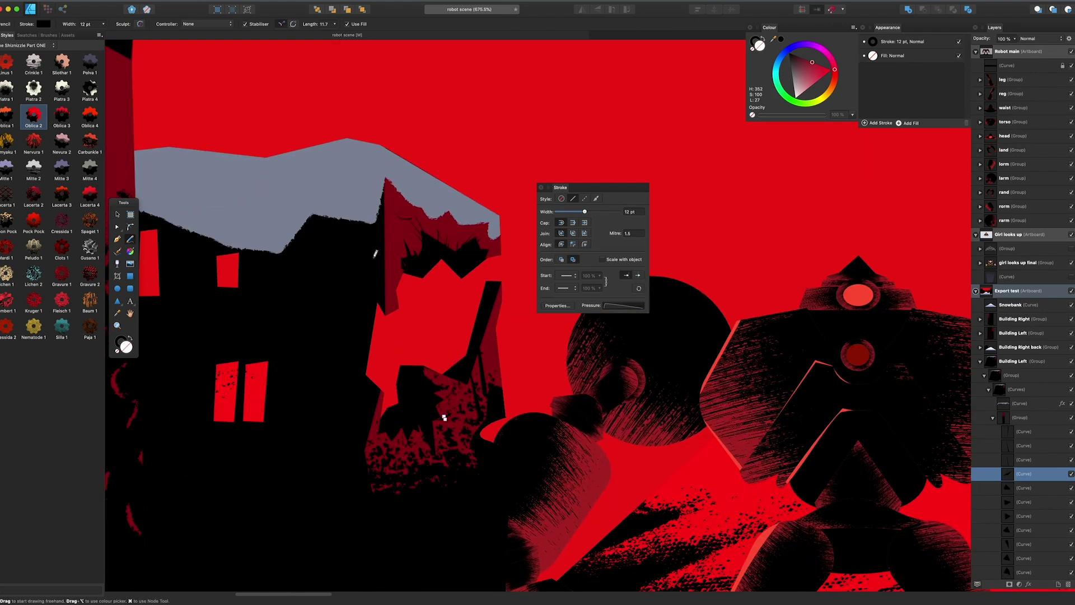
drag(1020, 470, 1013, 368)
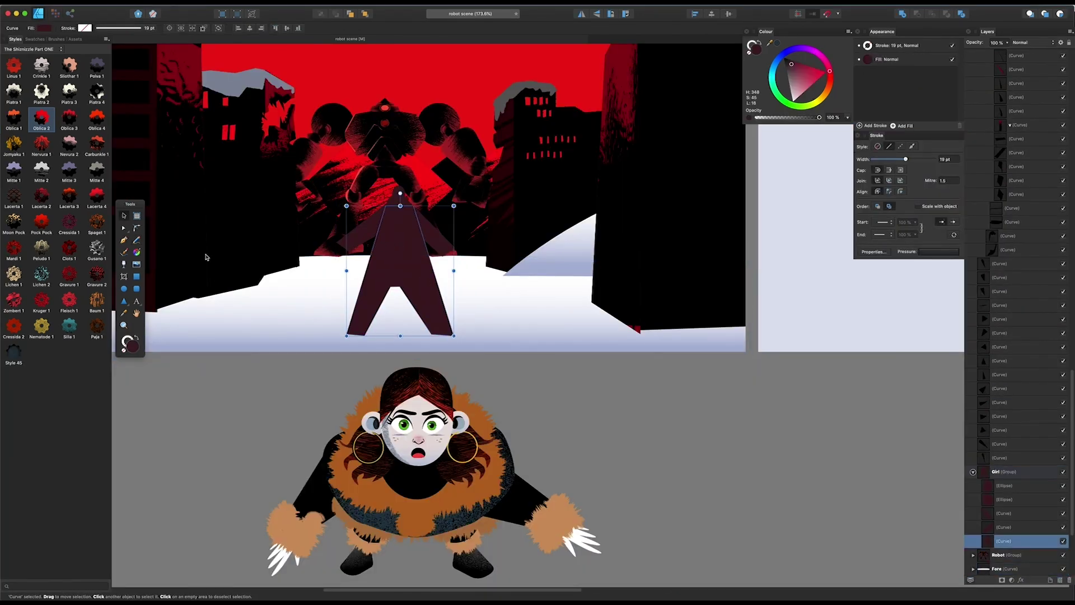
Apply Style 45 to the body and both arms of the girl's silhouette in the city scene
shift+click(376, 230)
shift+click(434, 238)
click(18, 353)
key(super+d)
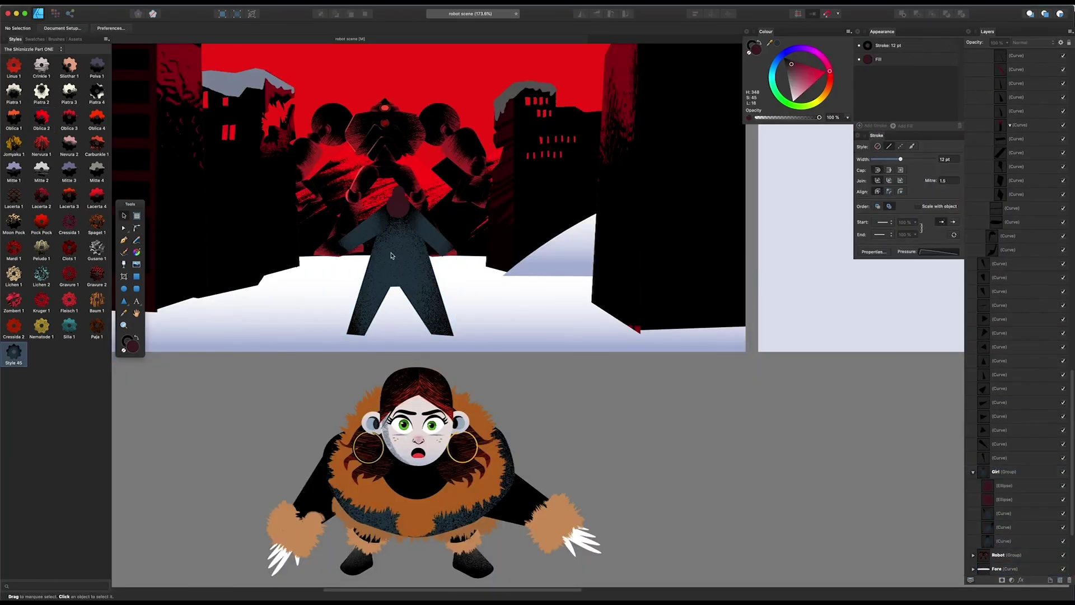
Delete the larger ellipse from the silhouette's head and adjust the remaining ellipse's dark red fill
click(397, 215)
key(Delete)
click(399, 194)
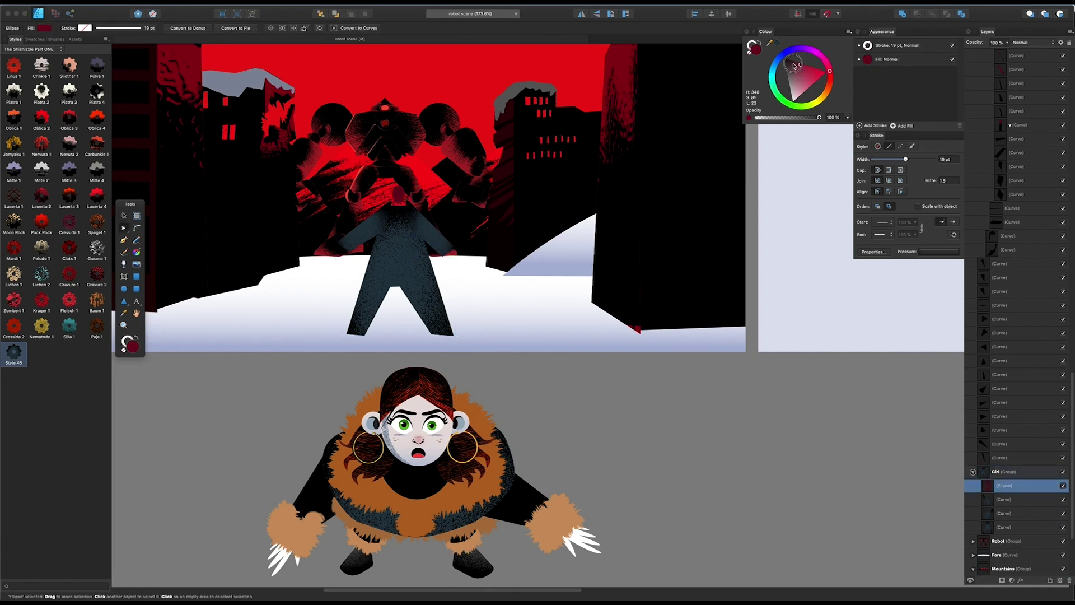
double_click(398, 197)
mouse_move(385, 281)
mouse_down()
mouse_move(402, 291)
mouse_move(401, 281)
mouse_up()
Draw a closed Pen shape across the back-view silhouette's upper legs and give it a black fill with no stroke
key(p)
click(352, 282)
click(443, 276)
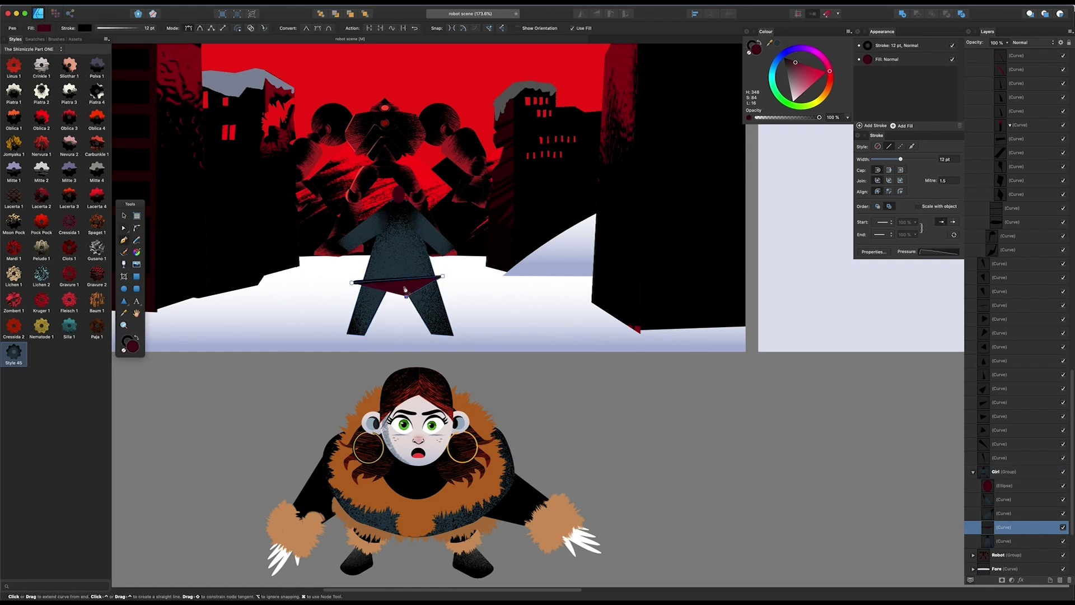
click(759, 42)
click(752, 45)
click(750, 53)
Nest the black shape inside the silhouette's body curve and duplicate it over the lower legs as boots
scroll(1008, 419, down, 3)
drag(1008, 467, 1009, 483)
key(v)
drag(406, 287, 453, 336)
Fill the silhouette's head ellipse with black and enlarge it slightly
key(a)
click(415, 250)
double_click(415, 250)
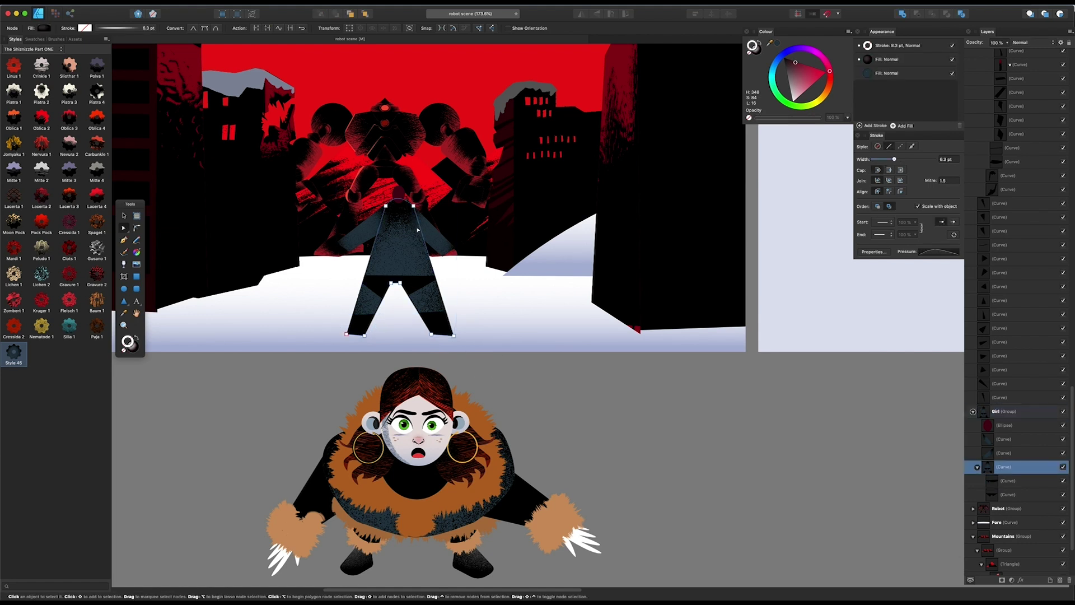
click(425, 229)
click(411, 226)
click(399, 188)
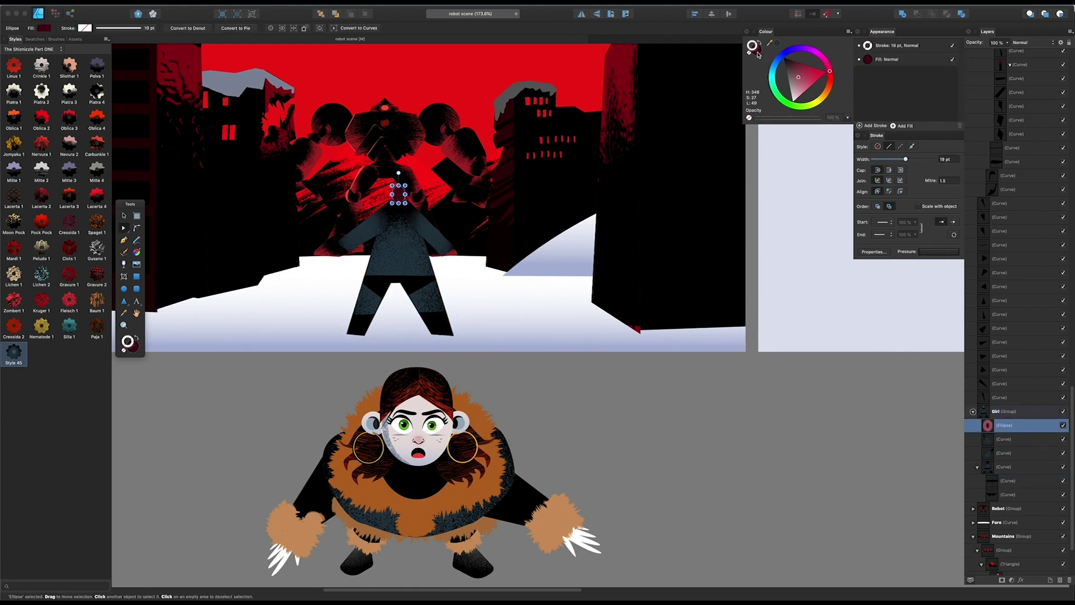
drag(406, 186, 411, 182)
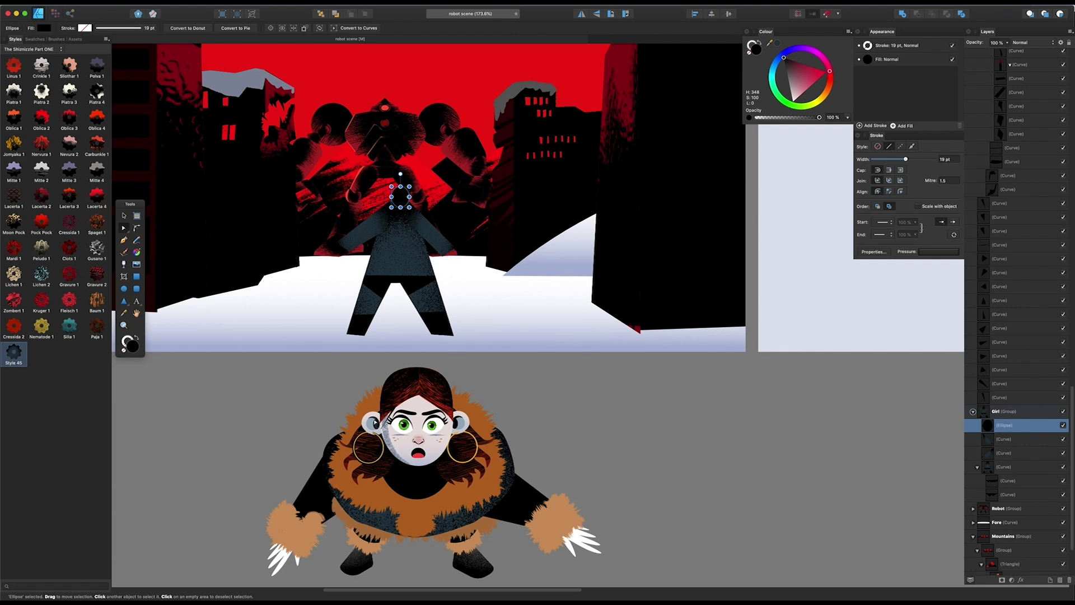
Copy the orange fur trim from the front-view girl onto the back-view silhouette and set its stroke width to 36 pt
click(395, 281)
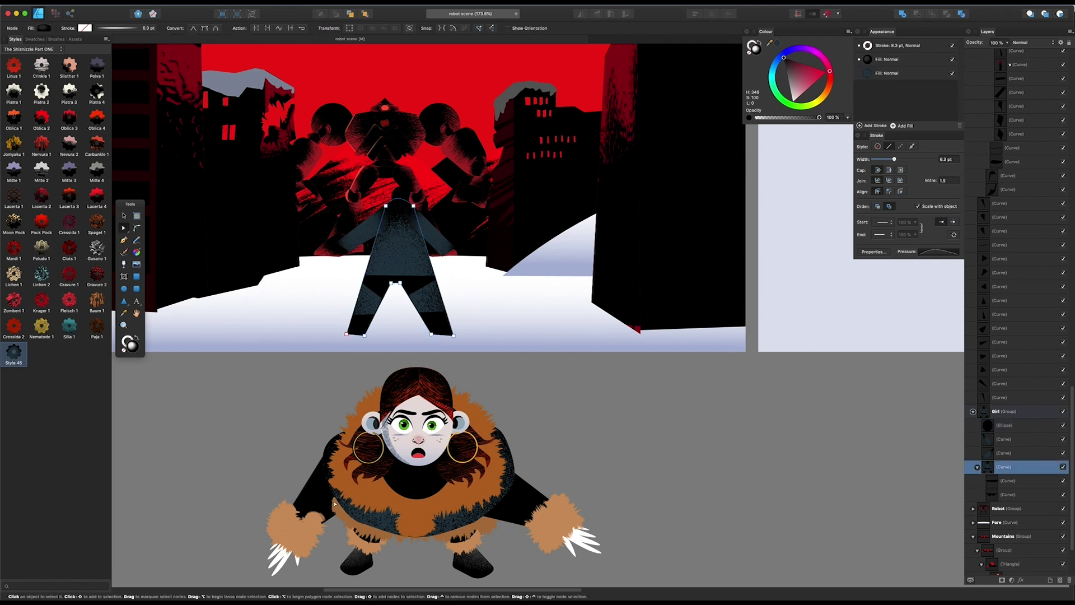
click(379, 506)
click(409, 264)
key(super+v)
key(v)
drag(412, 505, 487, 304)
key(a)
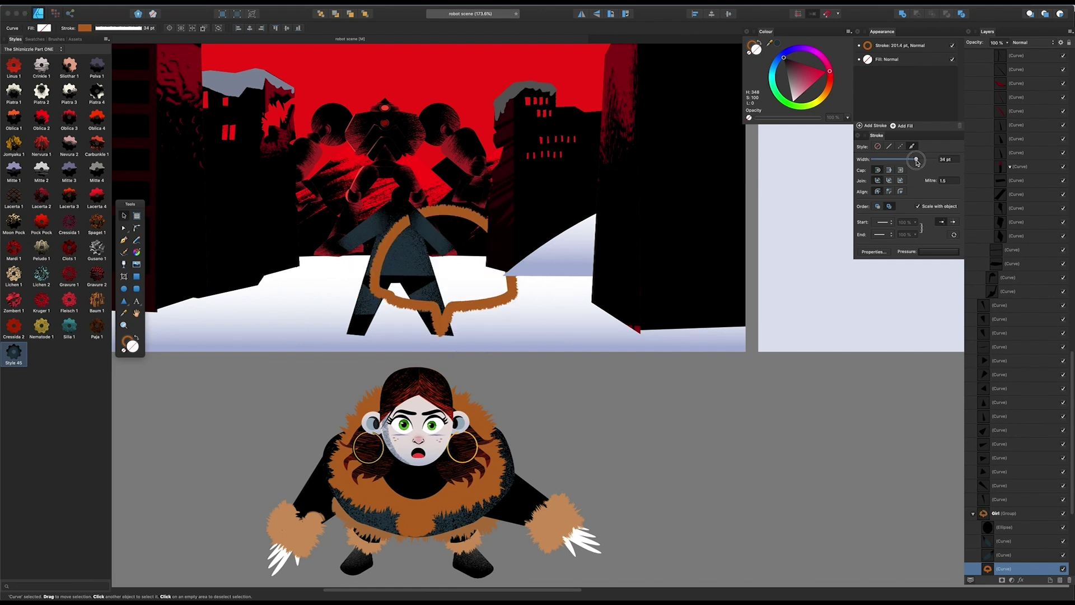
Remove the fur curve's surplus nodes, fit it along the silhouette's coat hem, and reverse the curve so the fur points down
key(BackSpace)
drag(391, 277, 356, 315)
key(BackSpace)
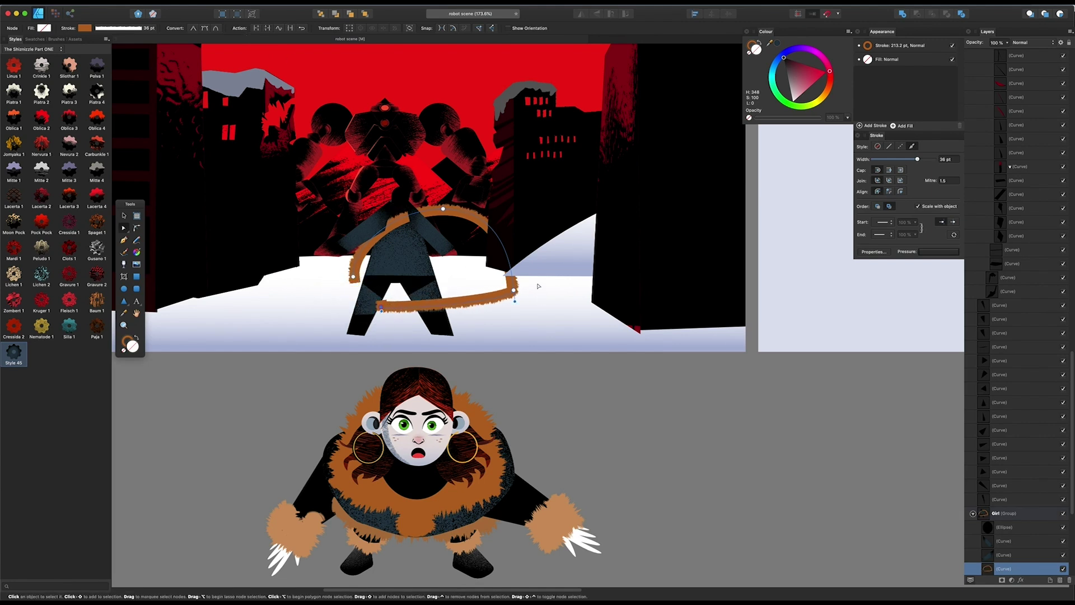
drag(538, 283, 352, 351)
key(BackSpace)
drag(443, 209, 433, 269)
drag(350, 251, 378, 270)
scroll(368, 260, up, 2)
click(302, 28)
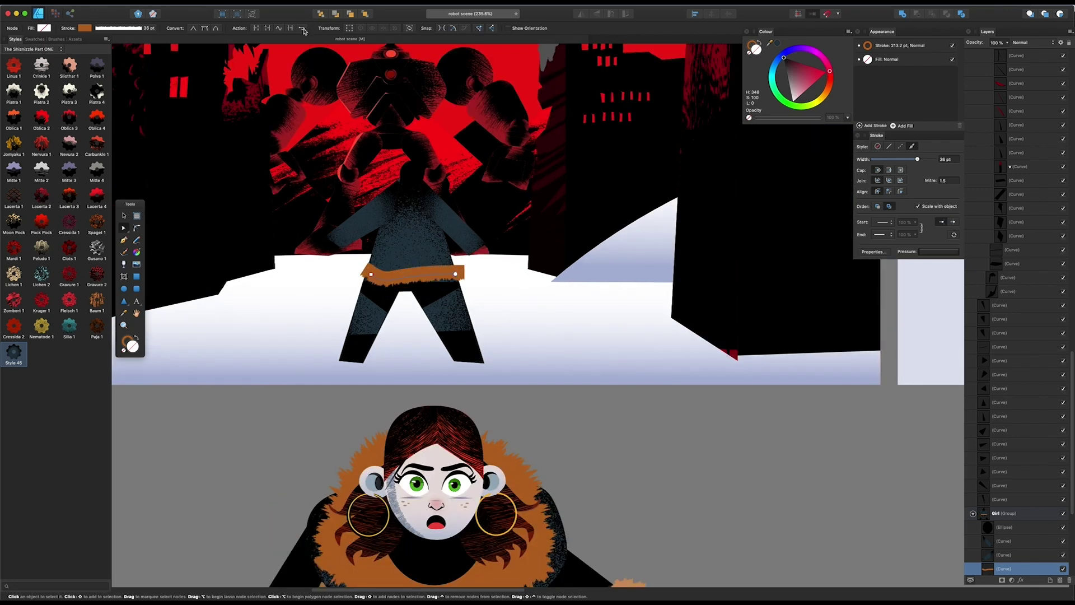
Duplicate the fur hem up to the silhouette's neck as a collar and move the copy to the top of the Girl group
drag(455, 274, 399, 186)
key(v)
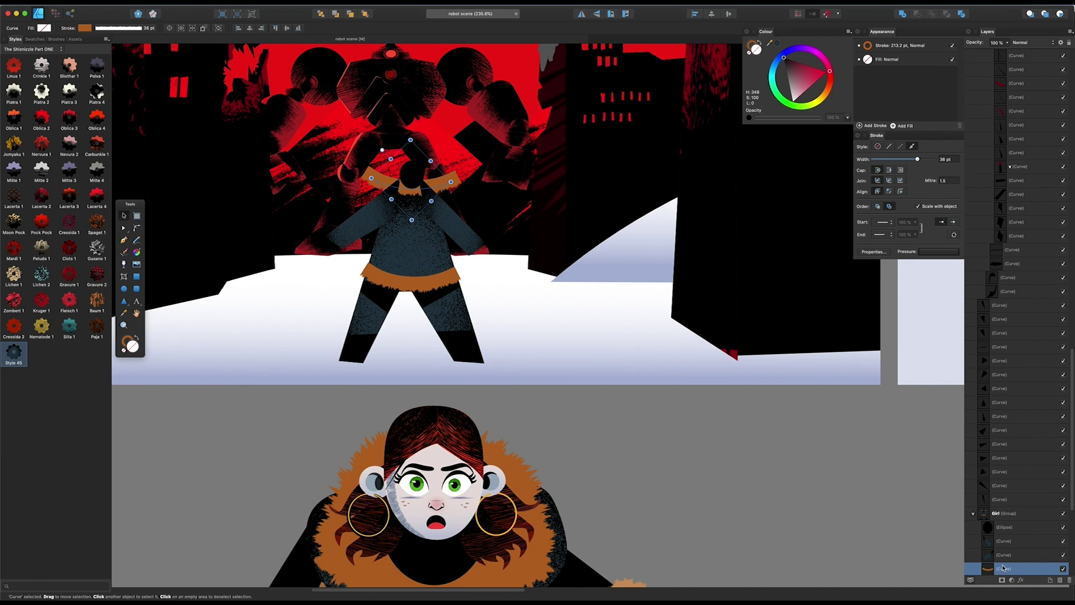
drag(984, 526, 985, 524)
scroll(993, 531, down, 3)
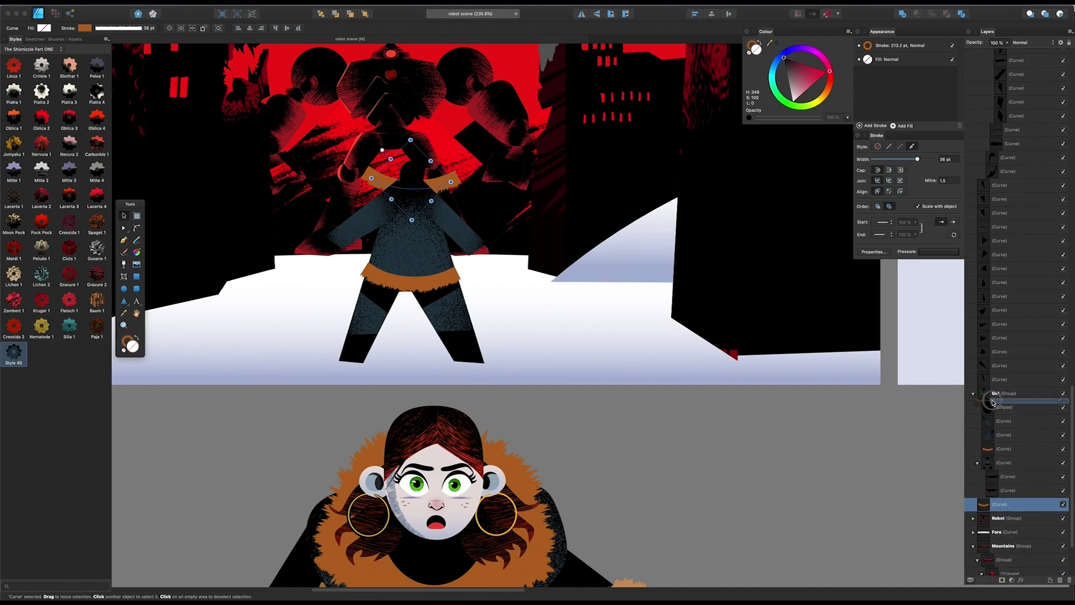
drag(996, 403, 975, 403)
Narrow the fur collar's curve to fit the neck and set its stroke width to 18 pt
double_click(398, 192)
mouse_move(371, 178)
mouse_down()
mouse_move(398, 191)
mouse_move(424, 185)
mouse_move(418, 205)
mouse_up()
drag(424, 185, 424, 190)
drag(909, 161, 904, 159)
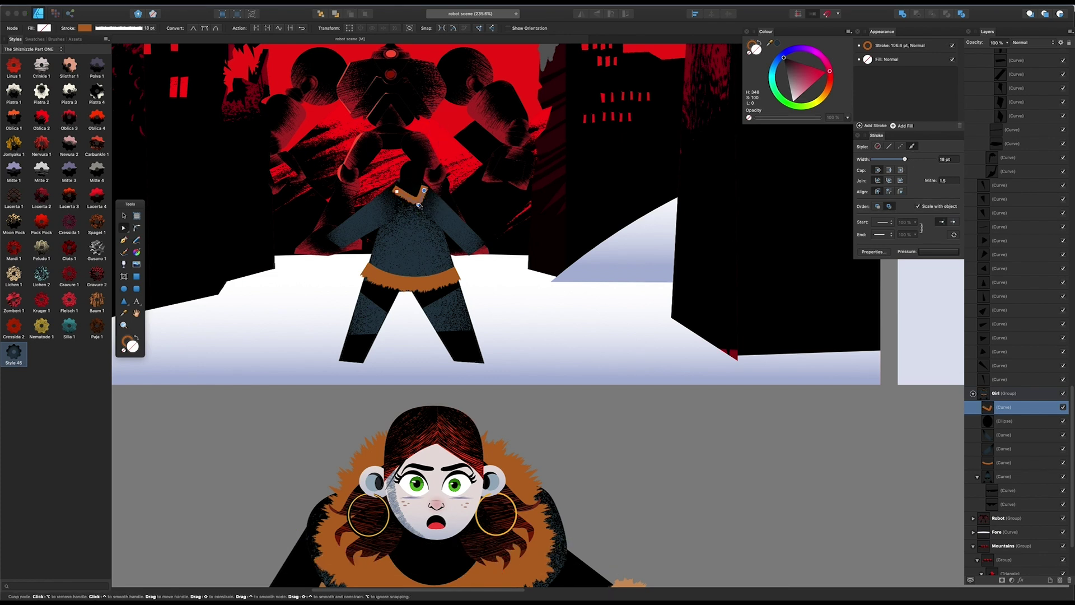
Duplicate the fur collar onto both wrists as cuffs, mirroring one for the opposite arm
key(v)
alt+drag(413, 189, 477, 238)
key(super+j)
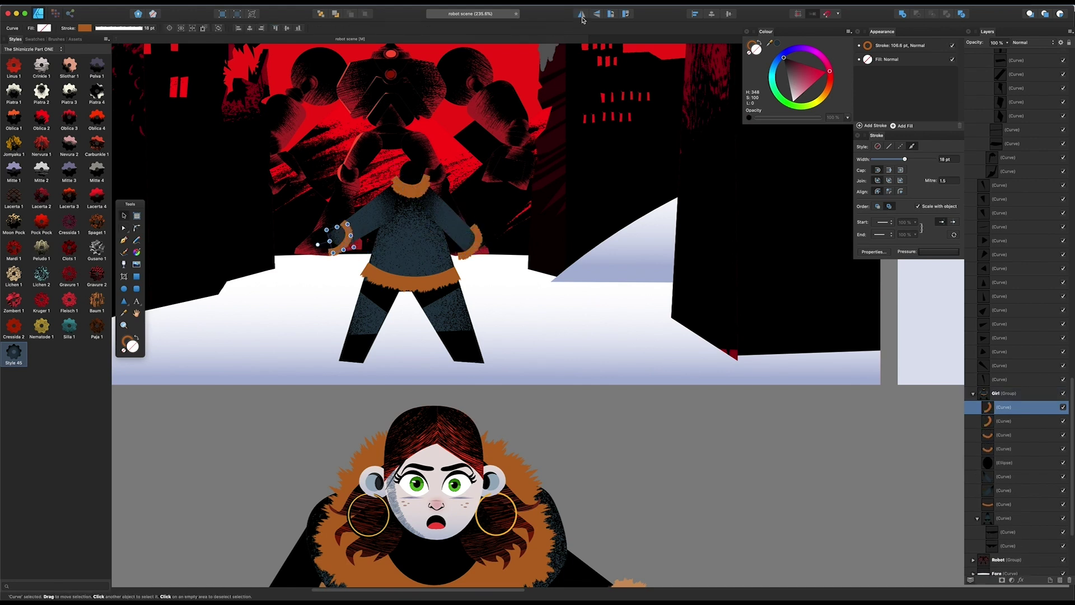
Remove the front-view girl from below the city scene and switch to the Robot zoom main composition in After Effects
double_click(426, 291)
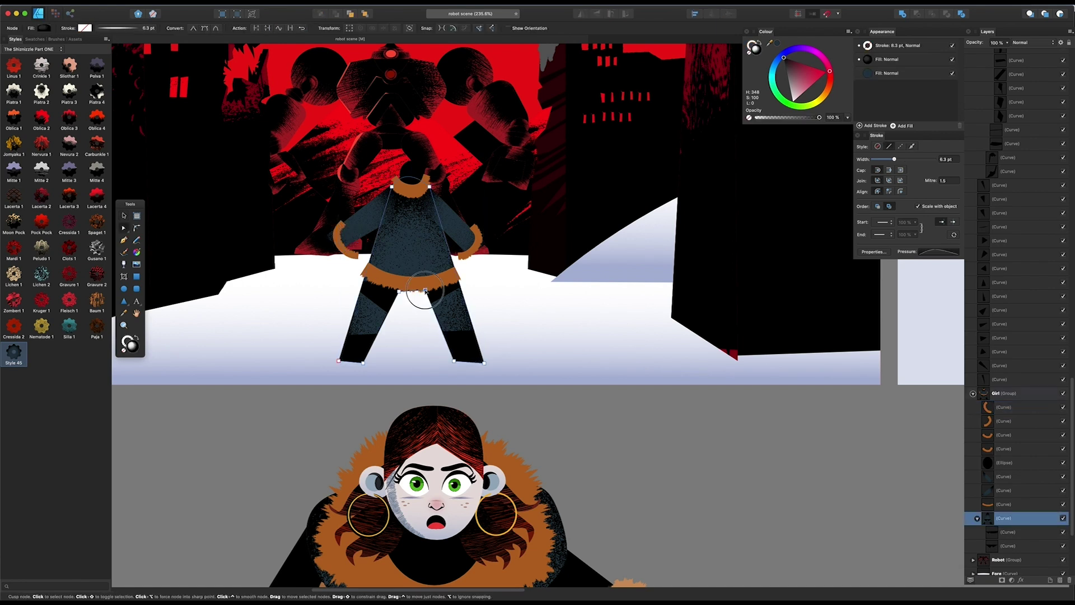
click(418, 292)
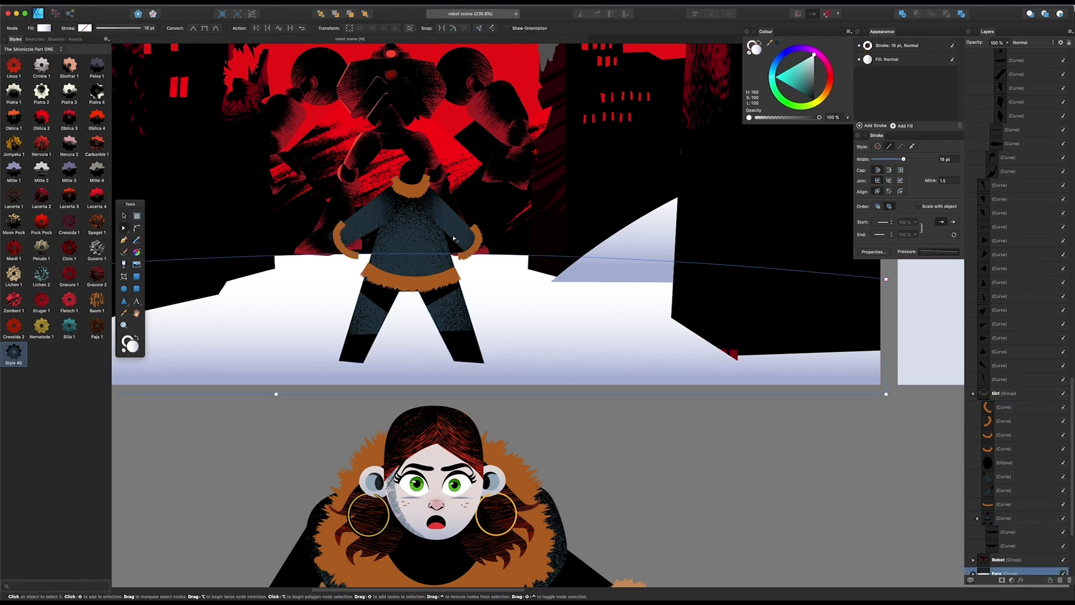
click(450, 434)
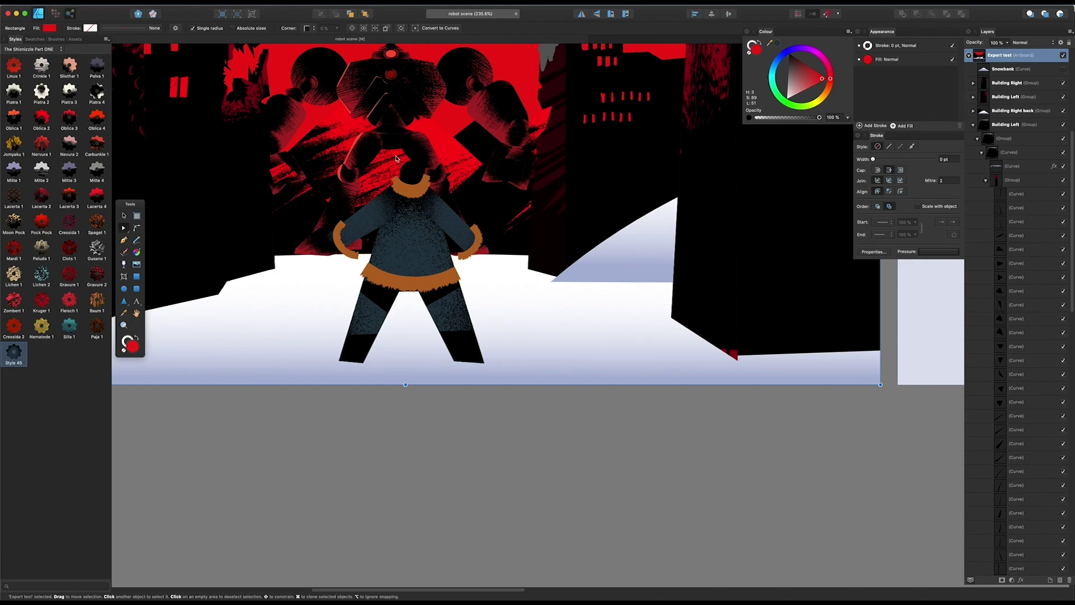
key(super+3)
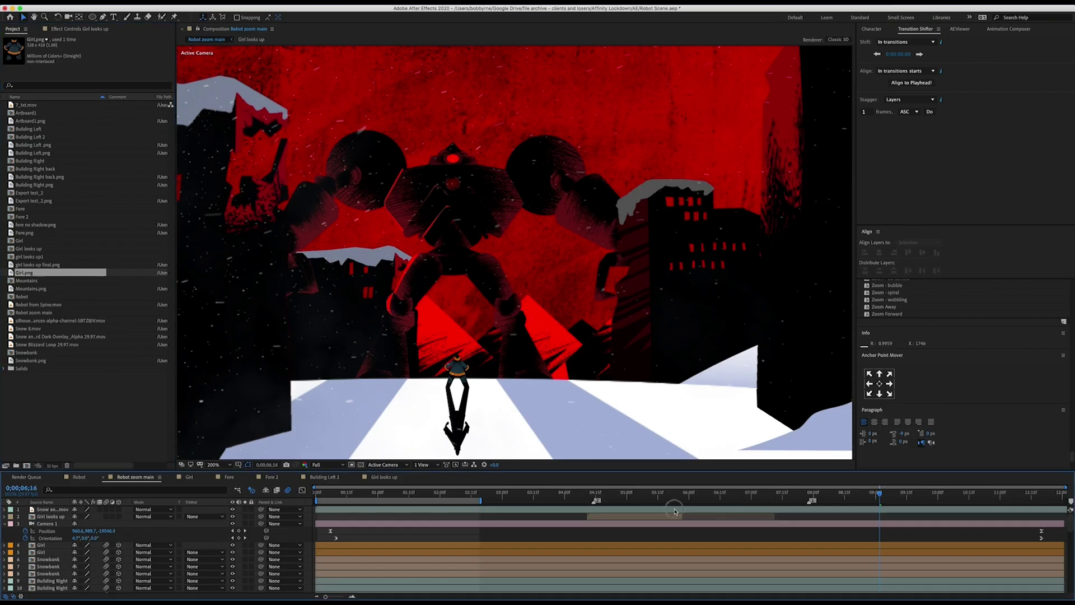